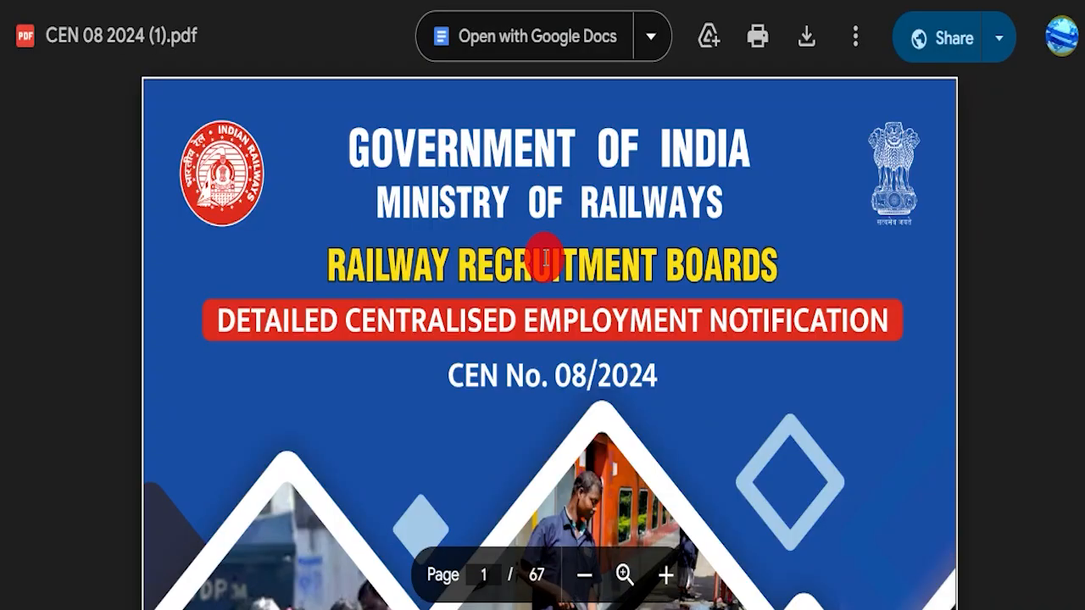
Cycle through the homepage banner's train photo slides.
scroll(548, 249, down, 5)
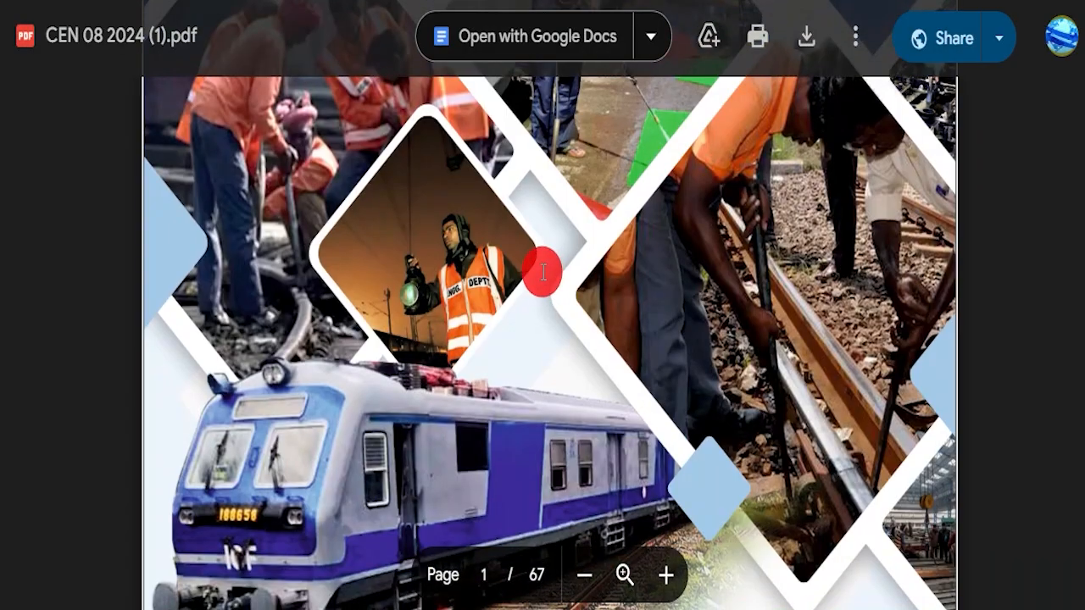
scroll(519, 259, up, 5)
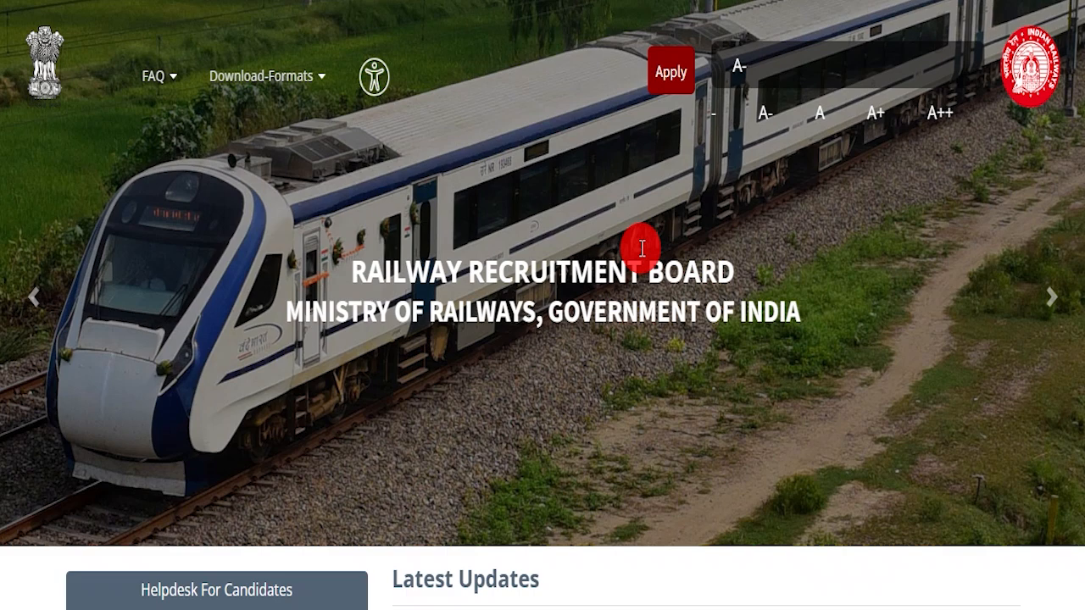
click(1043, 301)
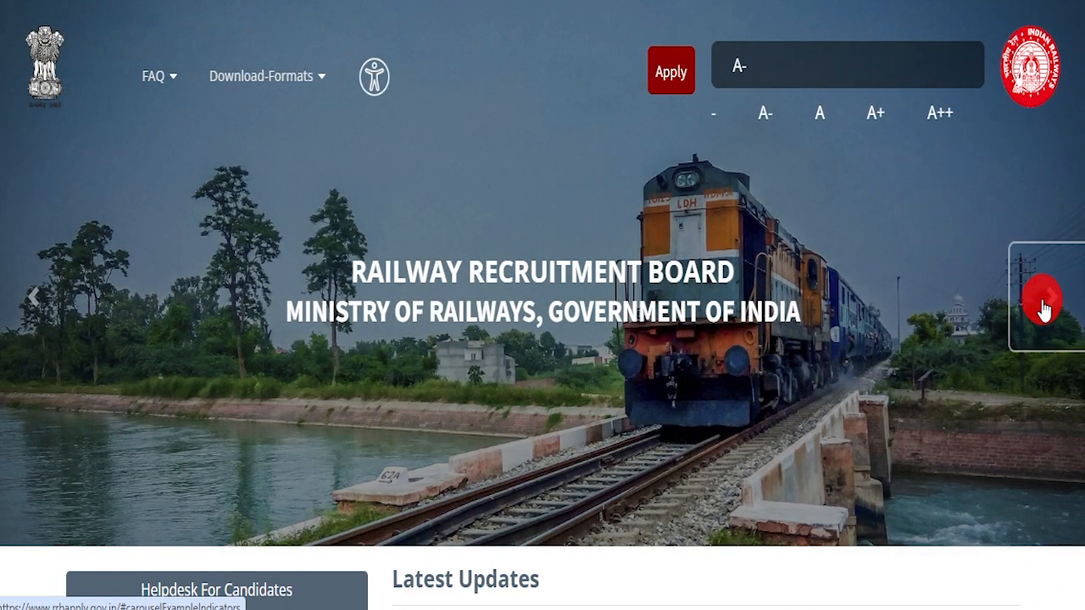
click(1044, 301)
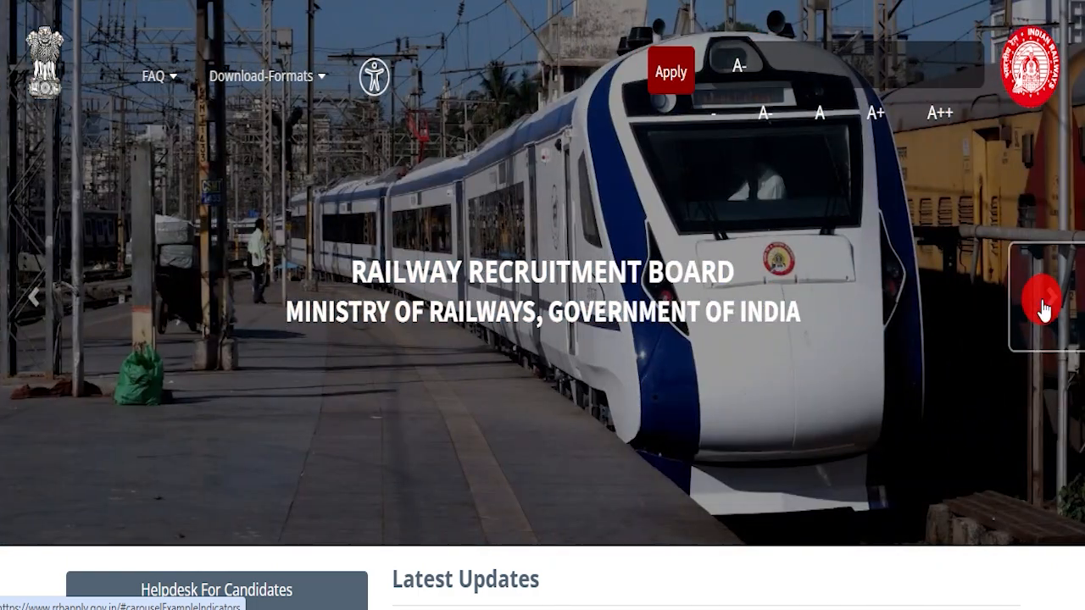
click(1043, 305)
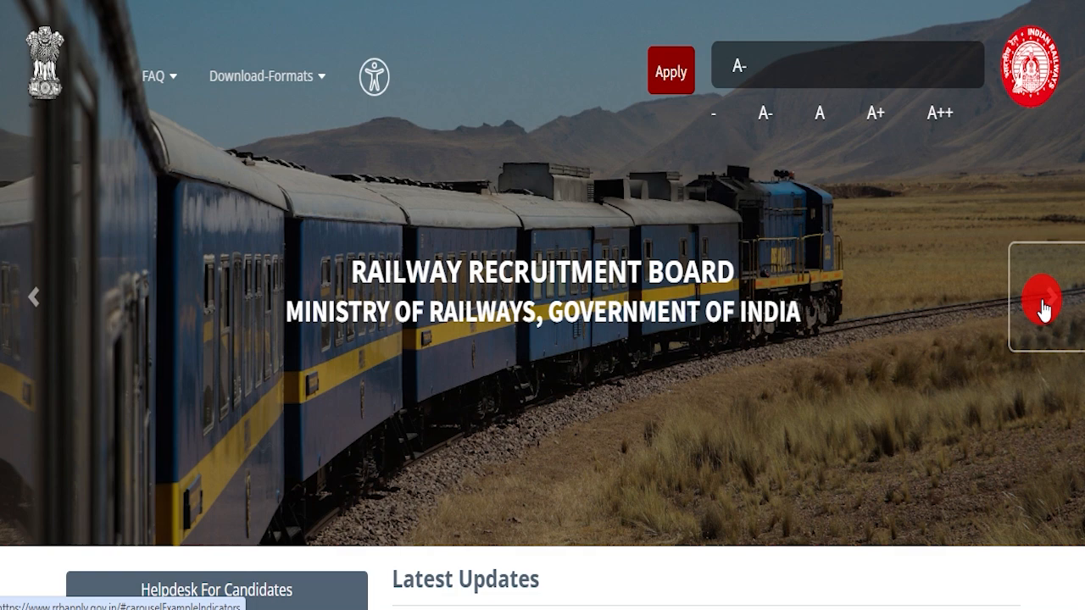
click(1043, 307)
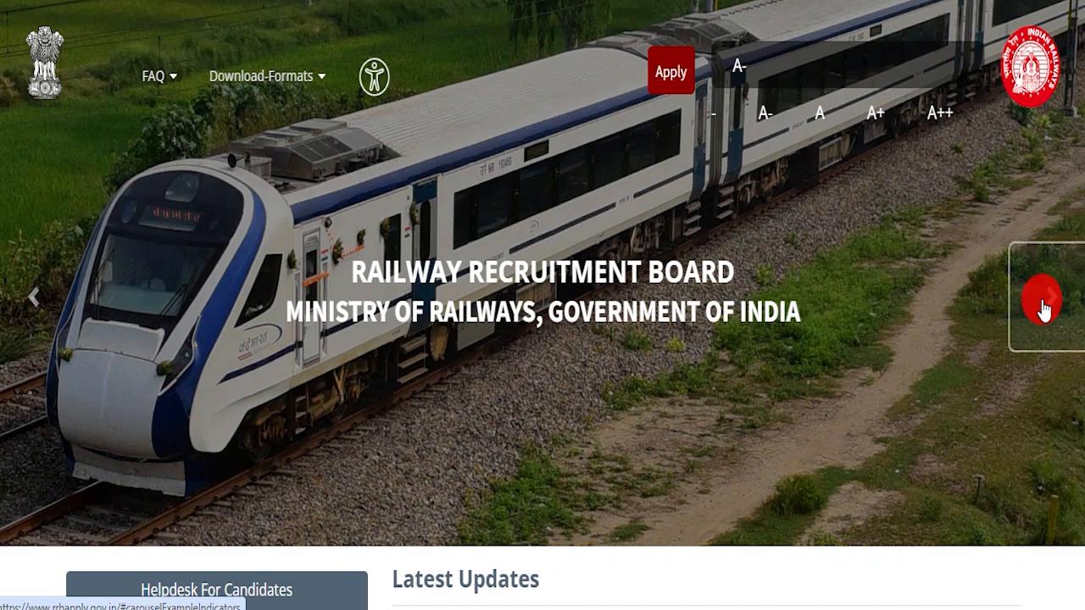
click(1044, 307)
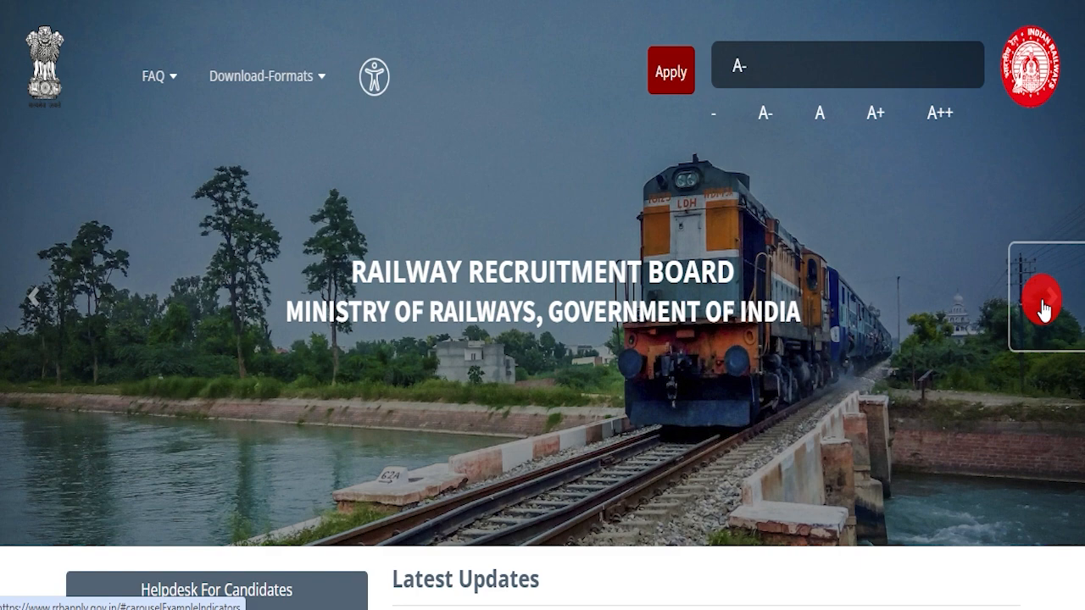
click(1043, 310)
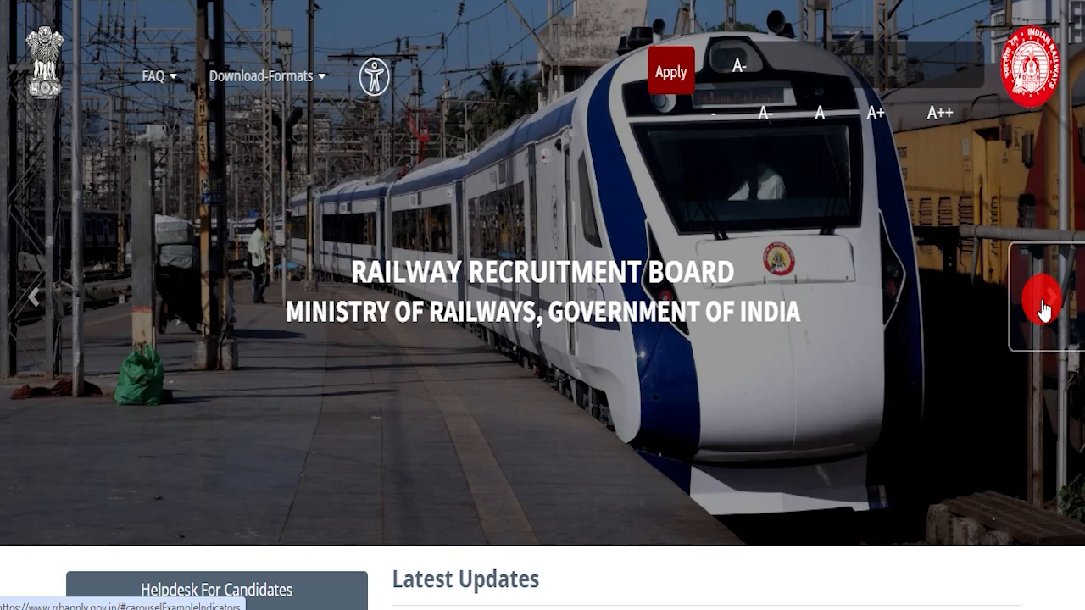
click(1045, 305)
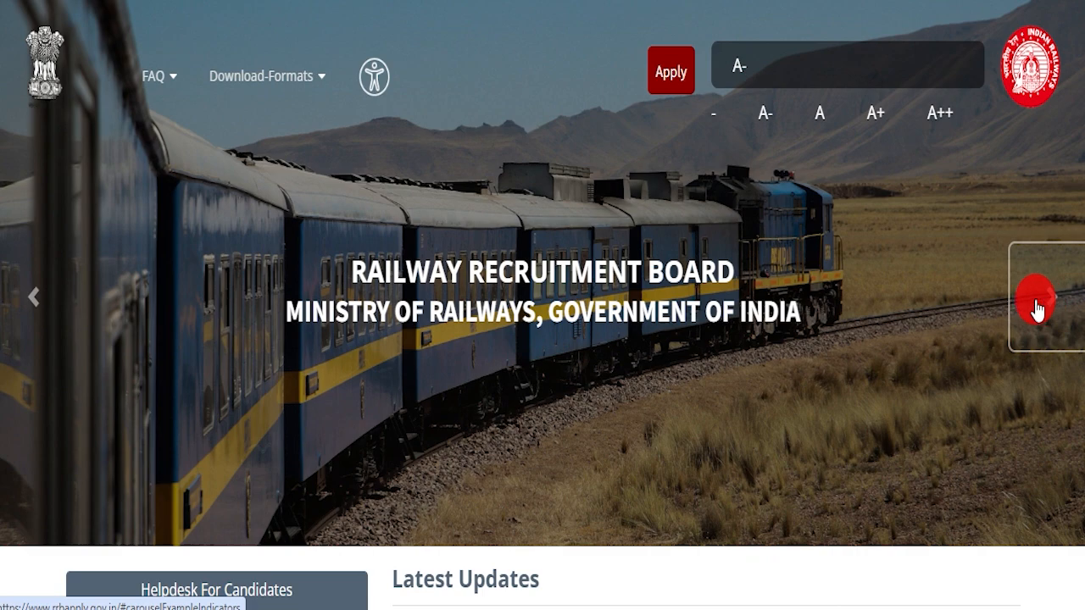
click(1036, 305)
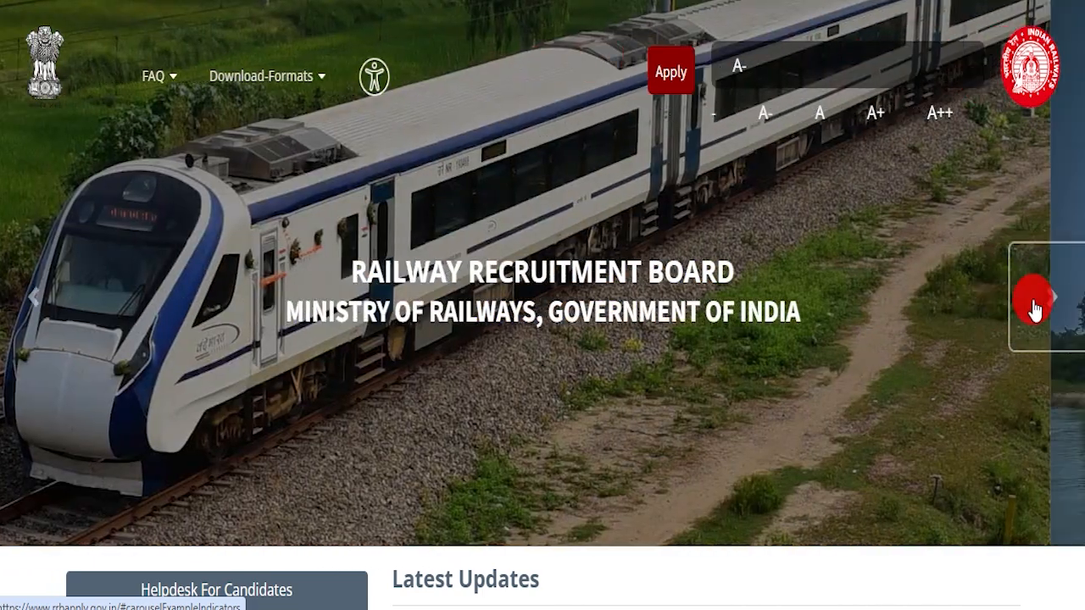
click(1034, 305)
click(1035, 308)
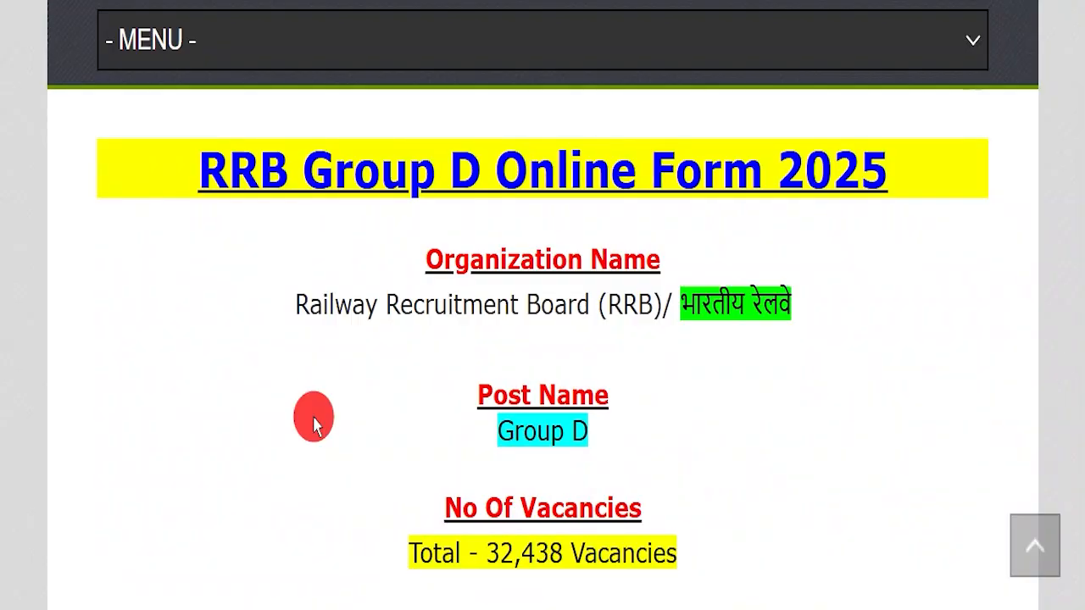
Highlight the Group D post name and vacancy total, then skim down the vacancy table.
drag(416, 417, 666, 422)
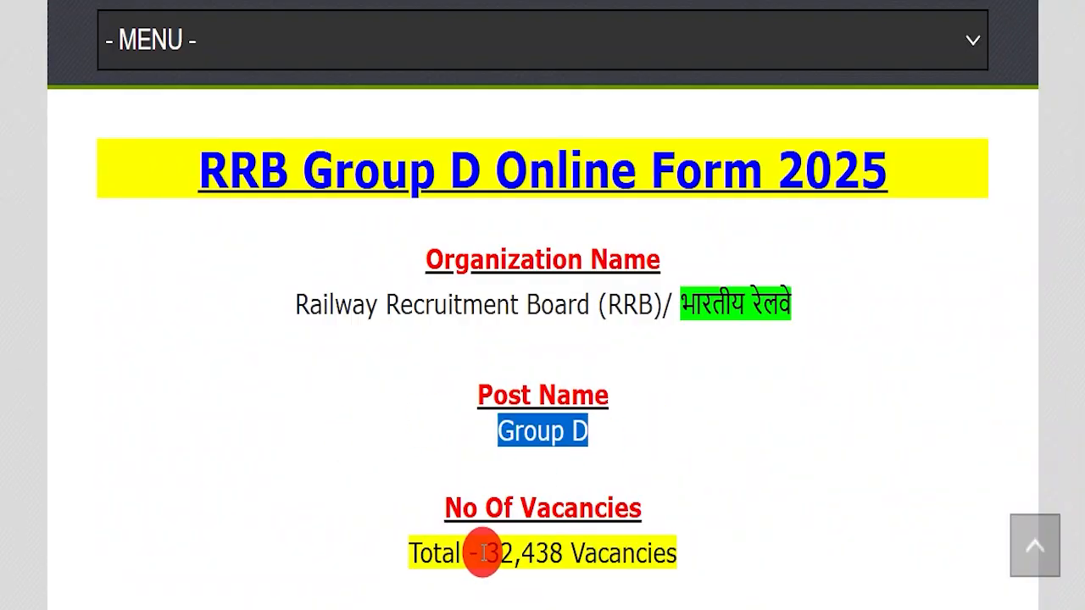
drag(483, 552, 678, 543)
click(685, 548)
scroll(612, 388, down, 6)
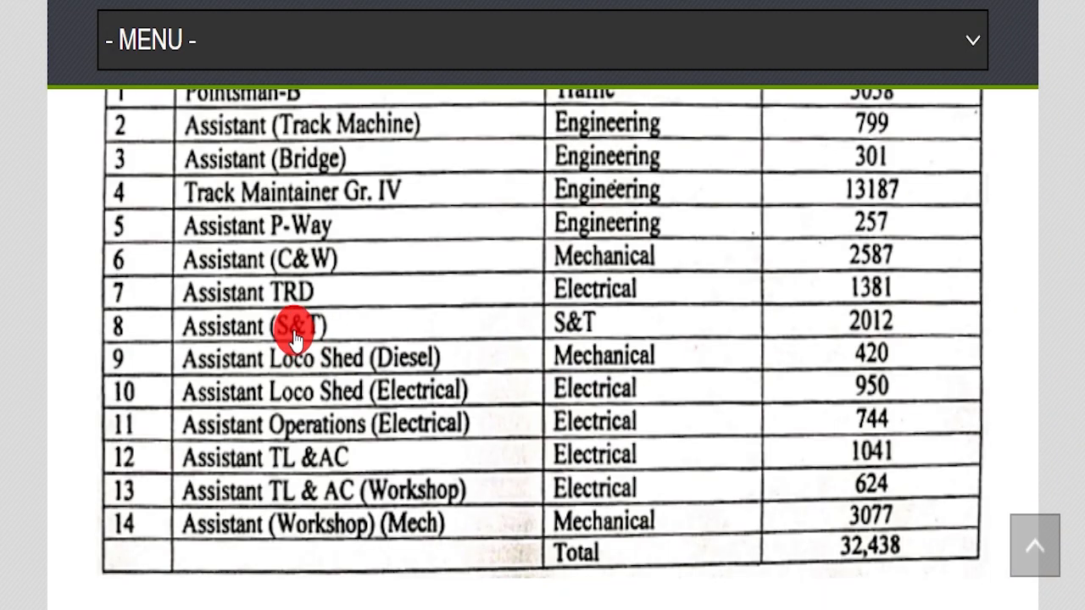
scroll(457, 394, up, 6)
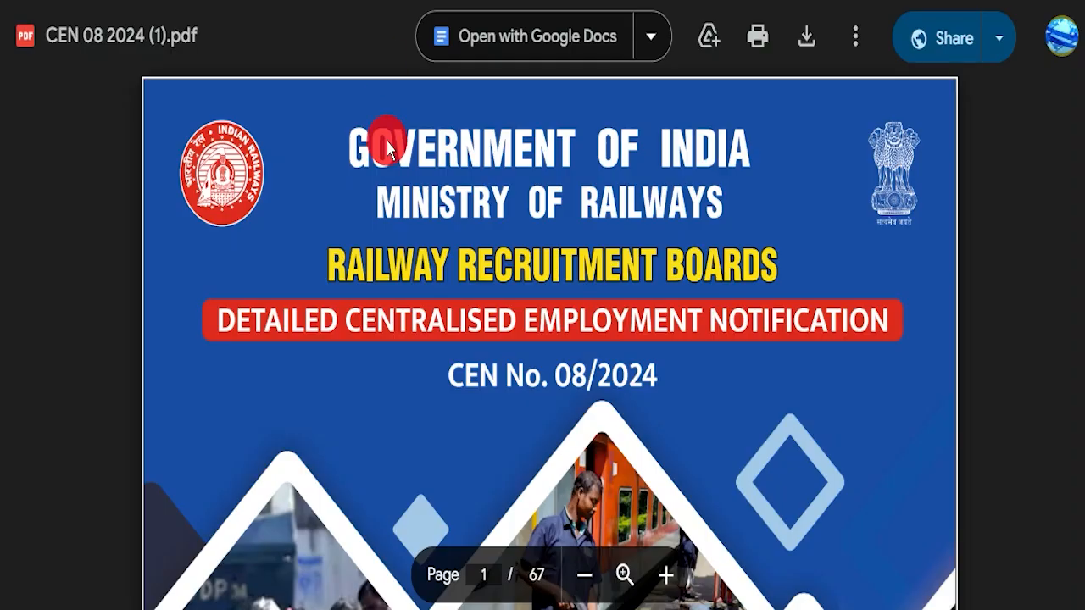
scroll(509, 339, down, 5)
scroll(491, 307, down, 20)
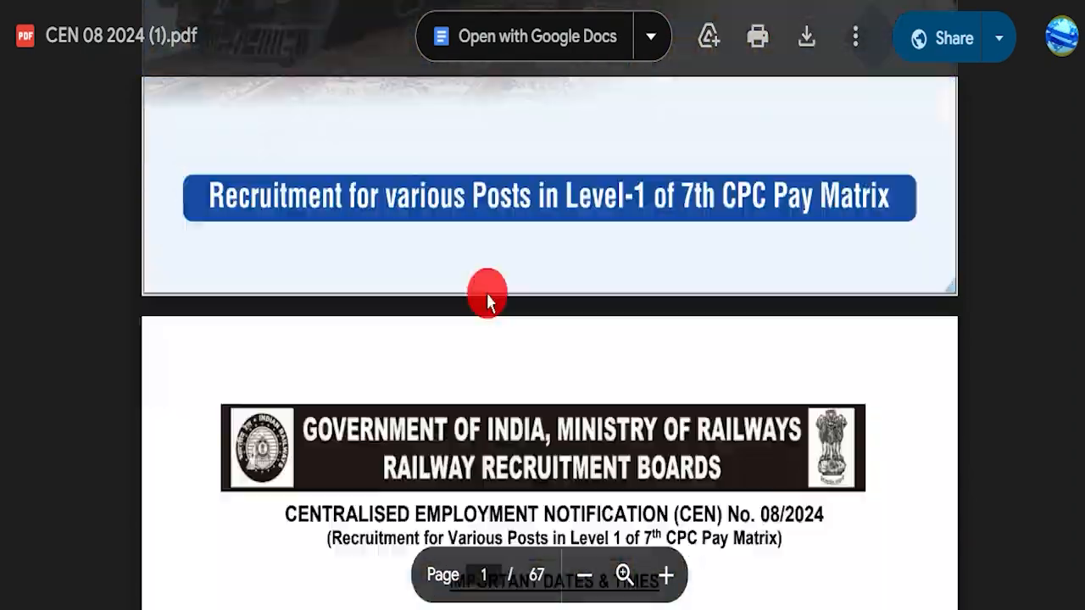
scroll(503, 296, down, 20)
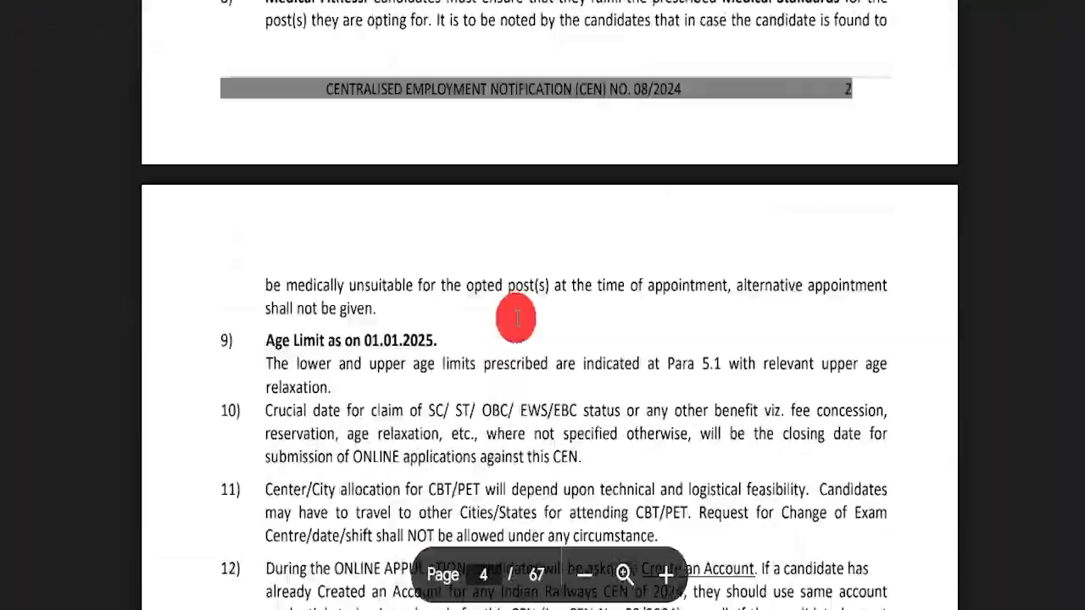
scroll(523, 301, down, 20)
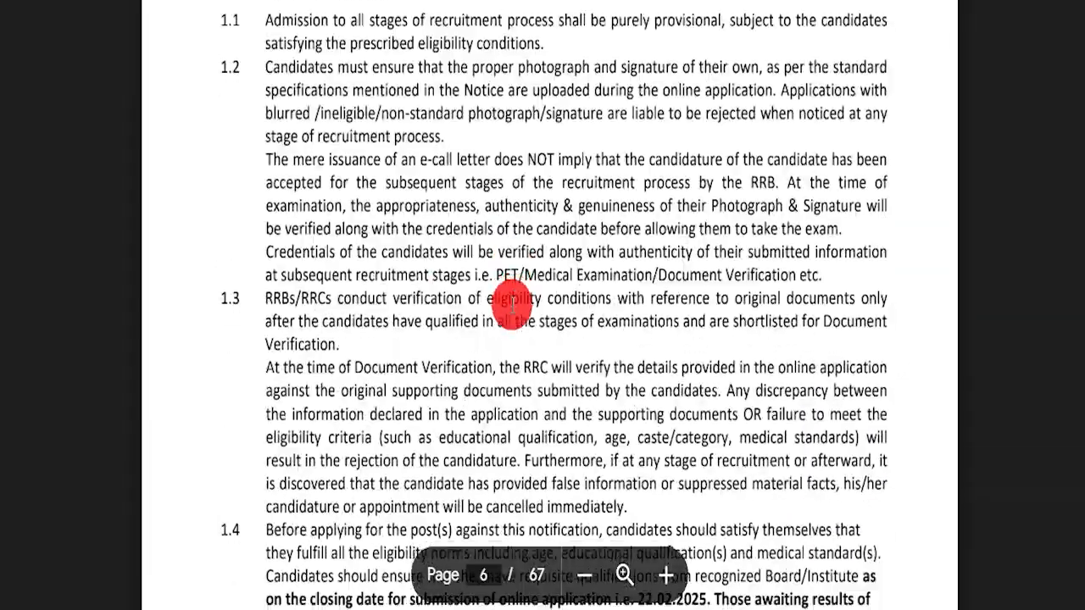
scroll(791, 297, down, 20)
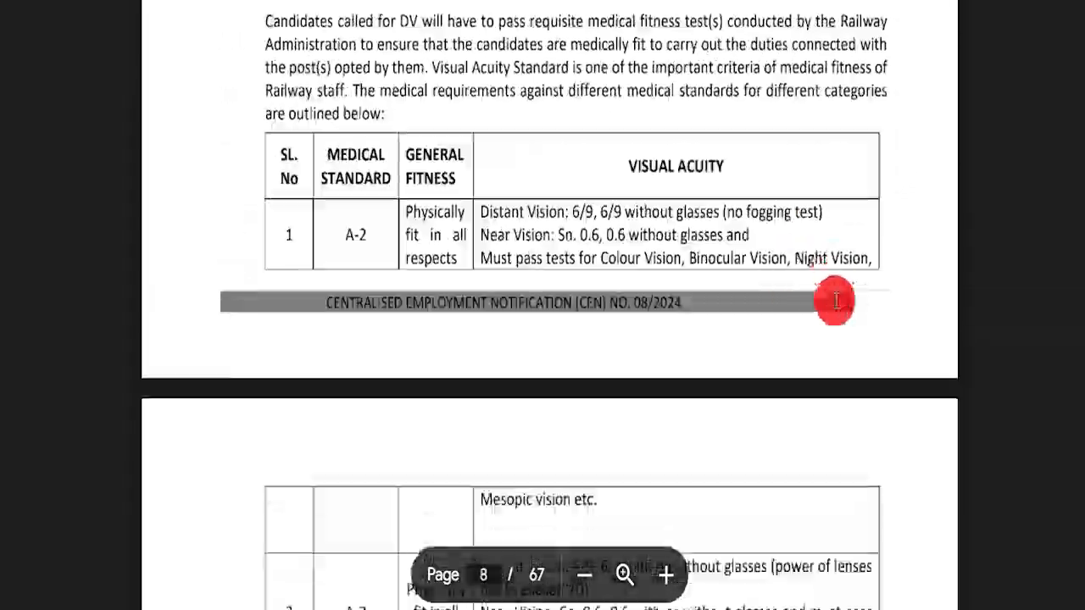
scroll(544, 277, down, 20)
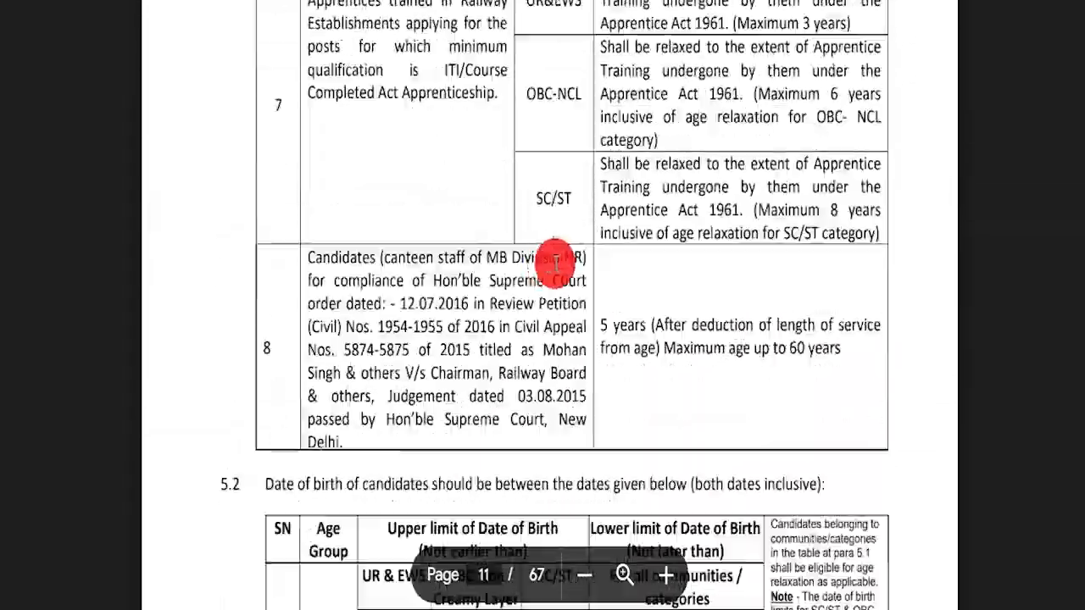
scroll(760, 280, down, 6)
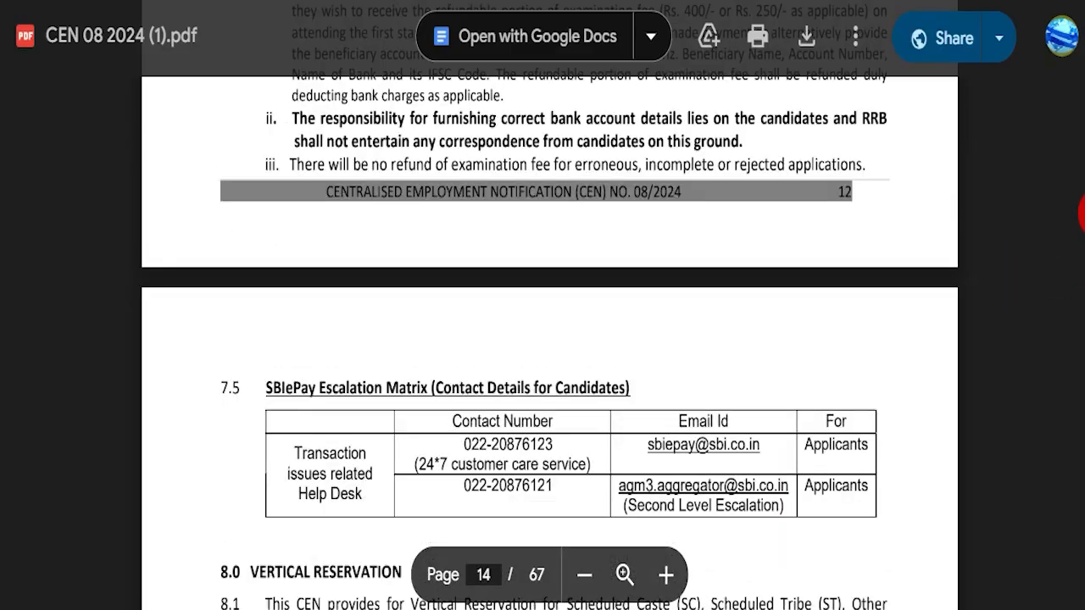
drag(1083, 202, 1083, 35)
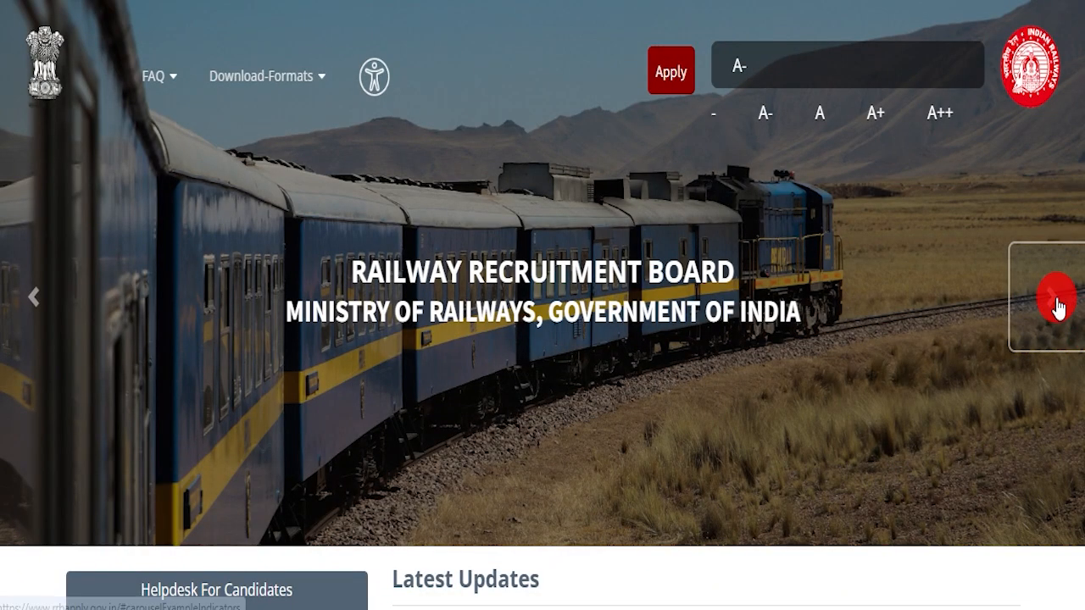
Advance the homepage banner slides again up to the lake photo.
click(1056, 300)
click(1058, 306)
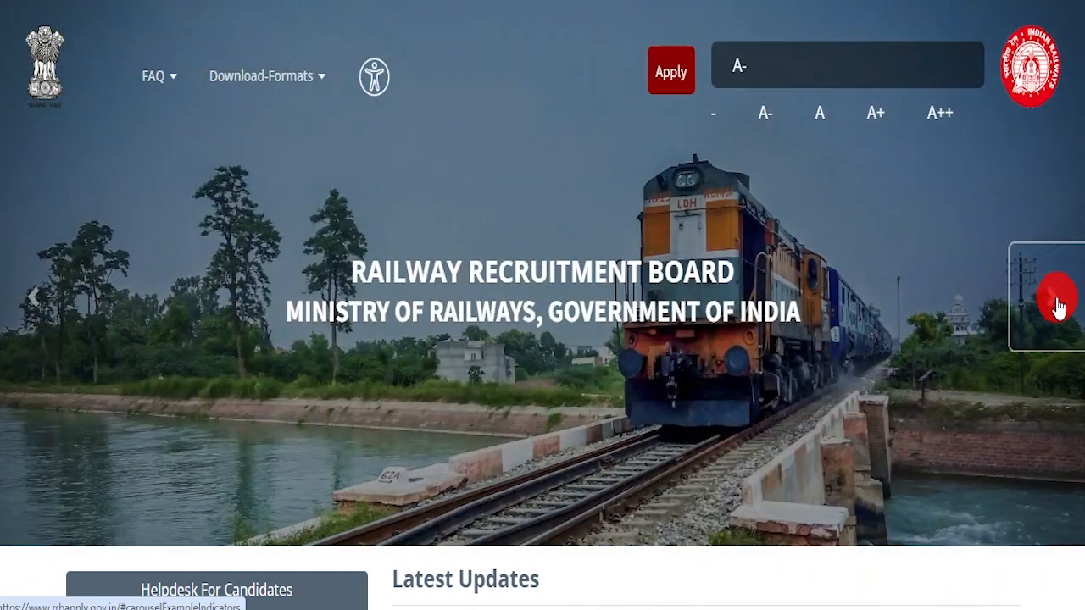
click(1058, 305)
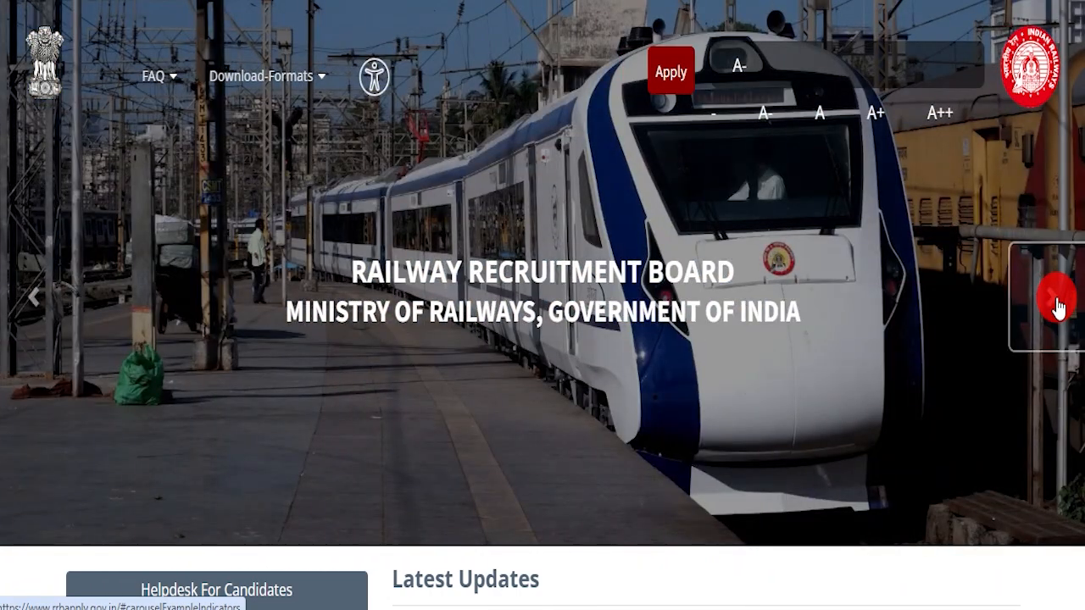
click(1057, 307)
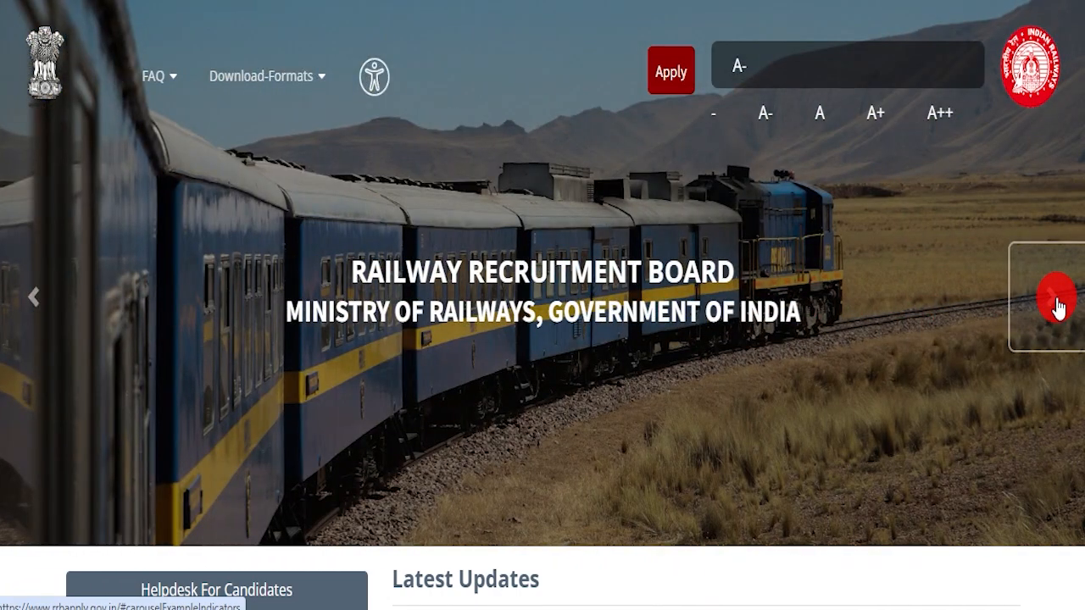
click(1058, 307)
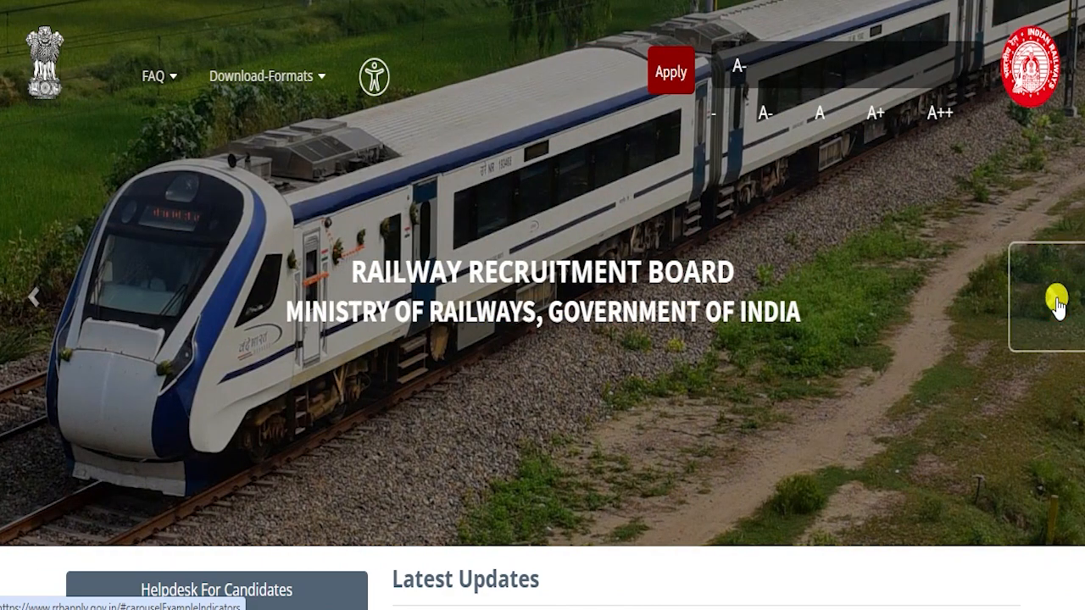
click(1057, 305)
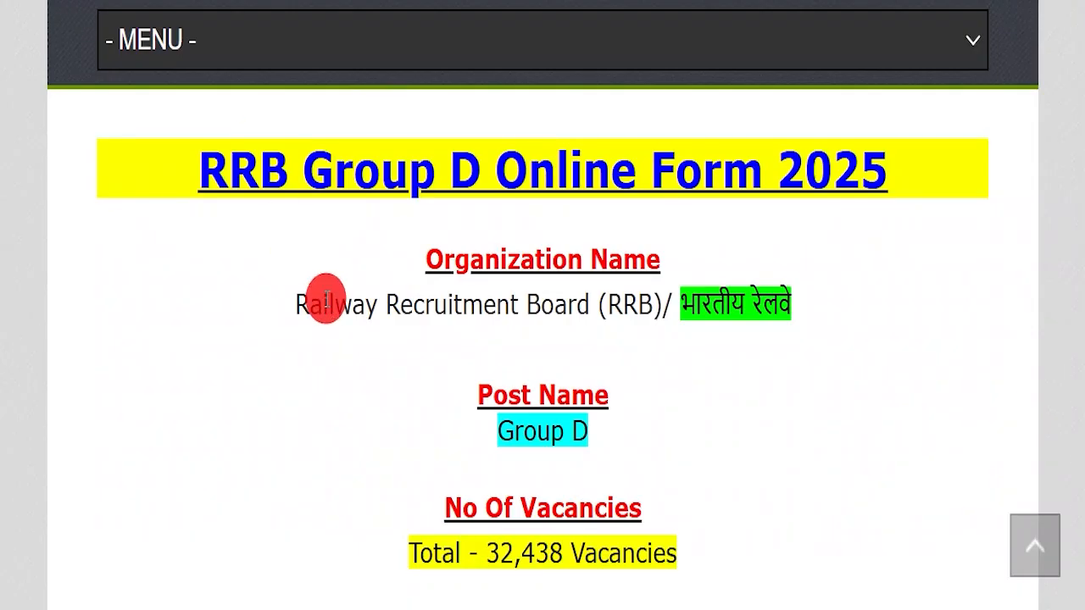
Highlight and then deselect the RRB Group D Online Form 2025 title.
drag(196, 169, 143, 160)
click(891, 275)
click(158, 218)
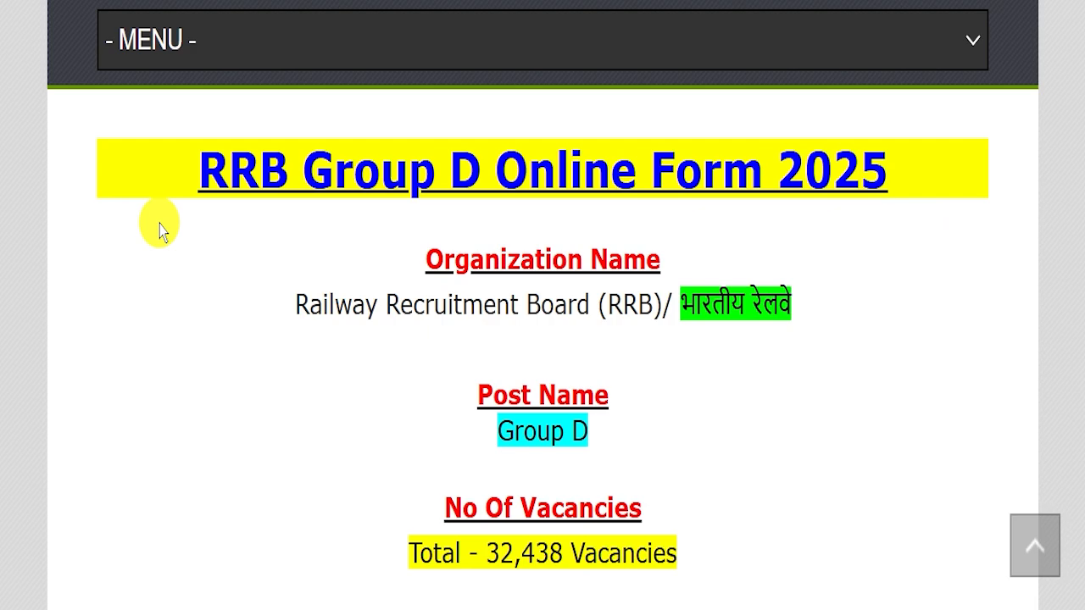
click(392, 215)
scroll(395, 273, up, 10)
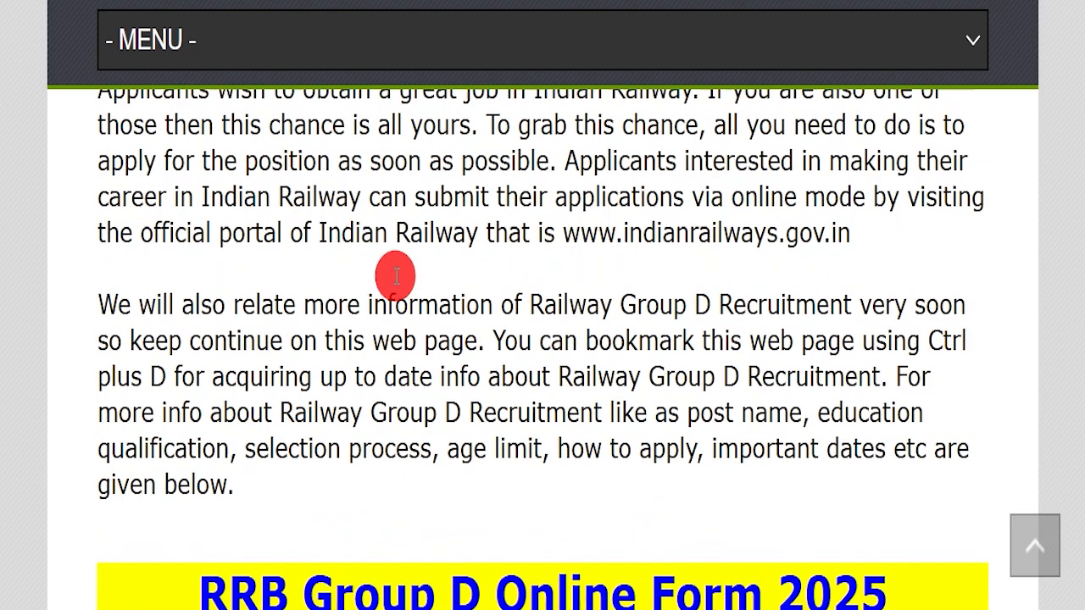
scroll(428, 343, up, 4)
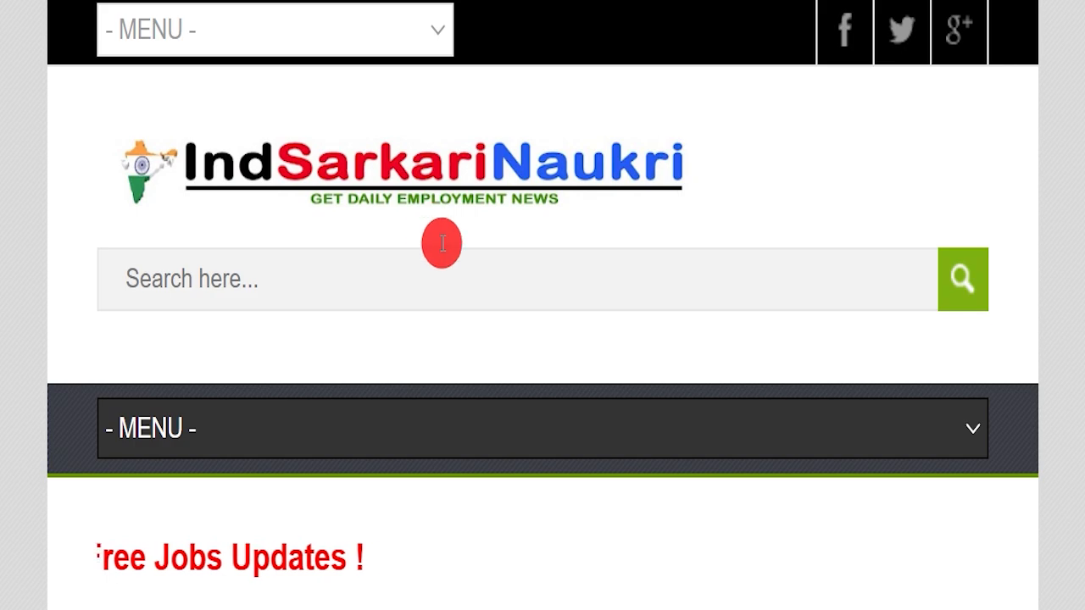
scroll(501, 254, down, 5)
scroll(504, 263, down, 5)
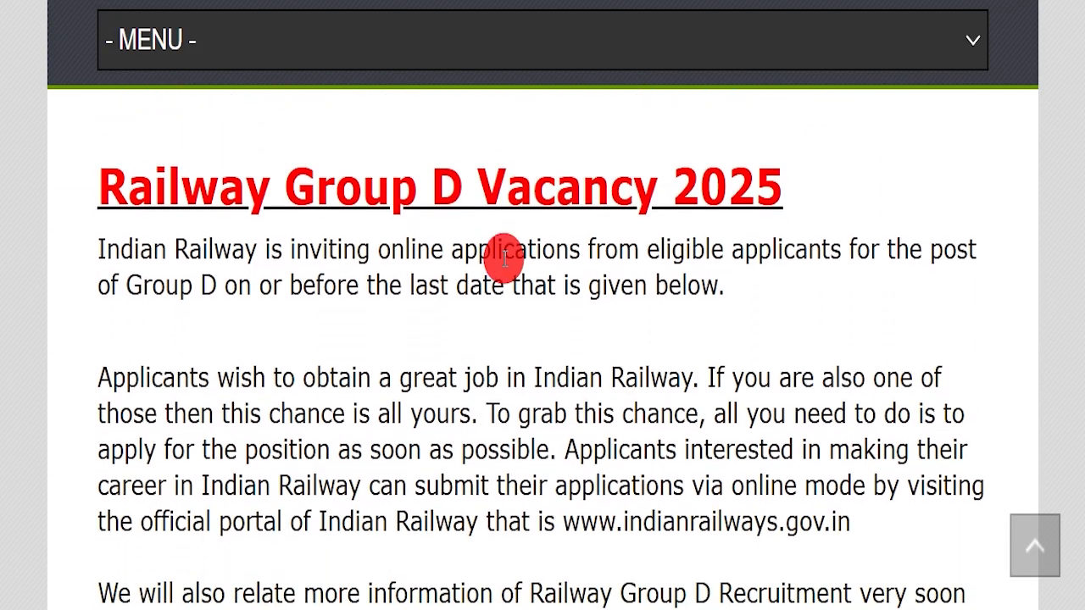
scroll(503, 263, down, 6)
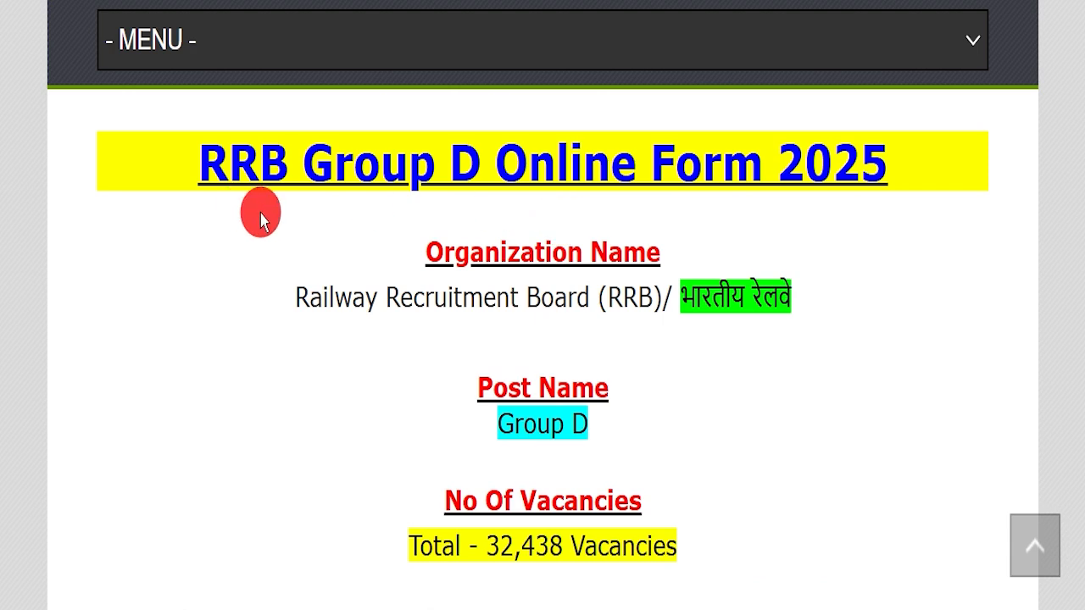
Highlight the heading, Railway Recruitment Board, Group D post and 32,438 vacancies, then scroll toward Important Dates.
drag(195, 166, 874, 167)
double_click(884, 217)
drag(290, 299, 788, 302)
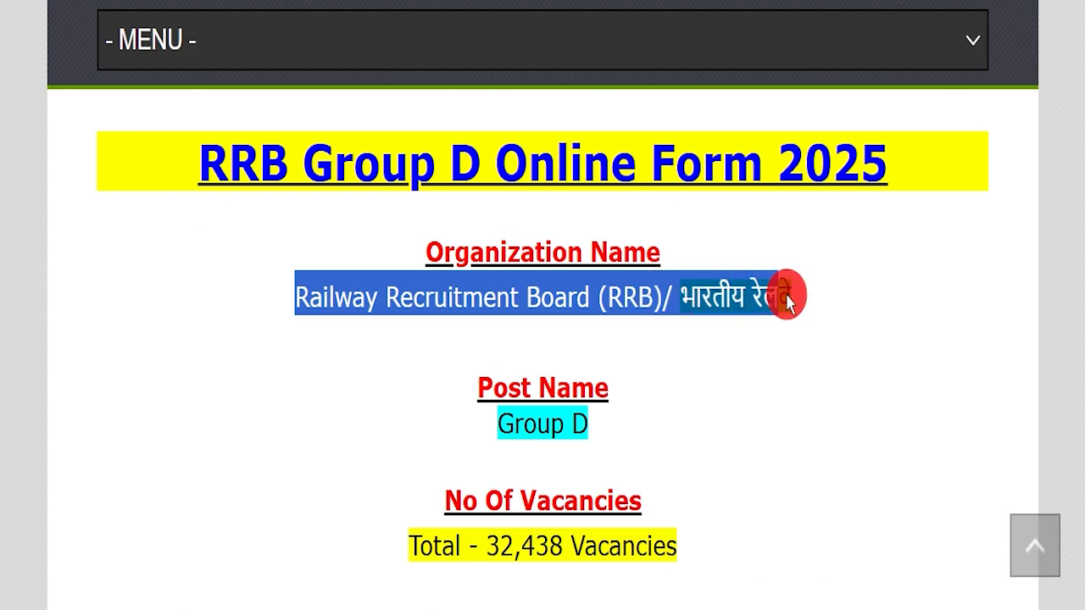
drag(416, 416, 695, 418)
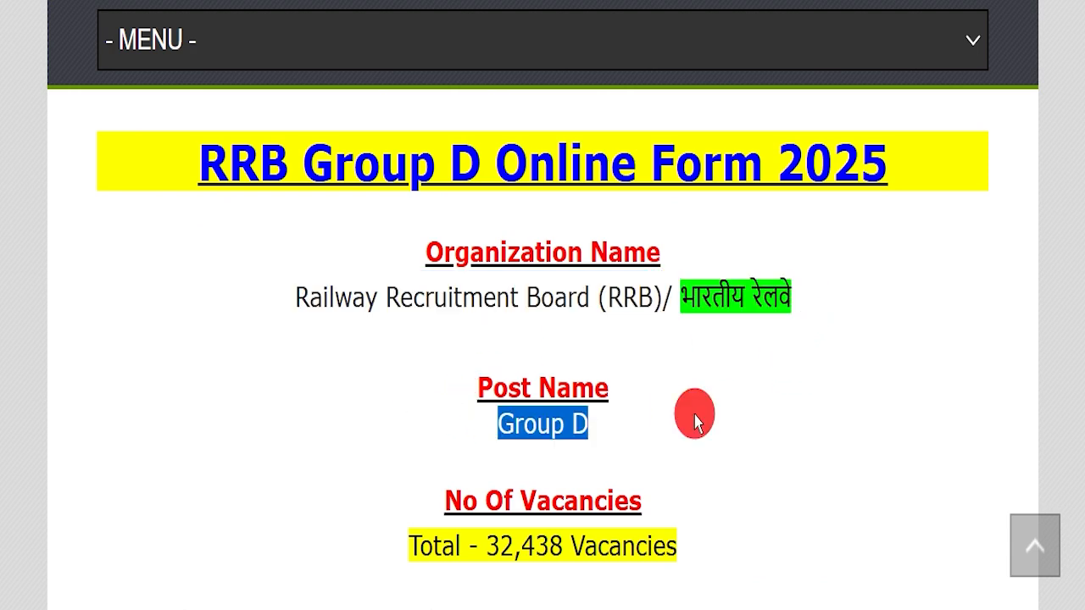
drag(339, 542, 707, 533)
click(740, 499)
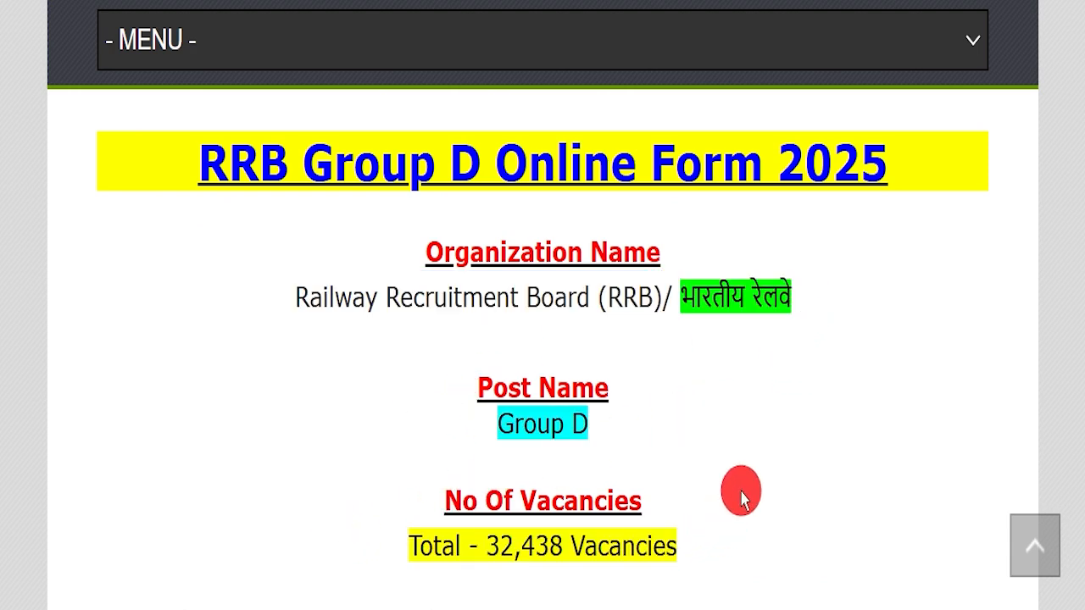
scroll(771, 484, down, 5)
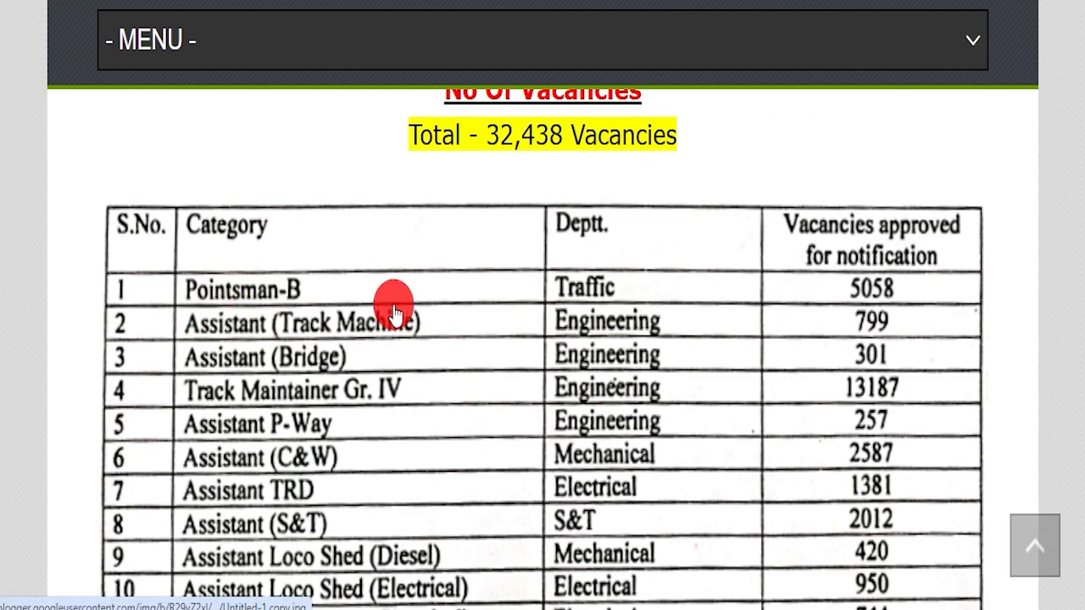
scroll(395, 314, down, 1)
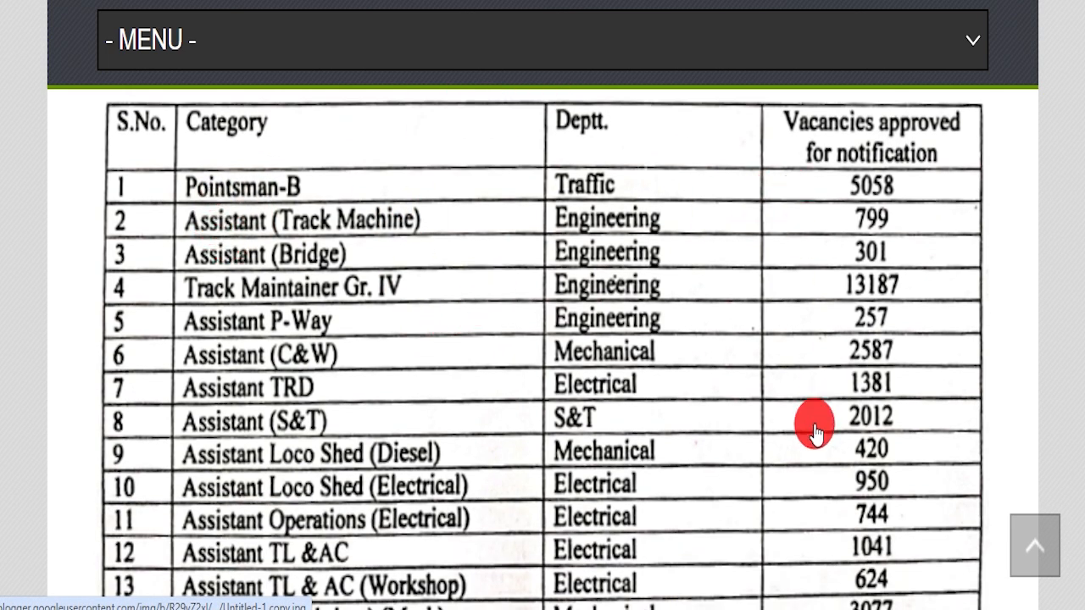
scroll(395, 411, down, 3)
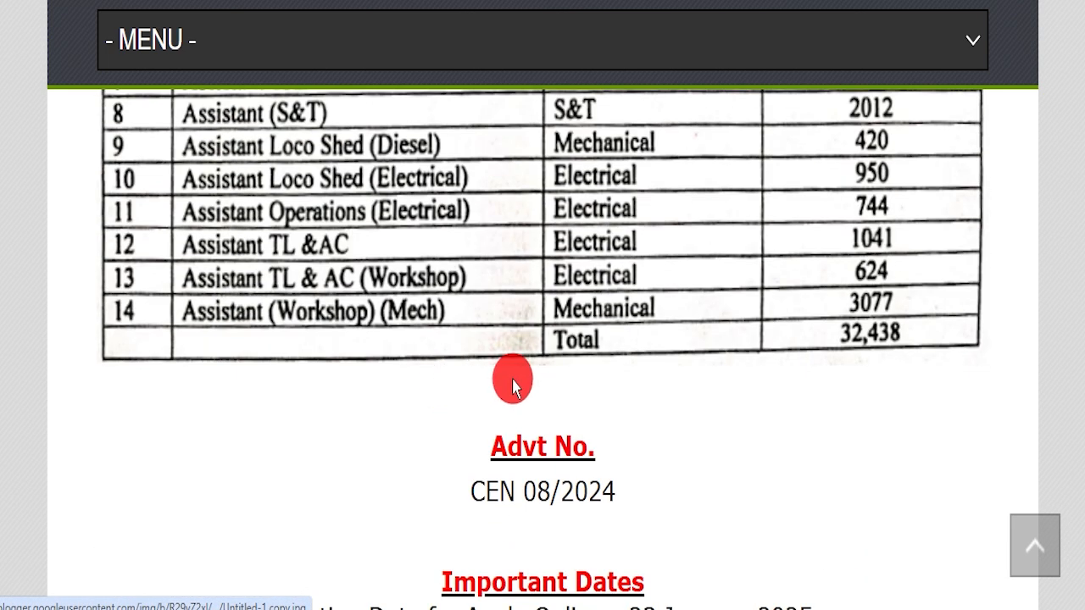
scroll(513, 385, down, 3)
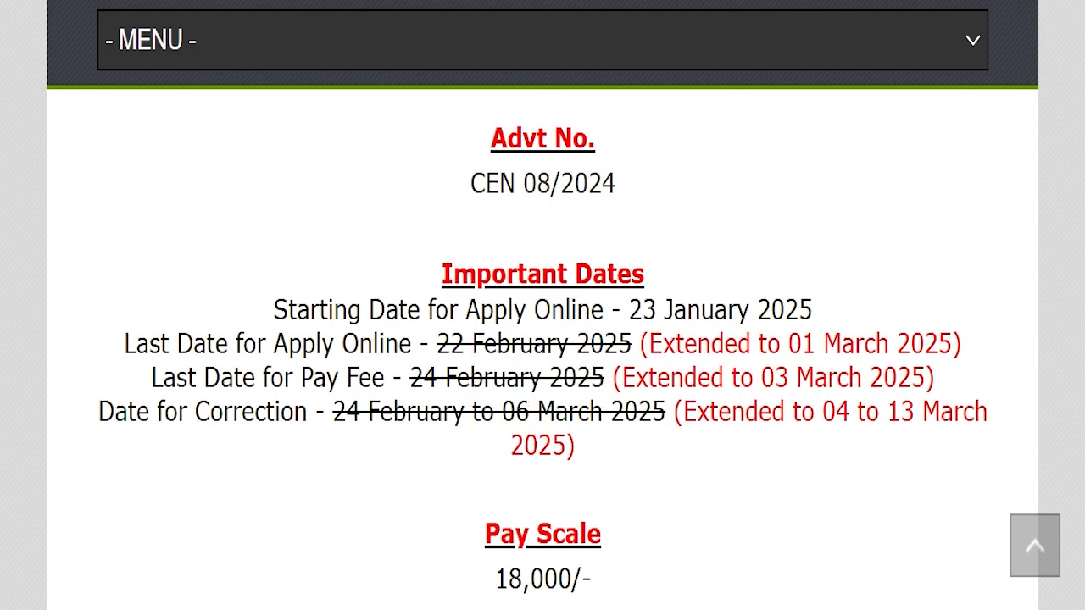
Mark the closing date change from 22 February 2025 to 01 March 2025, then erase the marks.
drag(428, 344, 625, 345)
drag(767, 343, 938, 345)
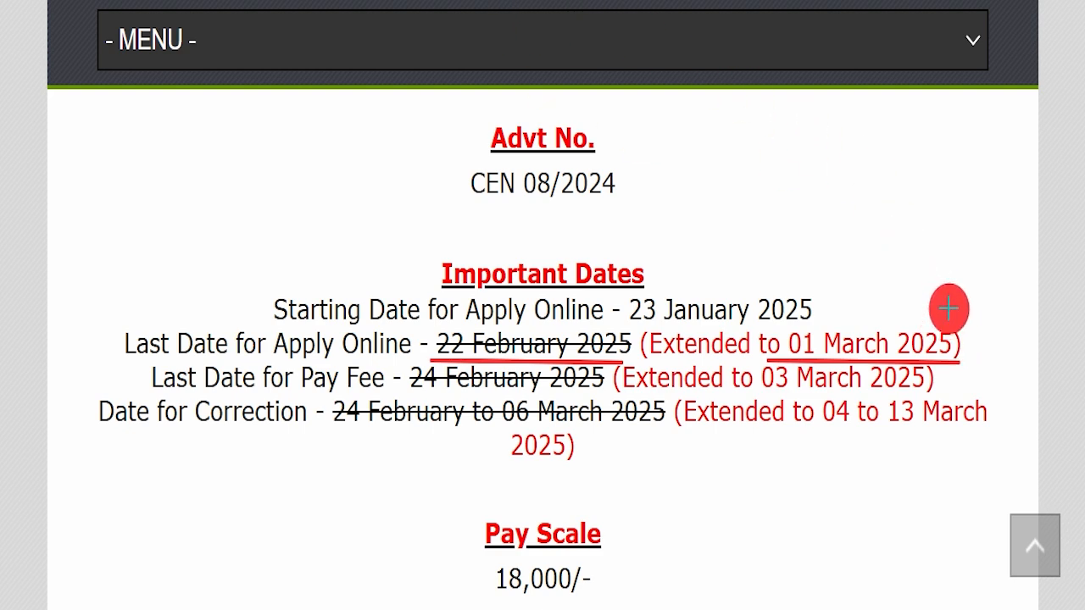
drag(962, 326, 1028, 254)
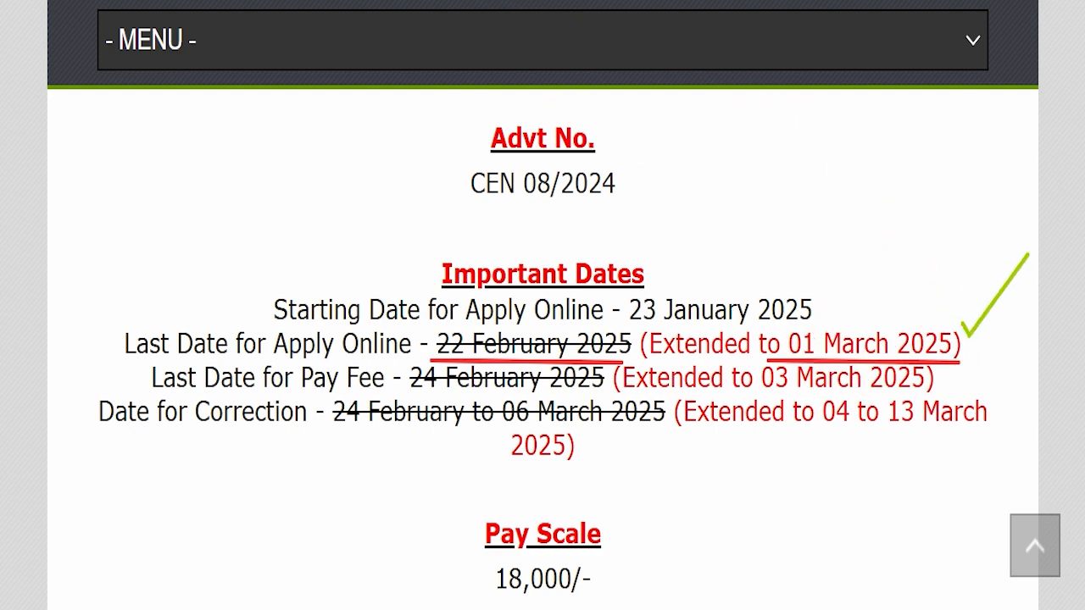
key(Escape)
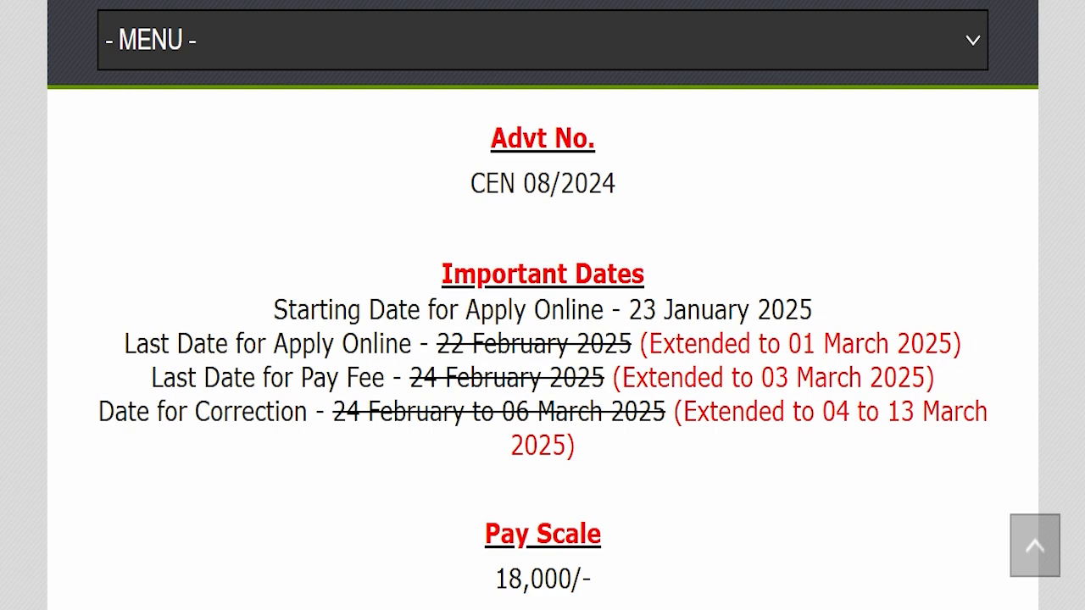
Highlight the 03 March 2025 fee date, the 18,000/- pay scale and the qualification line.
scroll(641, 319, down, 1)
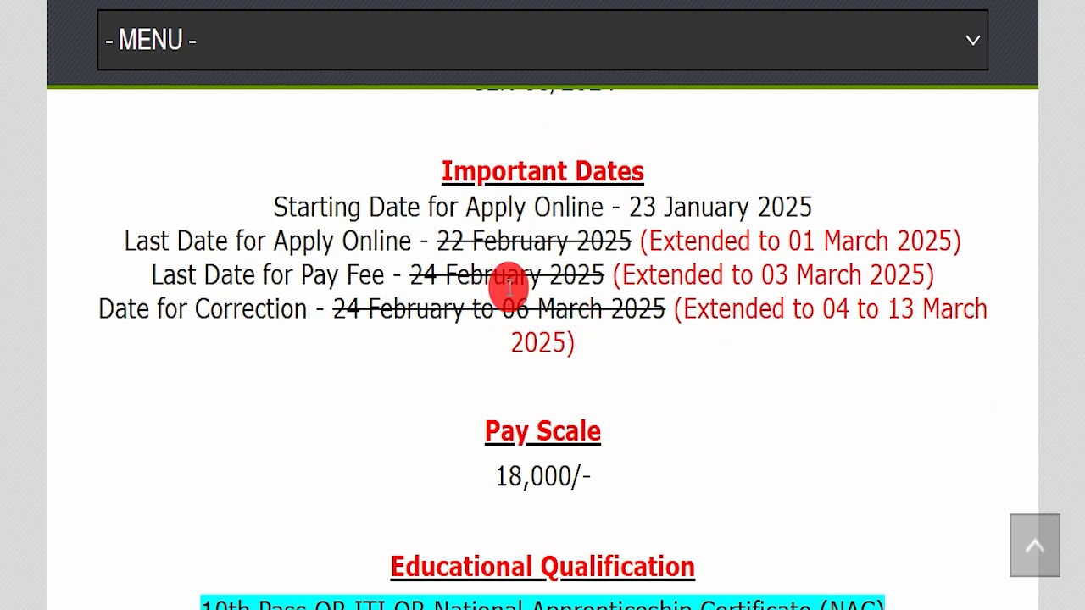
drag(697, 273, 968, 274)
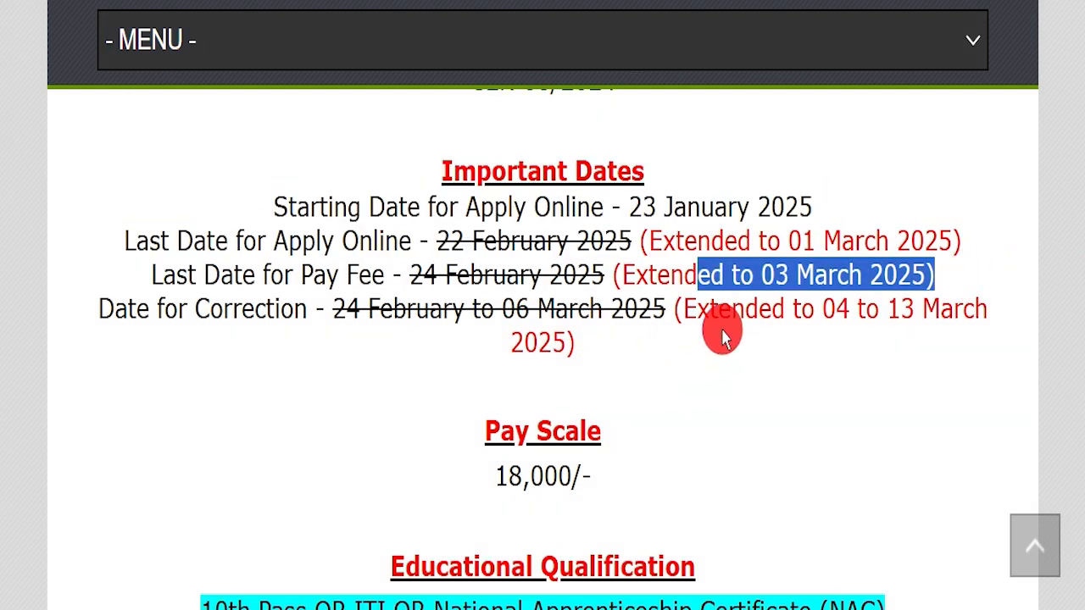
drag(832, 300, 962, 305)
scroll(685, 416, down, 2)
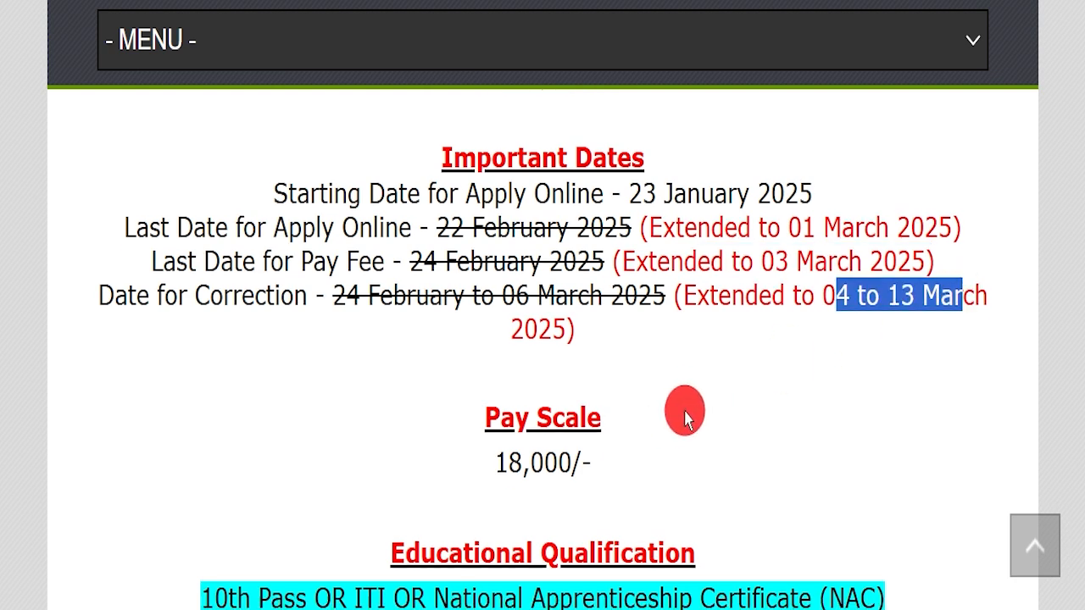
drag(439, 288, 746, 254)
drag(169, 399, 891, 411)
click(772, 455)
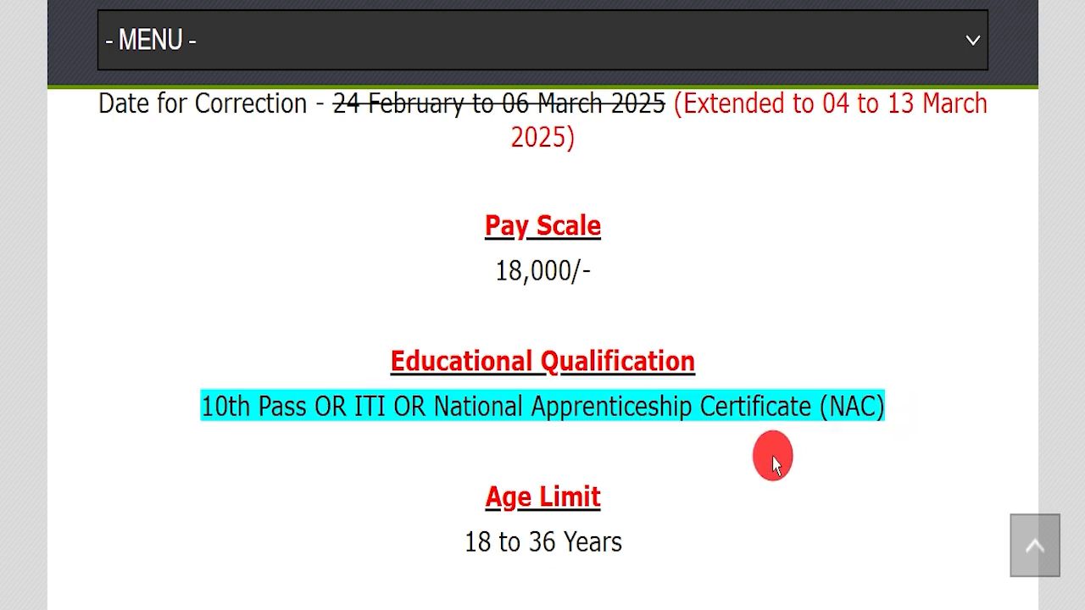
drag(393, 527, 664, 537)
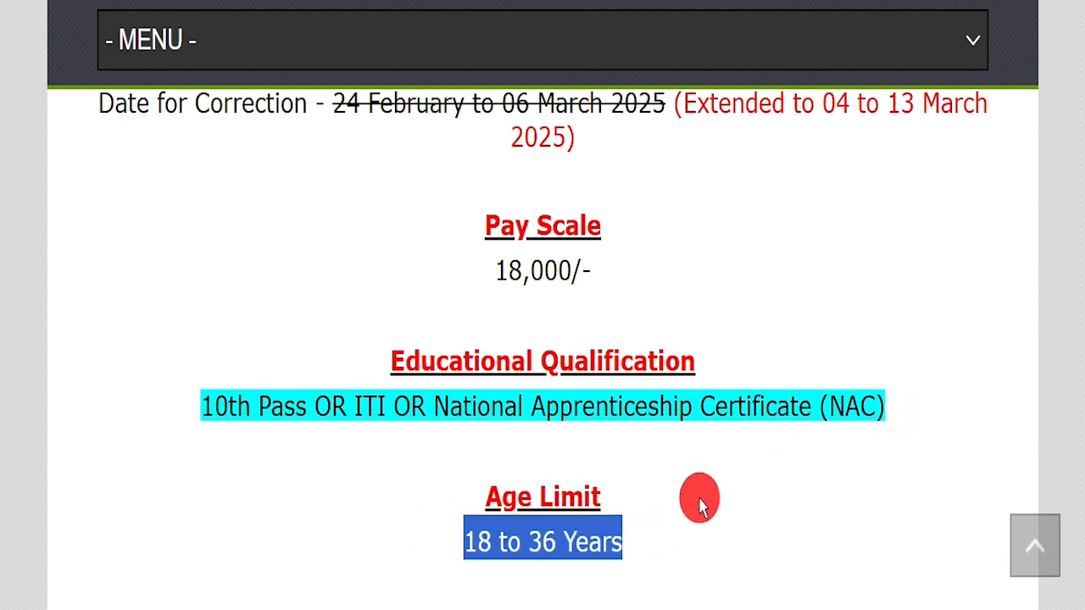
Highlight the fees (UR/OBC 500/-, SC/ST/PWD/Women 250/-) and the accepted payment methods.
scroll(700, 500, down, 3)
drag(399, 356, 647, 359)
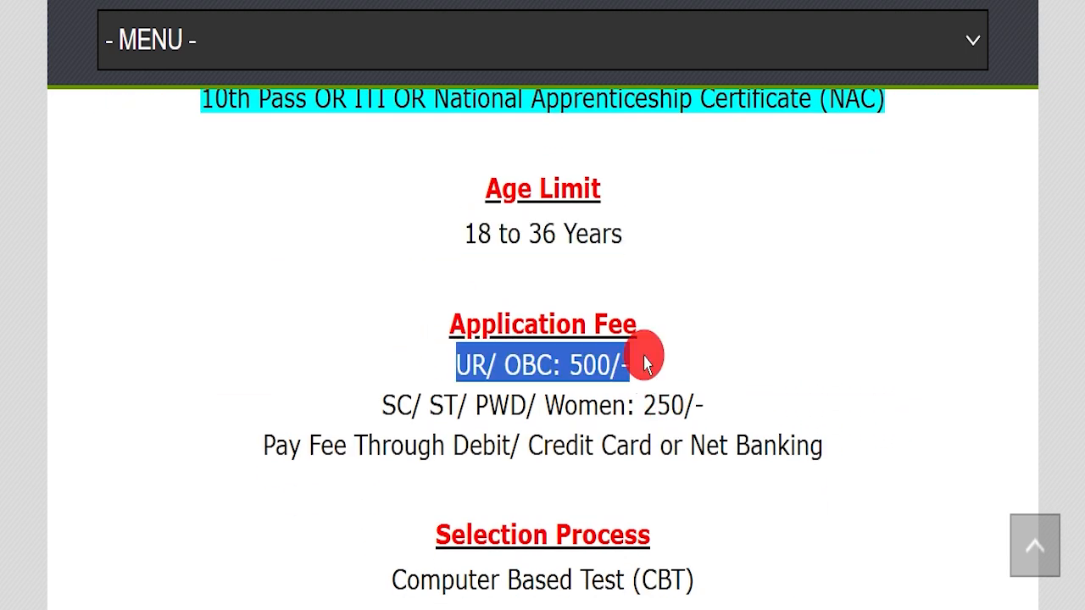
drag(383, 398, 539, 392)
click(814, 398)
drag(407, 353, 729, 358)
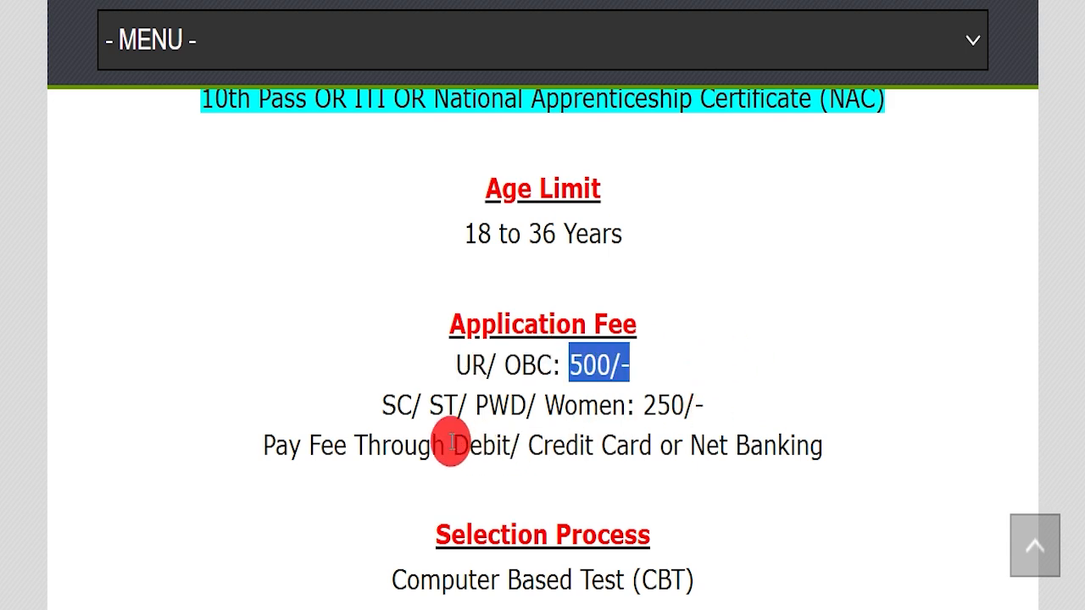
drag(453, 445, 818, 437)
scroll(805, 381, down, 3)
drag(390, 375, 723, 383)
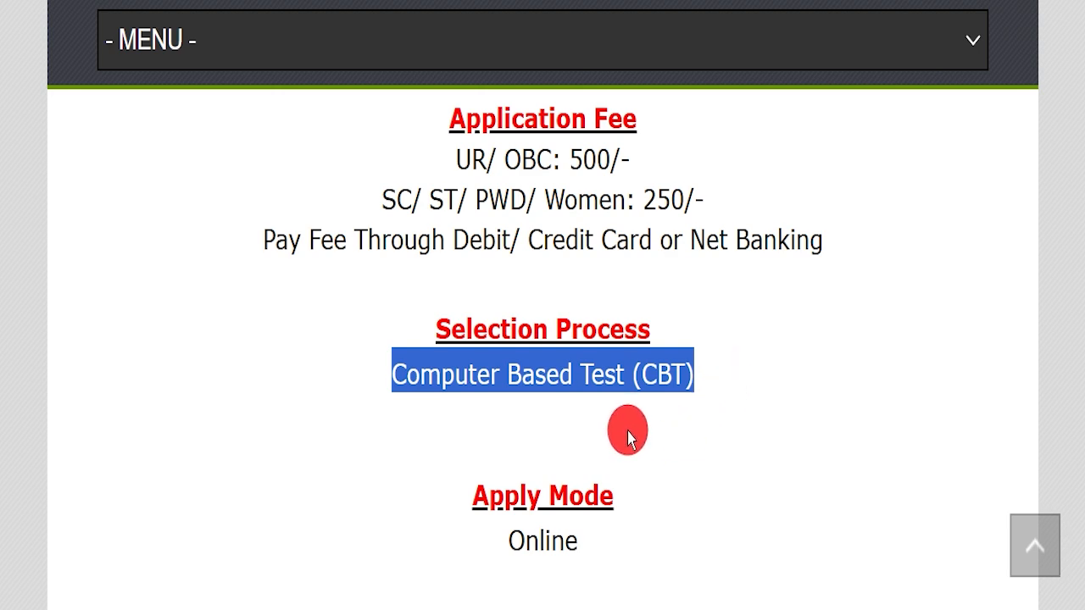
drag(452, 533, 593, 540)
Highlight the All India job location, official website, and the Last Date Extended Notice link under Important Links.
scroll(593, 424, down, 3)
drag(390, 364, 650, 367)
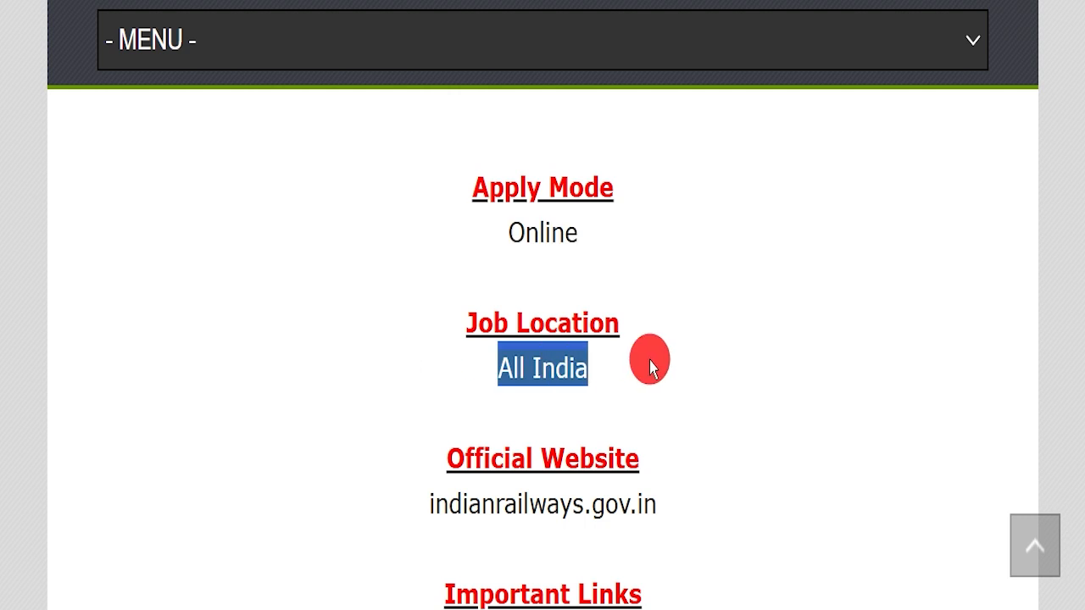
drag(354, 498, 669, 500)
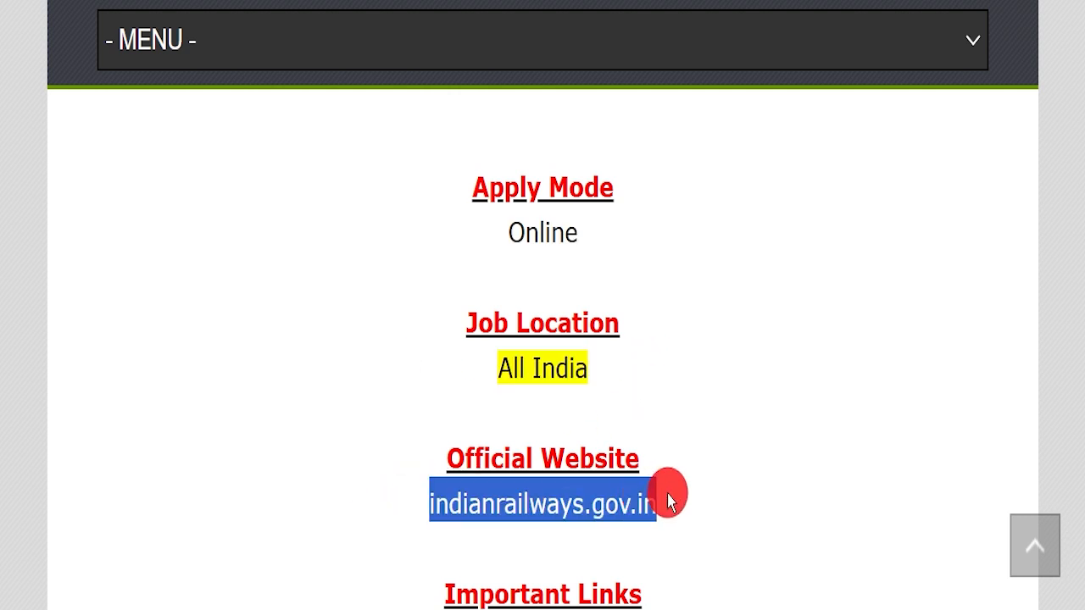
click(498, 452)
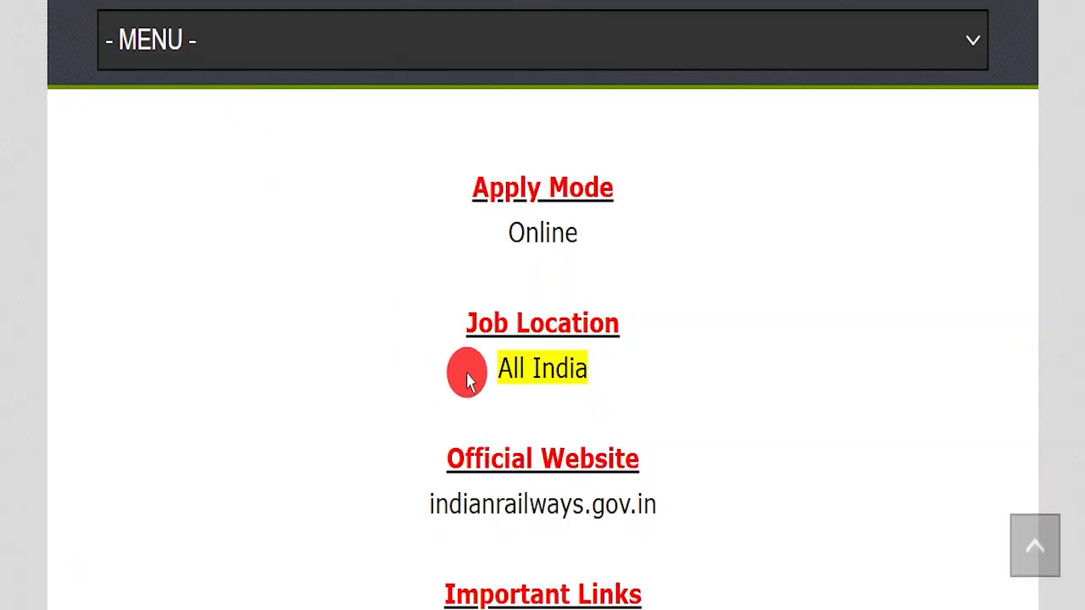
scroll(703, 381, down, 2)
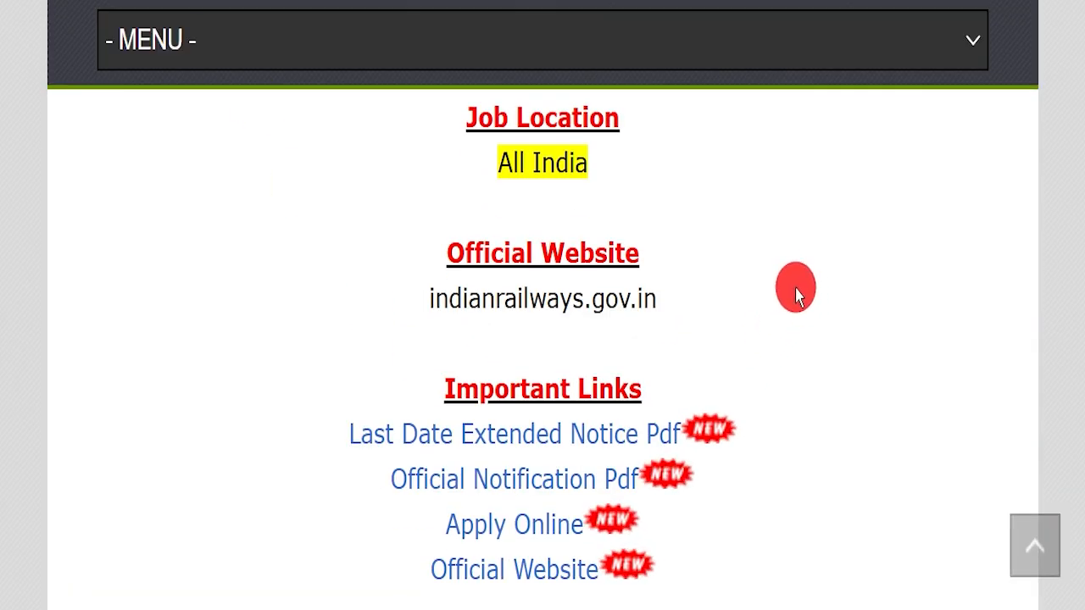
drag(420, 397, 646, 390)
drag(292, 415, 665, 428)
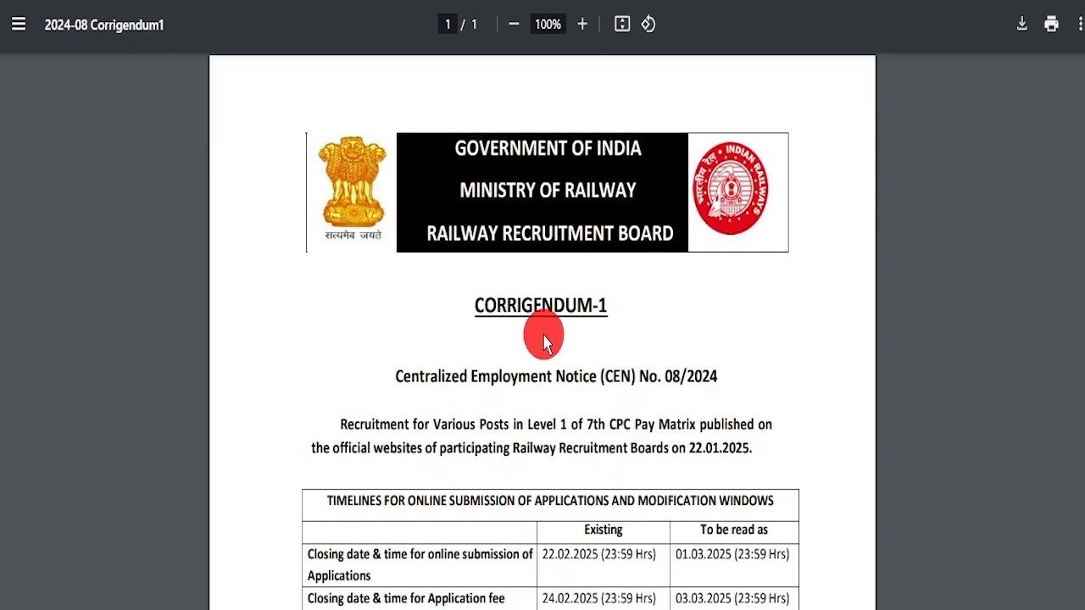
scroll(797, 272, down, 2)
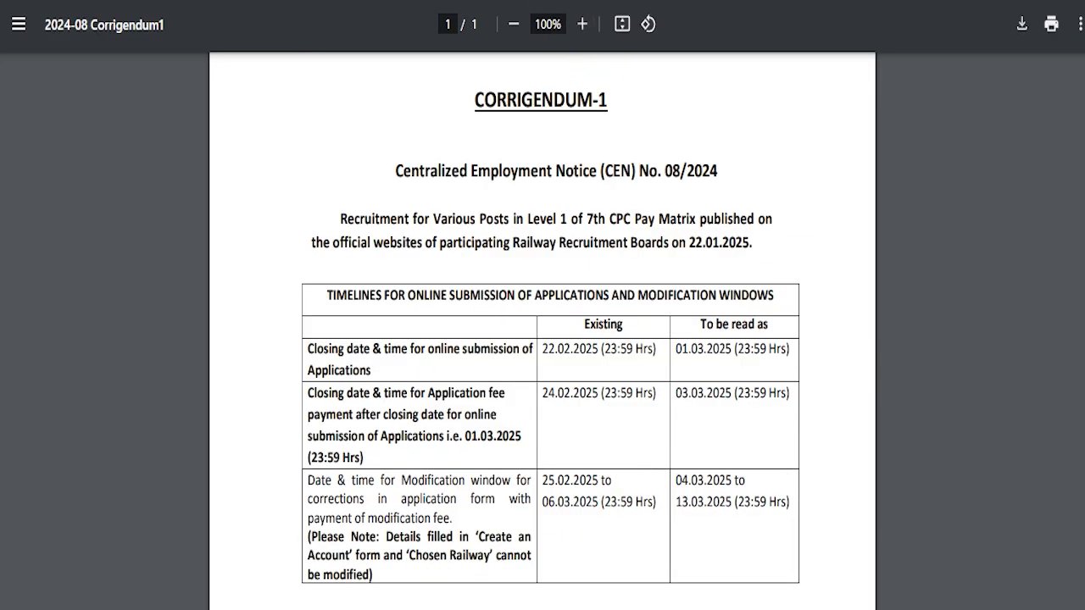
Mark the corrigendum's old and revised dates (closing 01.03.2025, fees 03.03.2025), then open the Official Notification PDF.
mouse_move(607, 349)
mouse_down()
mouse_move(518, 347)
mouse_move(650, 352)
mouse_up()
drag(680, 353, 778, 347)
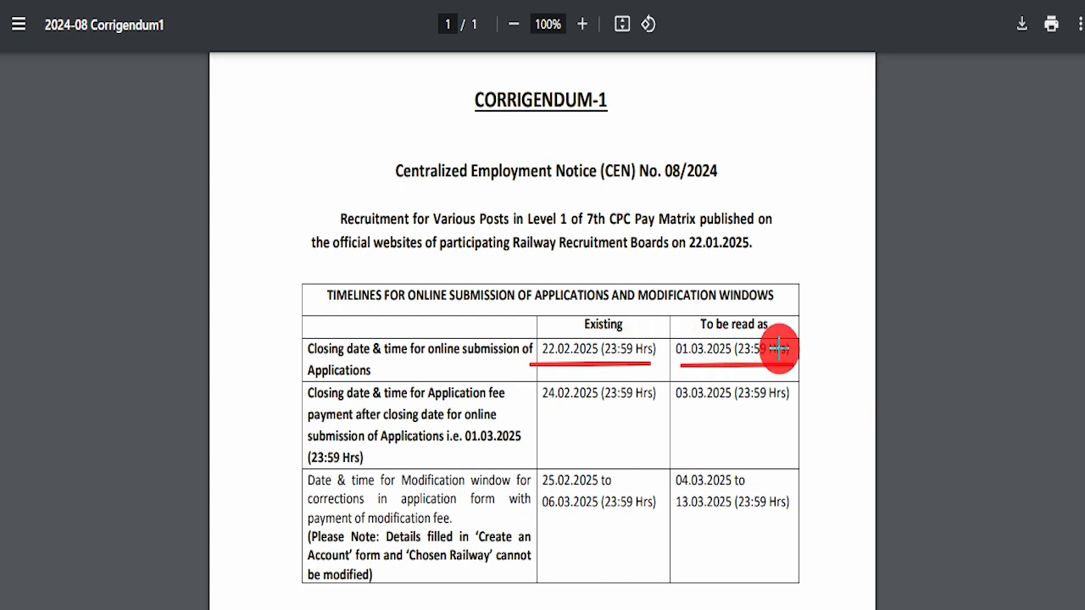
mouse_move(531, 387)
mouse_down()
mouse_move(521, 388)
mouse_move(803, 412)
mouse_up()
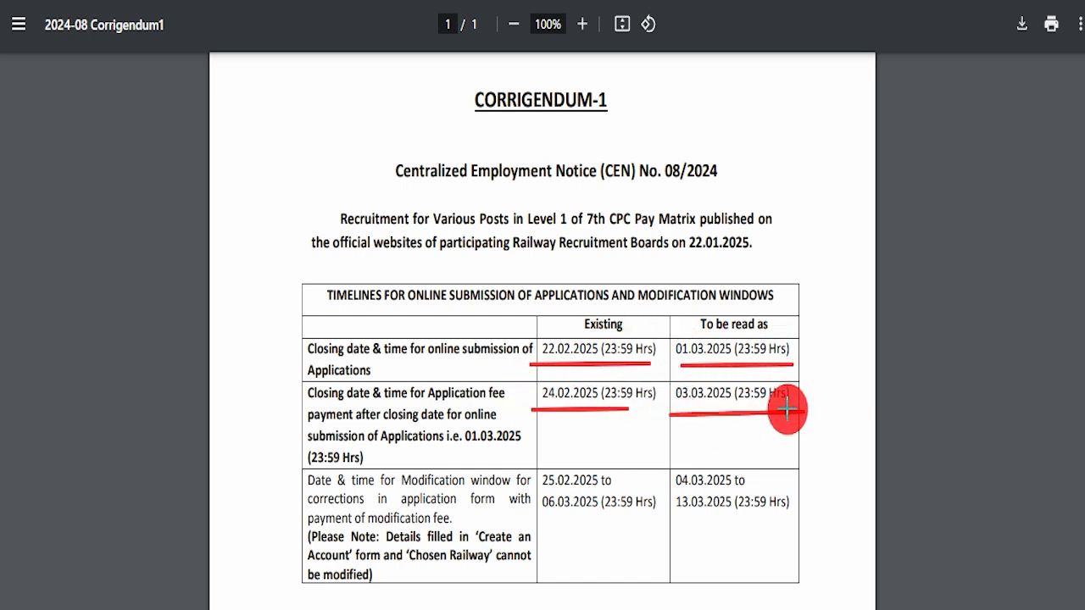
mouse_move(534, 508)
mouse_down()
mouse_move(795, 512)
mouse_move(884, 399)
mouse_move(930, 383)
mouse_up()
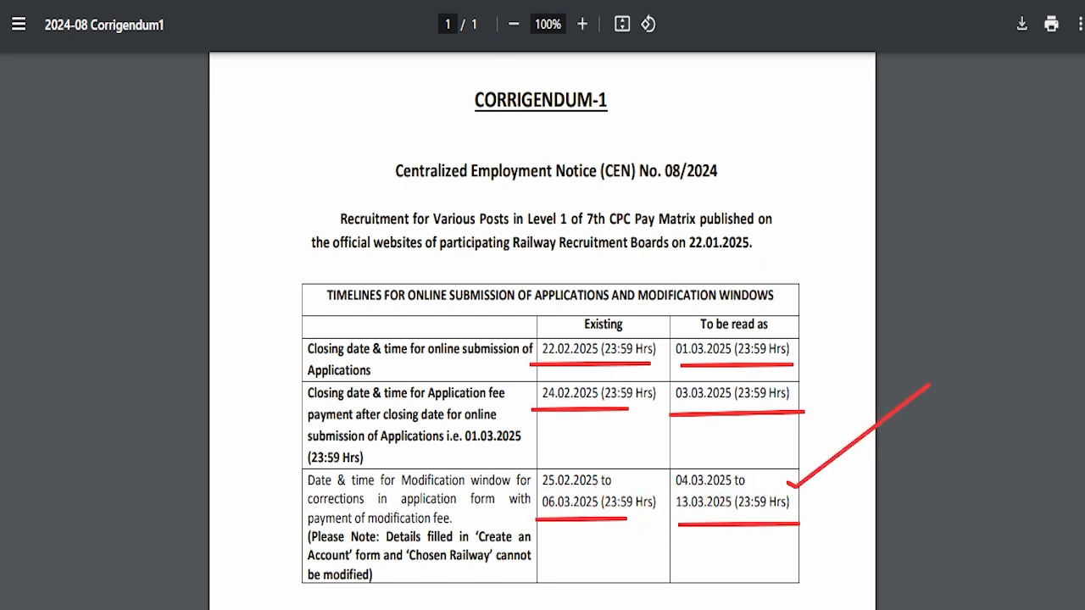
key(Escape)
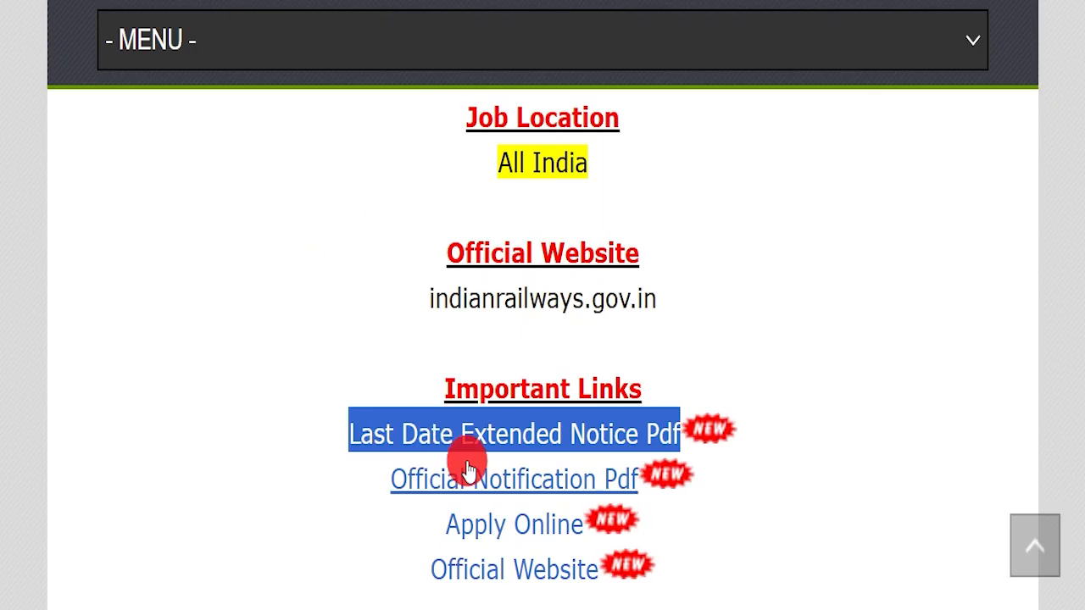
drag(351, 477, 632, 487)
click(515, 477)
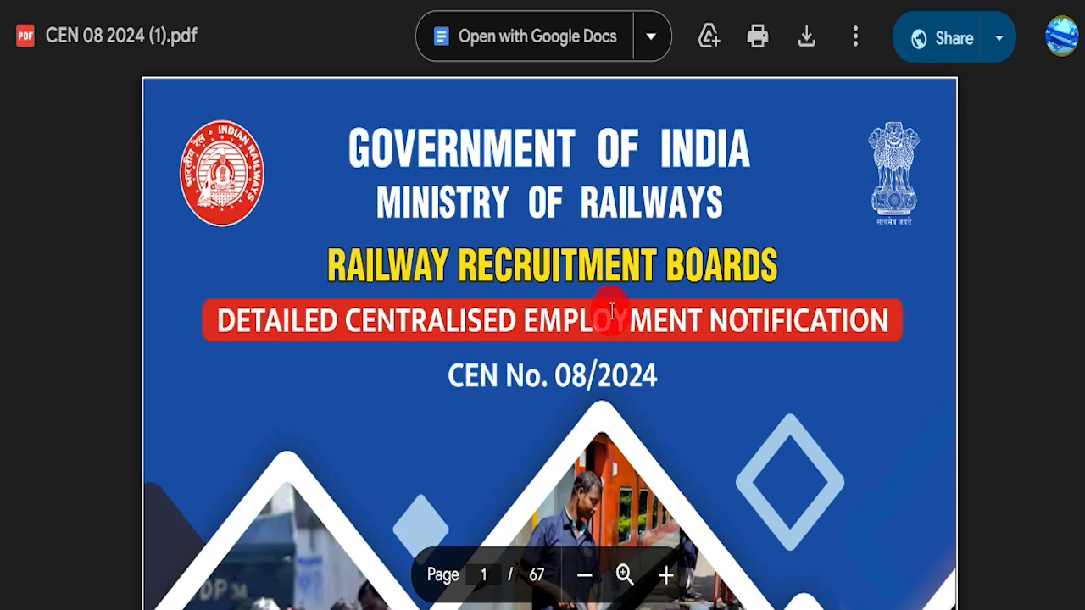
Page through the 67-page CEN 08/2024 notification's vacancy tables, eligibility, fee and exam sections.
scroll(581, 387, down, 10)
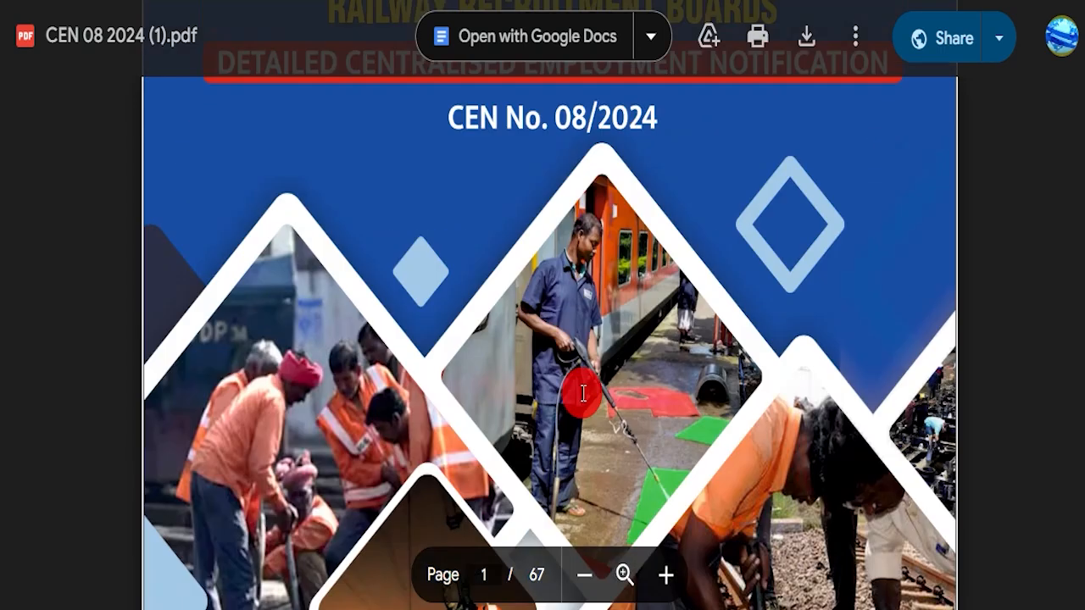
scroll(549, 340, down, 15)
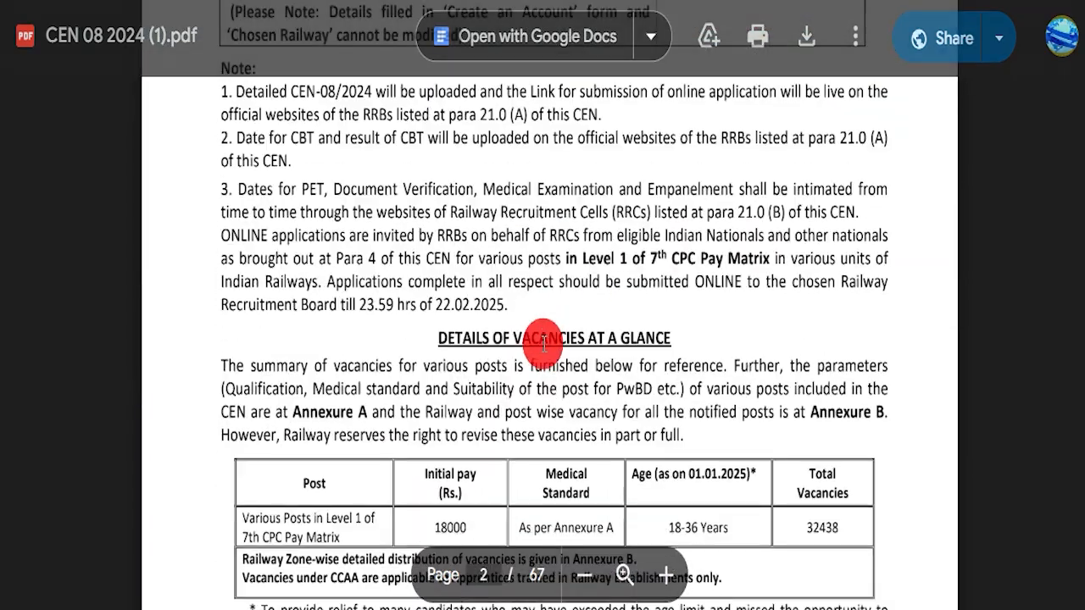
scroll(473, 345, down, 15)
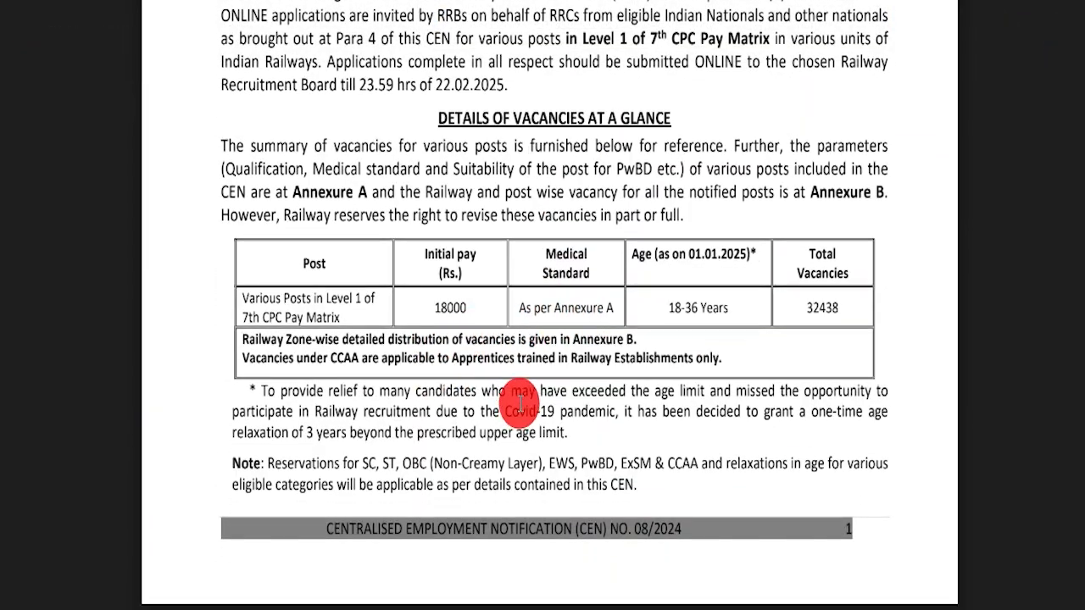
scroll(456, 369, down, 20)
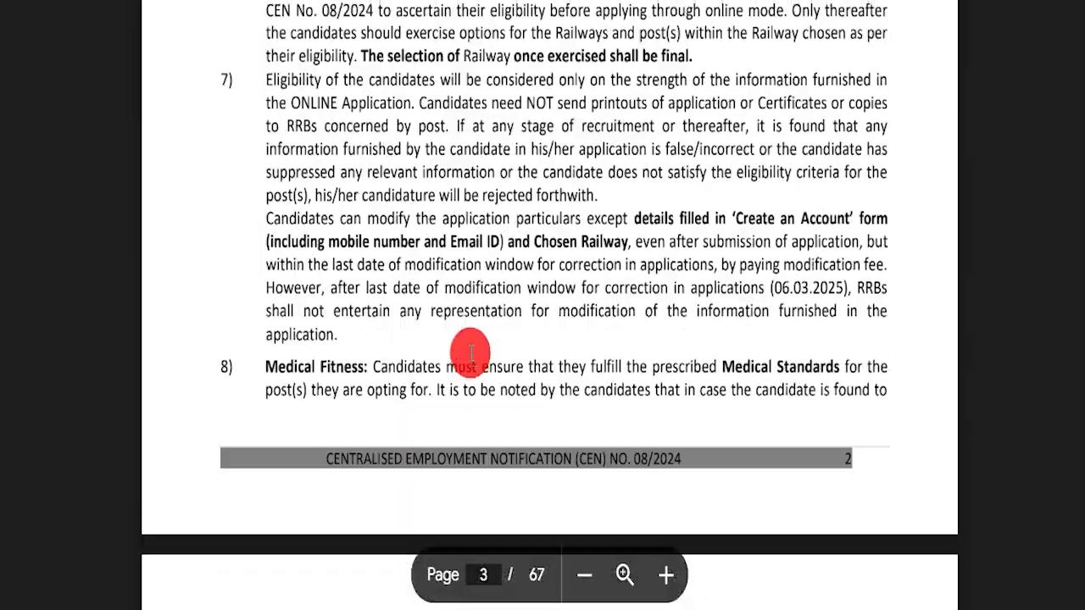
scroll(486, 371, down, 20)
scroll(485, 340, down, 20)
scroll(486, 355, down, 20)
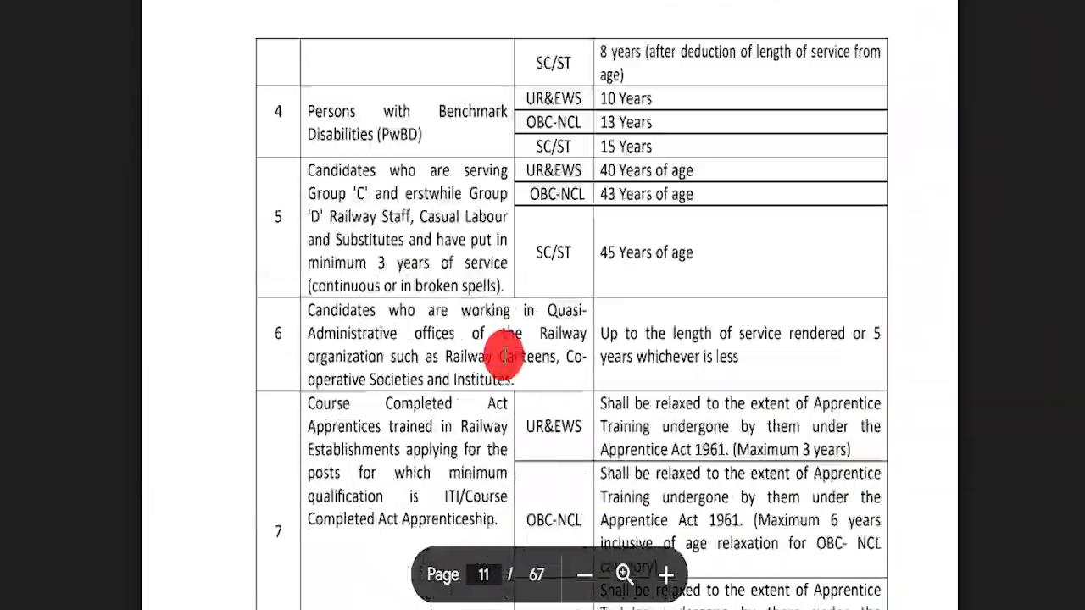
scroll(505, 356, down, 5)
scroll(517, 365, down, 10)
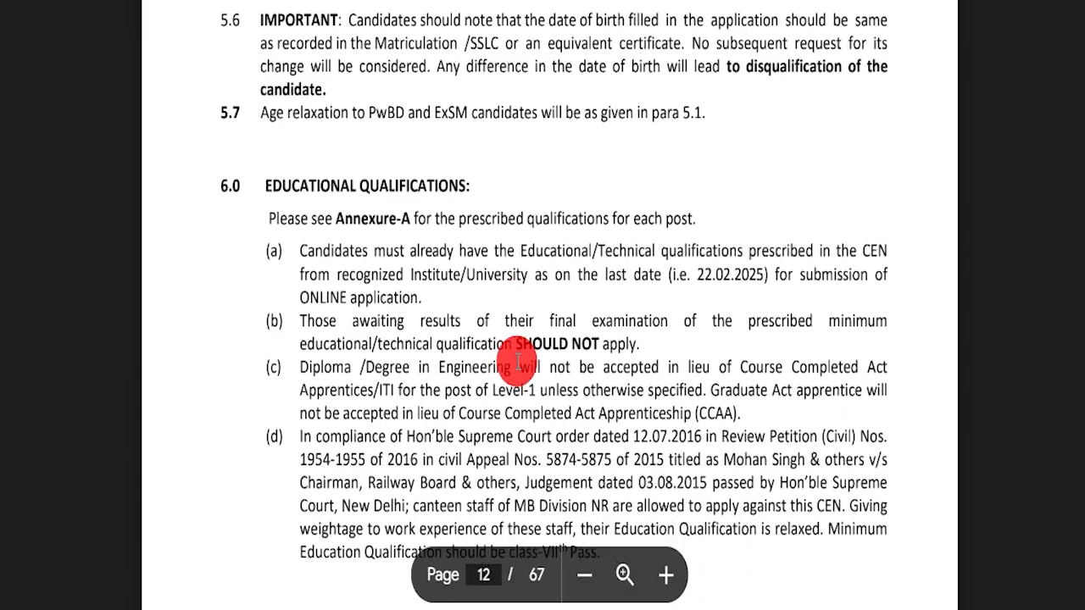
scroll(517, 365, down, 15)
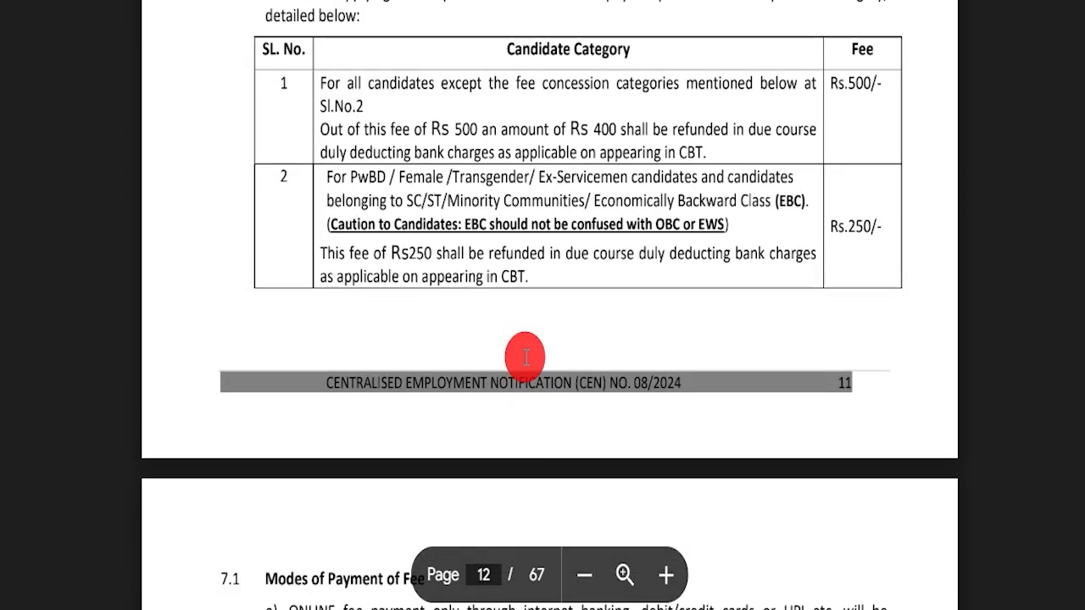
scroll(487, 364, down, 6)
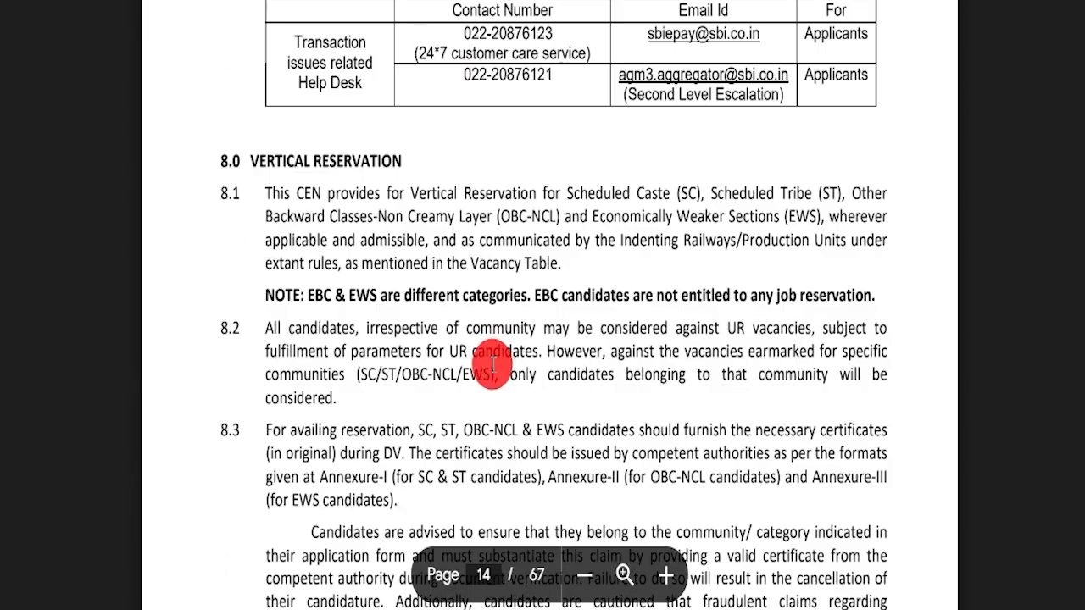
scroll(497, 339, up, 2)
scroll(488, 356, down, 20)
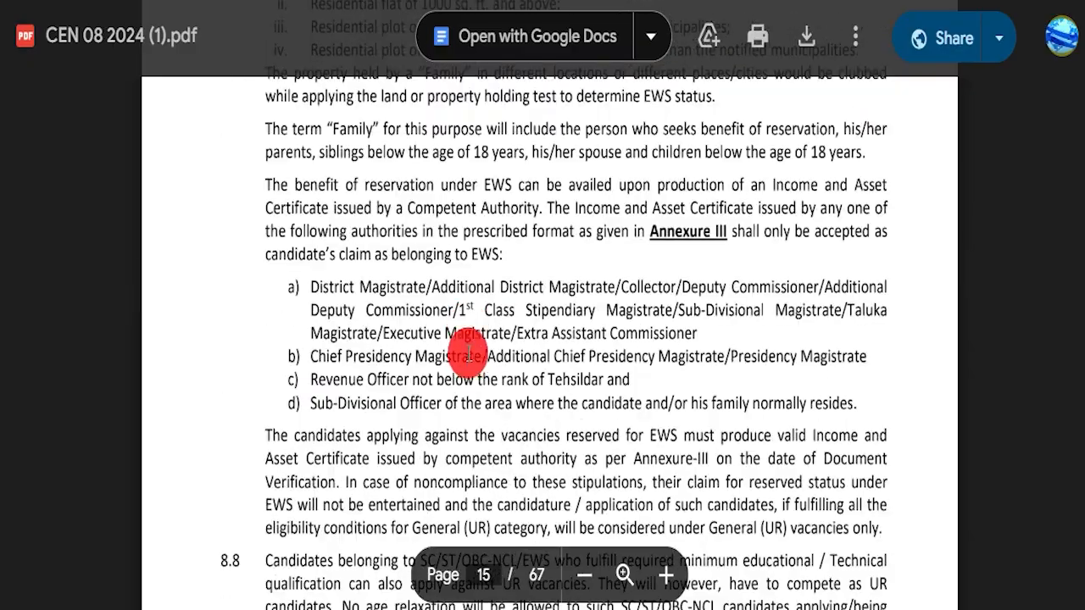
scroll(505, 366, down, 20)
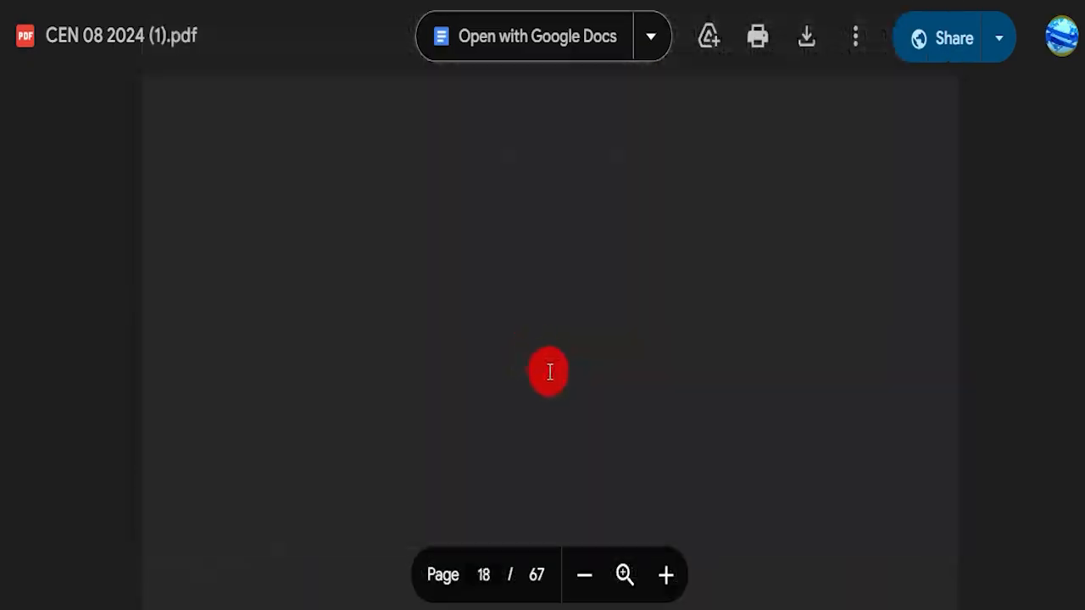
scroll(549, 364, down, 20)
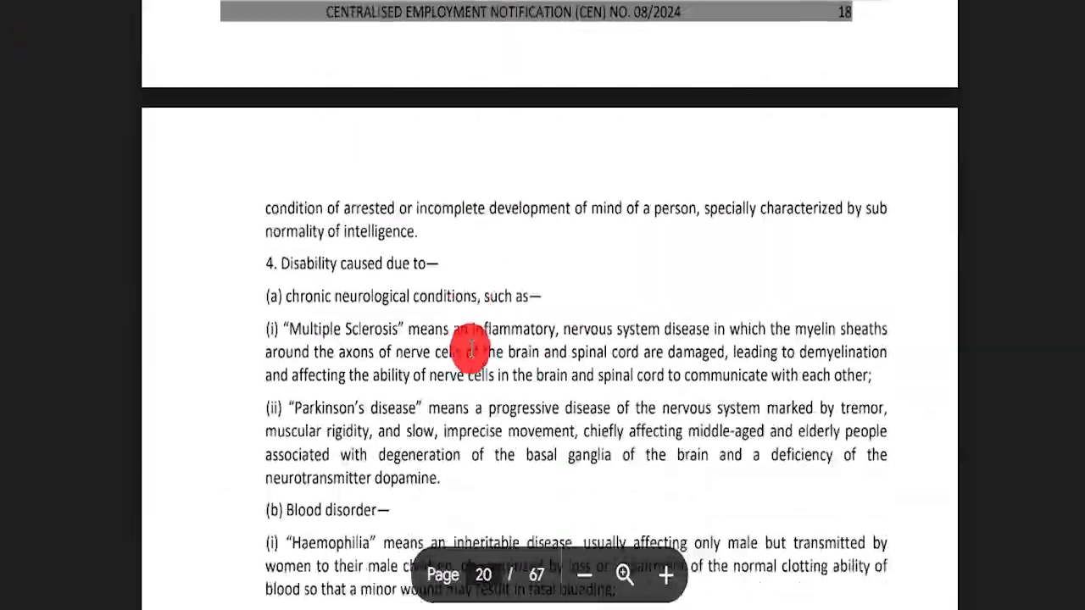
scroll(464, 361, down, 20)
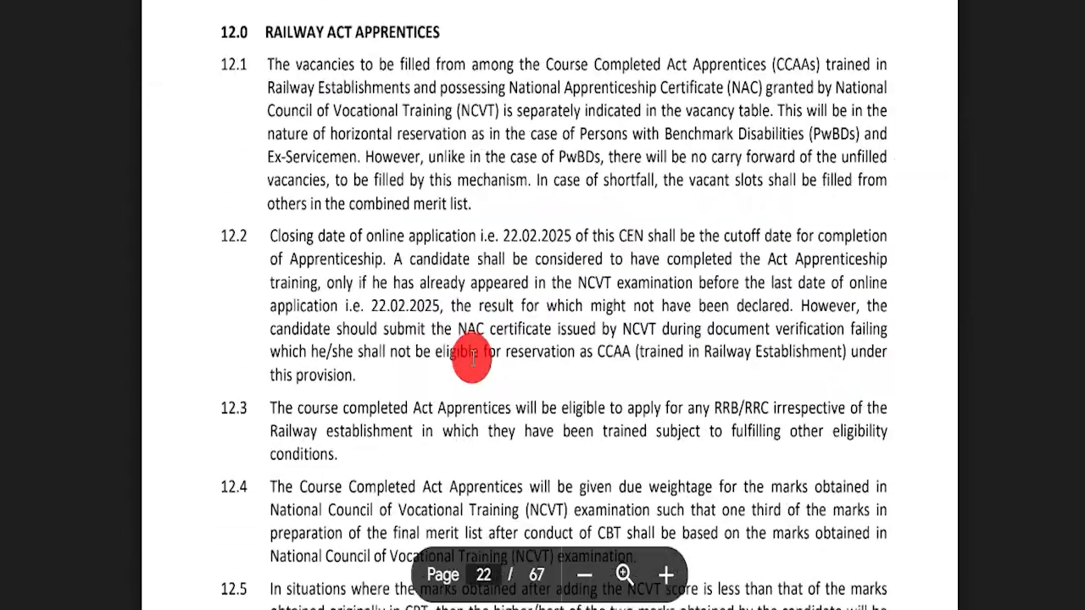
scroll(472, 367, down, 10)
scroll(481, 364, down, 10)
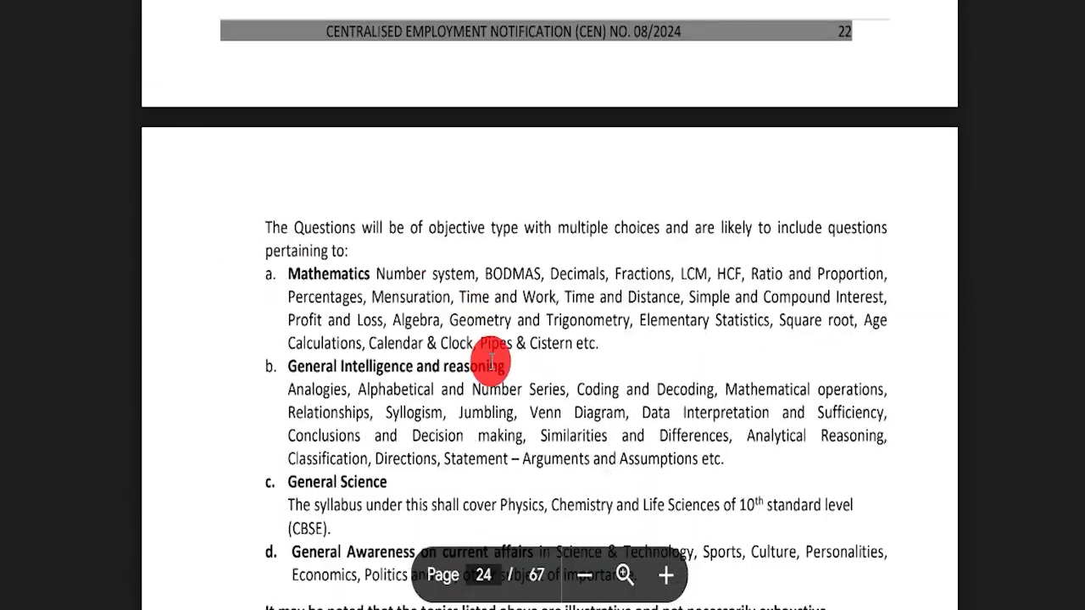
scroll(496, 364, up, 6)
scroll(508, 382, down, 15)
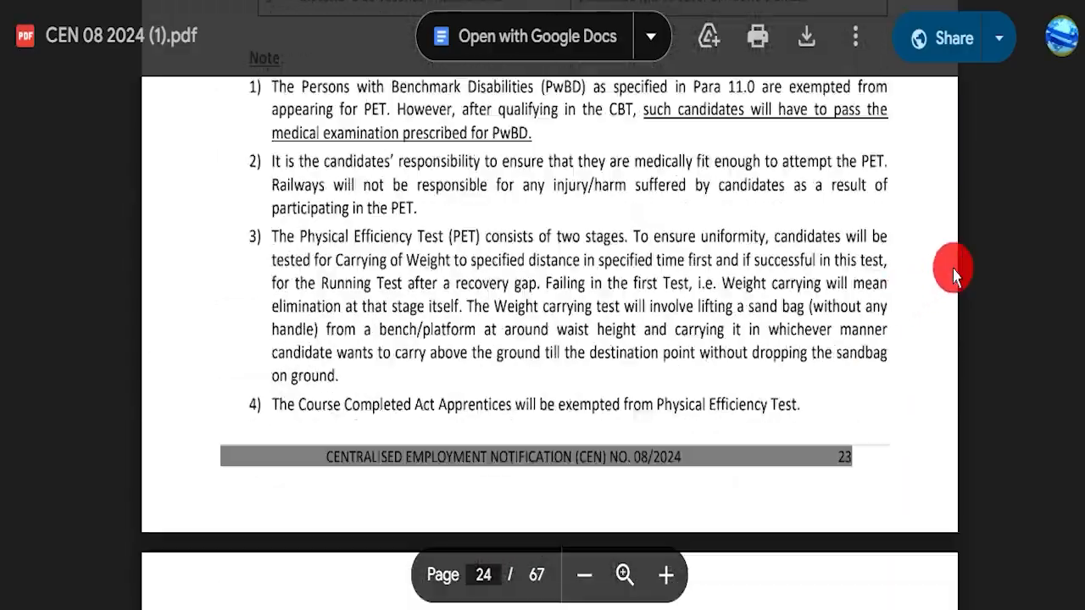
drag(1080, 266, 1078, 51)
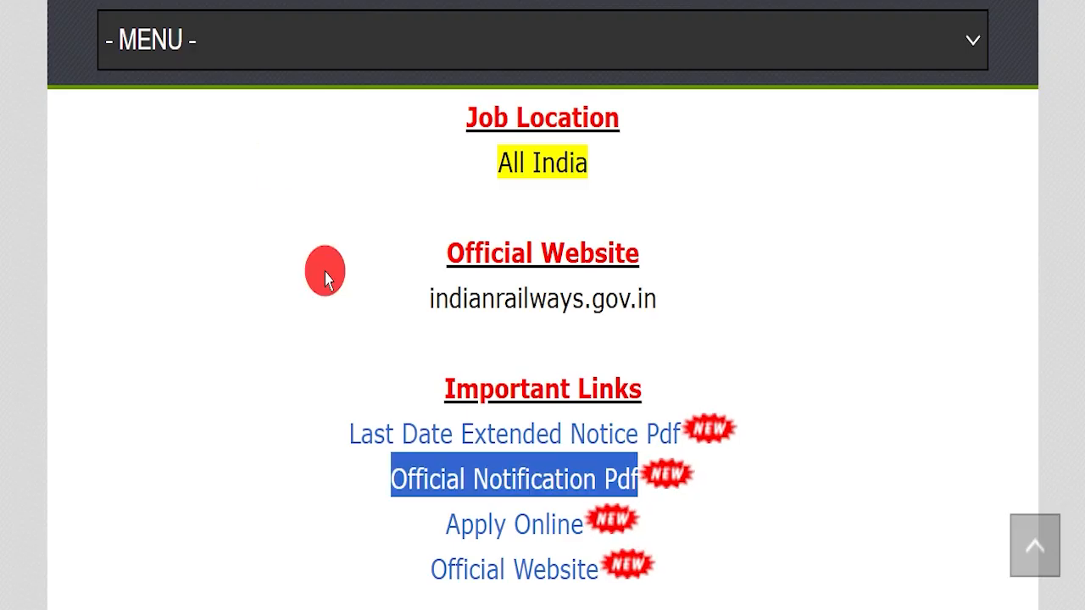
From Apply Online, choose Apply > Already Have An Account? to reach the sign-in page.
drag(526, 514, 585, 519)
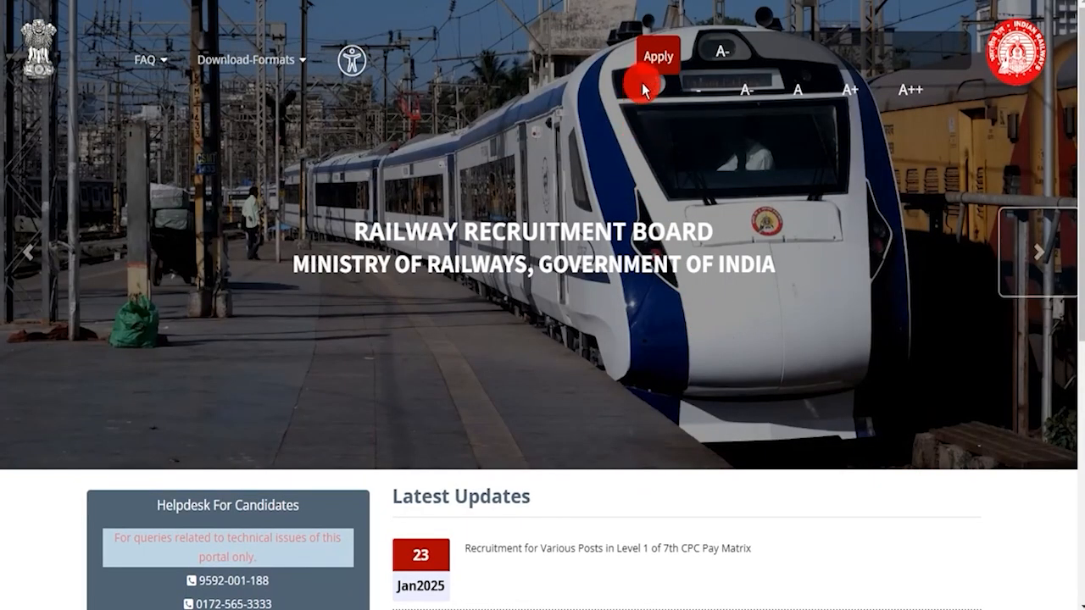
click(656, 59)
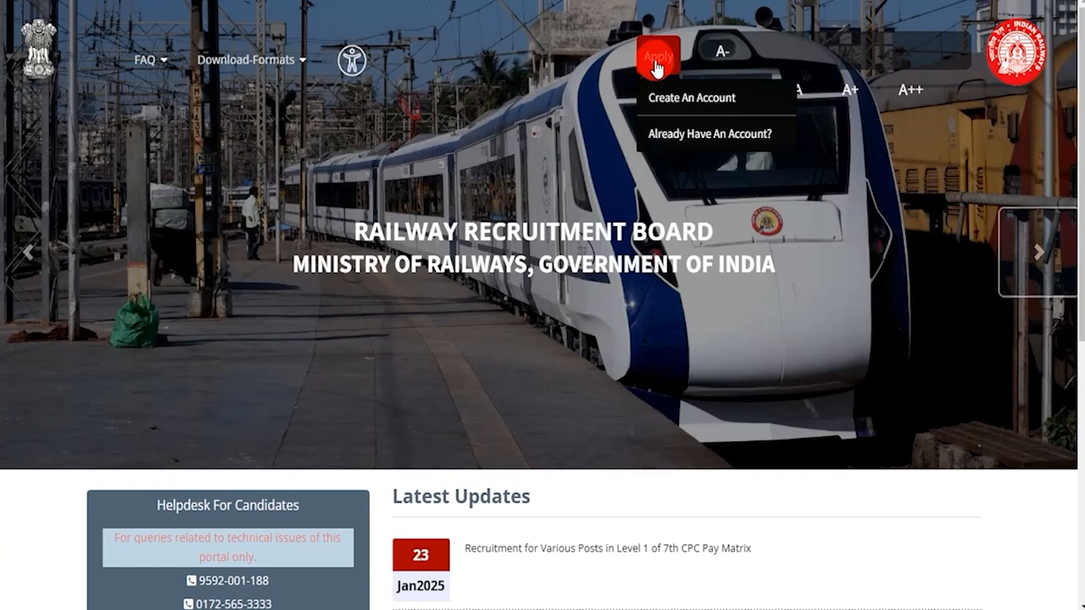
click(668, 137)
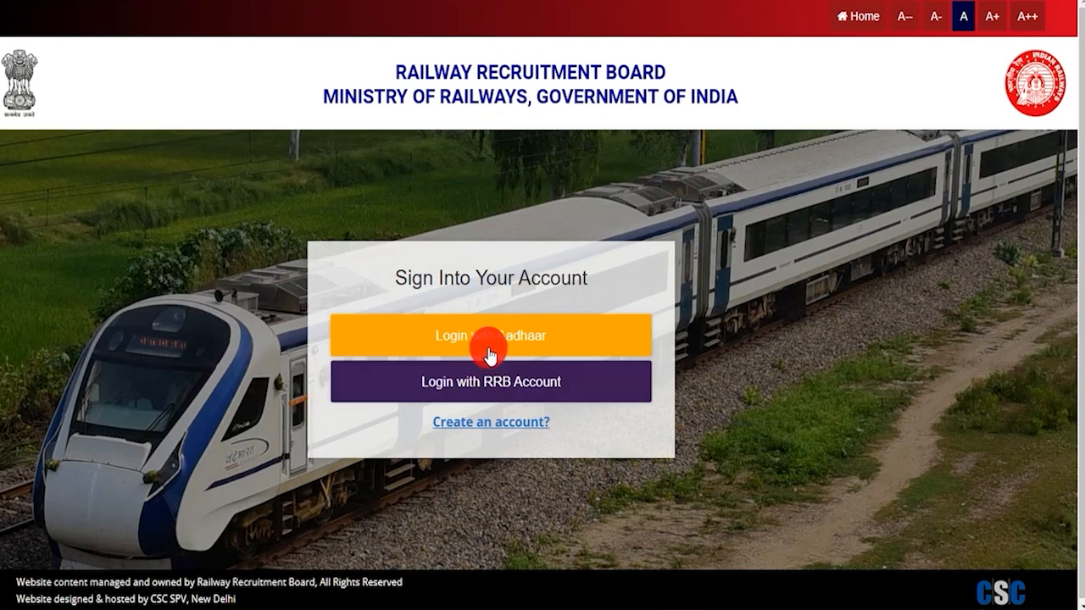
click(482, 346)
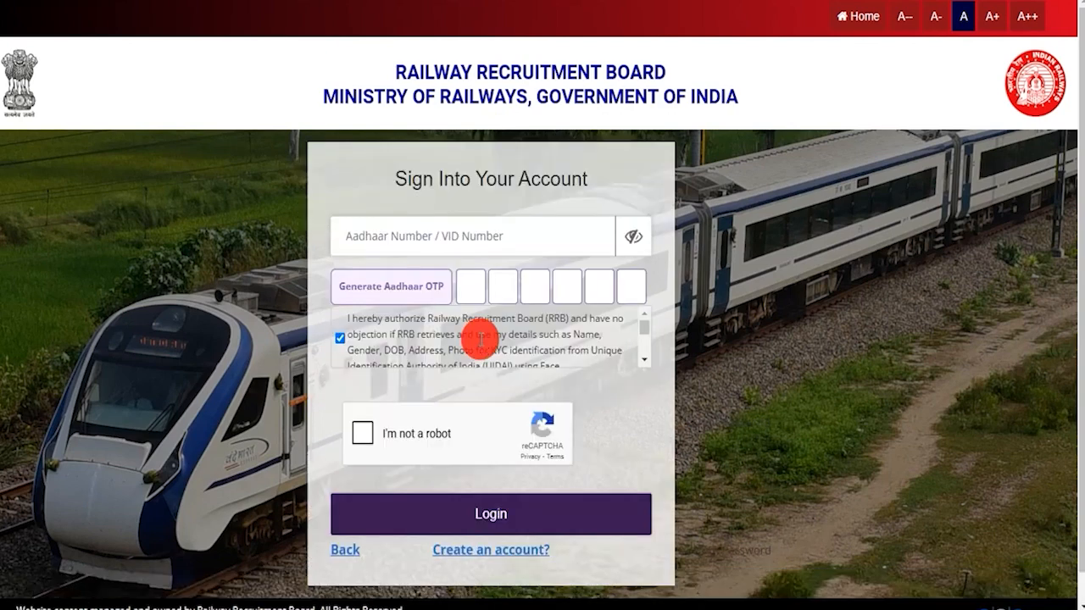
click(434, 237)
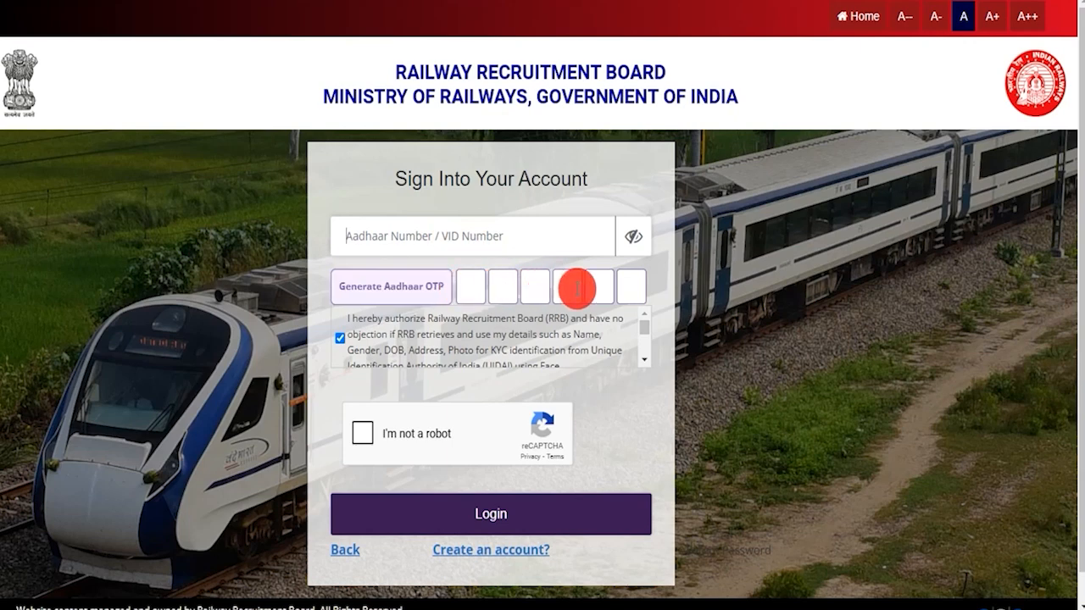
scroll(559, 339, down, 1)
scroll(557, 339, down, 2)
scroll(557, 339, up, 4)
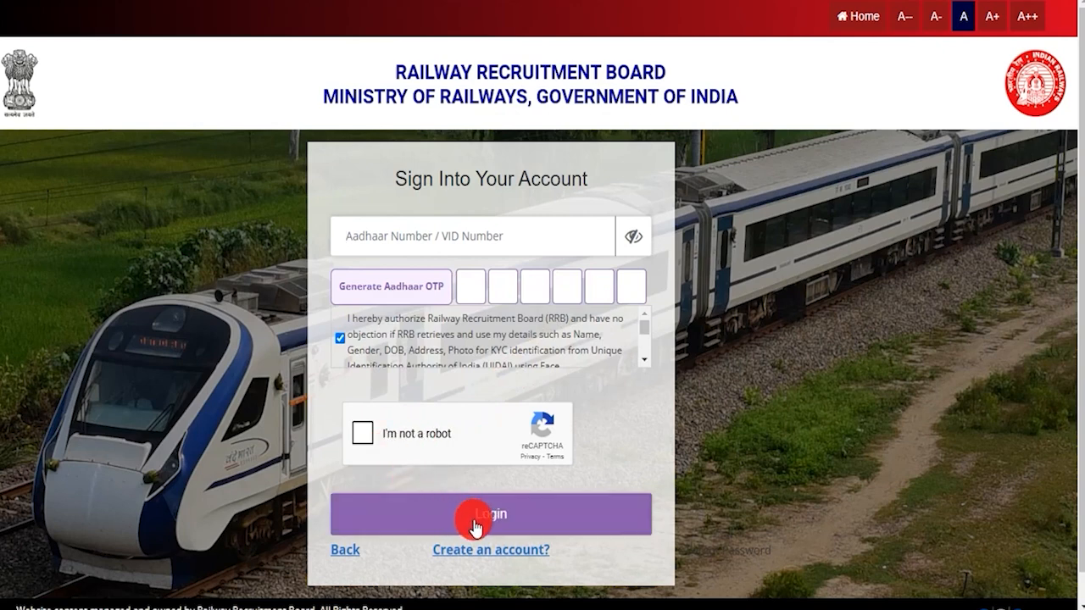
click(347, 549)
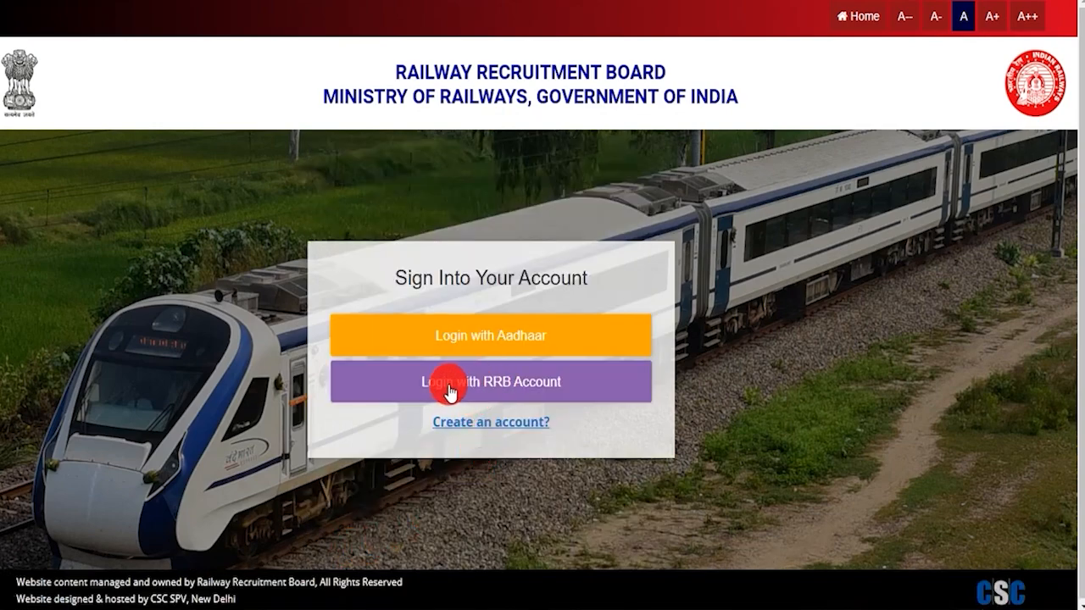
click(500, 383)
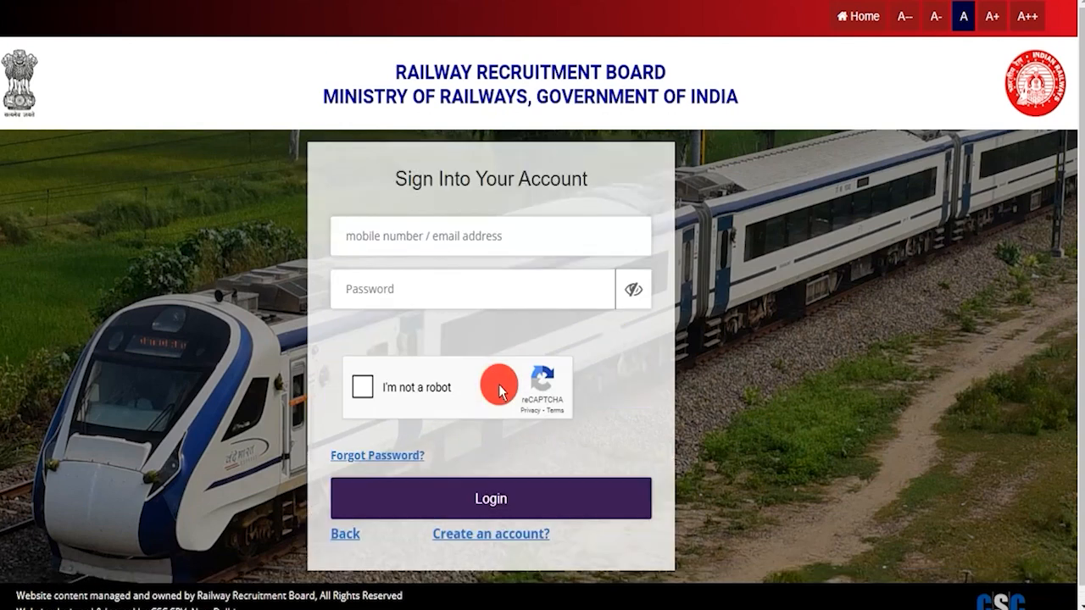
click(414, 237)
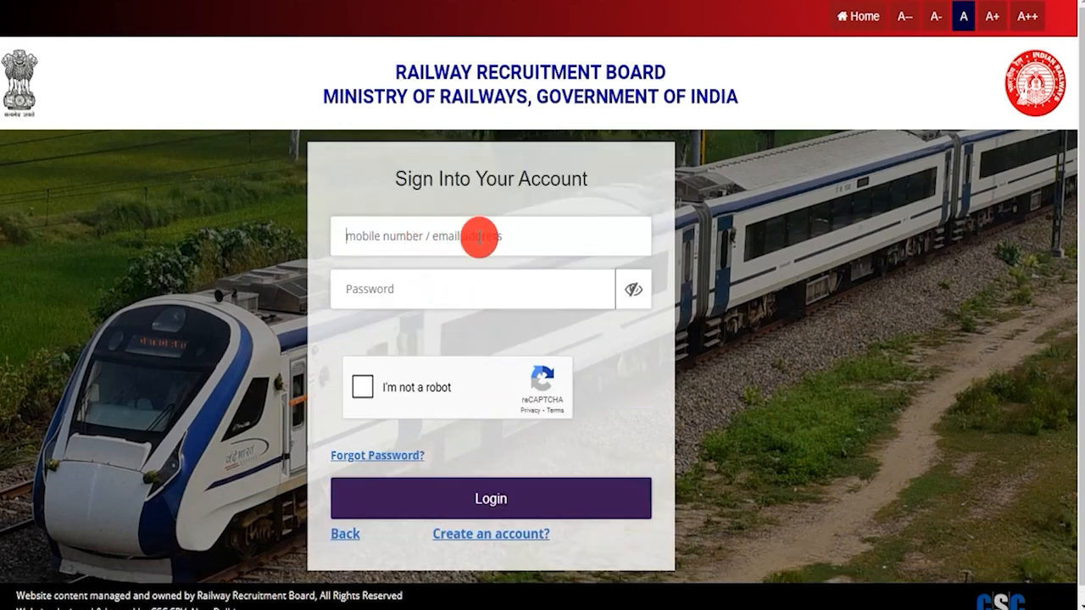
click(394, 289)
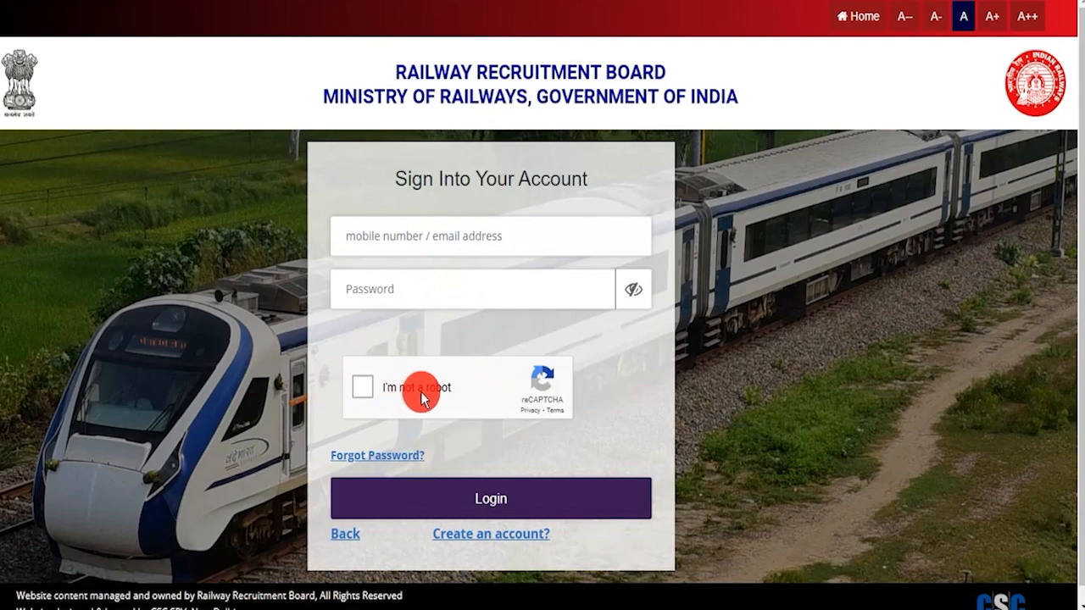
click(481, 501)
drag(447, 284, 631, 287)
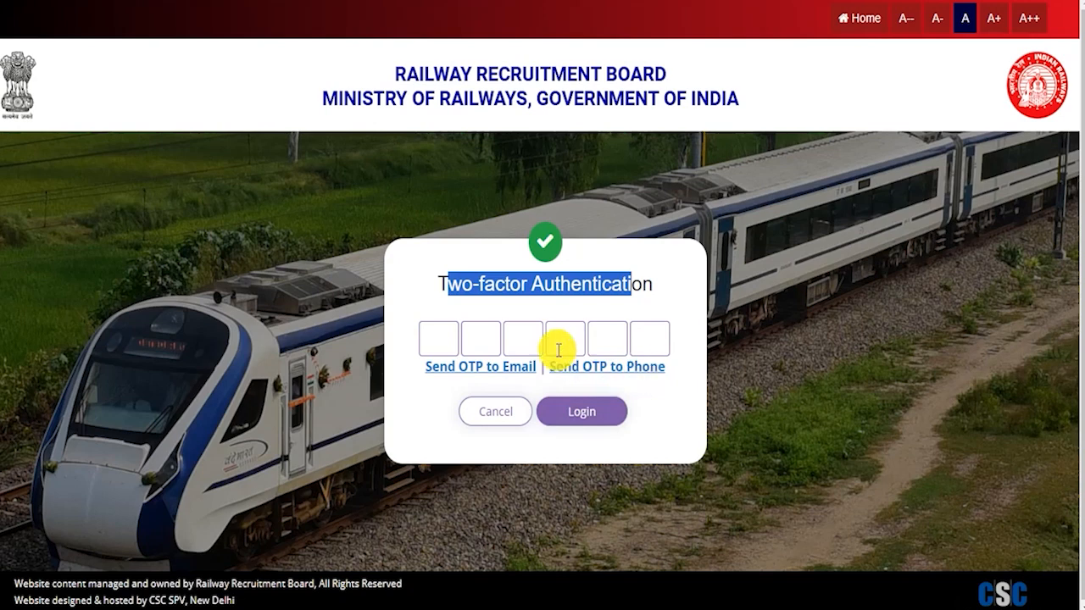
click(437, 337)
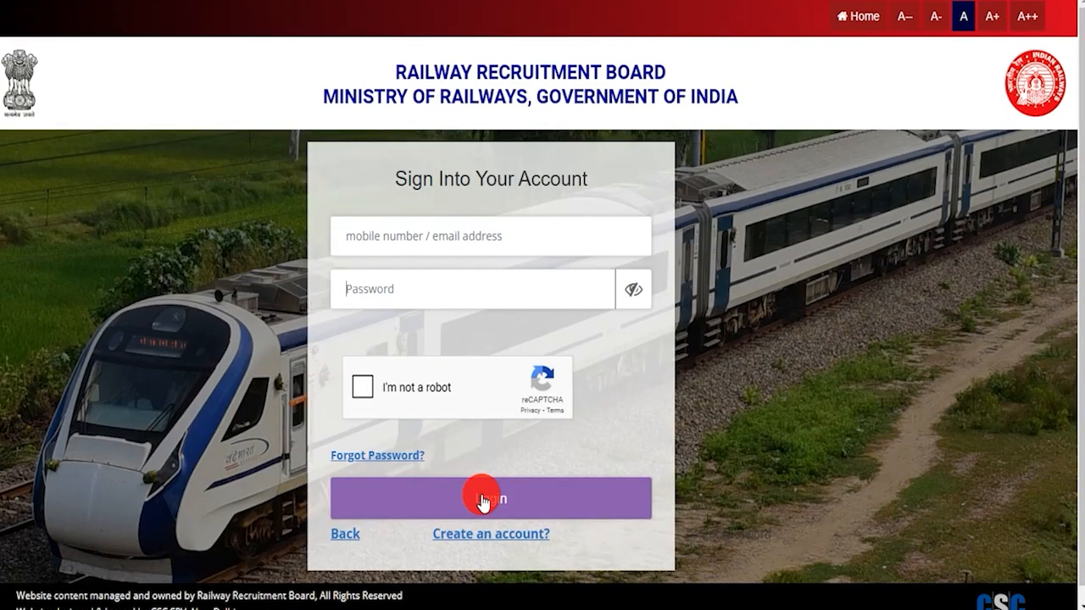
click(347, 534)
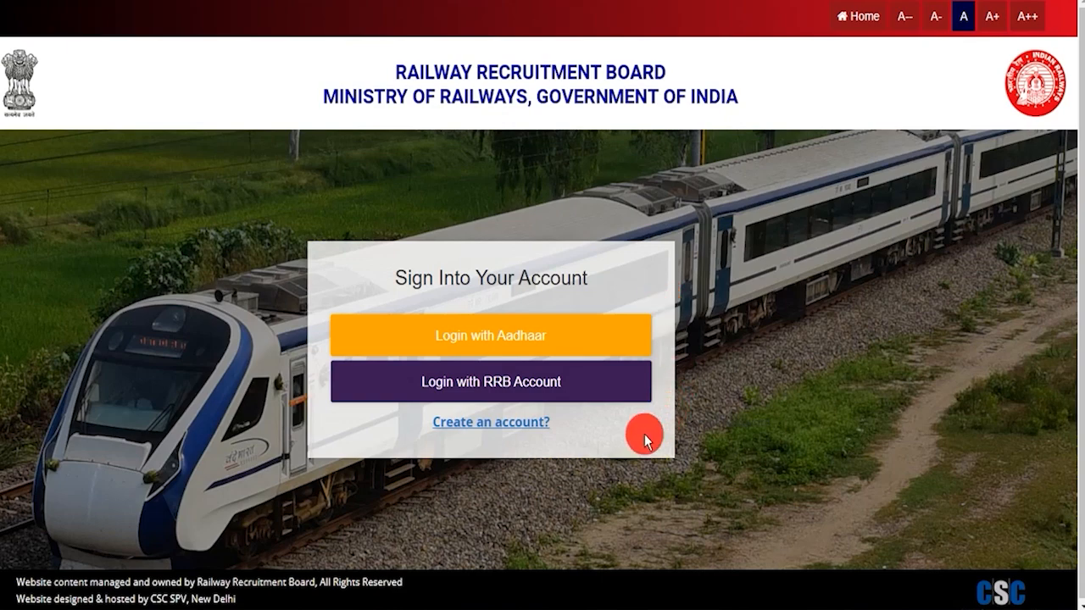
Start a new candidate account, set nationality to India and enter the applicant's full name.
click(486, 428)
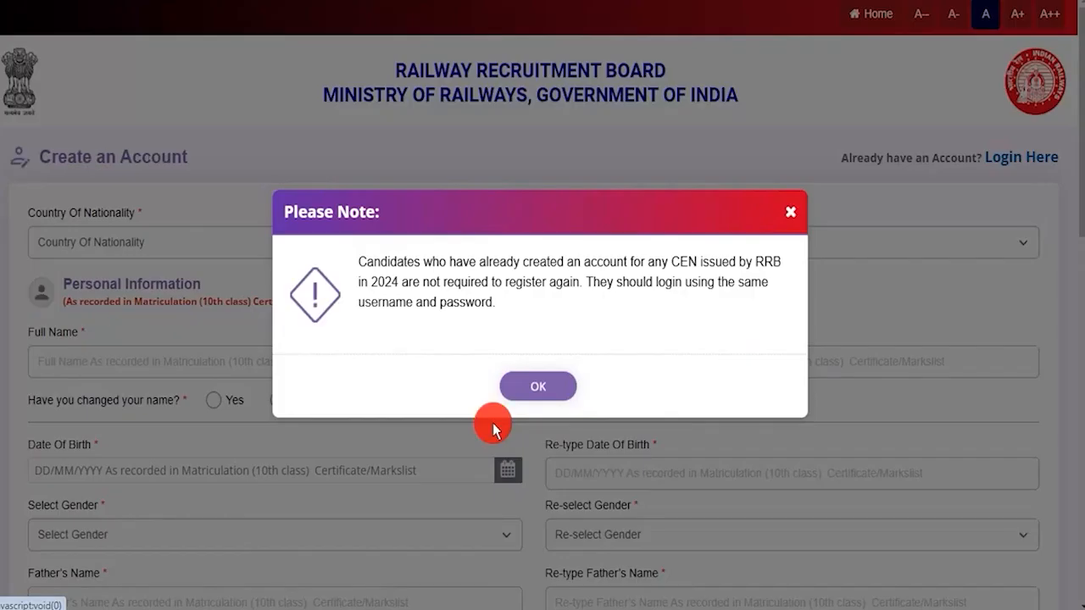
click(538, 386)
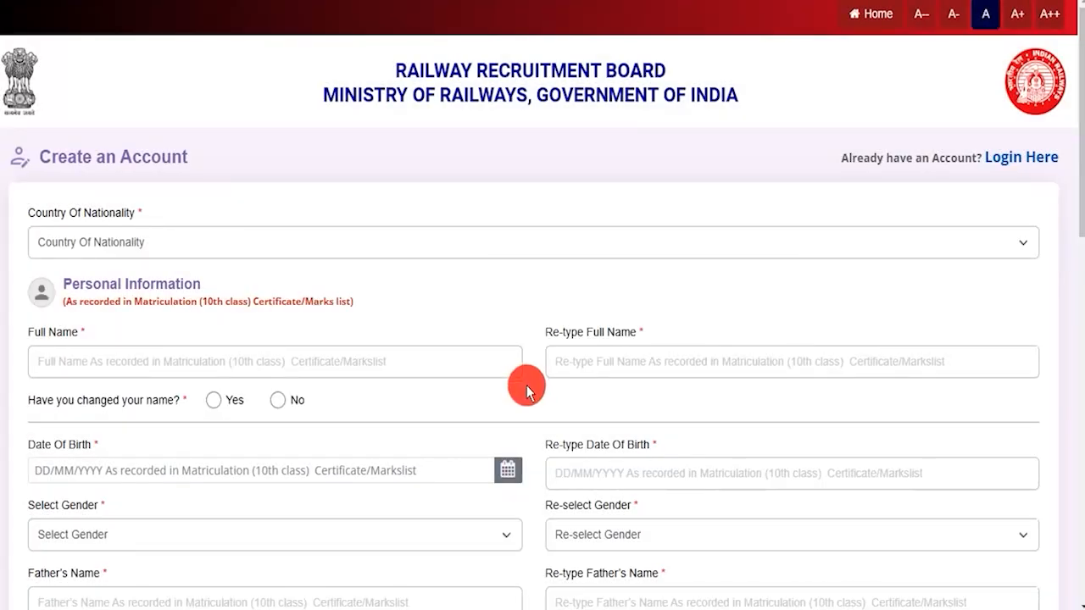
click(275, 241)
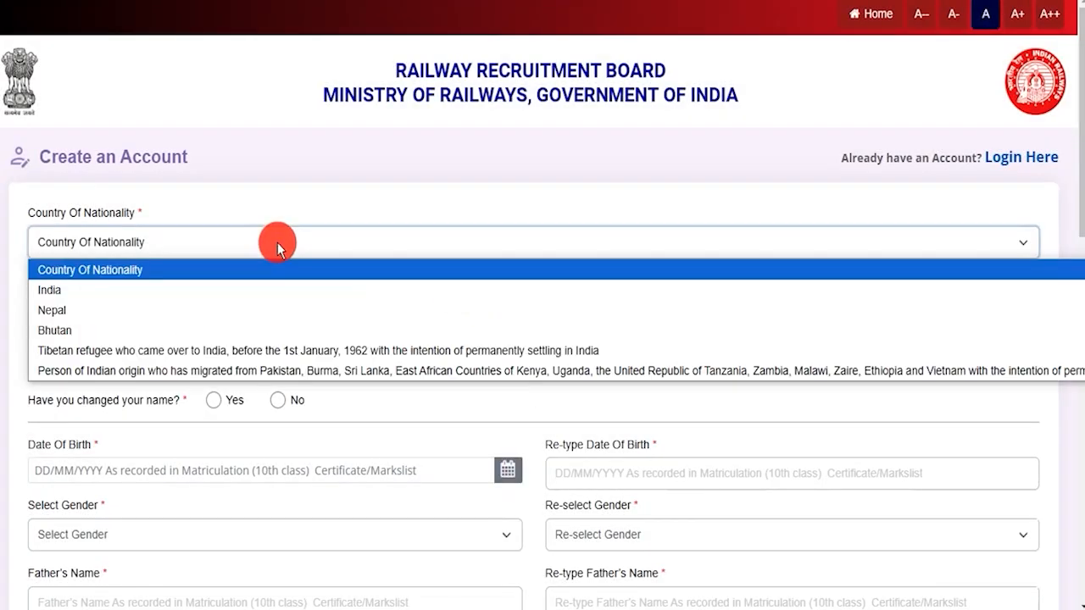
click(73, 289)
click(98, 356)
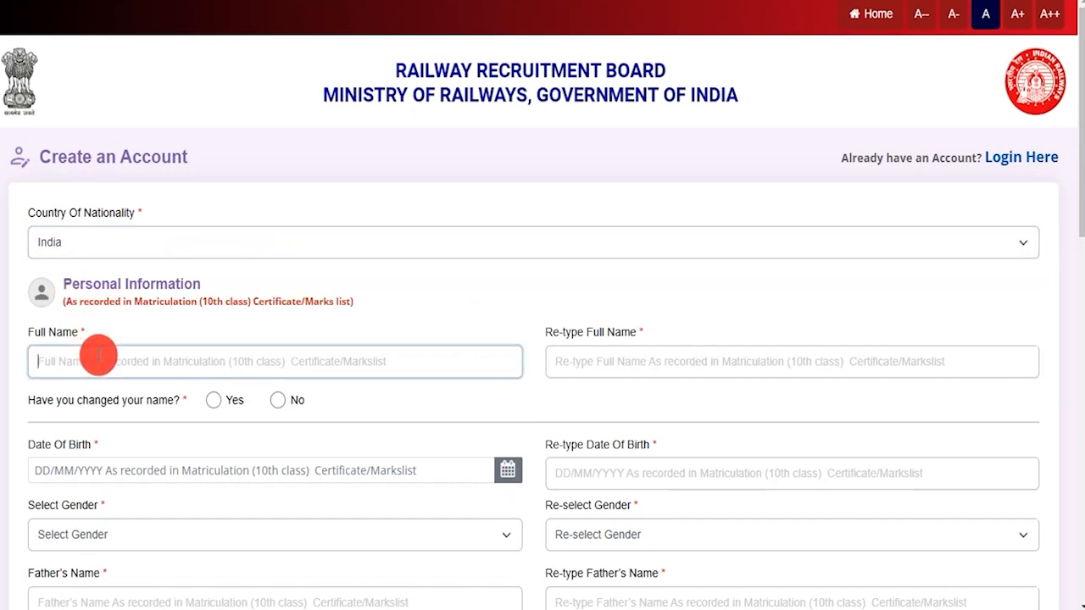
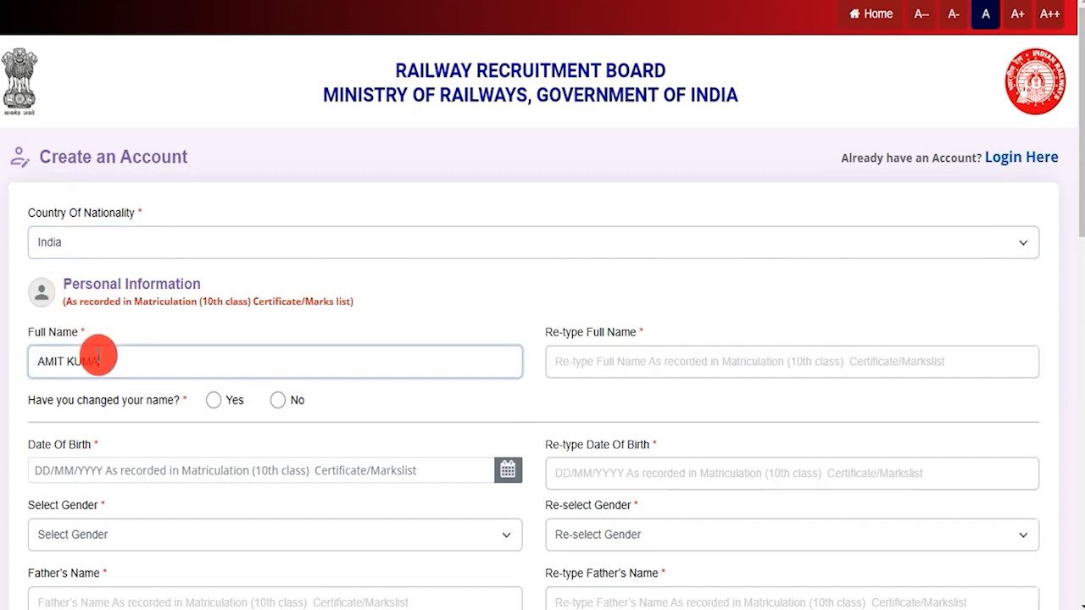
Re-type the full name to confirm it and answer No to the name-change question.
click(583, 364)
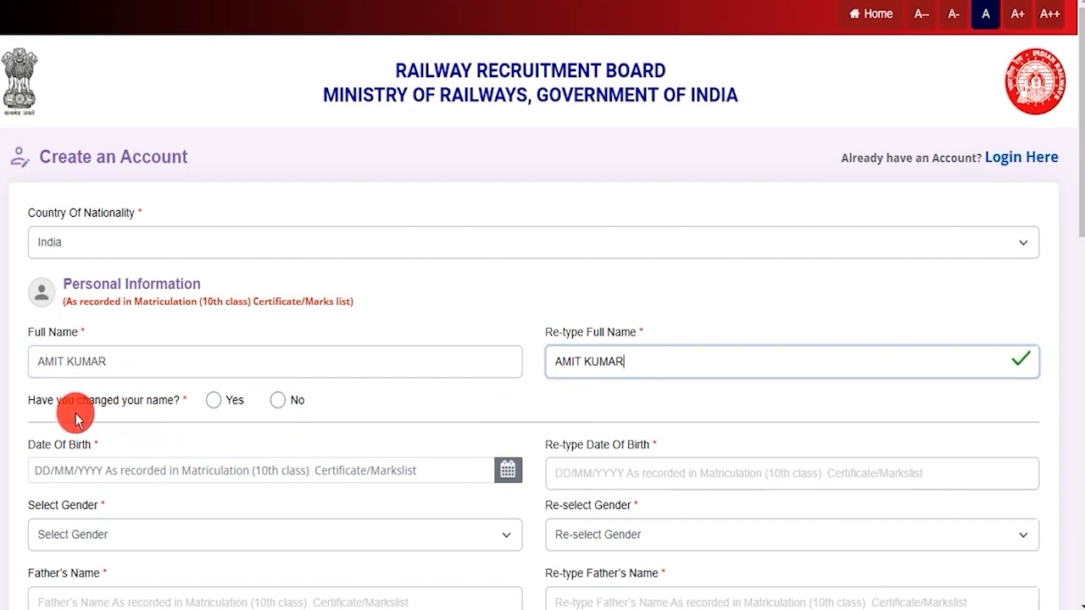
drag(34, 402, 158, 407)
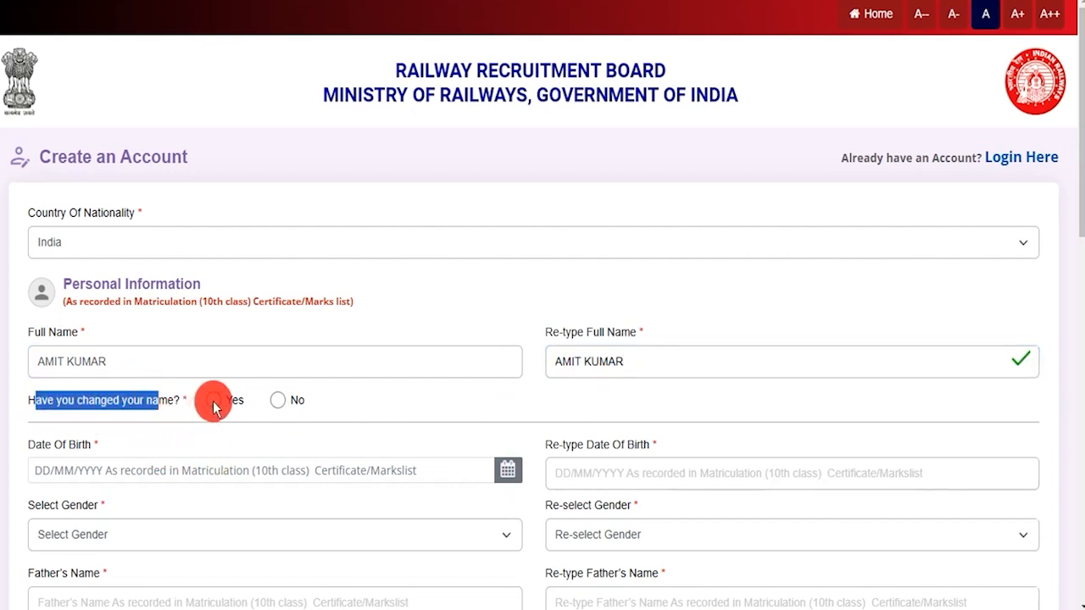
click(213, 403)
click(501, 405)
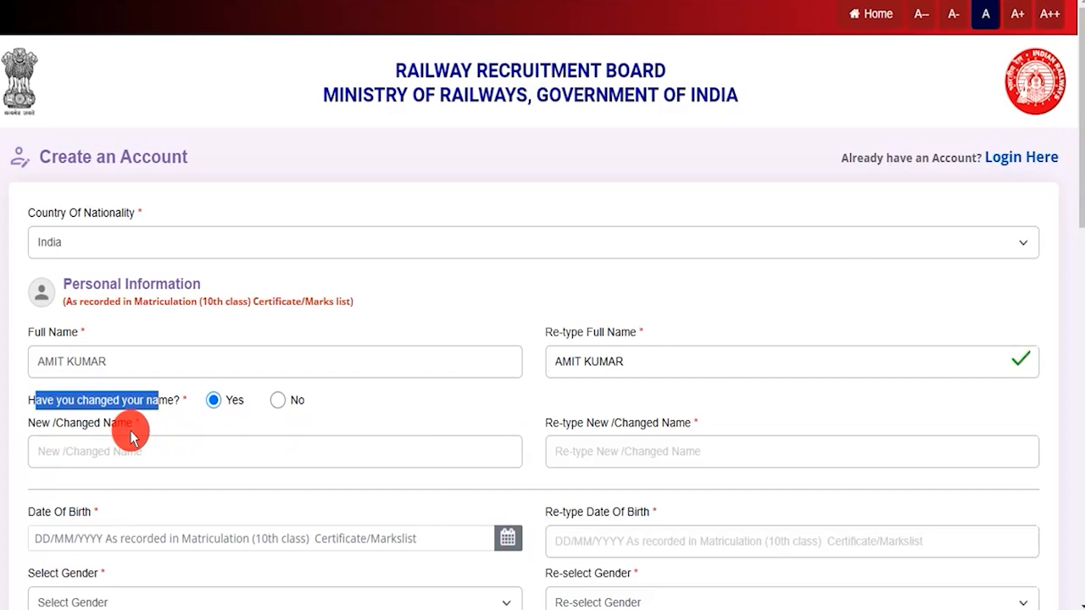
drag(68, 426, 103, 435)
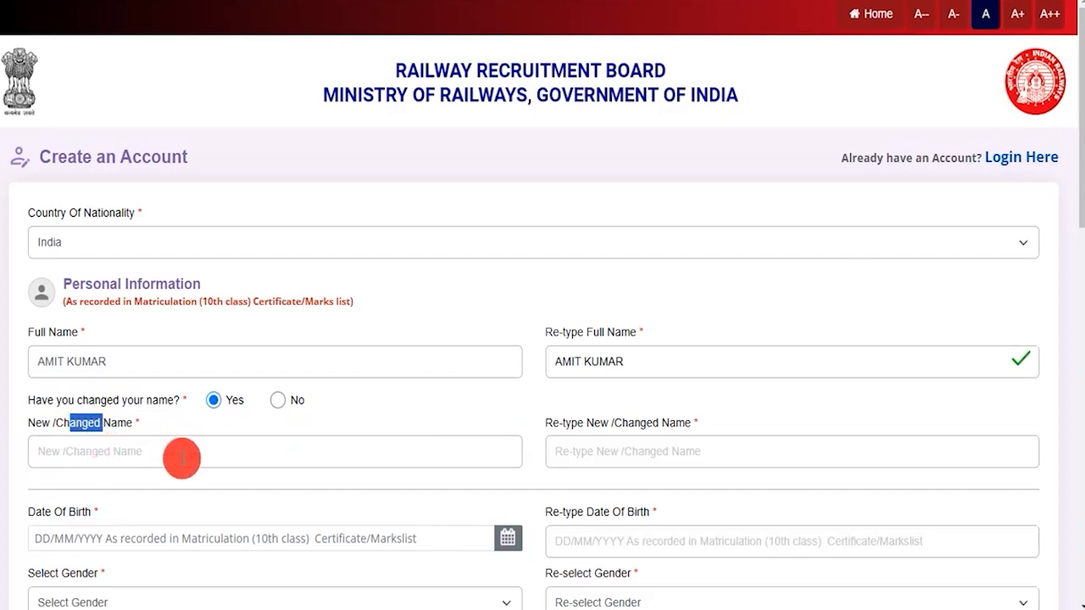
drag(584, 425, 648, 455)
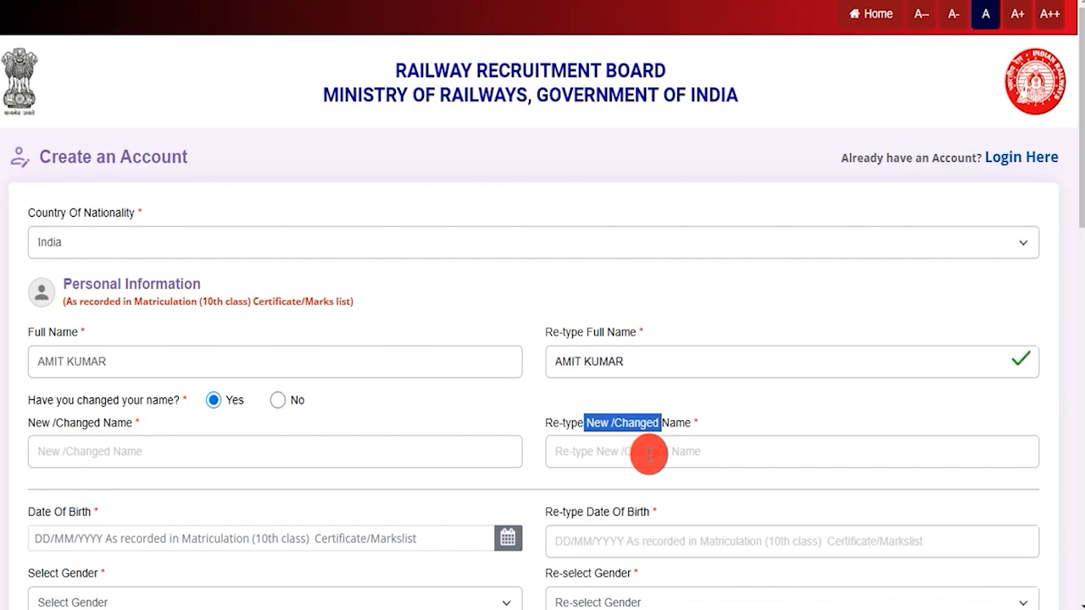
click(279, 401)
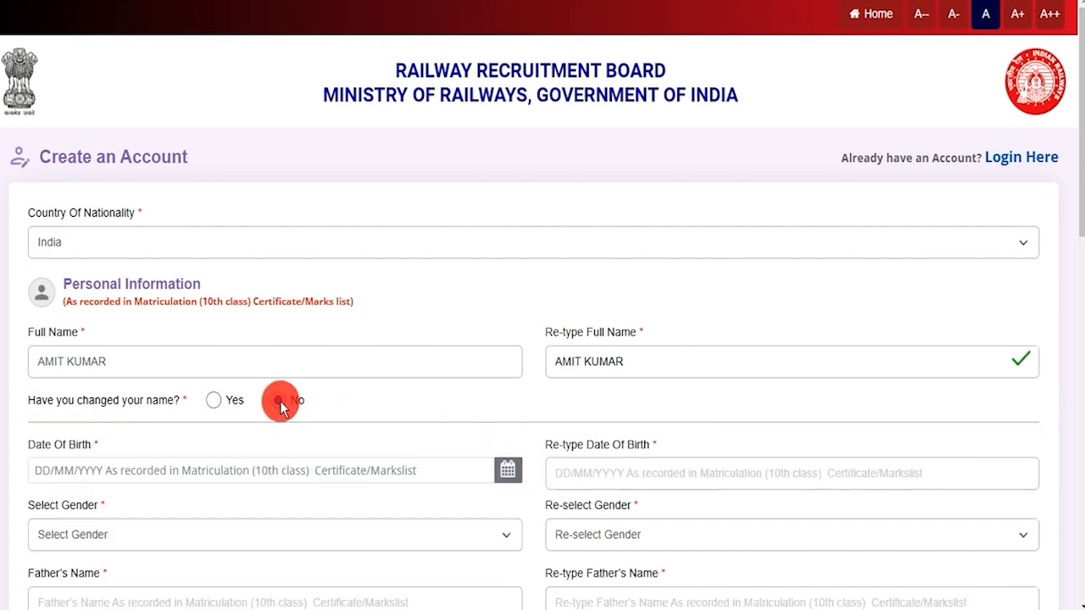
Set both Select Gender and Re-select Gender to Male, leaving date of birth unchanged.
scroll(280, 401, down, 3)
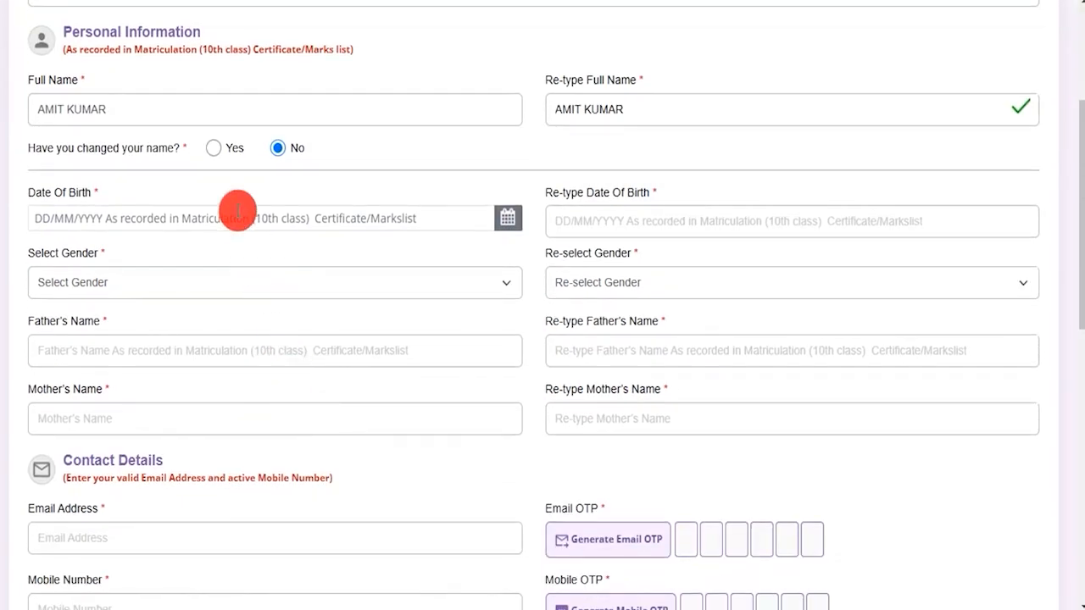
click(229, 220)
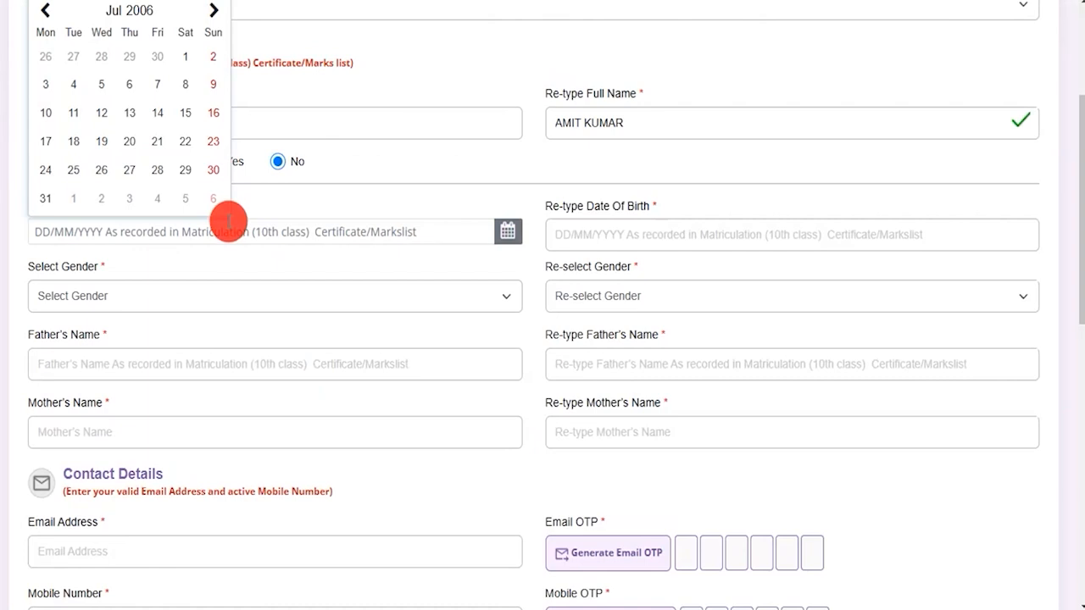
click(627, 235)
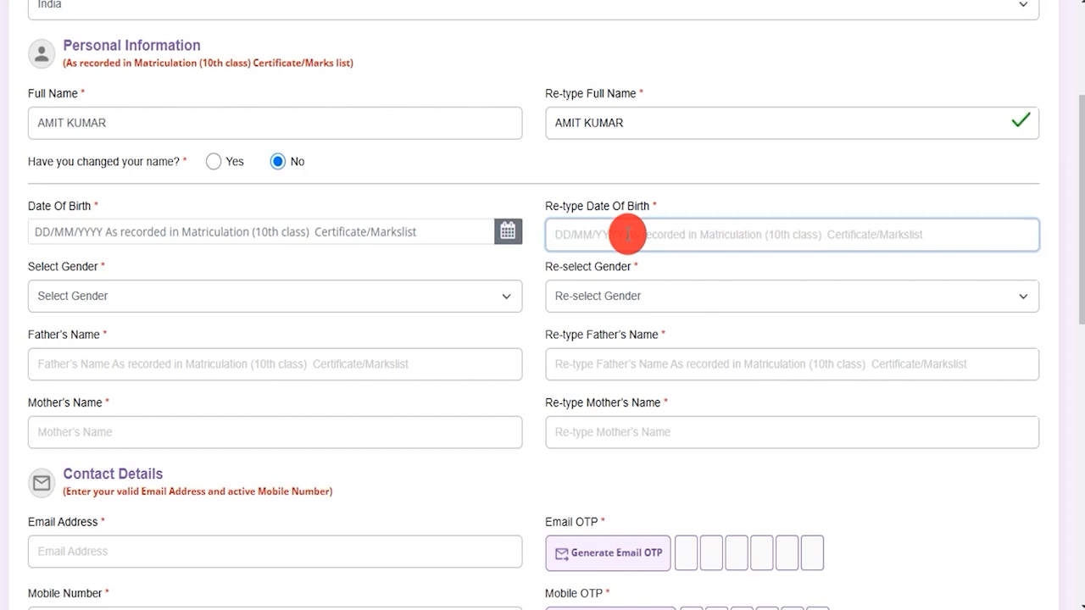
click(169, 301)
click(116, 344)
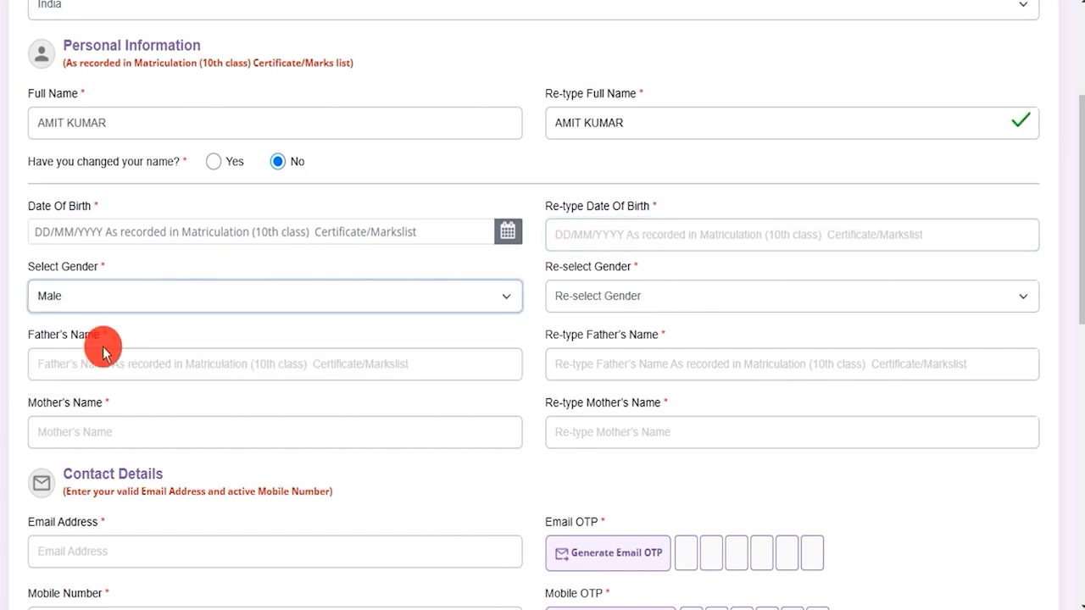
click(596, 298)
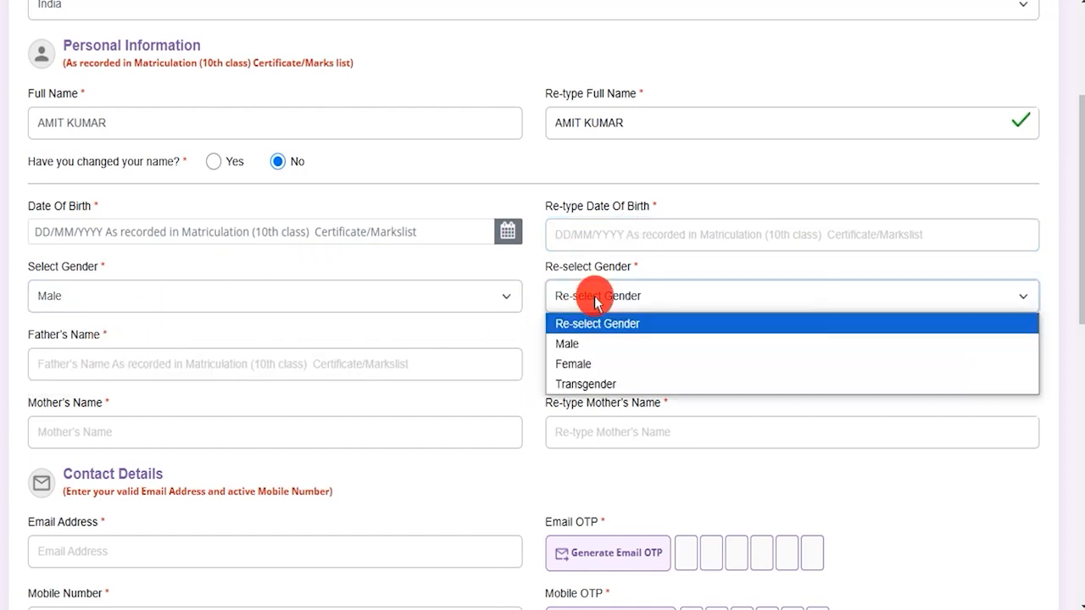
click(584, 342)
Enter the father's name and the mother's name, each in its name and re-type fields.
click(121, 367)
text(RAKESH)
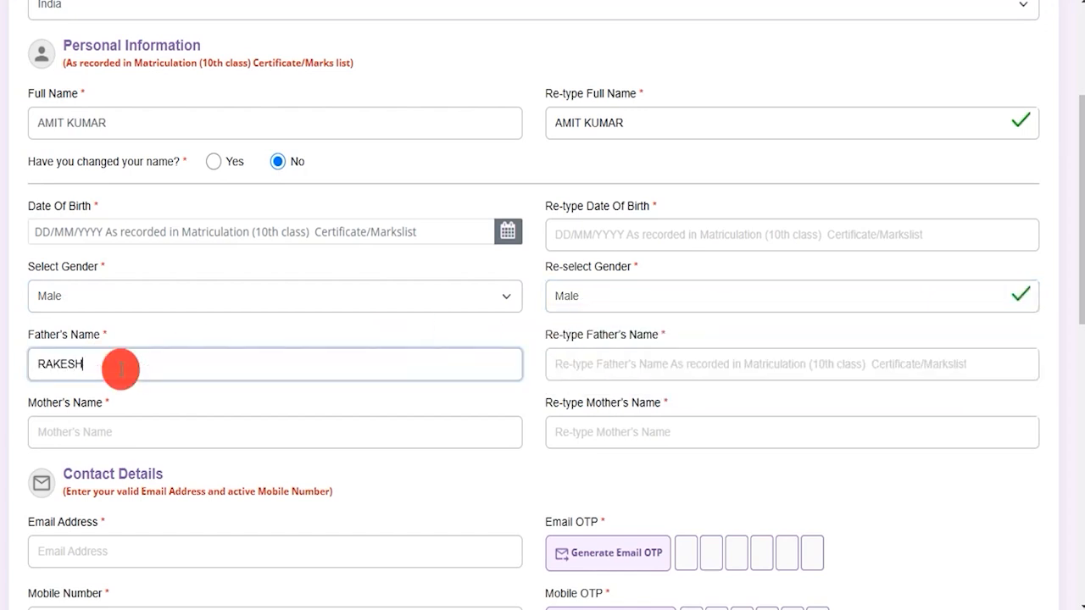
click(593, 369)
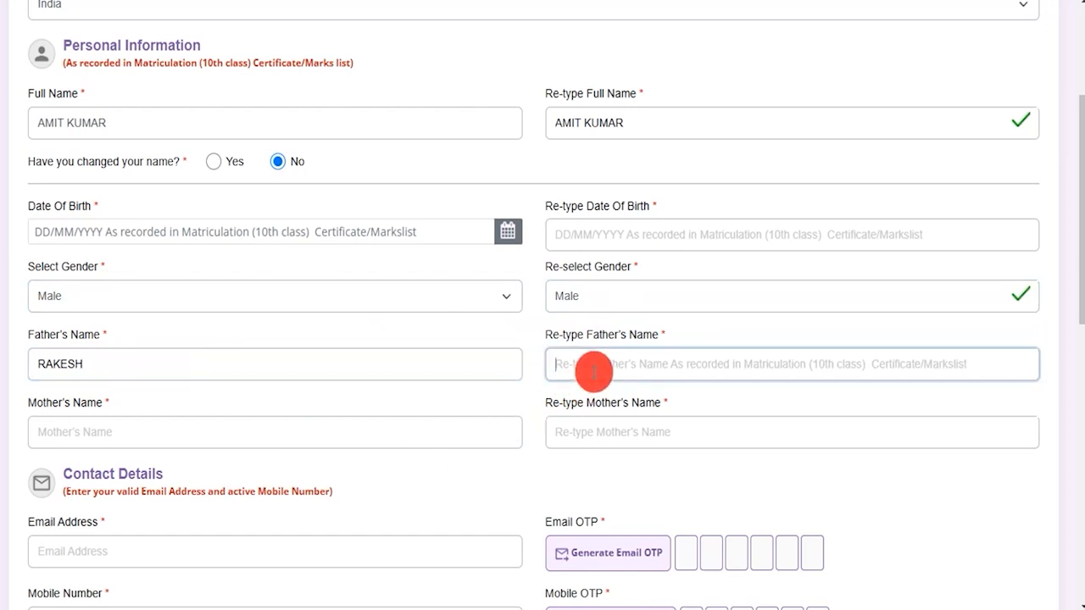
text(RAKESH)
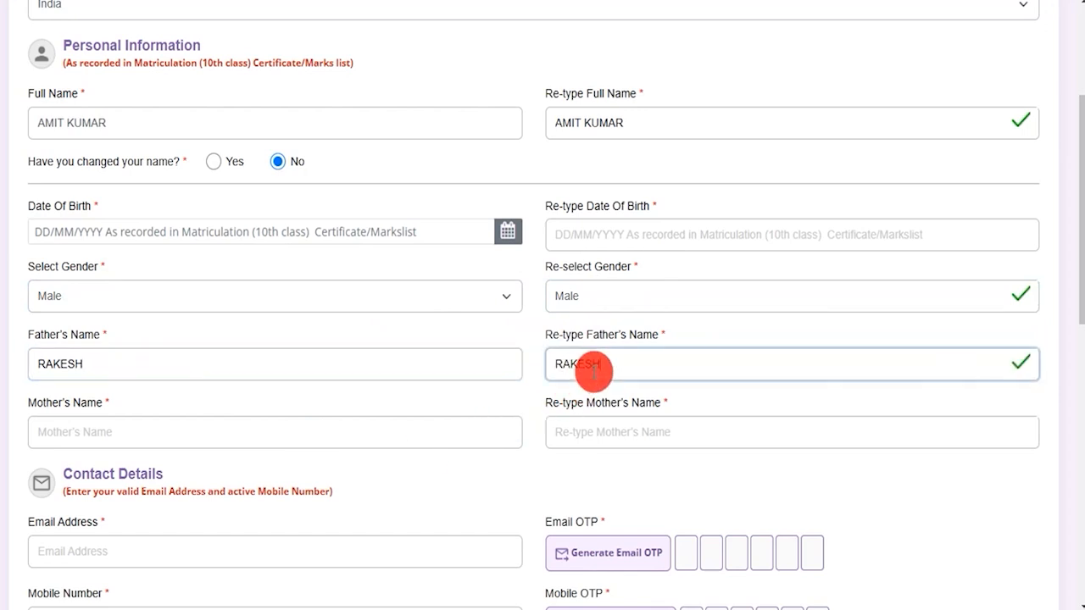
click(372, 439)
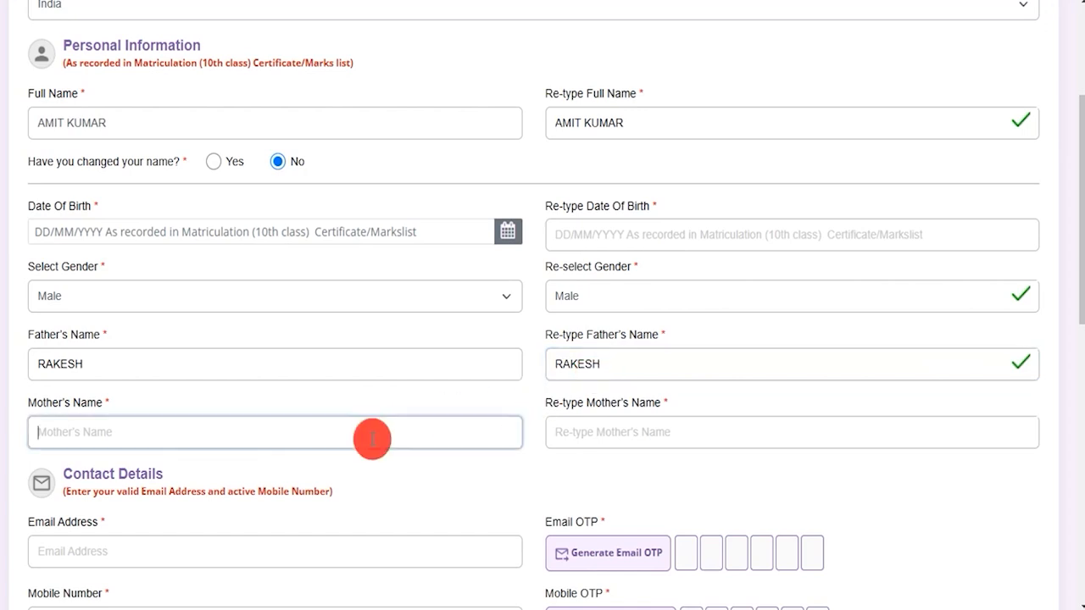
text(REENA)
key(Tab)
text(REENA)
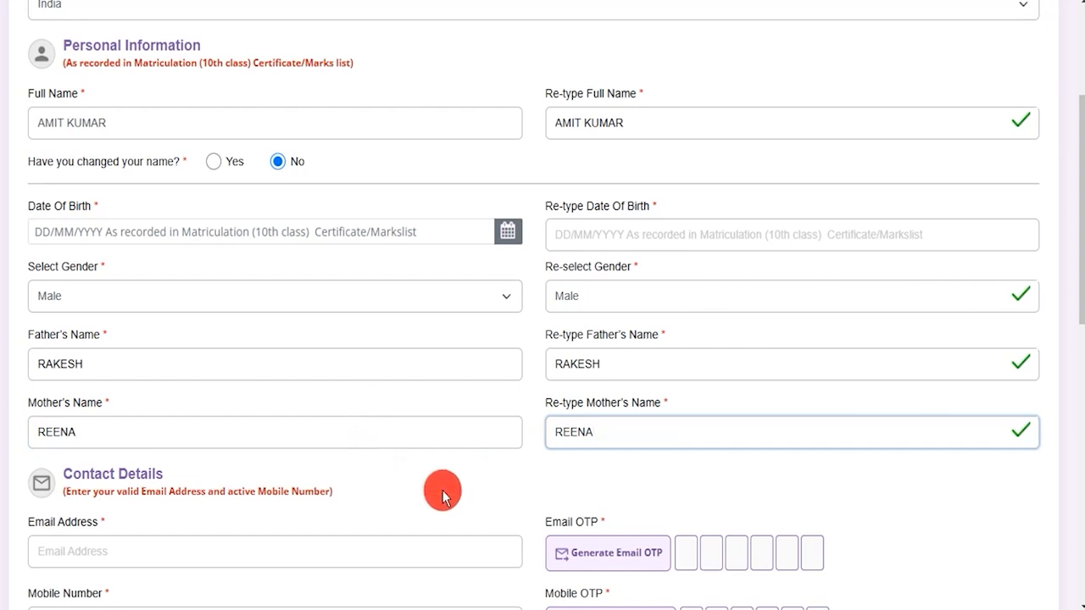
scroll(444, 495, down, 2)
scroll(444, 491, down, 1)
Go through the Email Address and Mobile Number fields of the account form.
drag(84, 220, 142, 222)
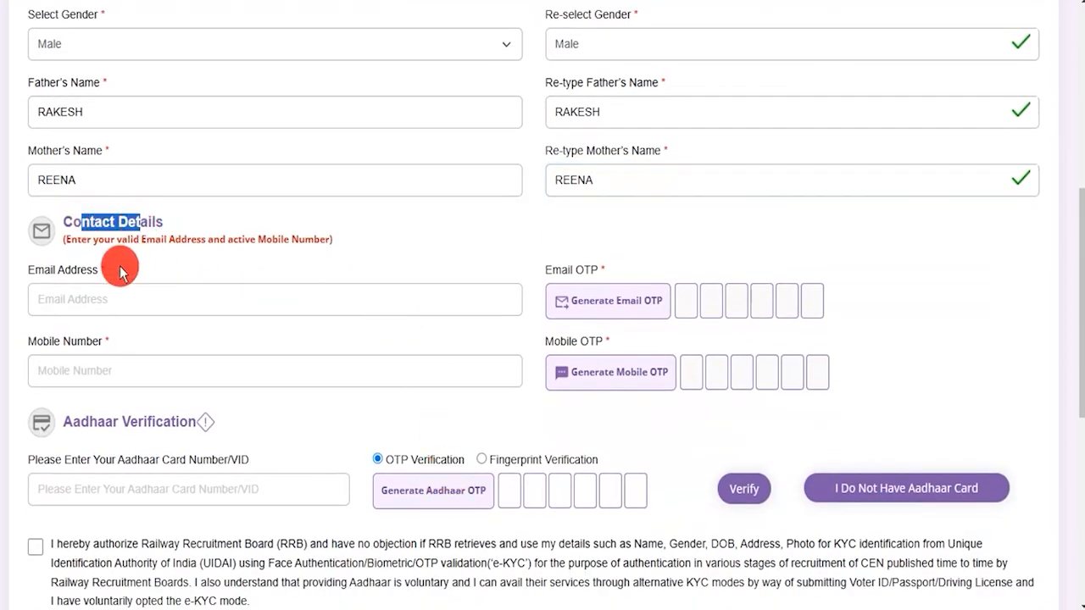
drag(35, 270, 93, 299)
click(92, 299)
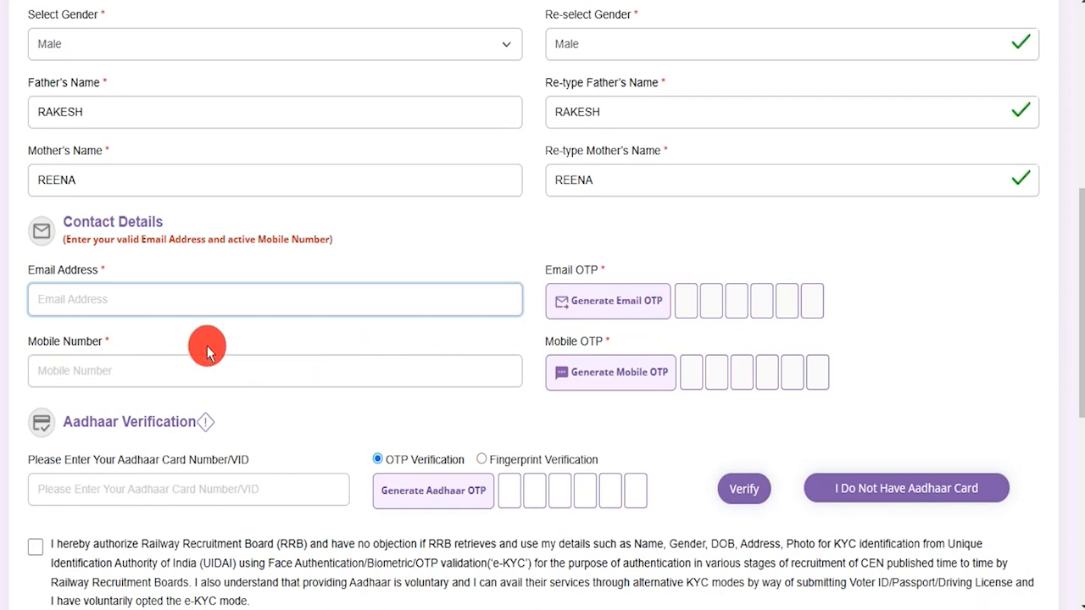
drag(36, 339, 85, 356)
click(91, 369)
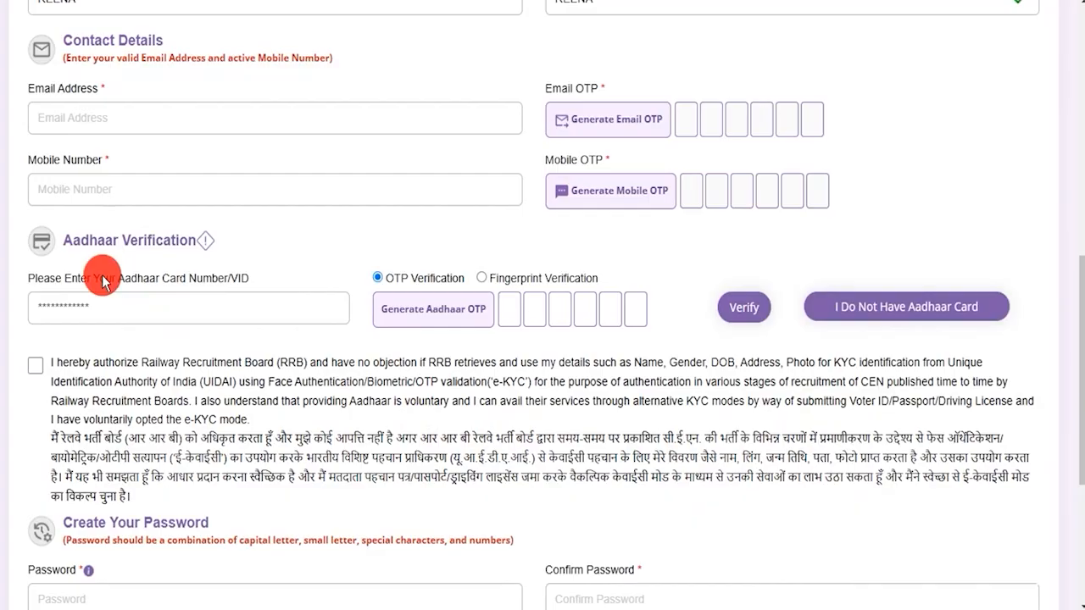
Tick the Aadhaar e-KYC consent checkbox under Aadhaar Verification.
drag(80, 240, 187, 241)
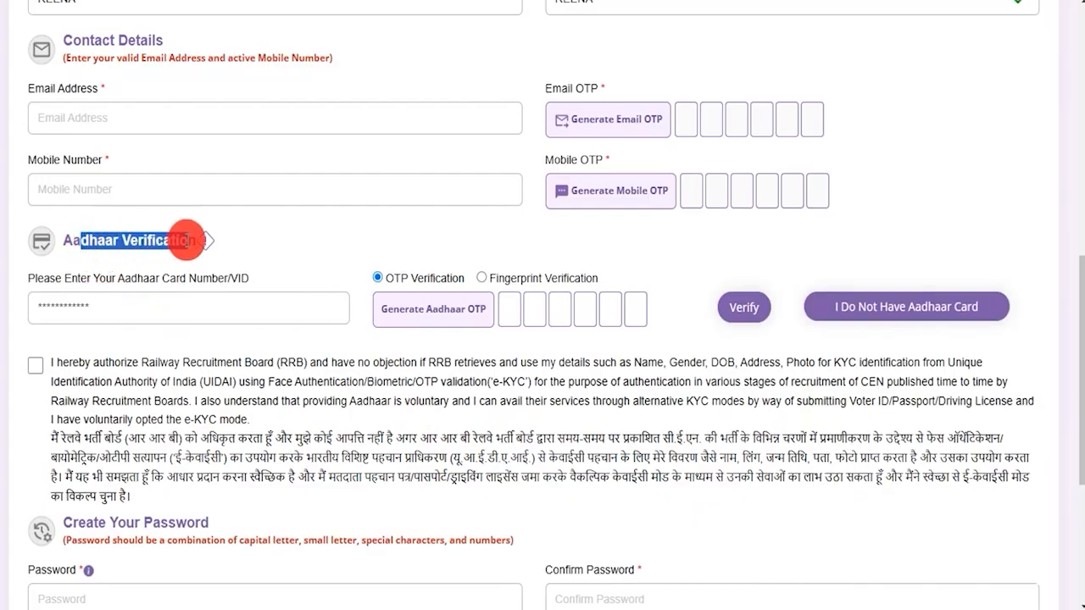
click(185, 240)
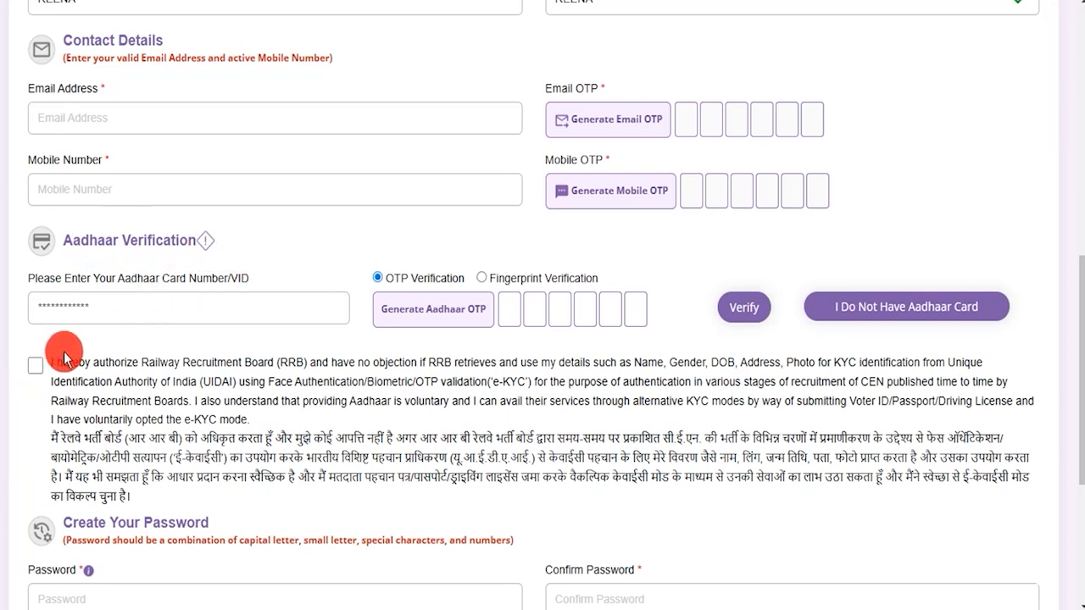
click(34, 366)
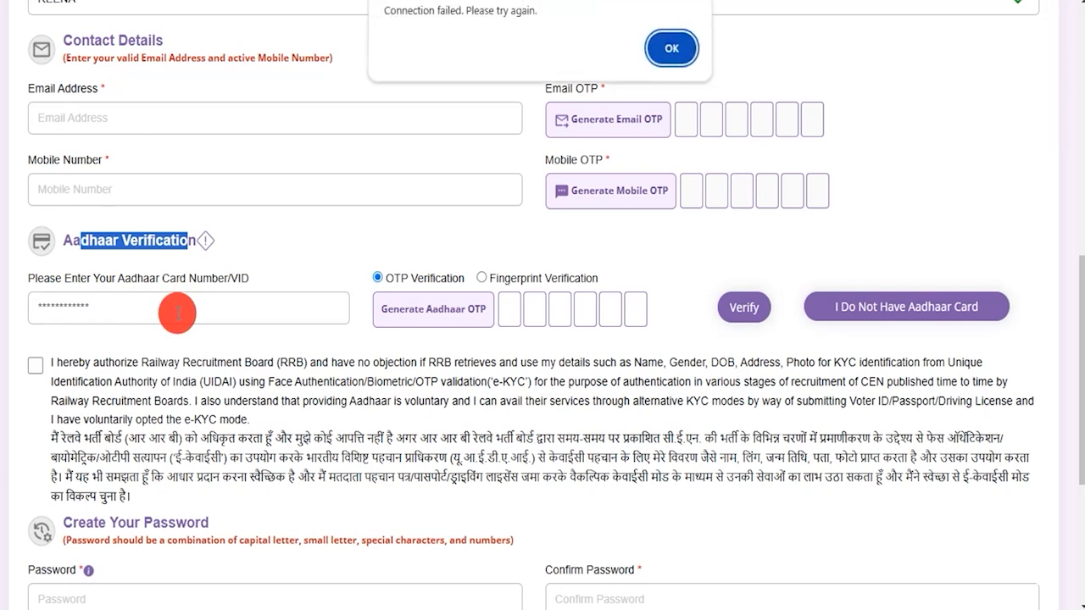
Dismiss the connection-failed alert, try Fingerprint Verification, then untick the e-KYC consent.
click(649, 51)
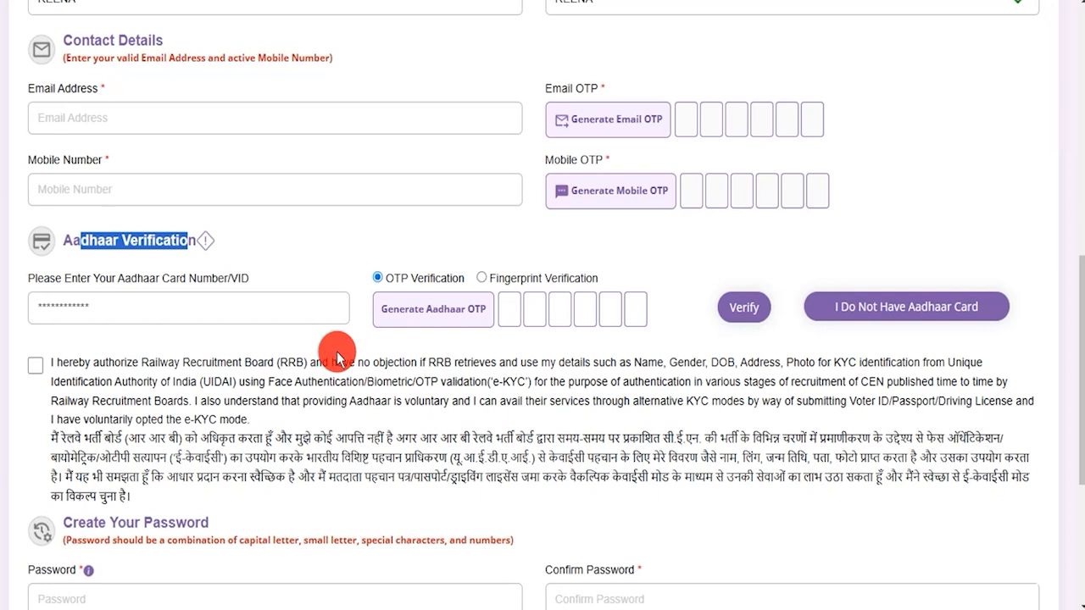
click(668, 49)
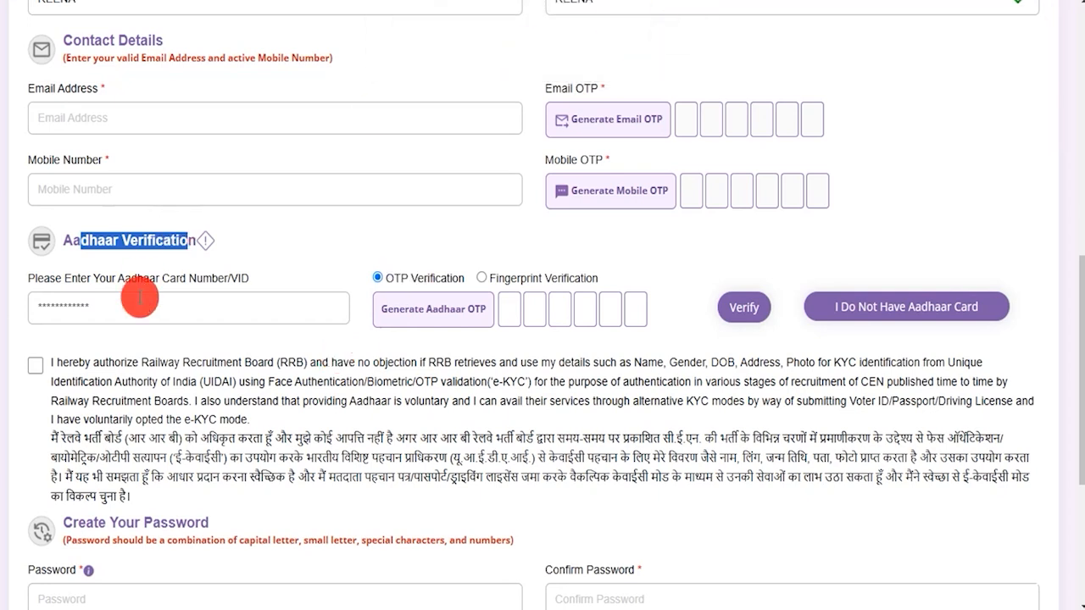
click(149, 309)
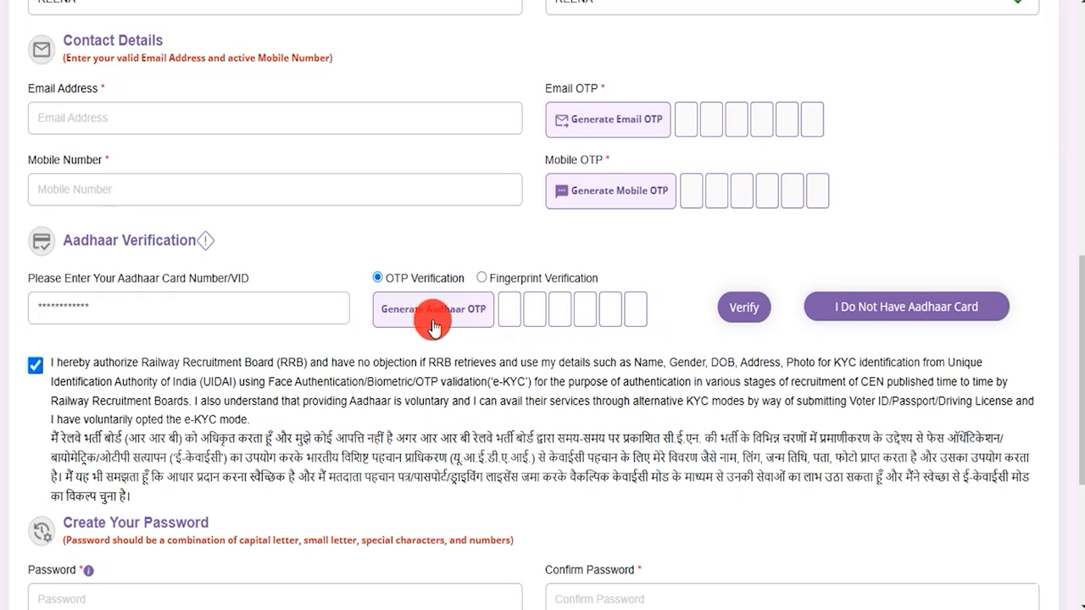
click(483, 280)
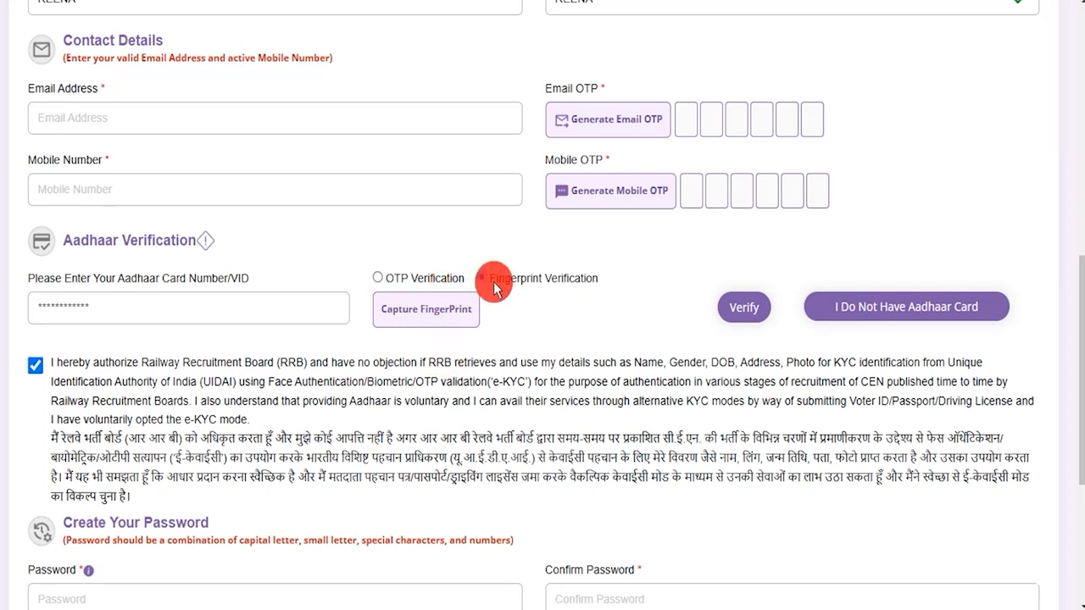
click(432, 375)
scroll(381, 436, down, 4)
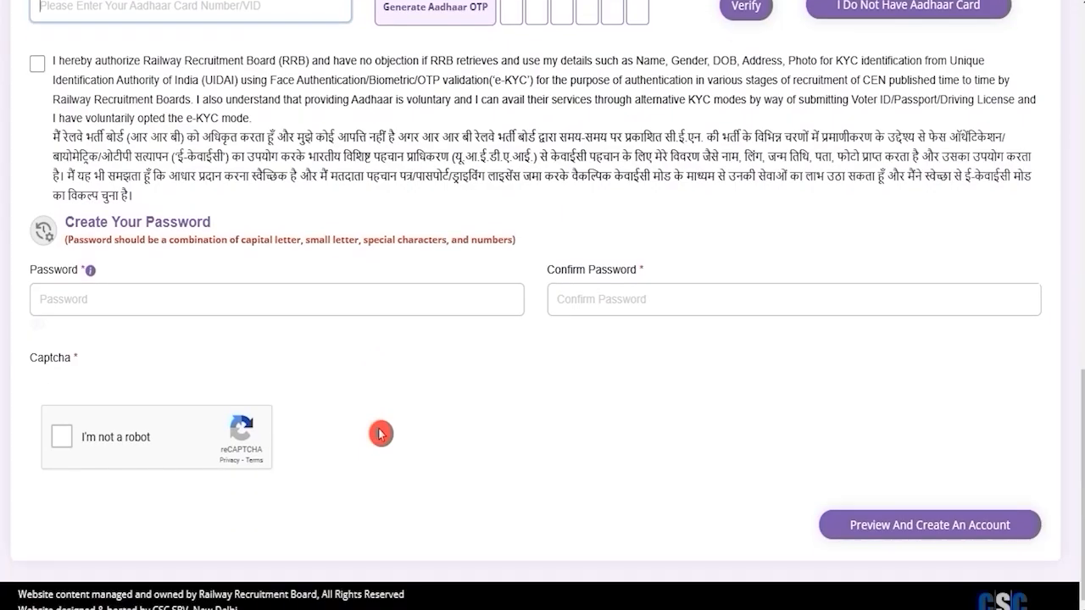
Point out the password rules (capital, small letter, @ symbol) and select the saved password.
drag(99, 214, 161, 214)
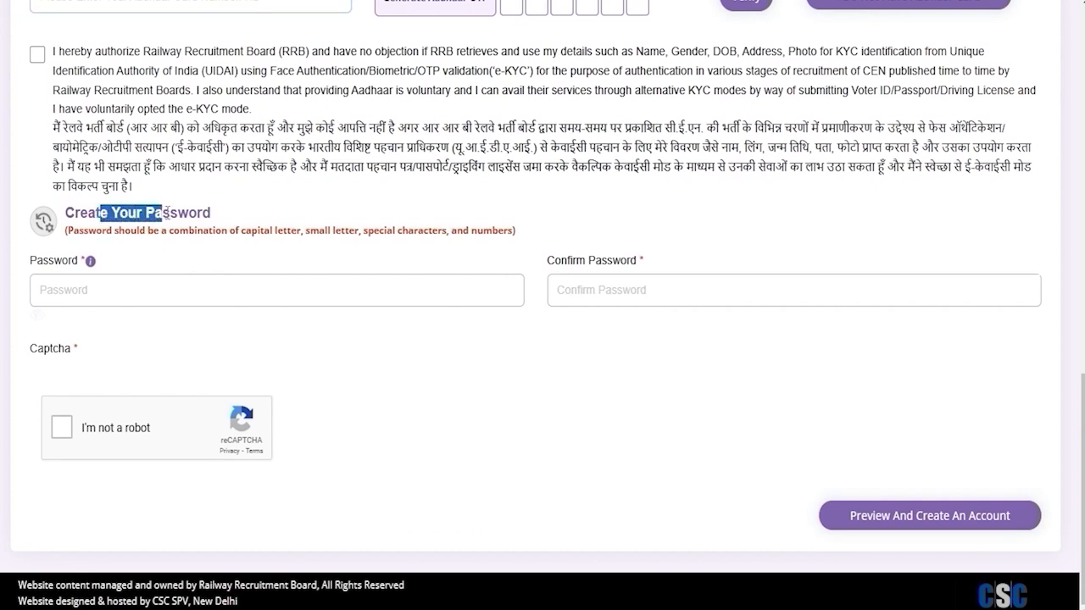
click(165, 297)
text(•)
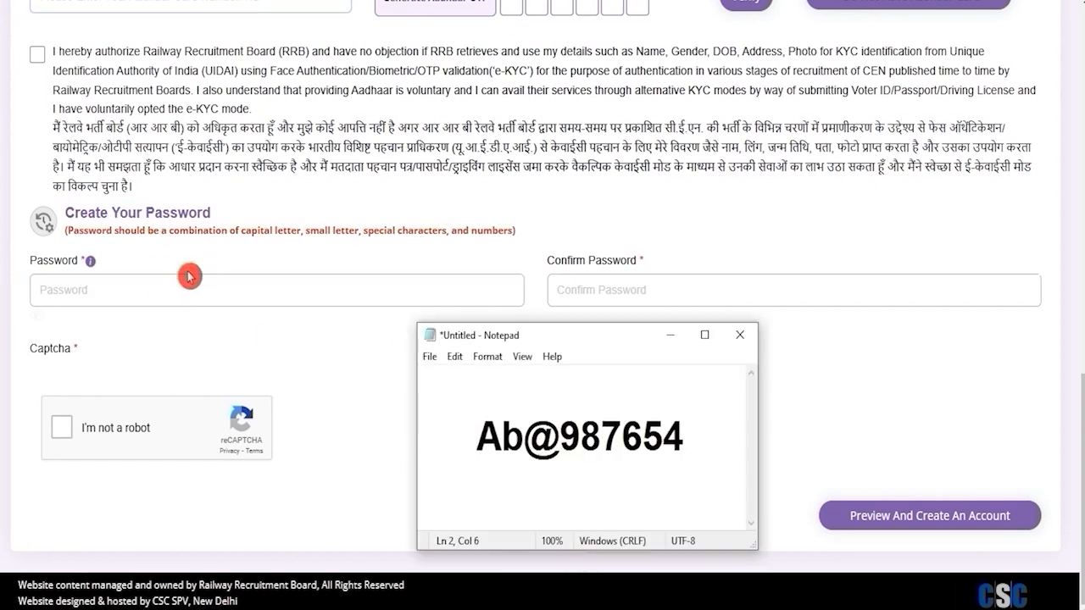
key(shift+Right)
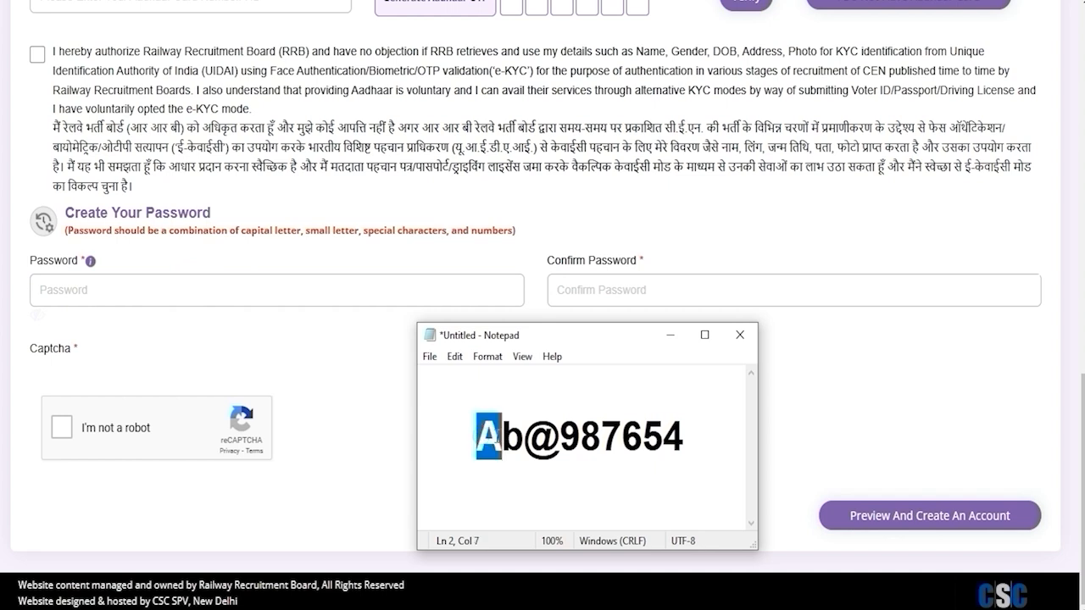
click(506, 436)
key(shift+Right)
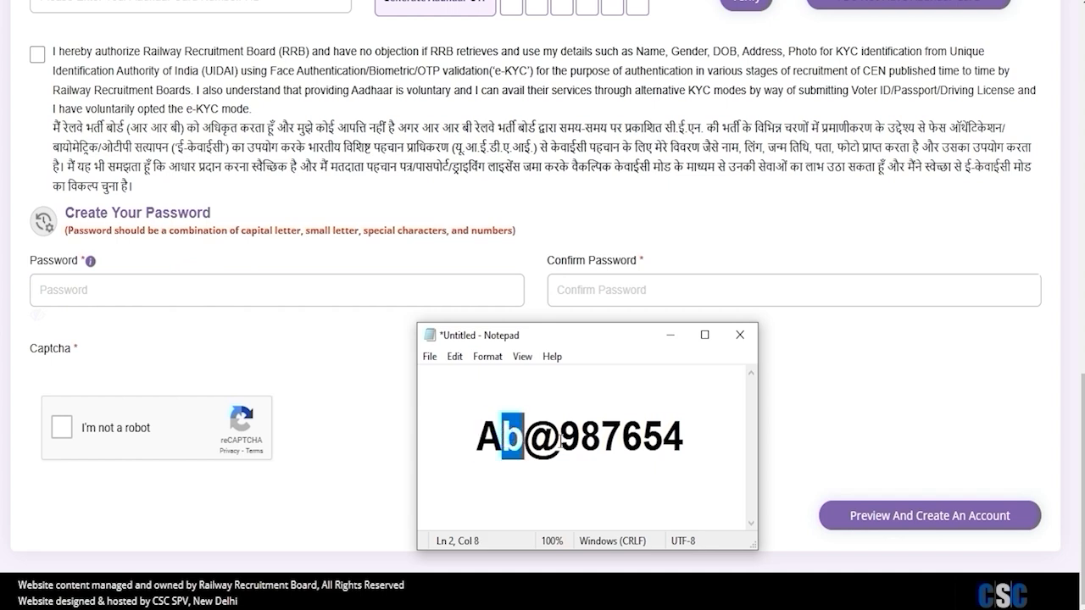
key(Right)
drag(573, 437, 543, 437)
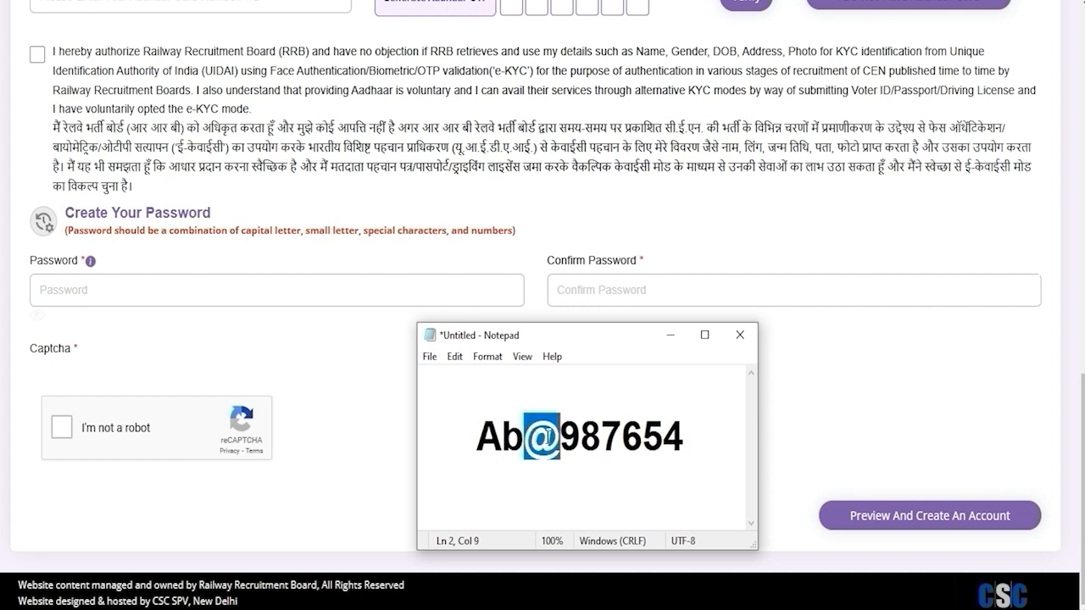
drag(475, 436, 683, 436)
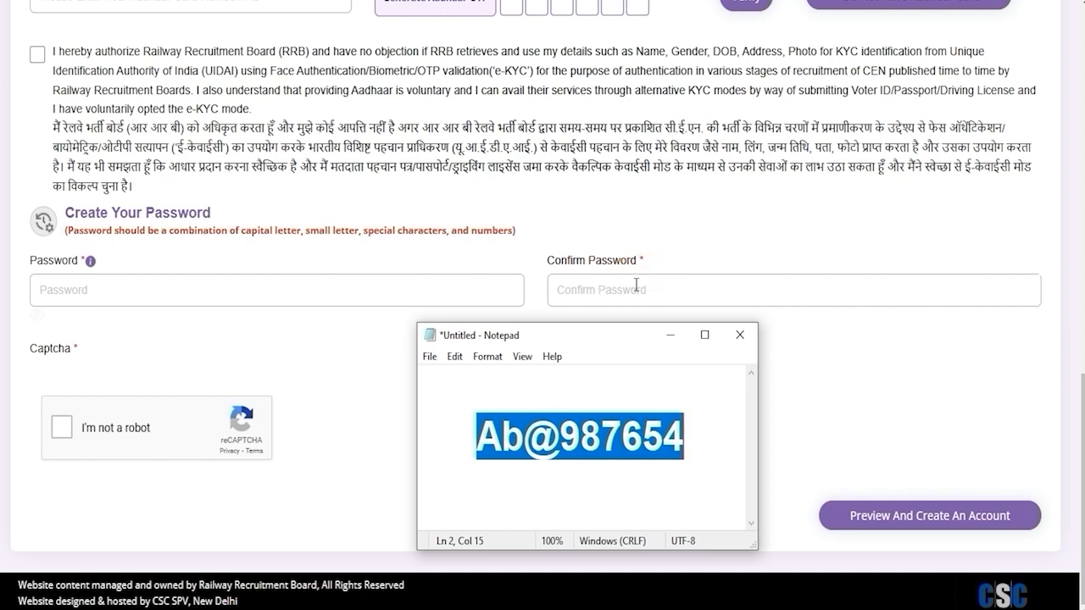
Return to the registration form, try the reCAPTCHA, and scroll back to the top.
click(376, 366)
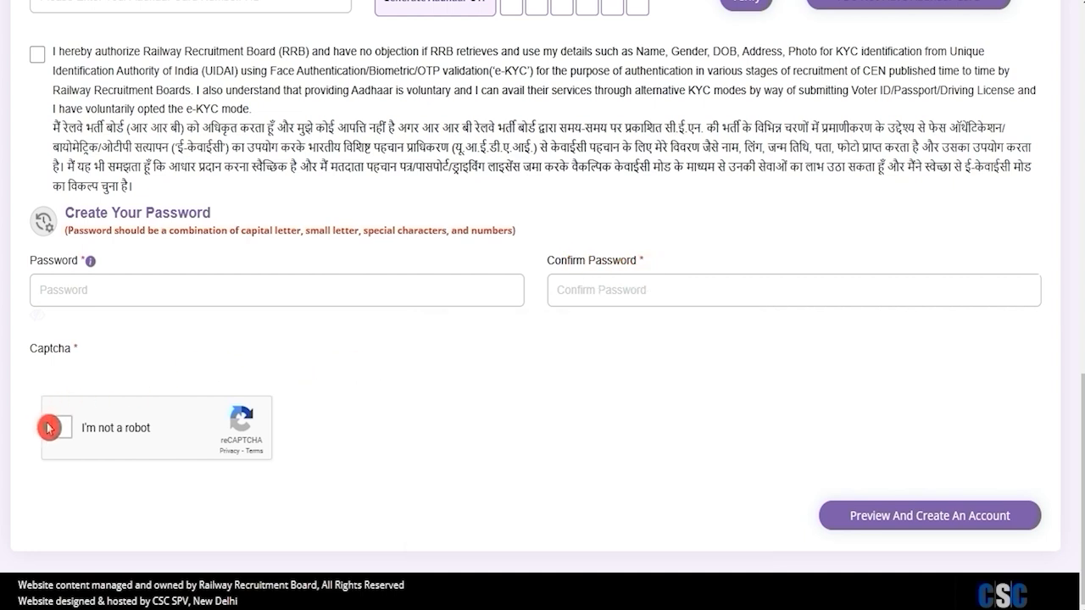
click(61, 432)
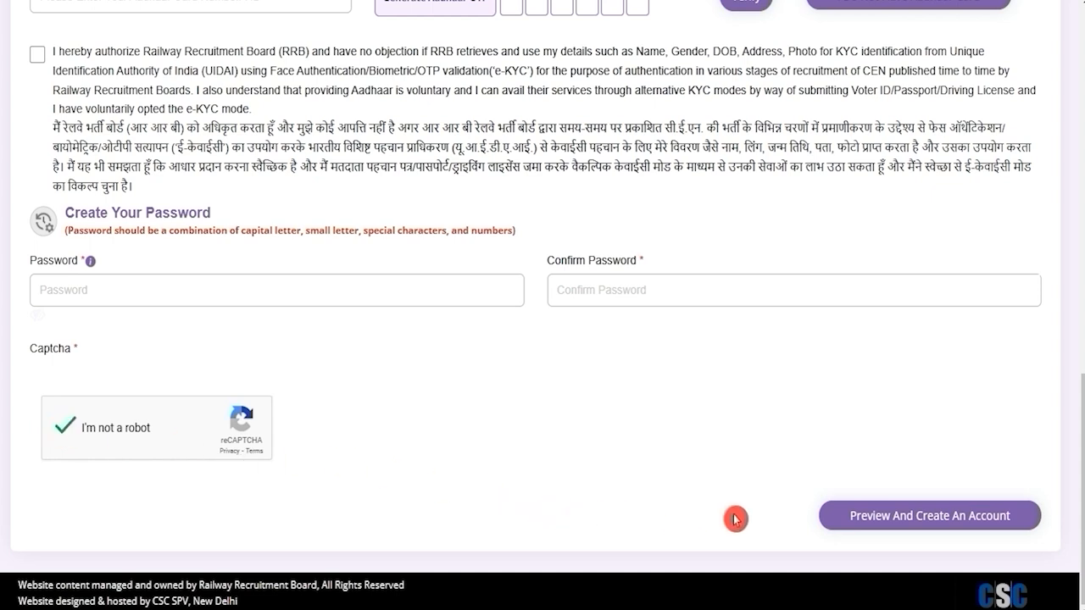
click(948, 524)
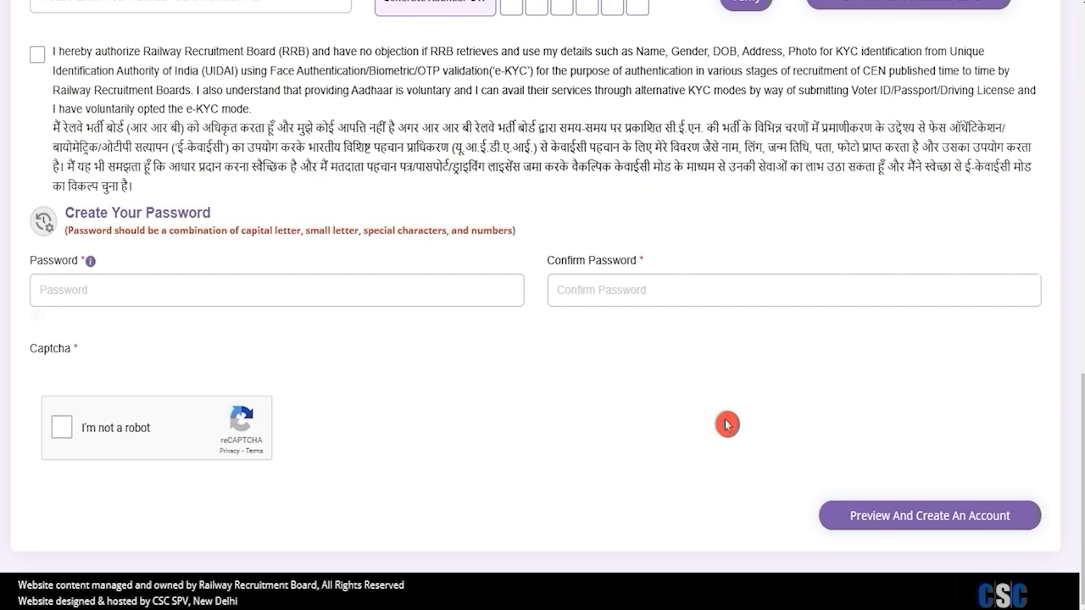
scroll(727, 425, up, 2)
scroll(726, 425, up, 2)
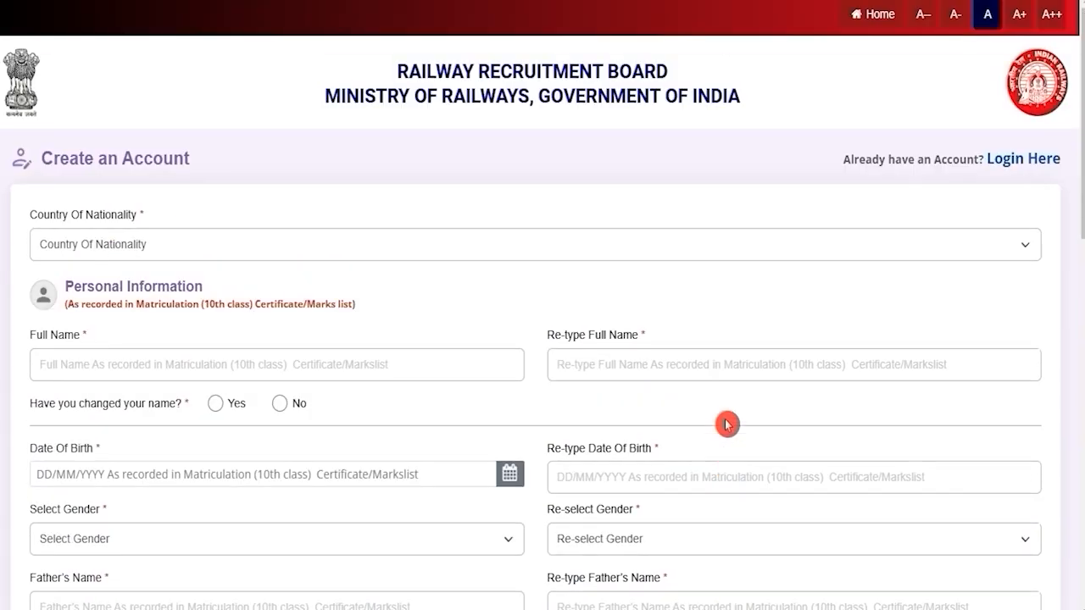
Go to the sign-in page, try Login with Aadhaar, then return to the sign-in choices.
click(1022, 161)
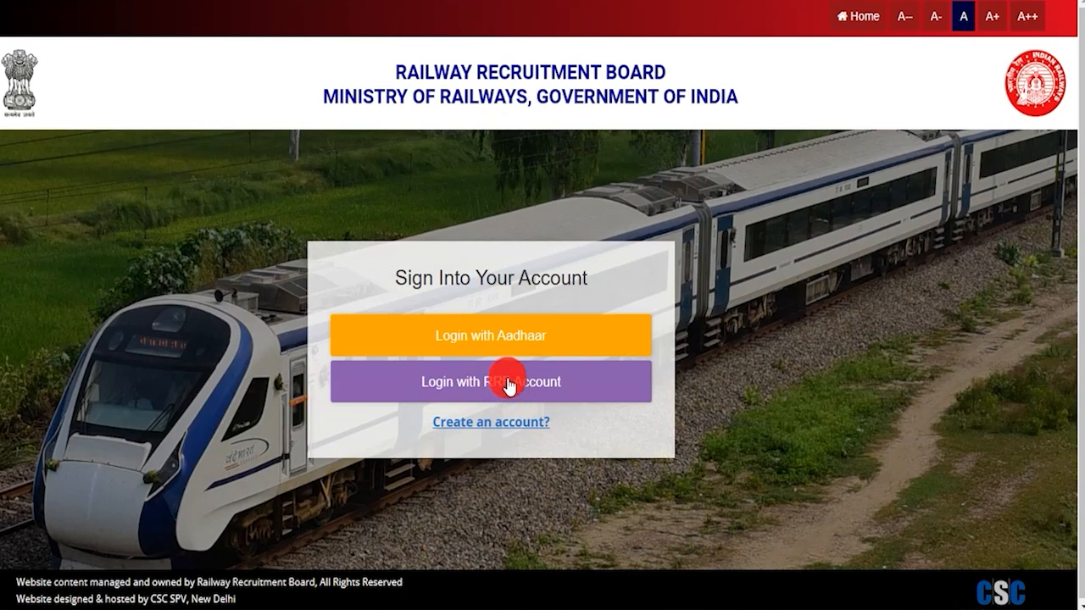
click(482, 346)
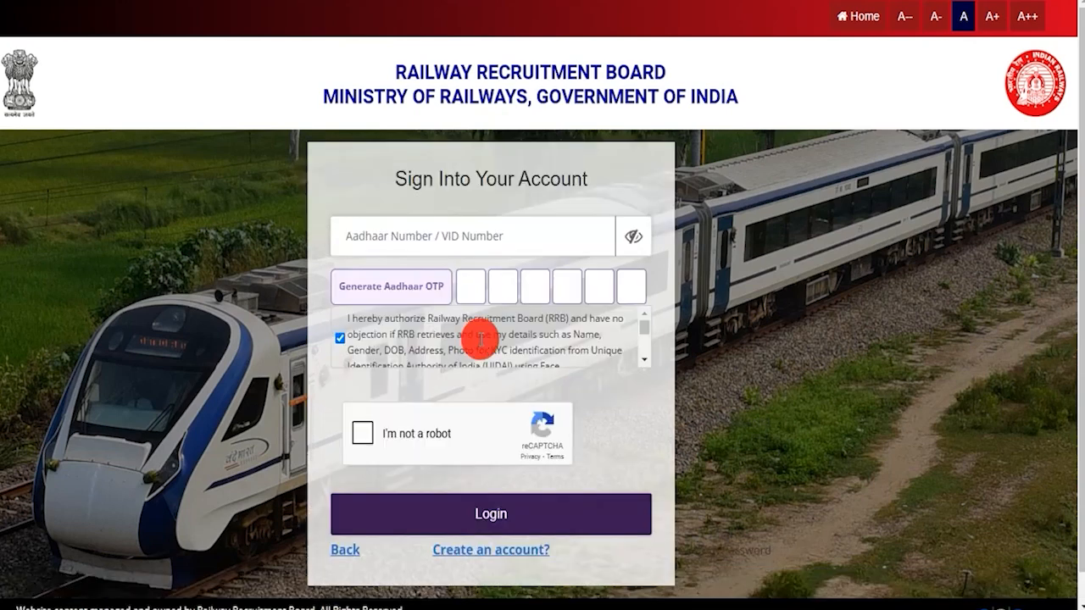
click(434, 236)
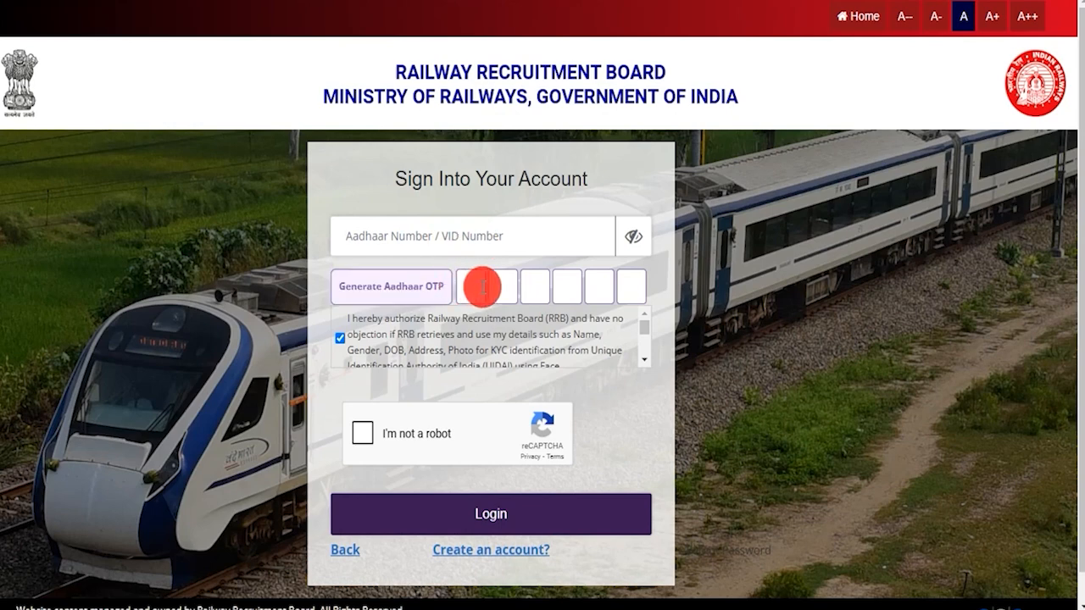
scroll(560, 337, down, 1)
scroll(560, 338, down, 1)
scroll(559, 337, up, 3)
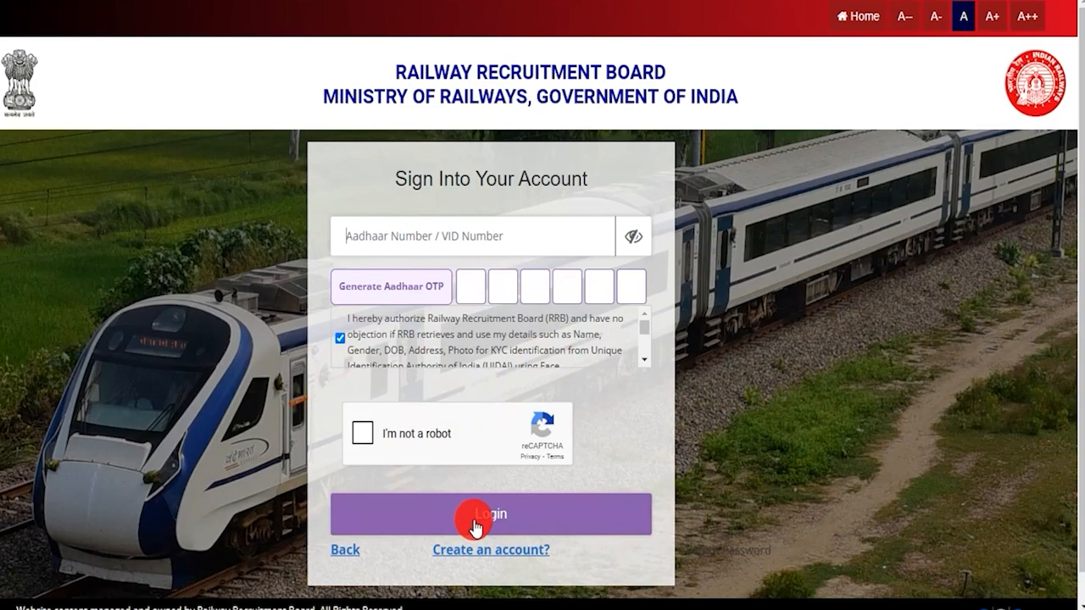
click(350, 550)
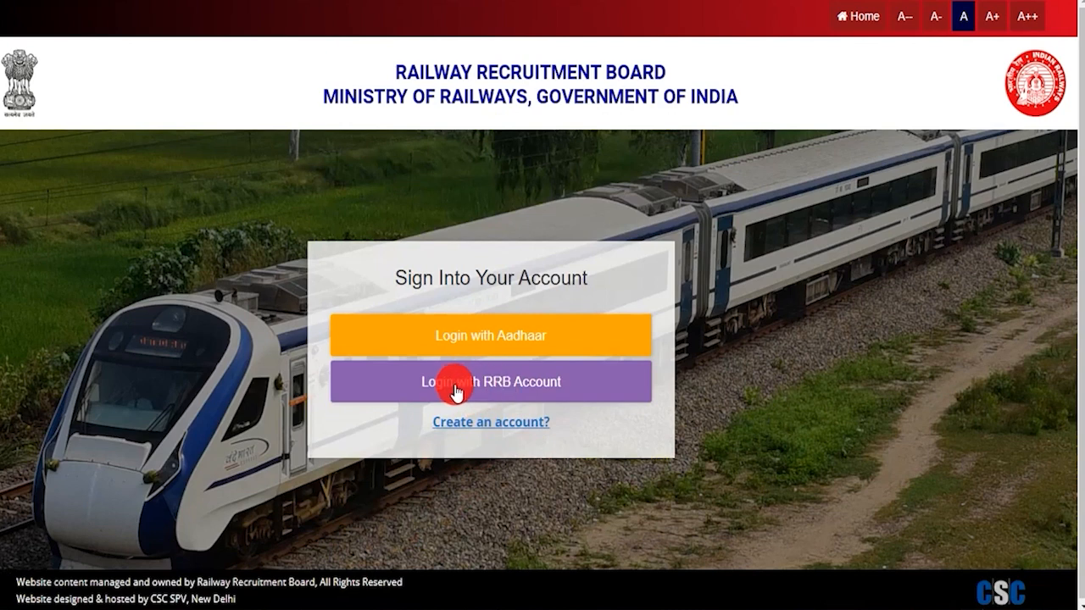
Log in with the RRB account's mobile and password, completing the two-factor OTP check.
click(499, 388)
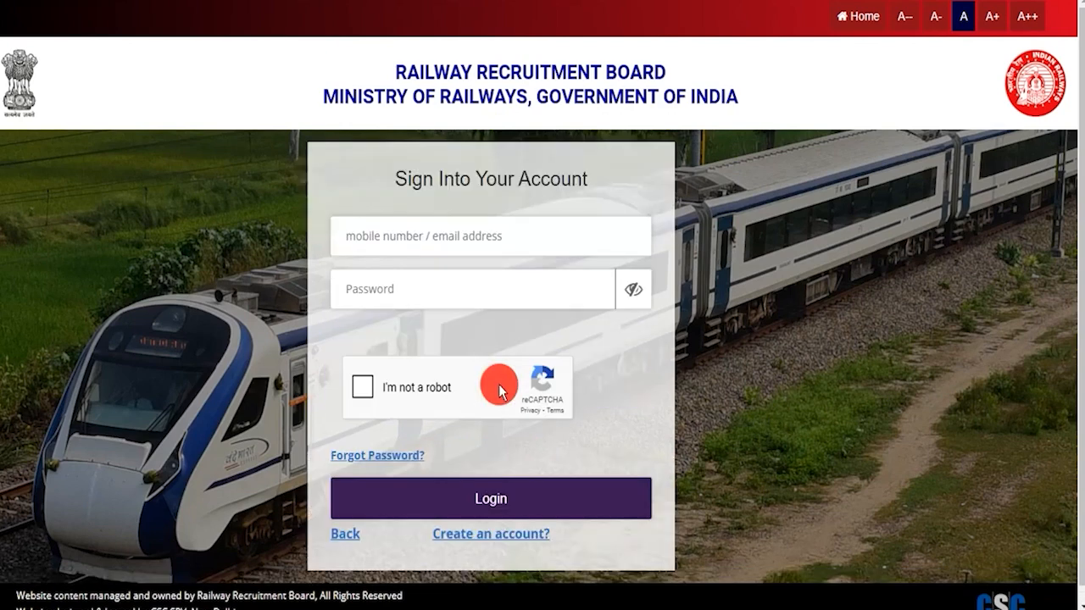
click(414, 236)
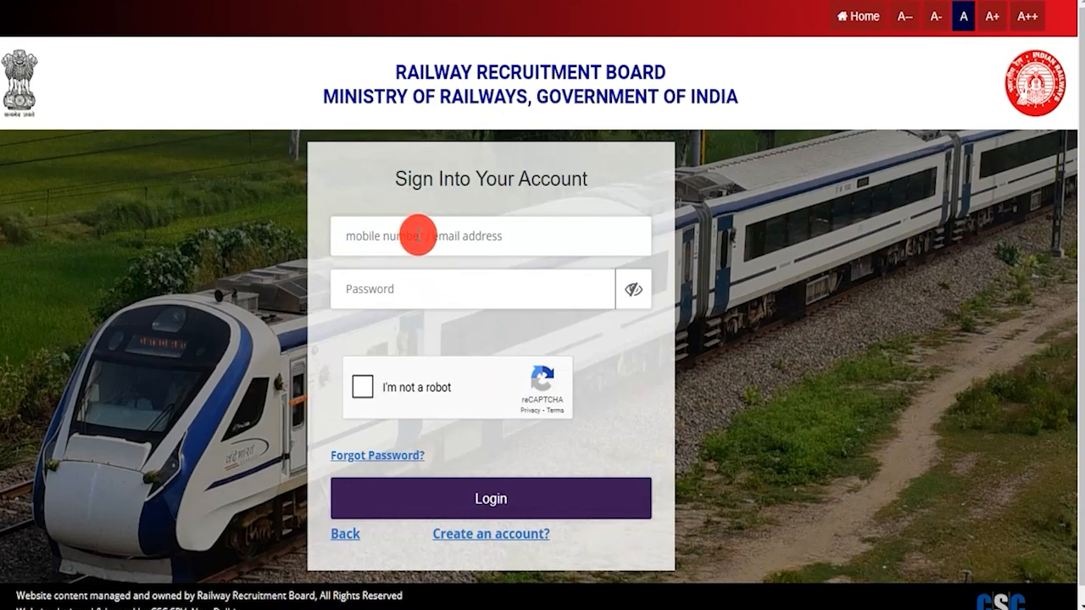
click(395, 290)
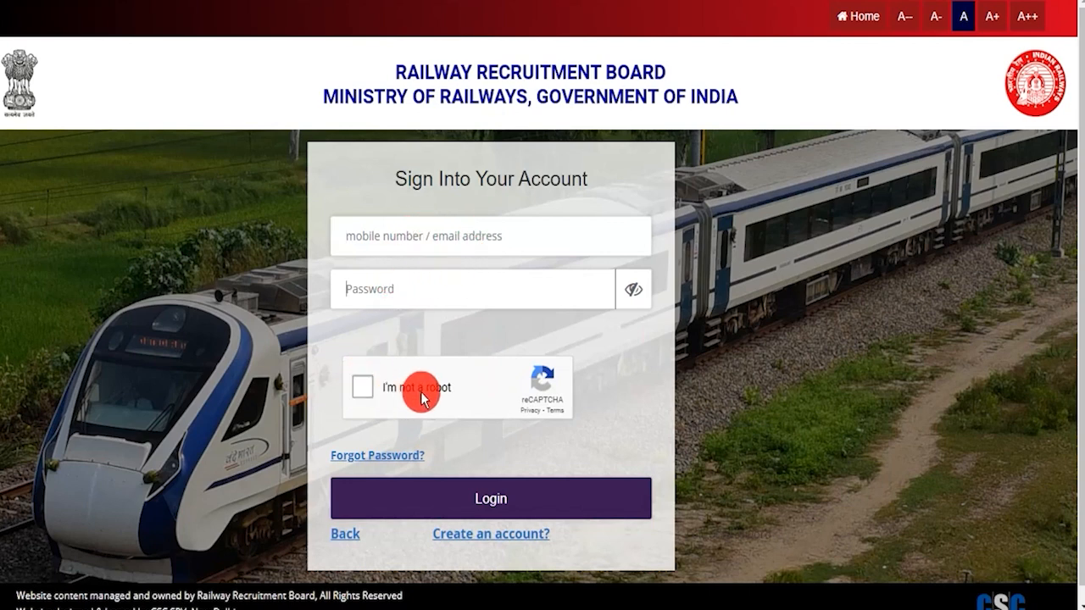
click(482, 502)
drag(448, 284, 631, 286)
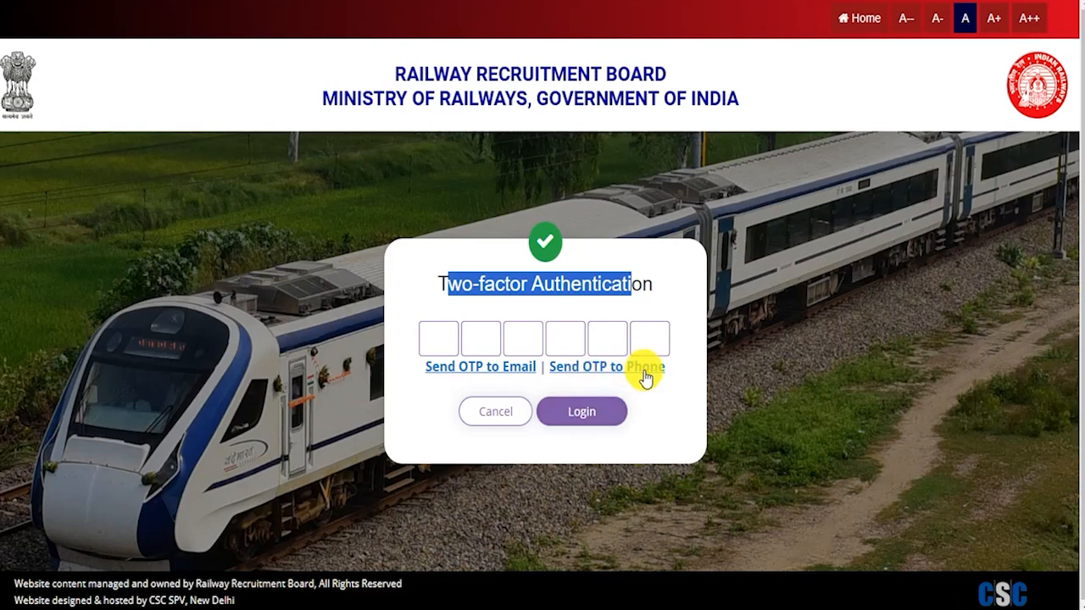
click(437, 336)
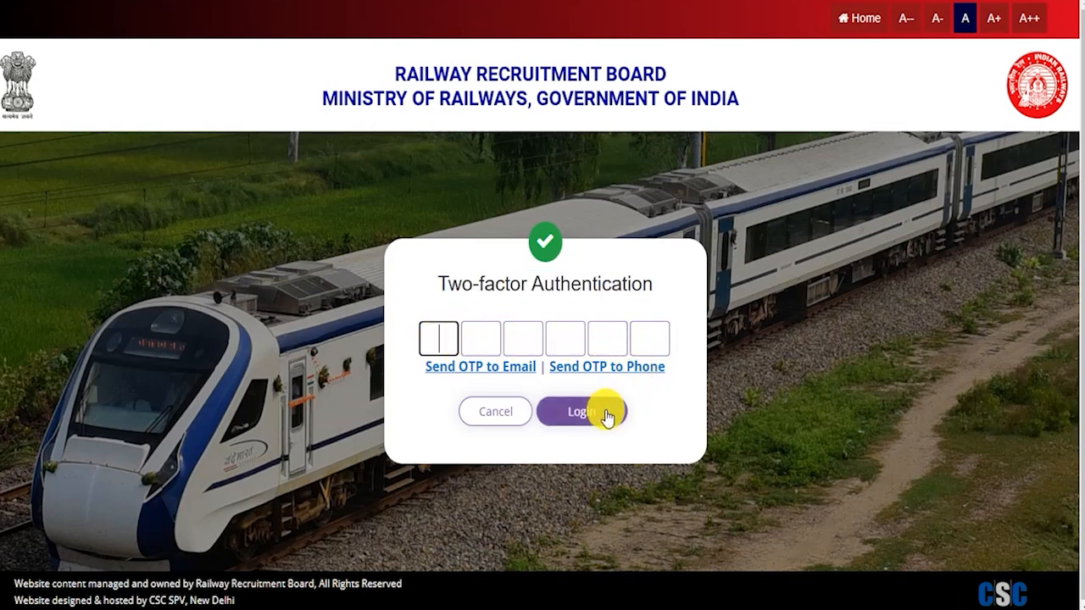
click(480, 498)
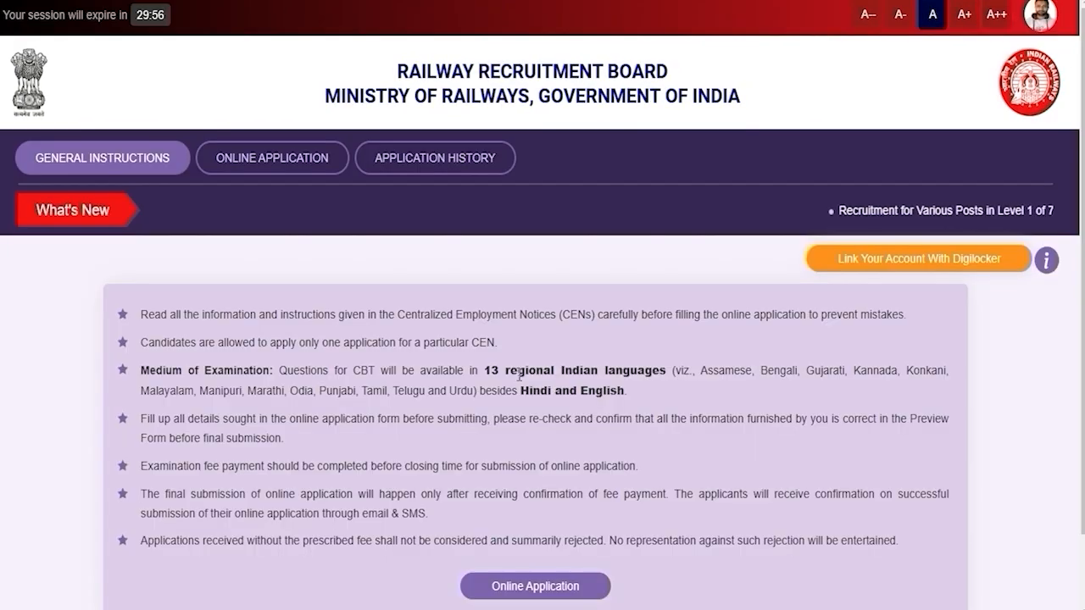
Under Online Application, choose RRB Mumbai for the CEN No. 08/2024 notice.
click(552, 580)
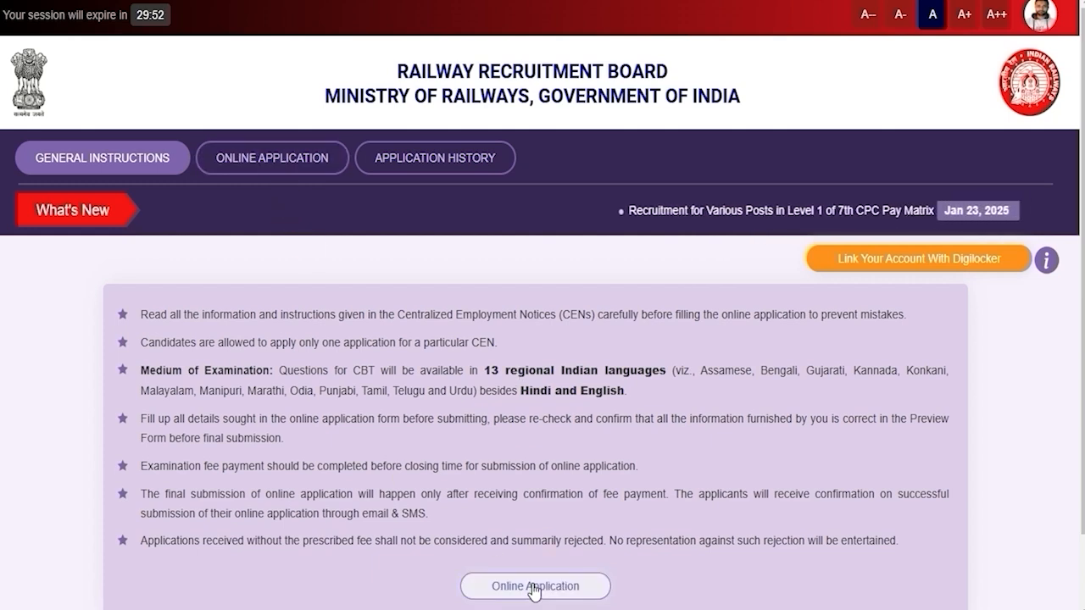
click(529, 584)
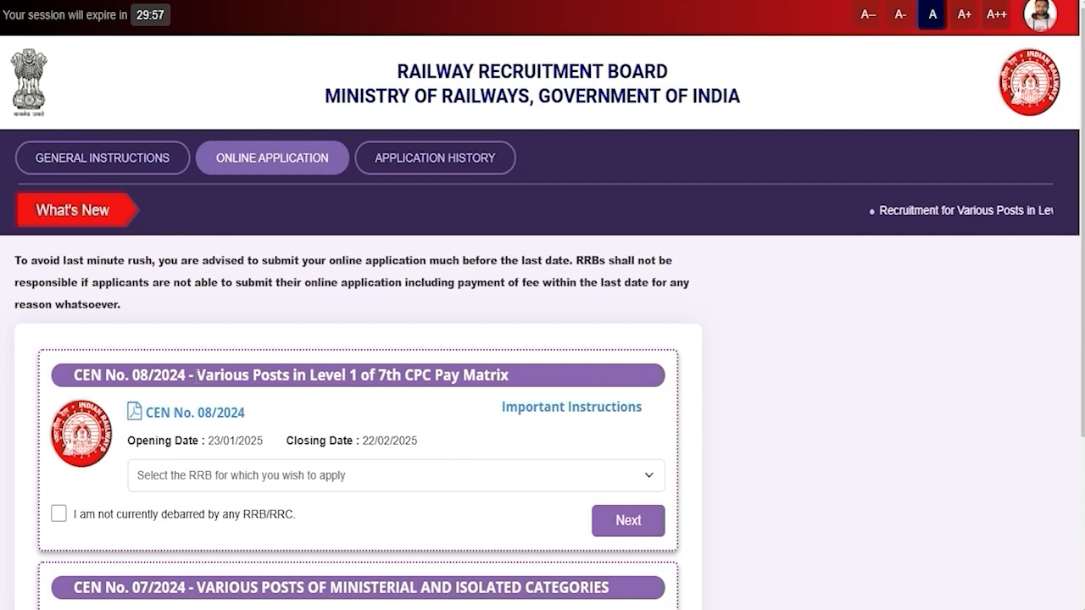
drag(94, 373, 508, 375)
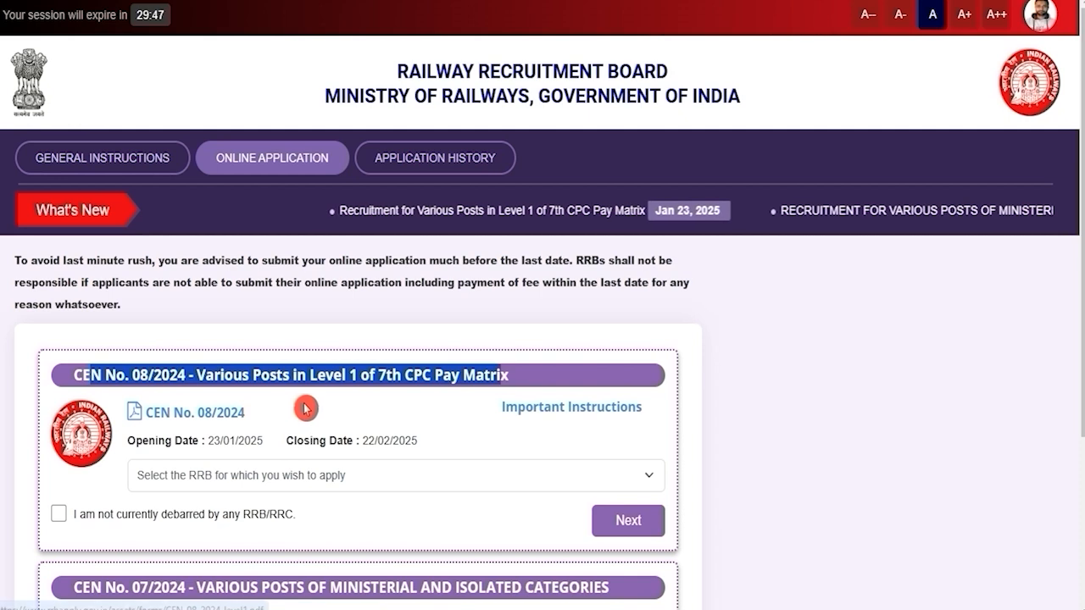
click(306, 477)
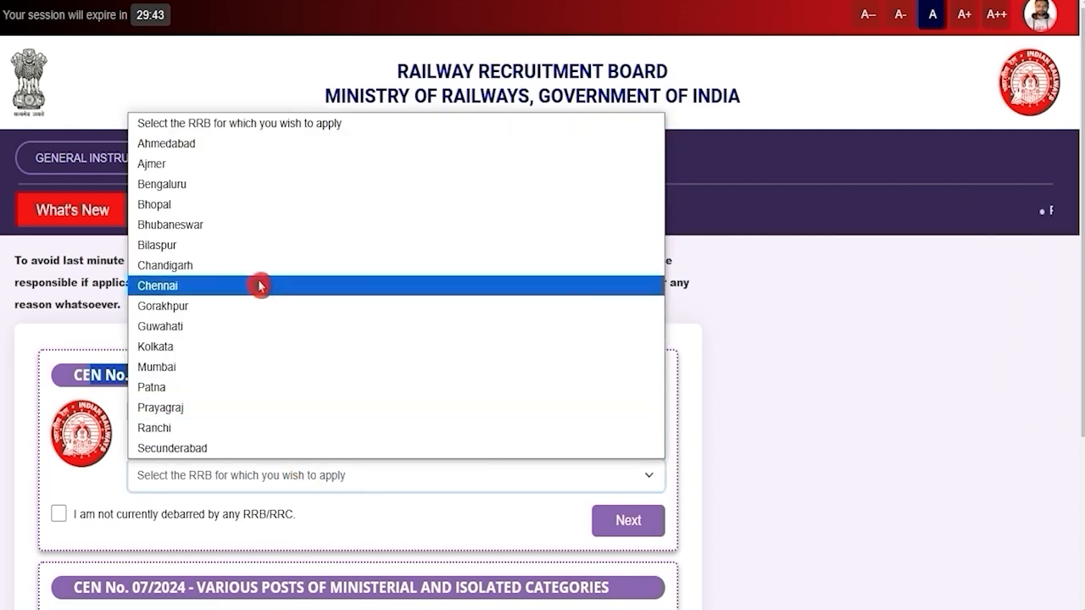
click(245, 326)
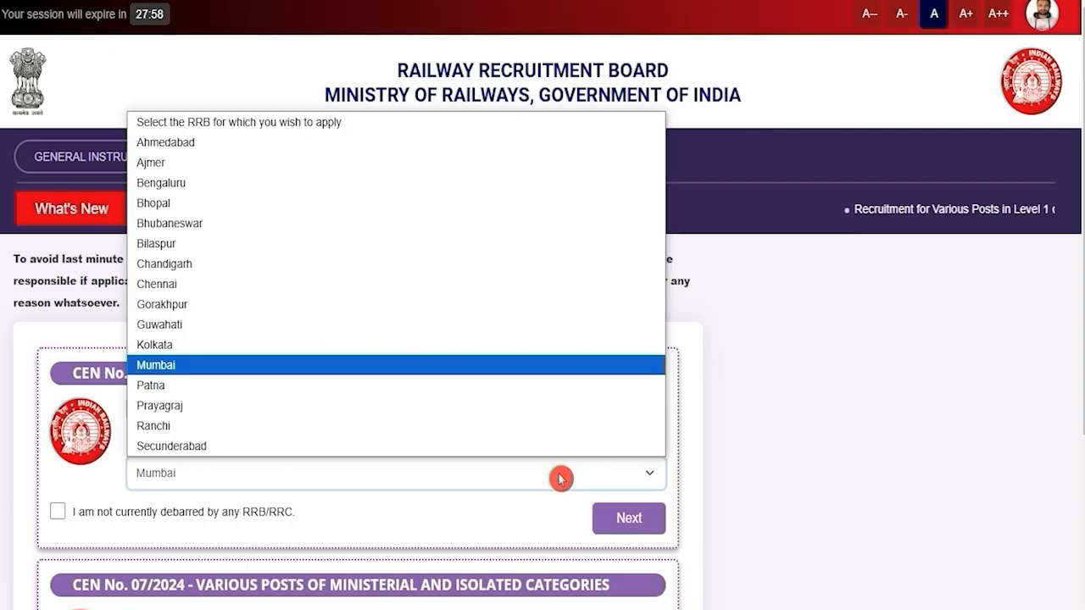
click(560, 479)
click(560, 478)
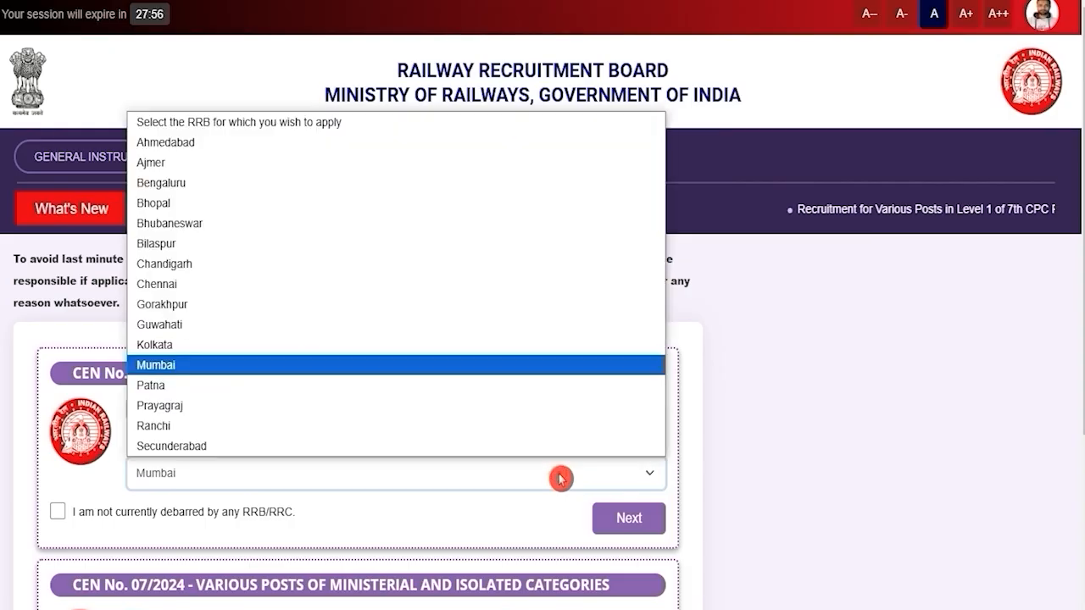
click(64, 523)
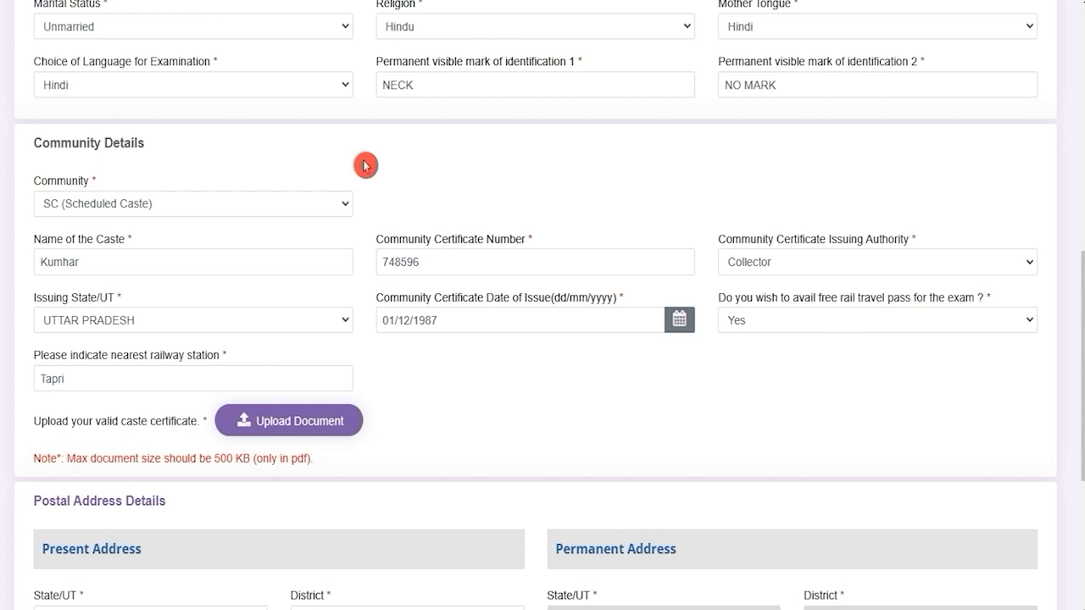
Keep religion as Hindu, mother tongue Hindi and exam language Hindi.
click(252, 32)
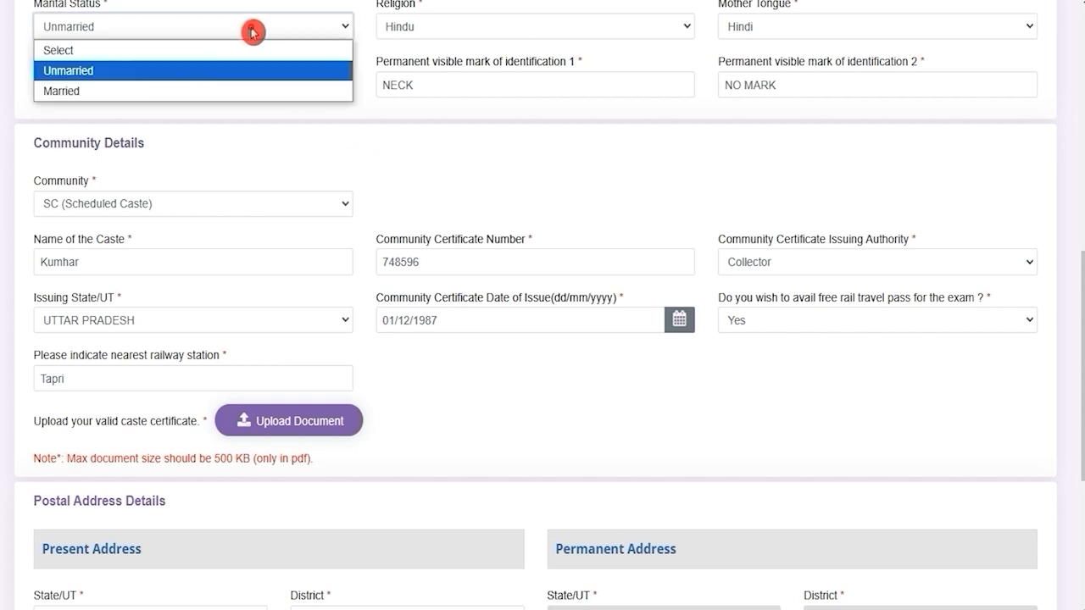
click(252, 32)
click(504, 31)
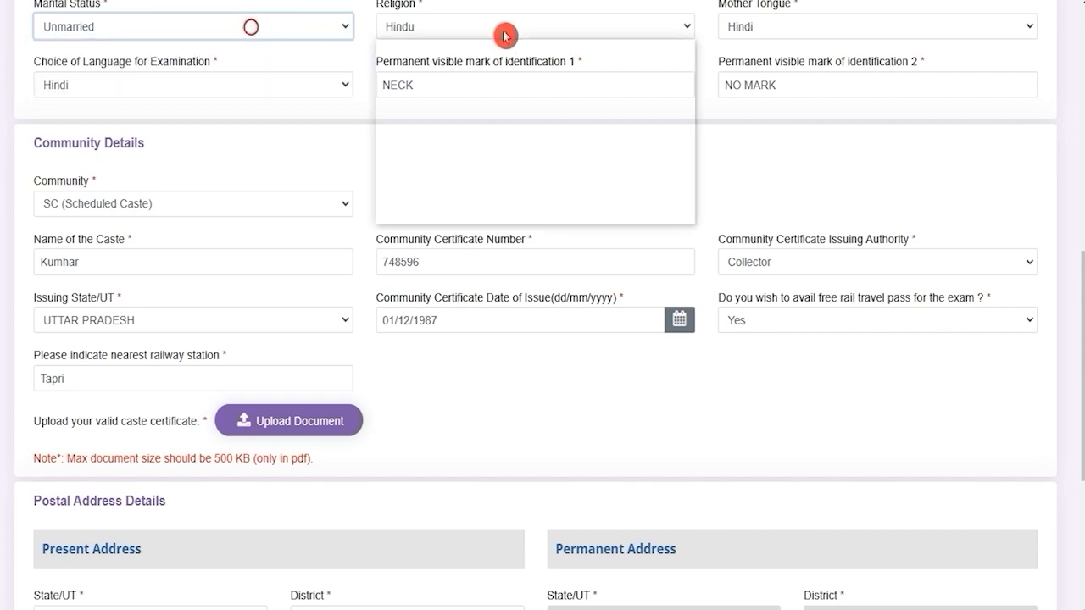
click(505, 34)
click(785, 28)
click(784, 25)
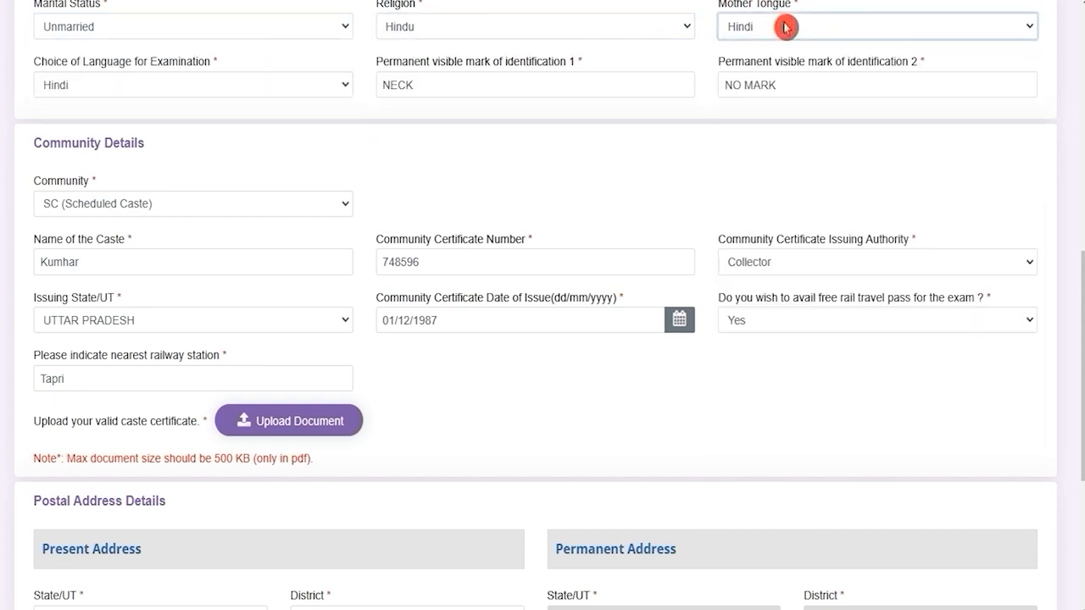
click(116, 88)
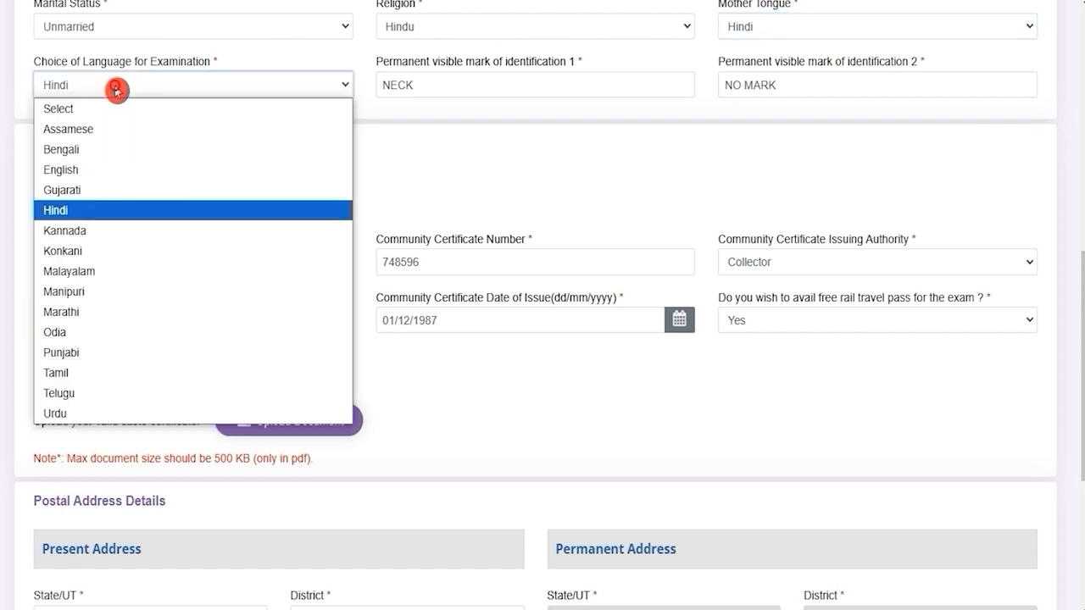
click(116, 88)
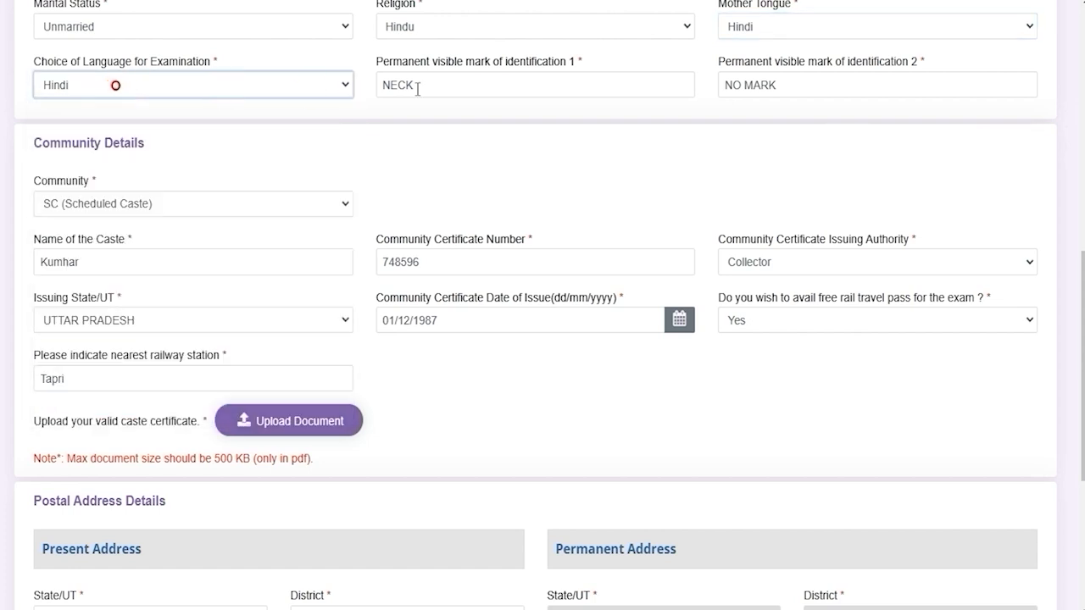
Check the identification marks, NECK and NO MARK.
click(480, 88)
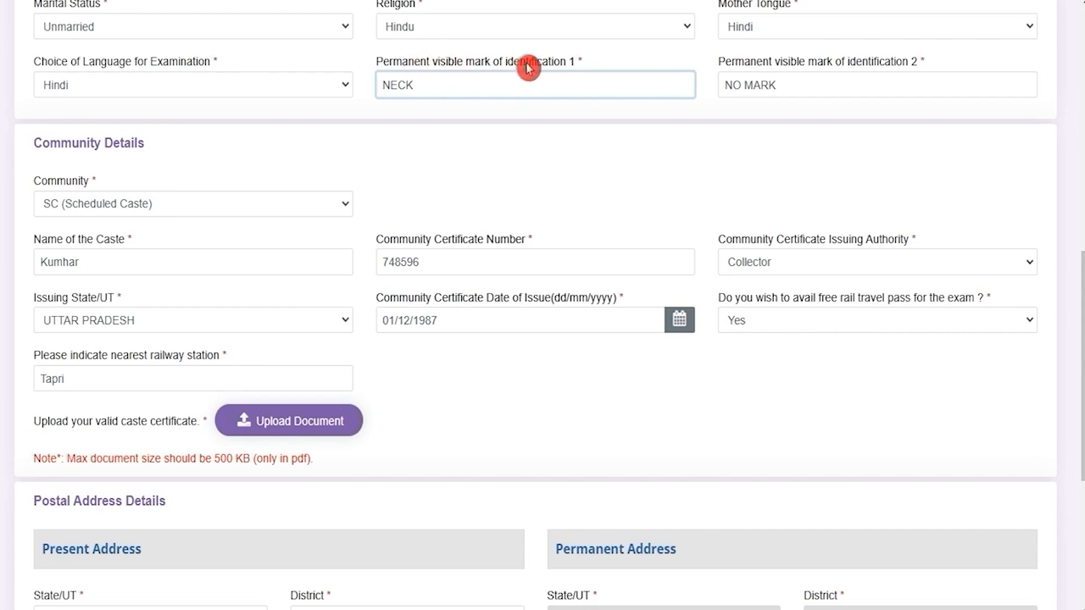
drag(749, 61, 905, 64)
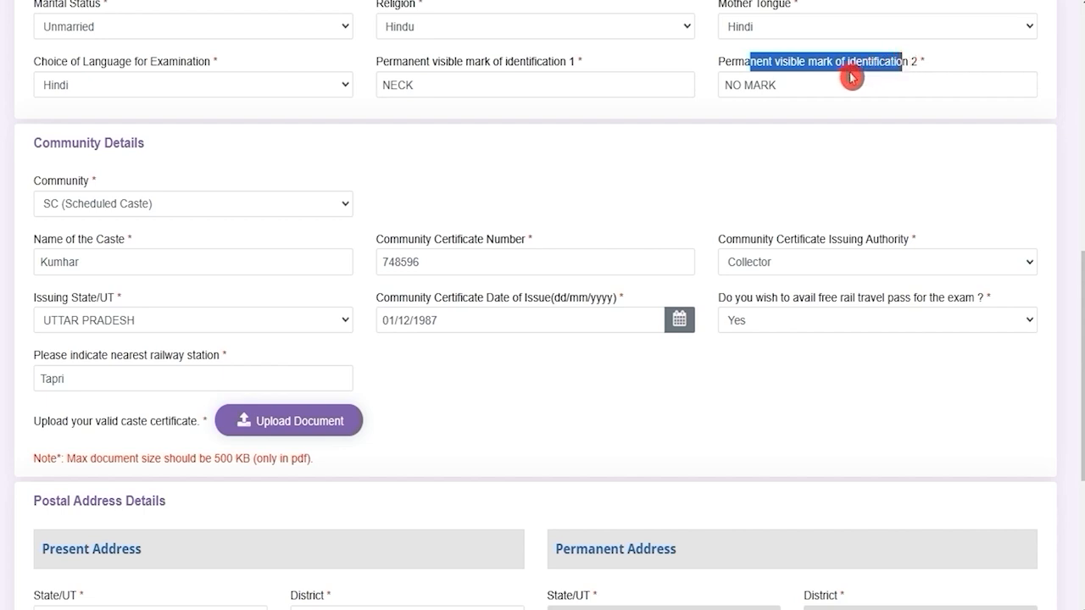
click(802, 85)
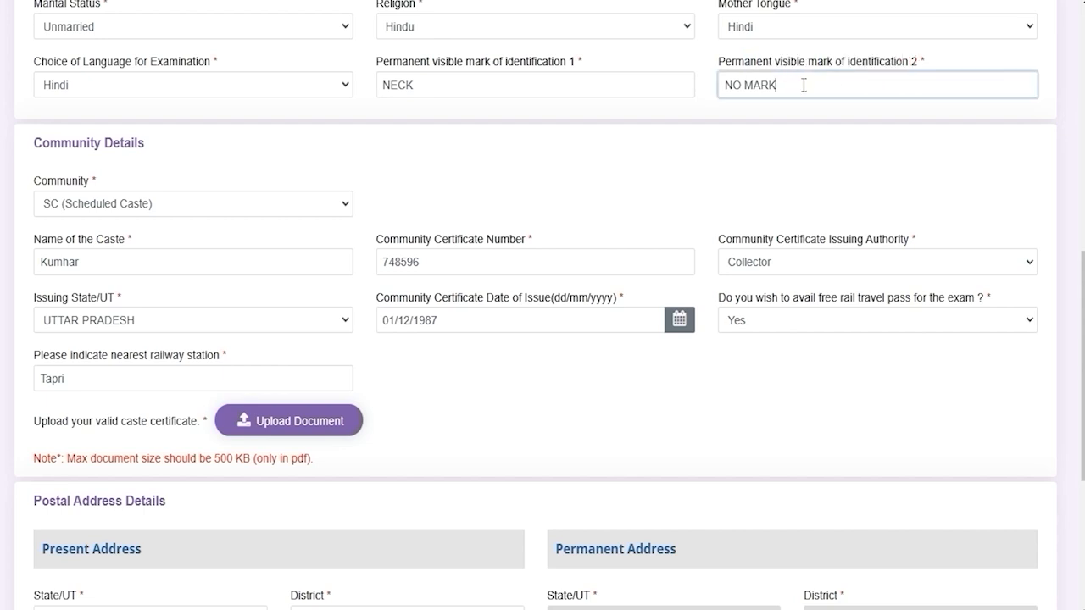
Confirm community SC, caste Kumhar, the certificate number, and issuing authority Collector.
click(174, 209)
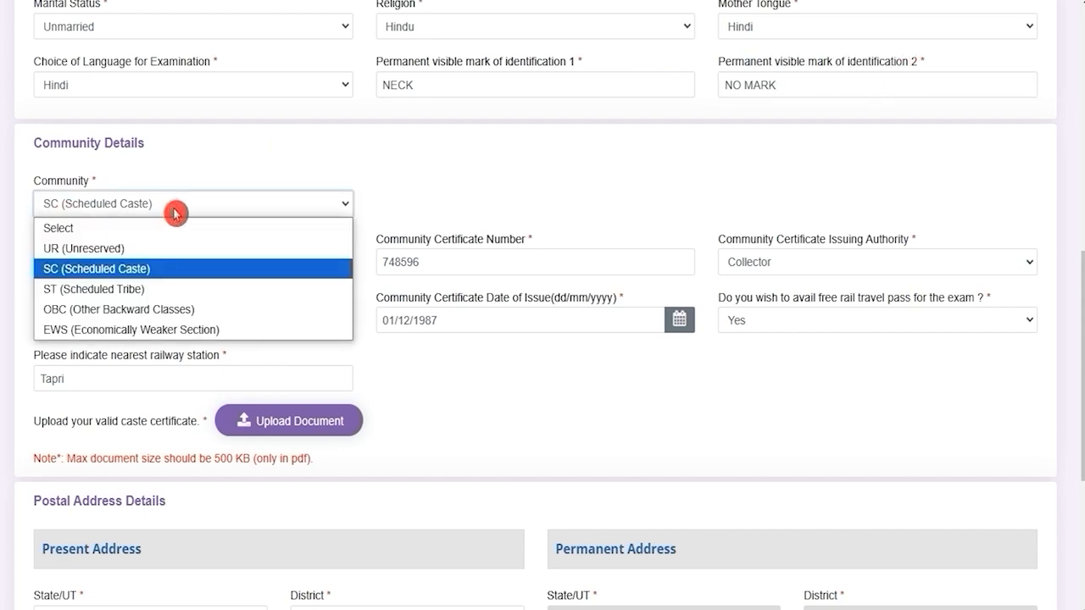
click(175, 213)
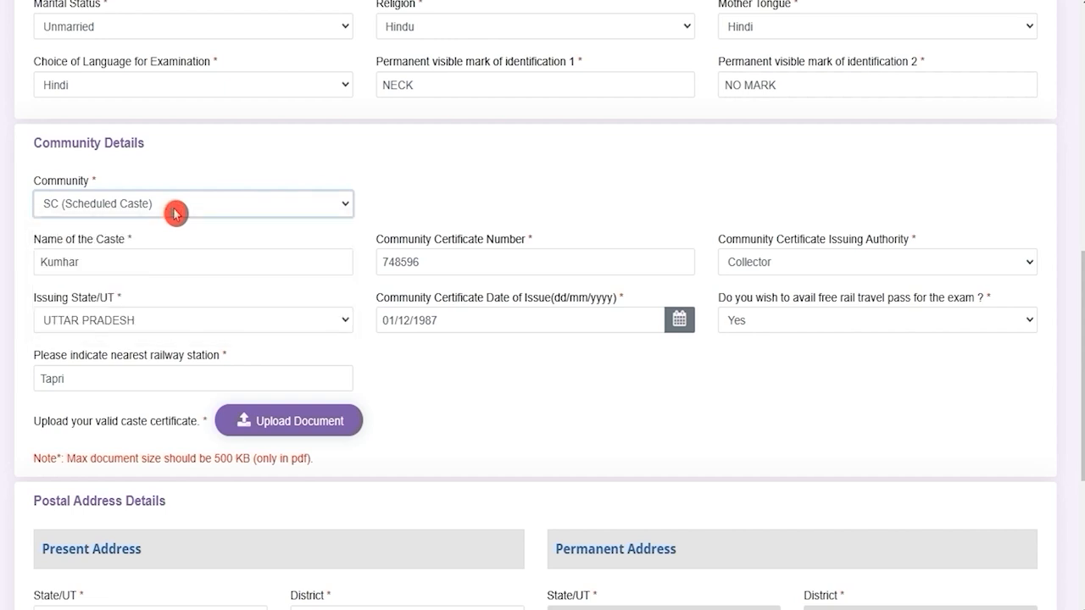
click(138, 263)
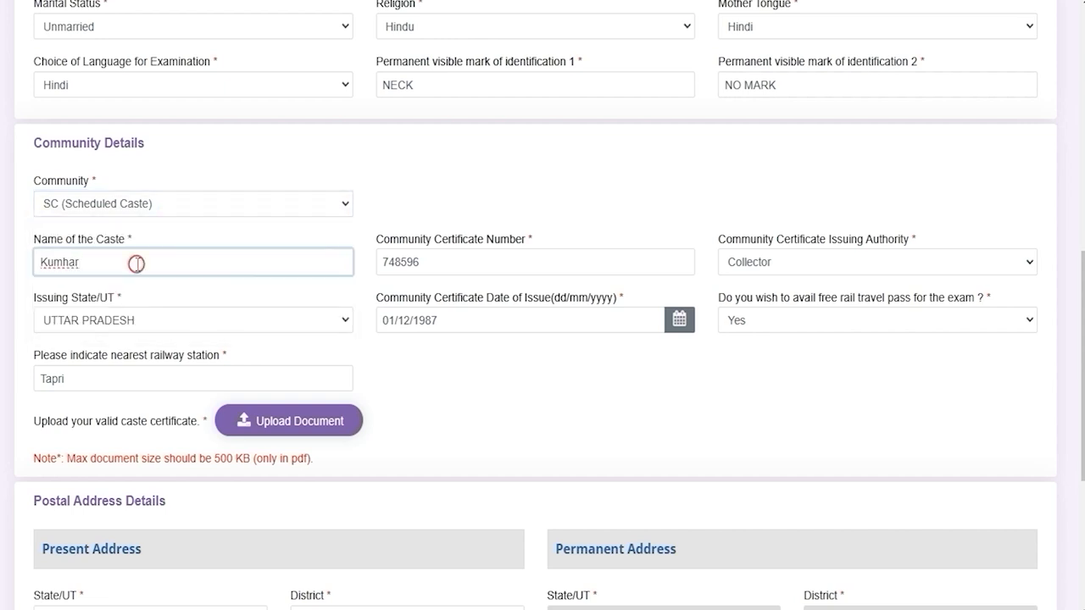
drag(399, 241, 501, 240)
click(492, 262)
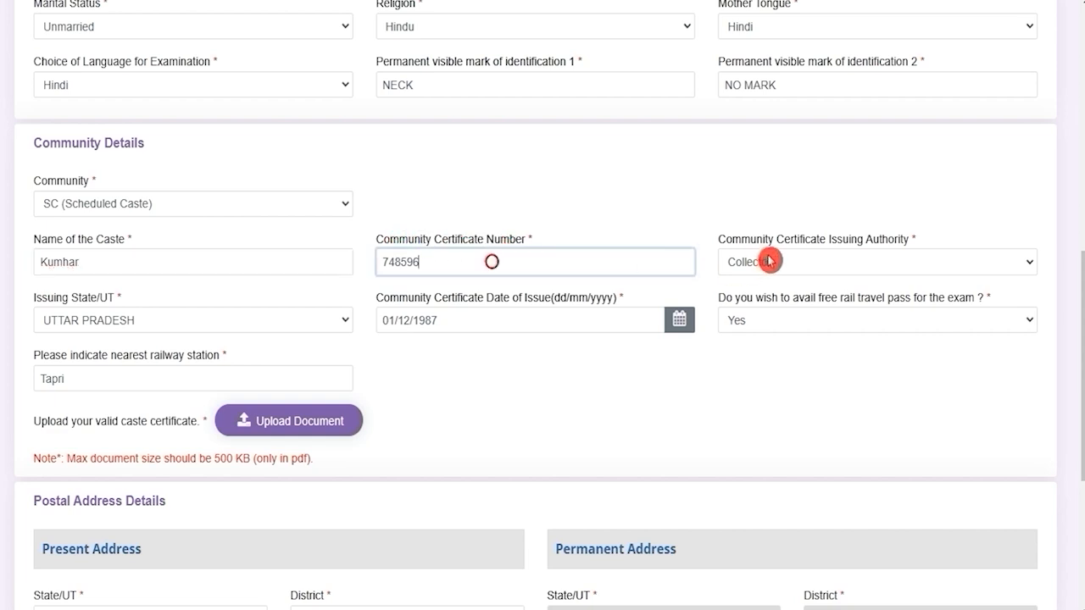
drag(747, 240, 865, 254)
click(807, 270)
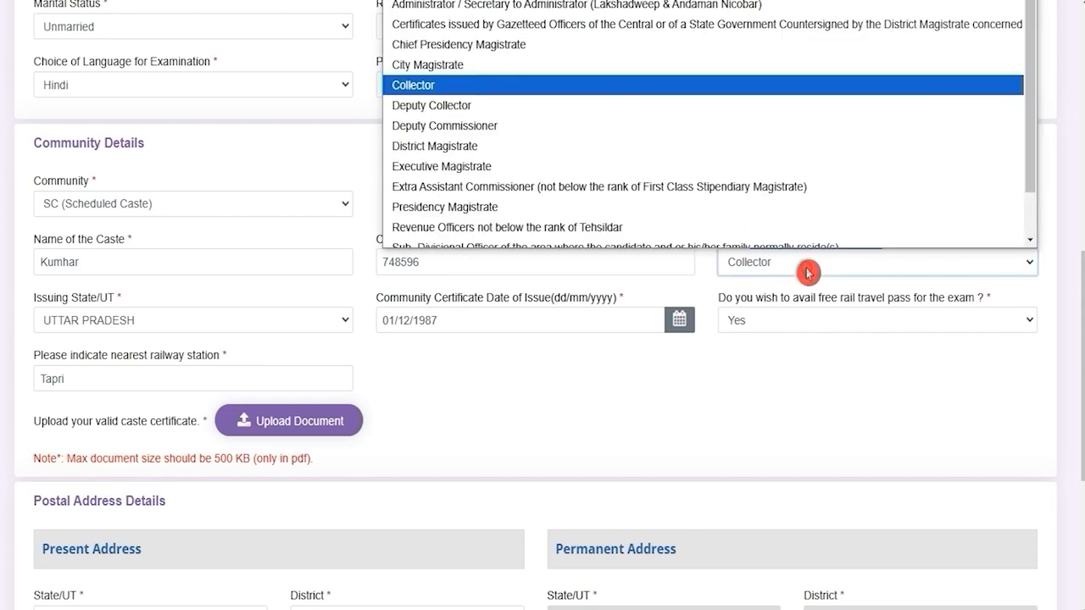
click(807, 269)
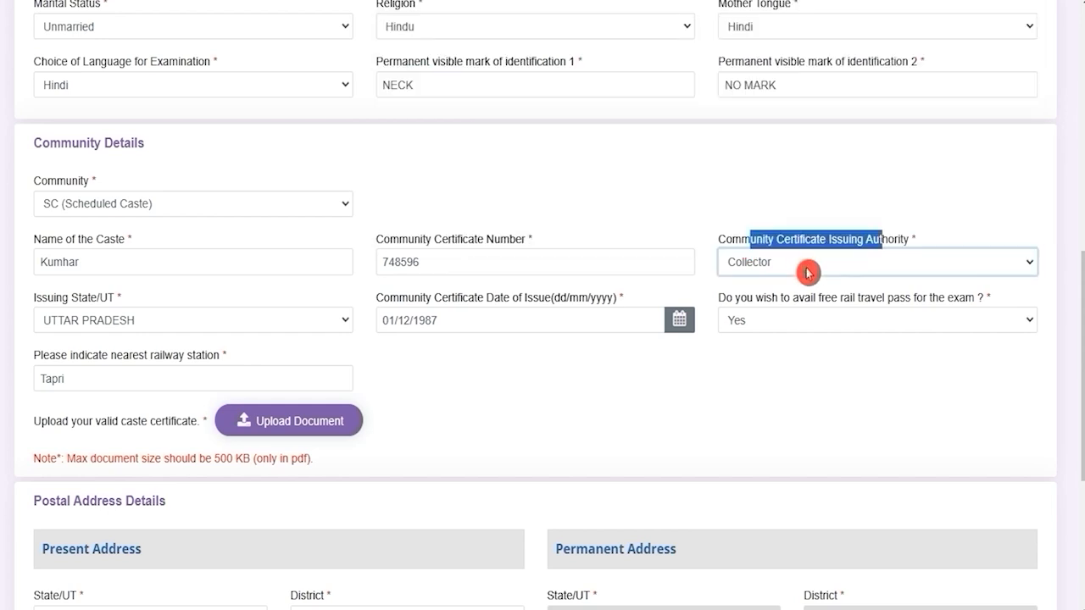
click(192, 328)
click(192, 327)
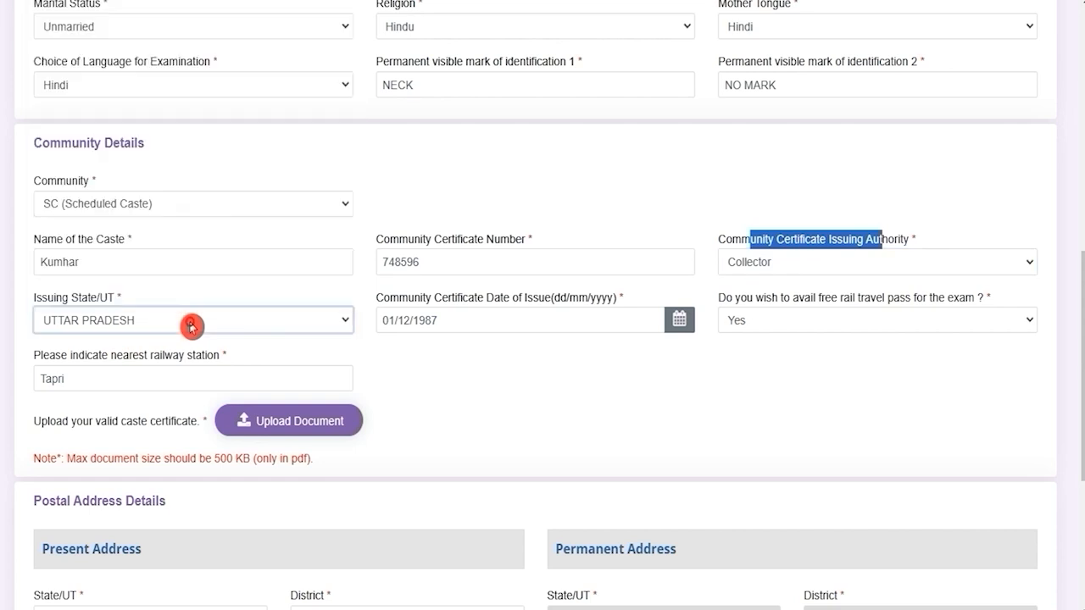
click(508, 293)
drag(410, 296, 538, 296)
click(473, 324)
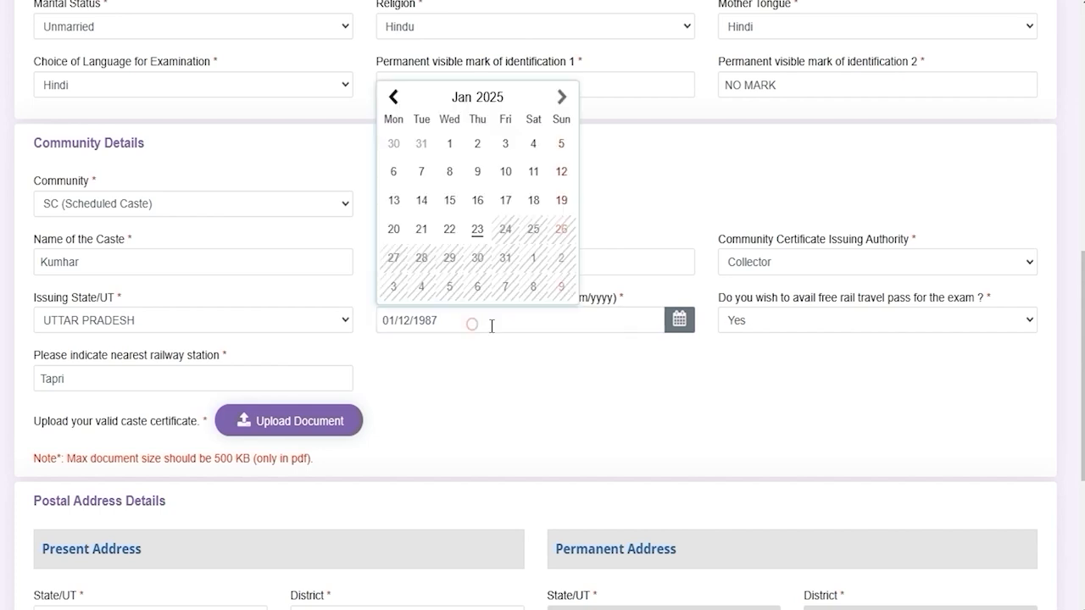
click(653, 384)
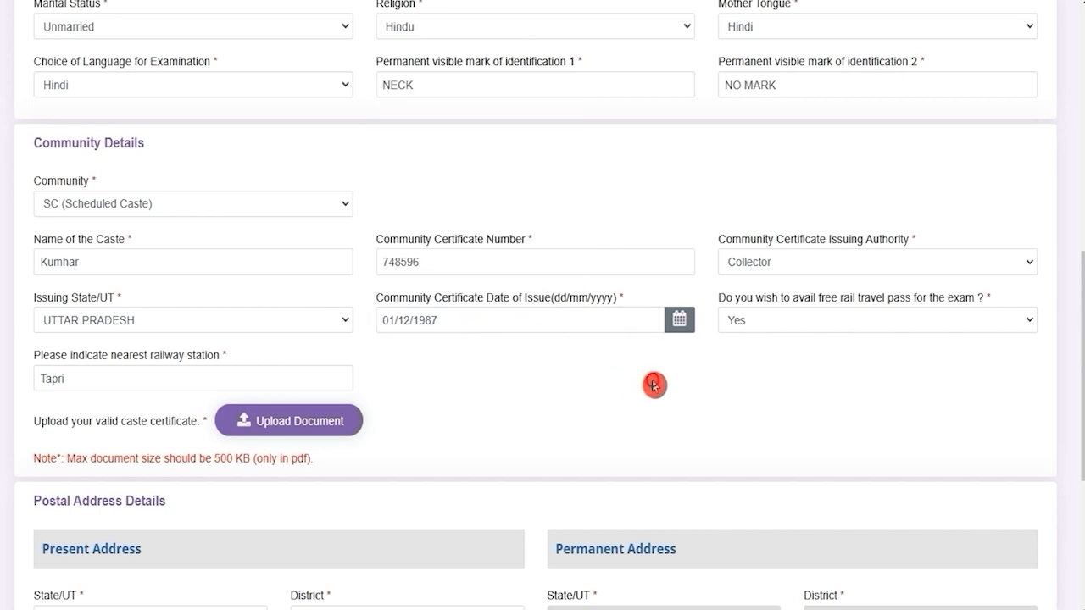
click(797, 327)
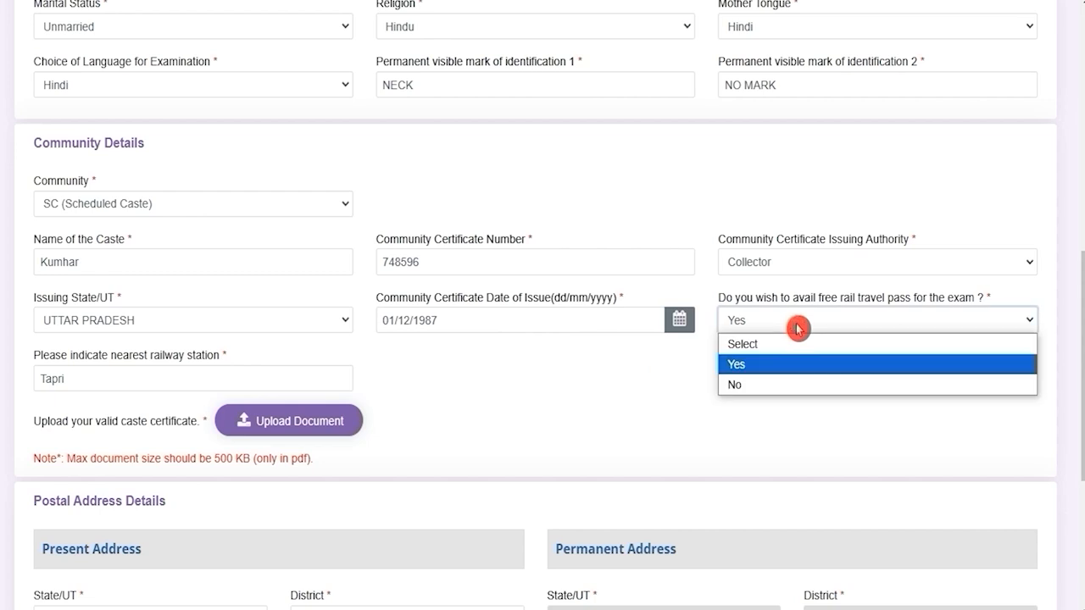
click(797, 328)
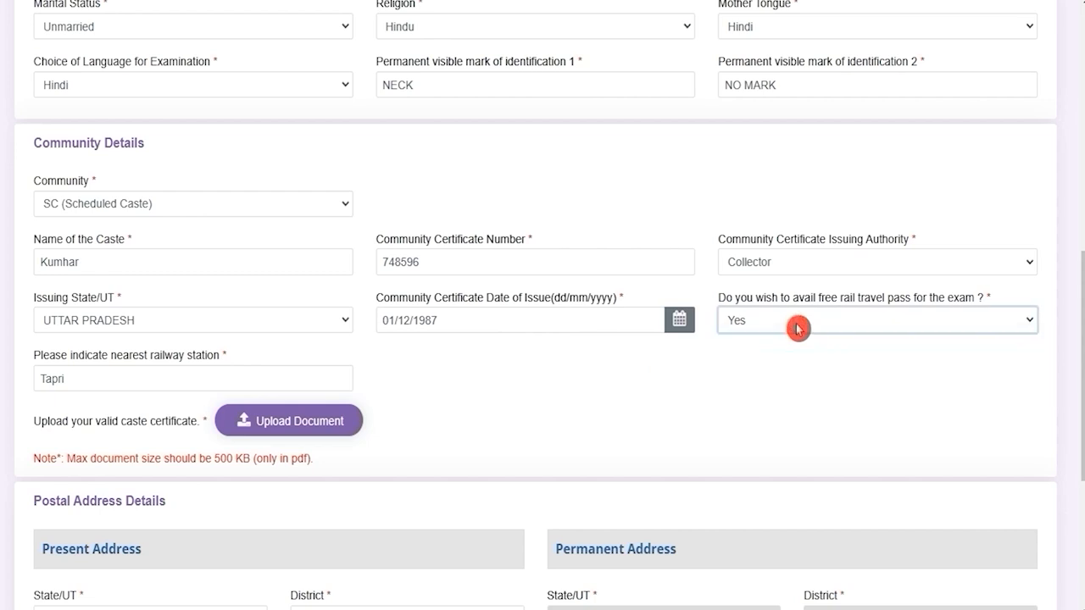
drag(85, 359, 155, 368)
click(61, 378)
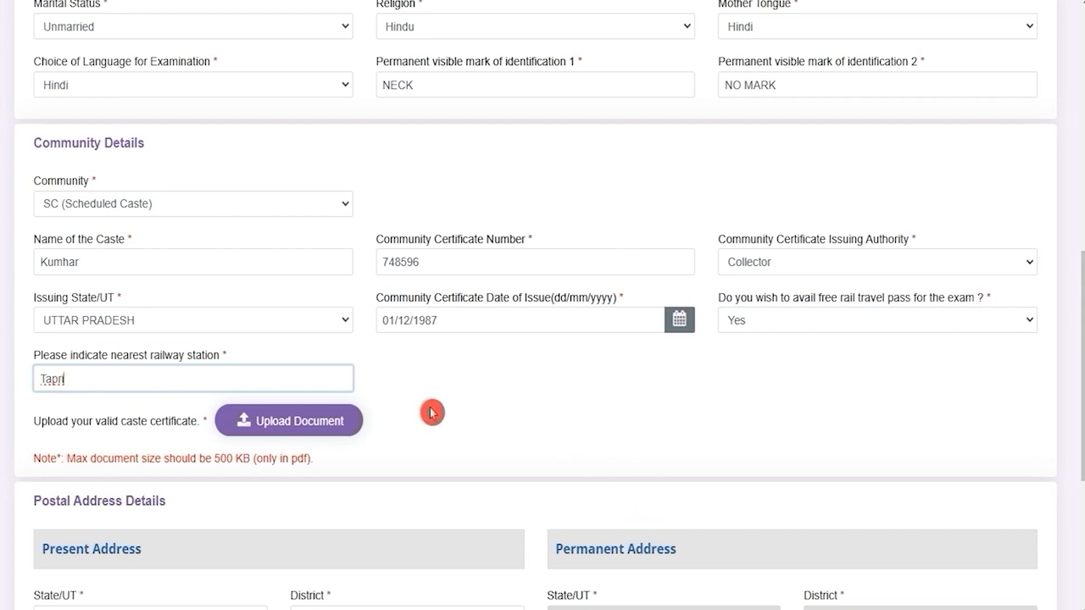
drag(62, 428, 159, 429)
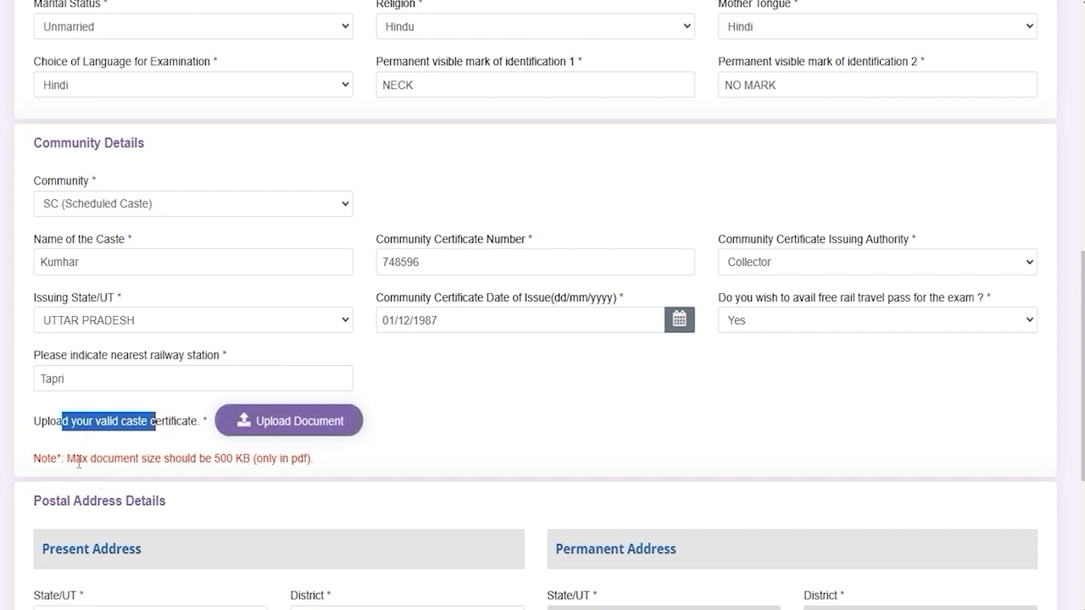
drag(81, 458, 213, 460)
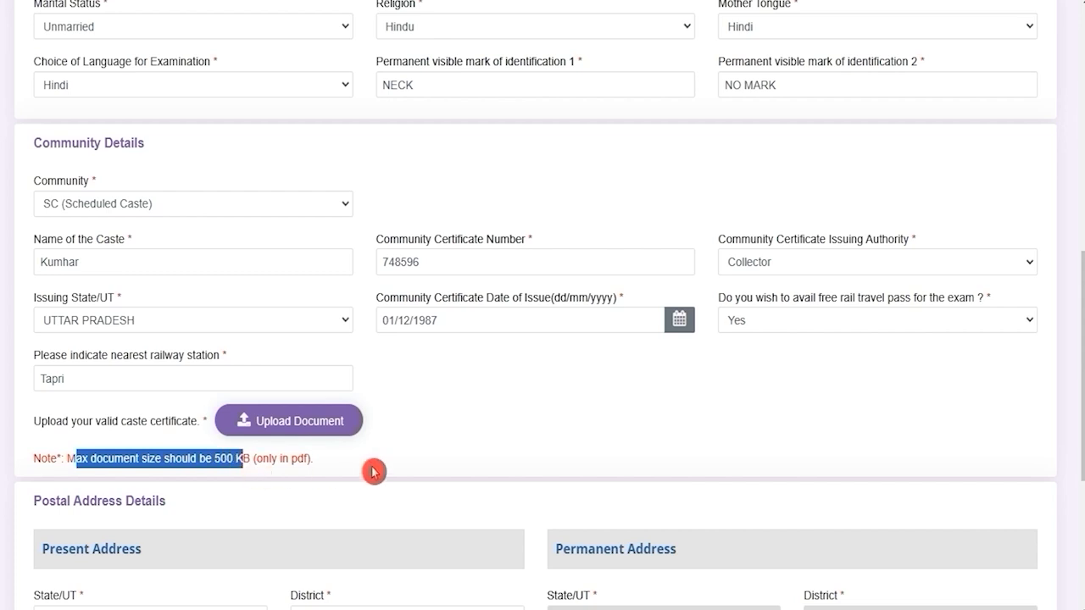
Review the Present and Permanent Address sections, then advance to Other Details.
scroll(472, 455, down, 1)
scroll(474, 458, down, 3)
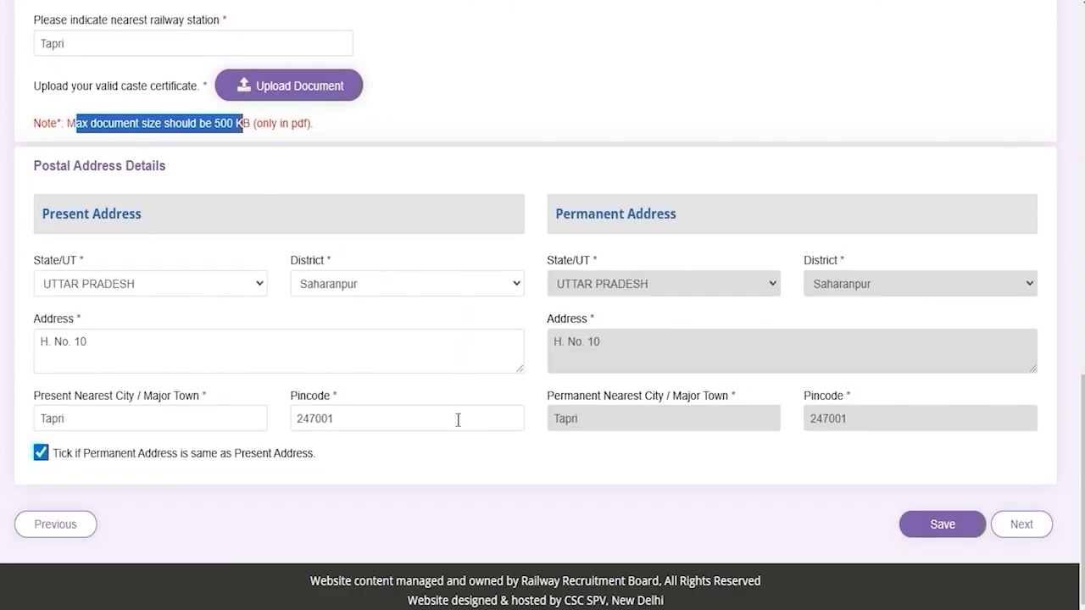
drag(61, 214, 109, 214)
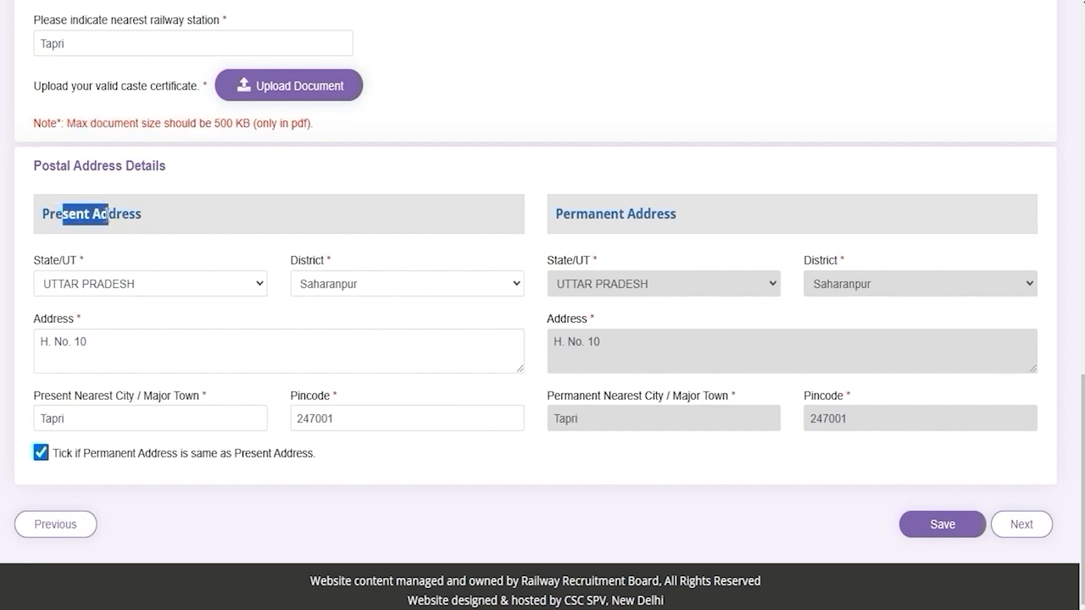
drag(562, 214, 625, 213)
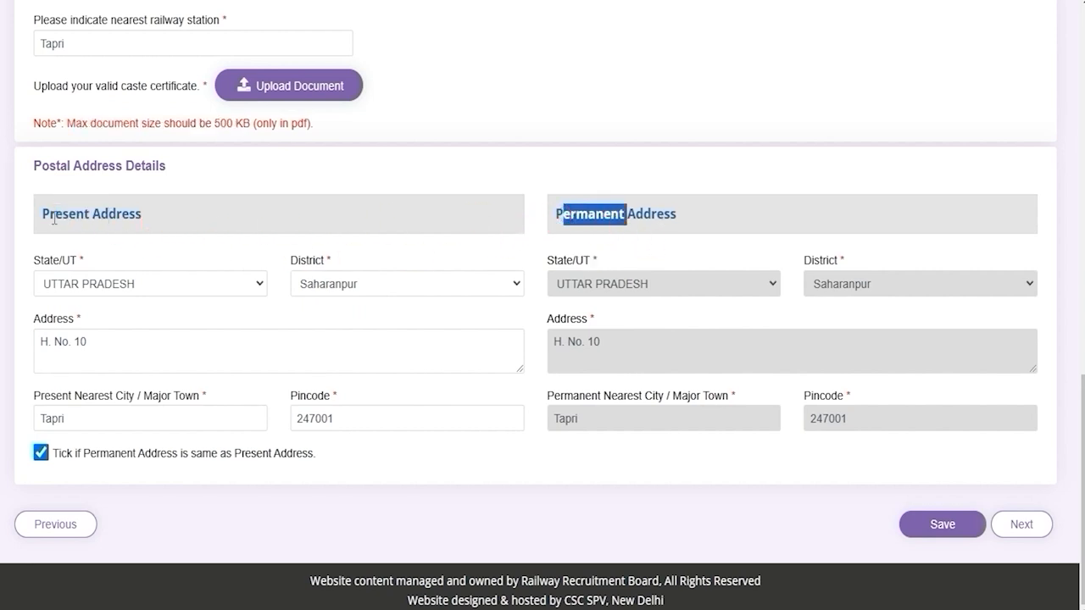
drag(54, 218, 95, 218)
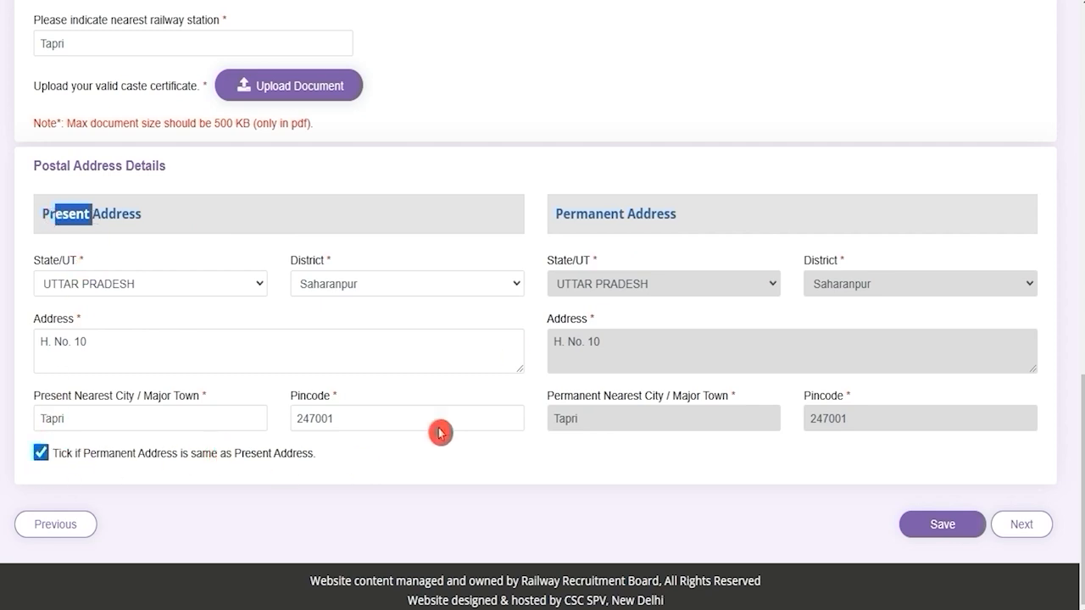
drag(569, 212, 668, 214)
drag(39, 216, 138, 217)
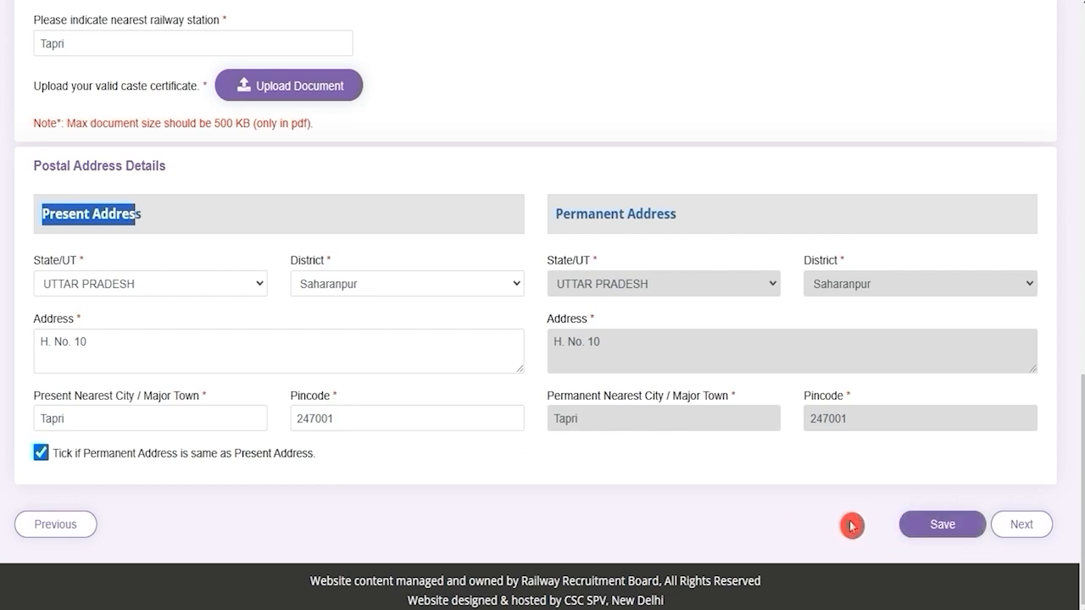
click(1029, 539)
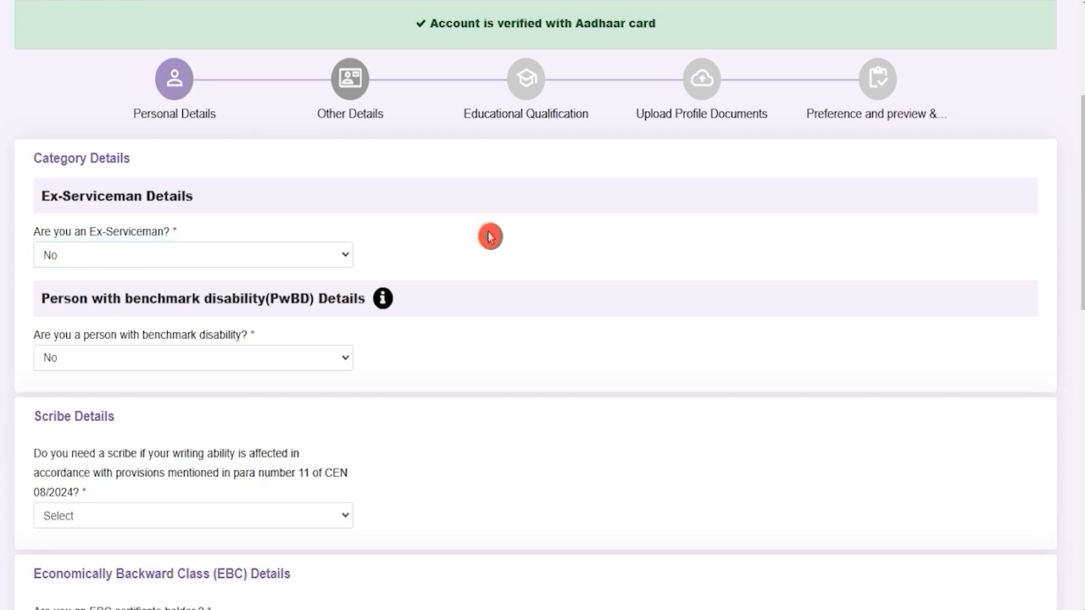
Try Ex-Serviceman as Yes to see its service fields, then set it back to No.
drag(67, 232, 156, 258)
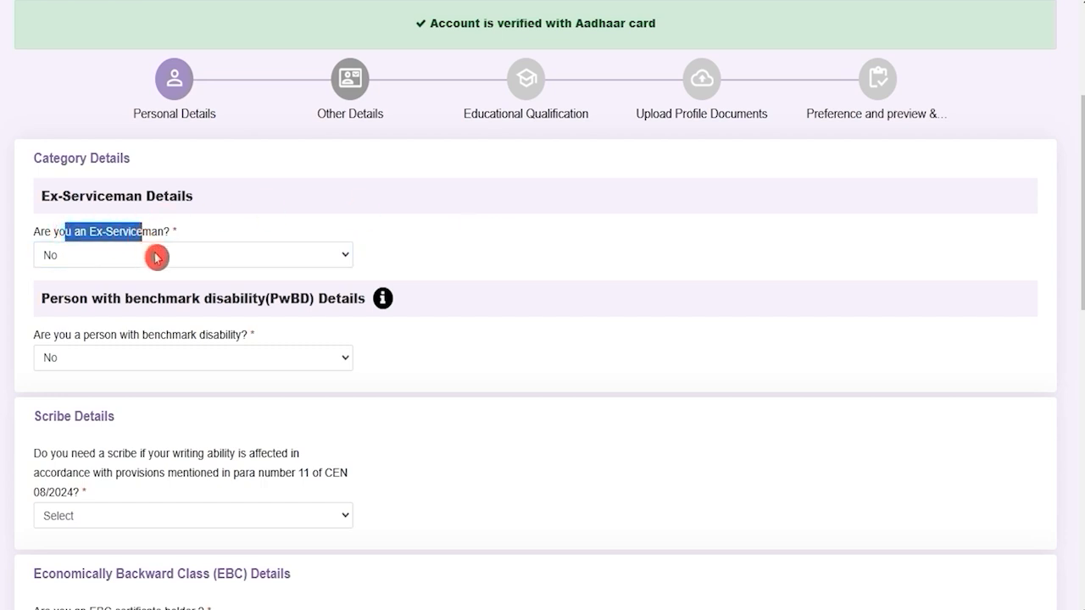
click(155, 257)
click(85, 301)
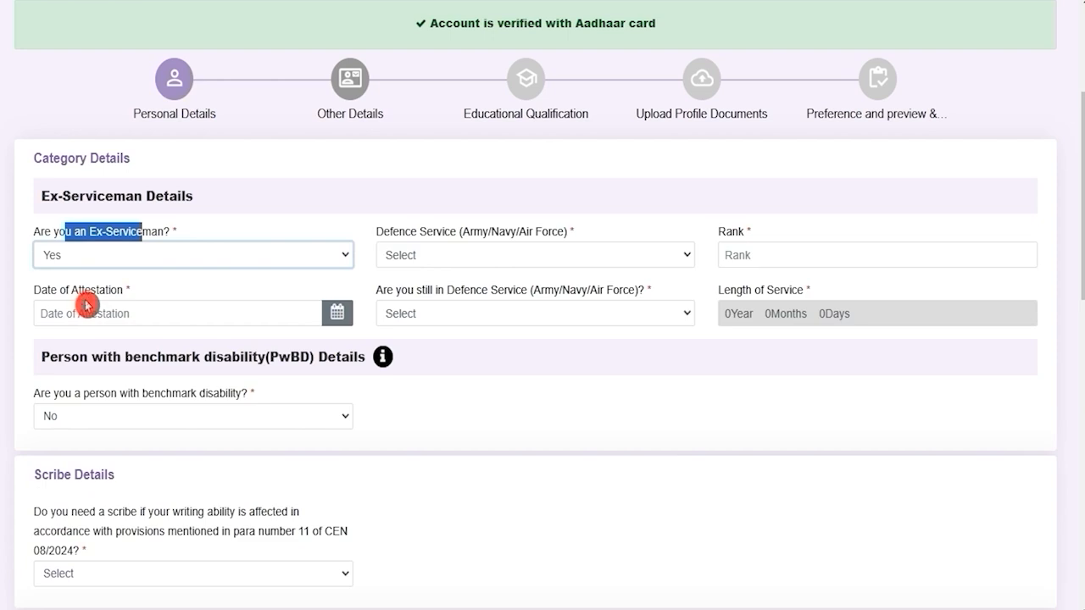
click(566, 262)
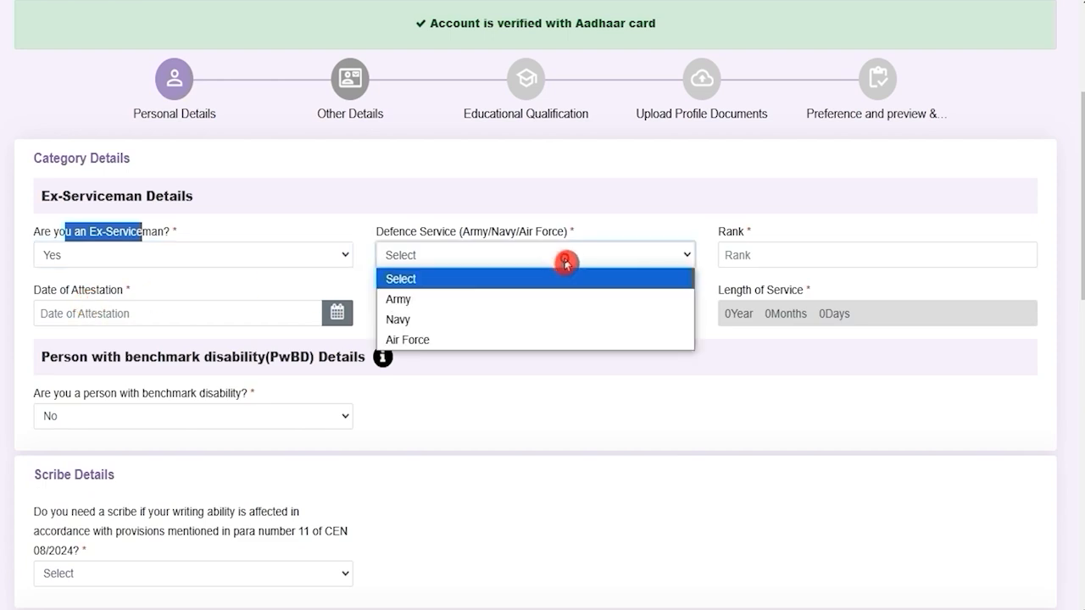
click(758, 254)
click(159, 256)
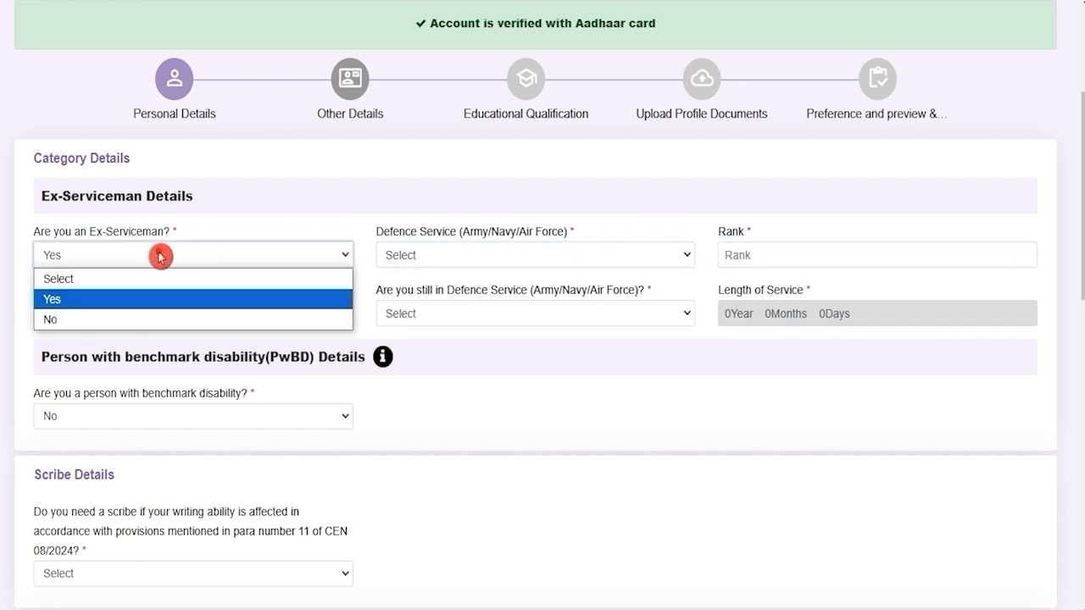
click(89, 319)
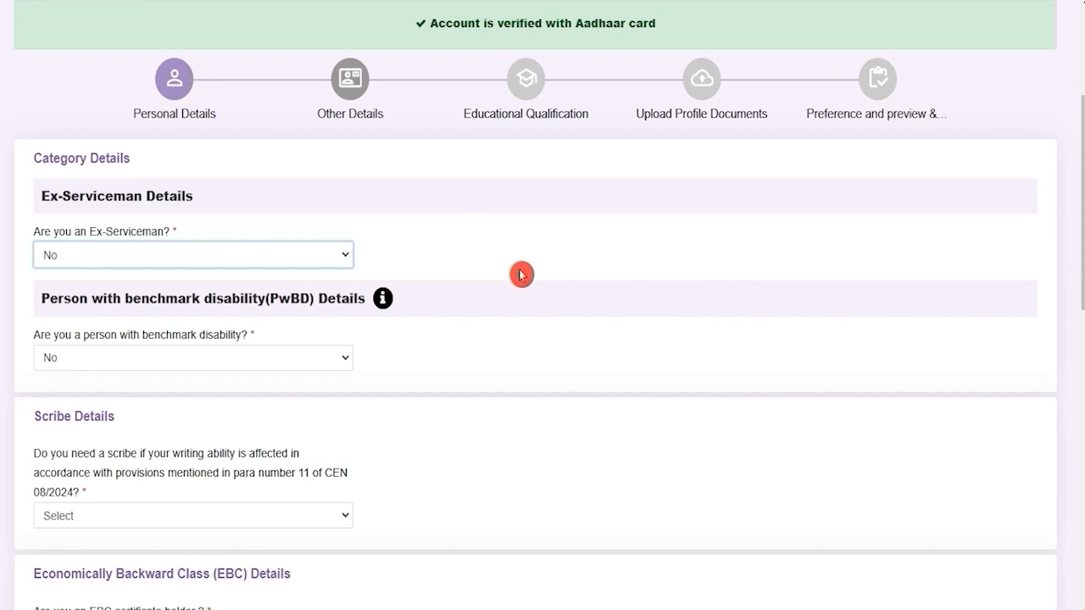
Try PwBD as Yes to see its disability fields, revert to No, and answer Scribe No.
drag(148, 299, 260, 304)
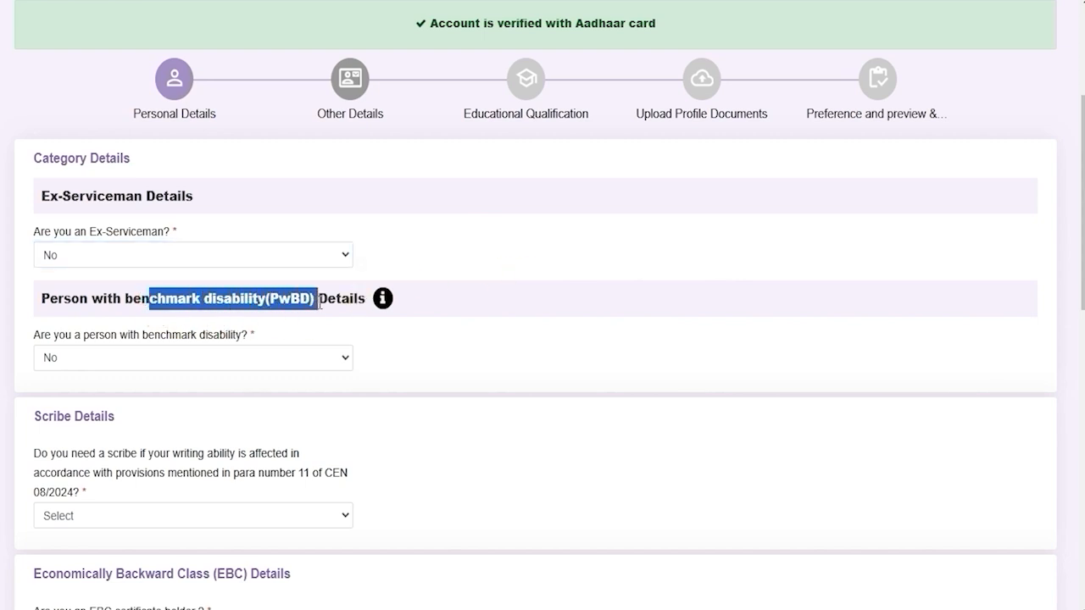
click(145, 358)
click(89, 402)
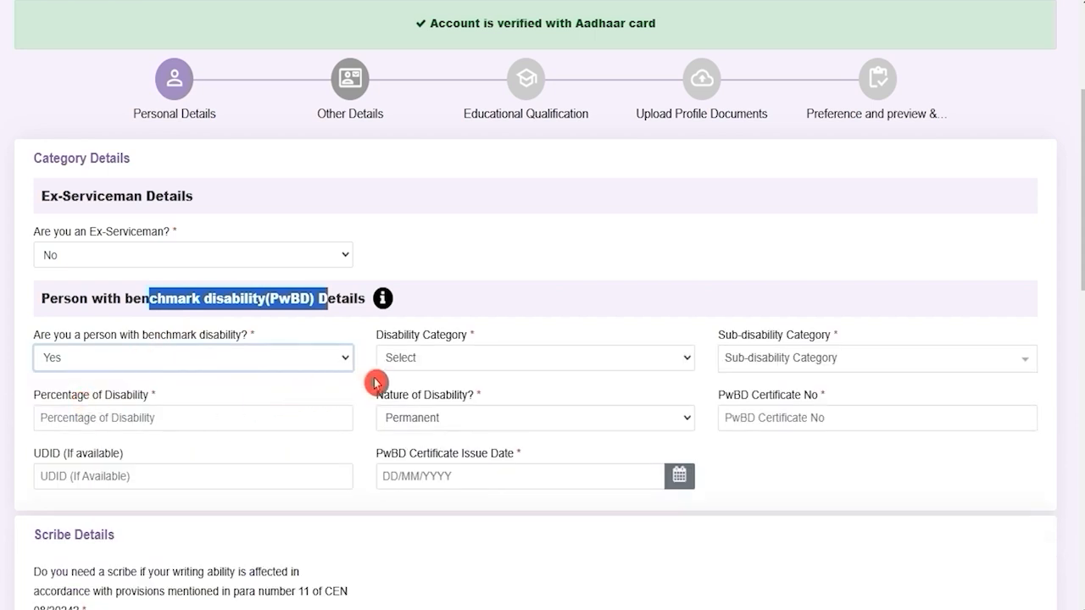
click(471, 356)
click(470, 354)
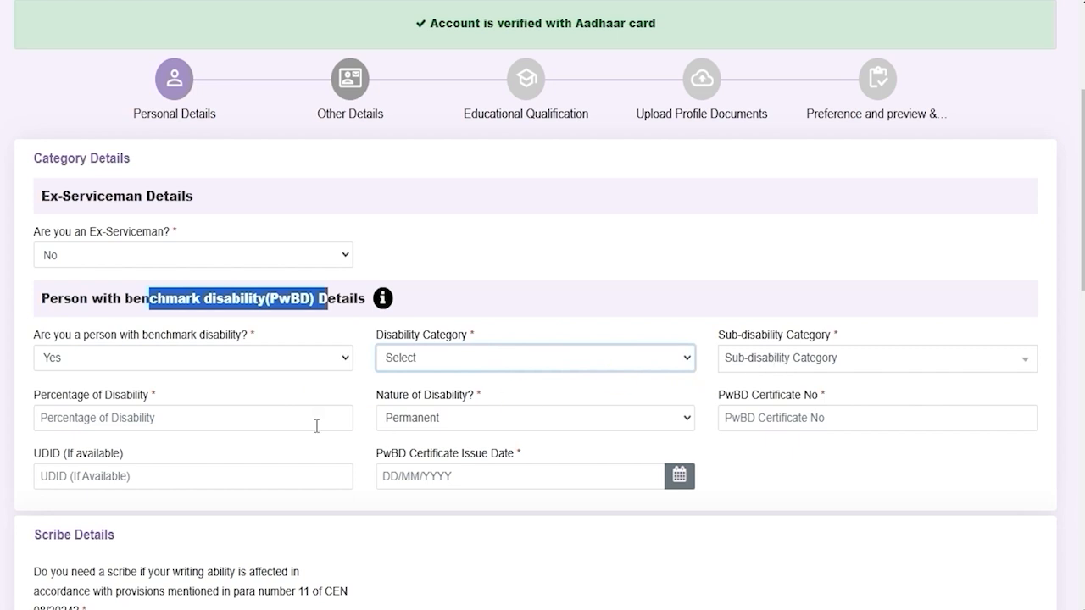
click(435, 423)
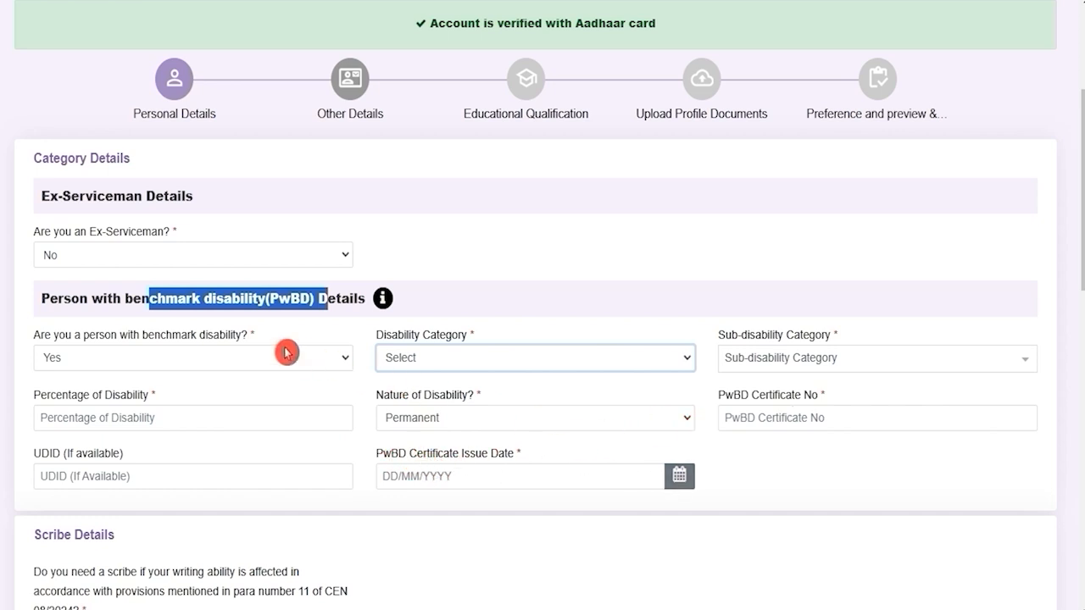
click(245, 358)
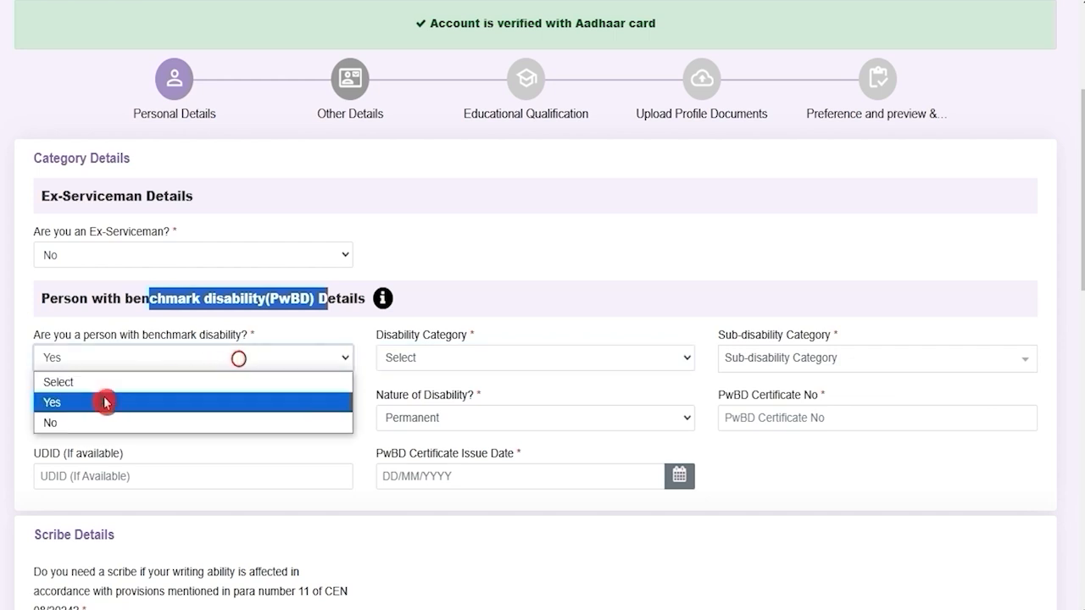
click(83, 423)
click(83, 415)
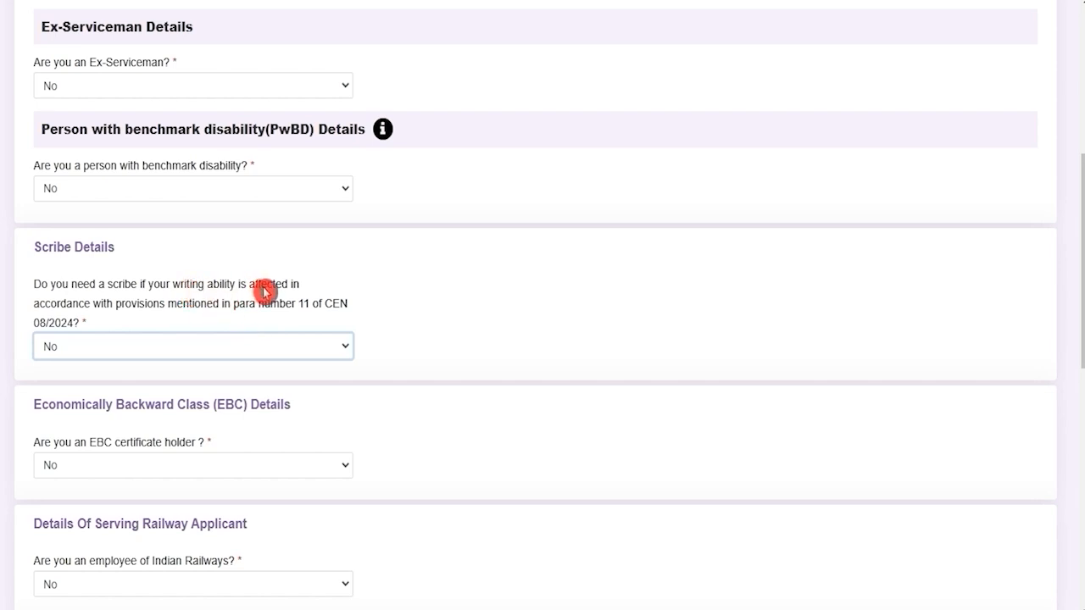
Set Scribe to Yes, accept its qualification notice, then revert to No.
click(154, 350)
click(97, 402)
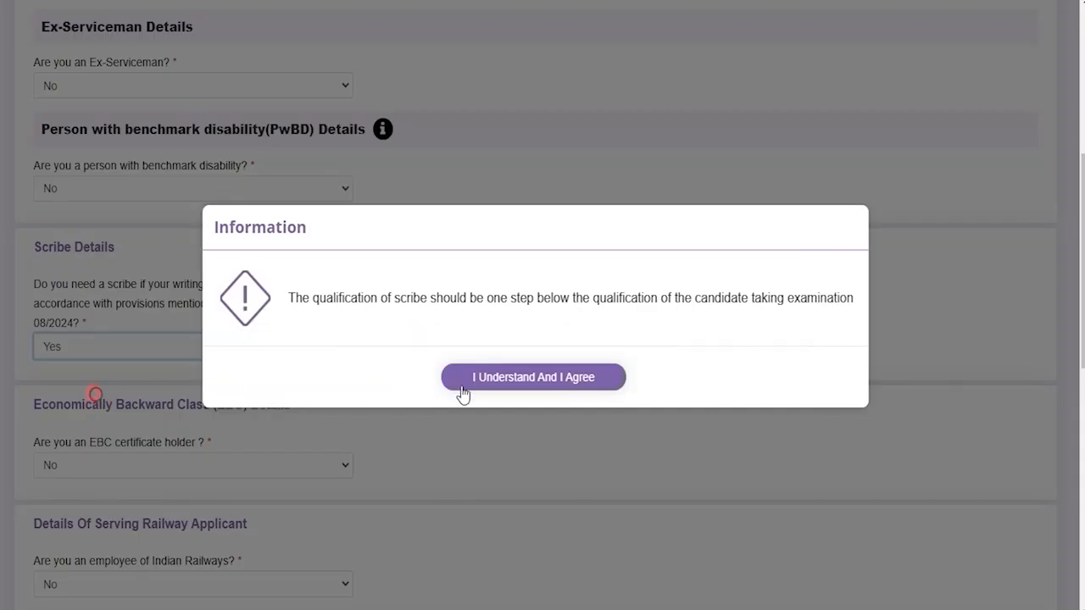
click(457, 381)
click(216, 352)
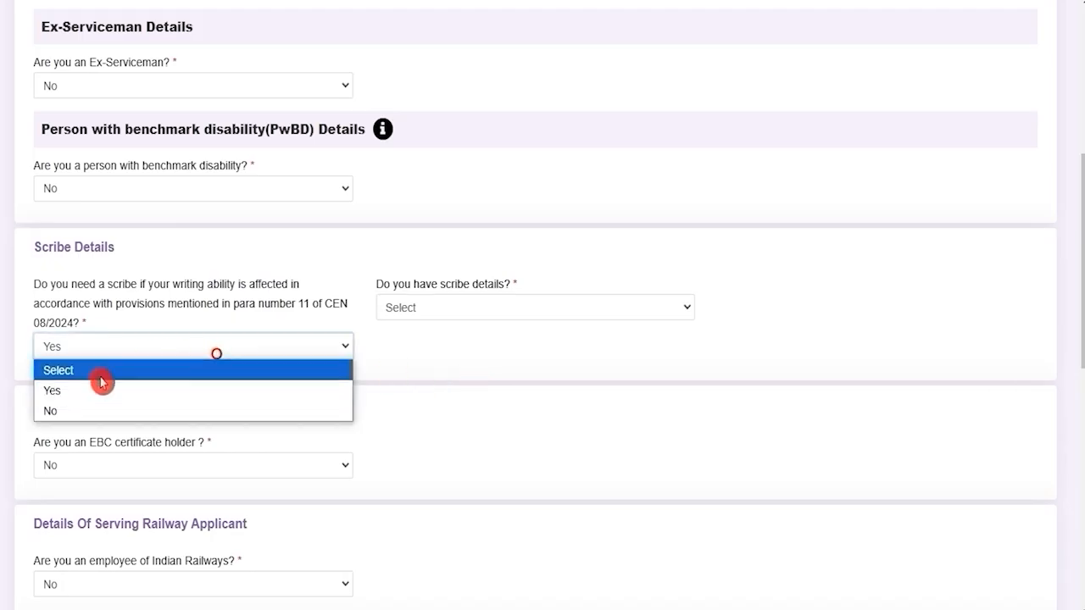
click(73, 413)
Set the EBC certificate question to Yes, accept its notice, then revert to No.
scroll(326, 384, down, 3)
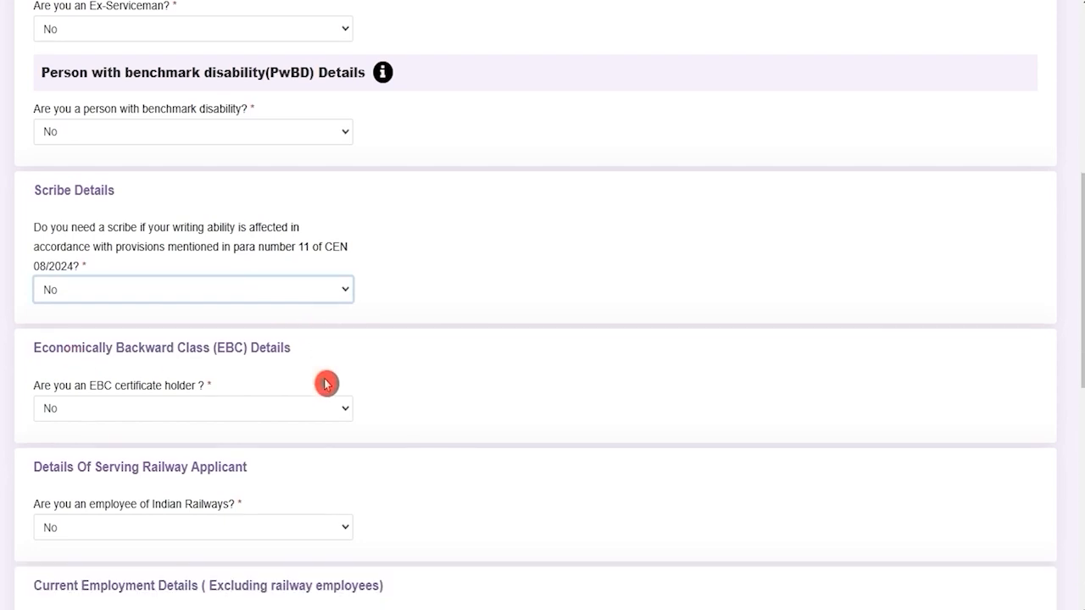
drag(79, 192, 167, 191)
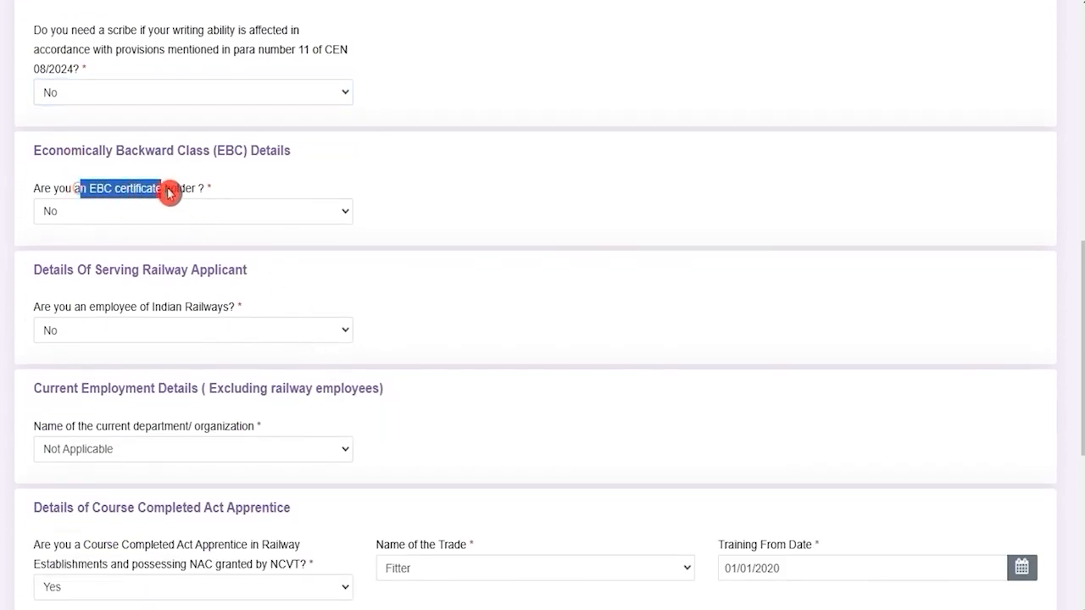
click(165, 213)
click(106, 252)
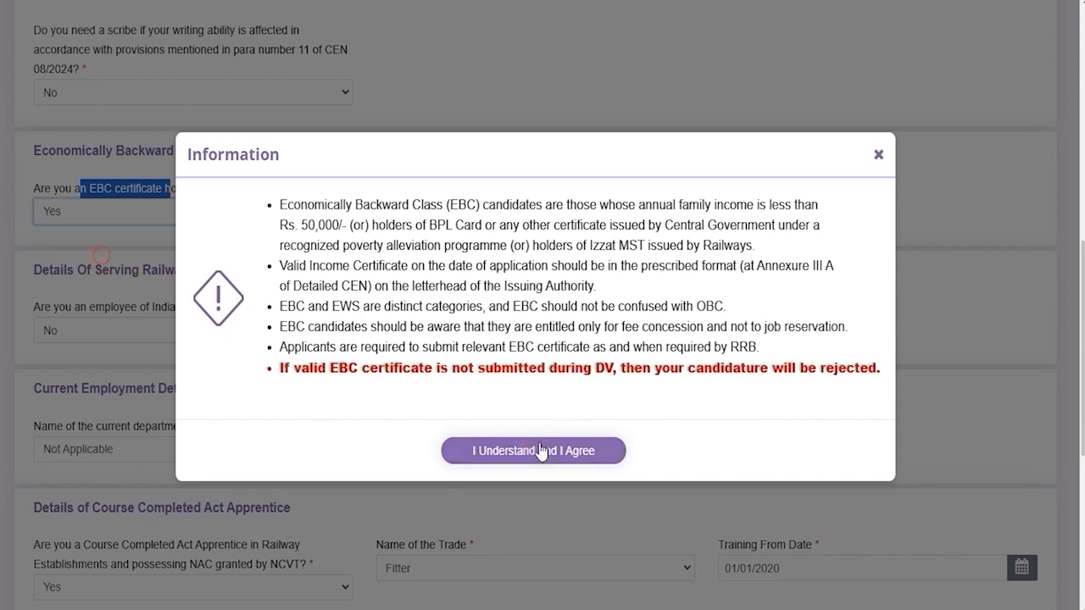
click(540, 451)
click(474, 223)
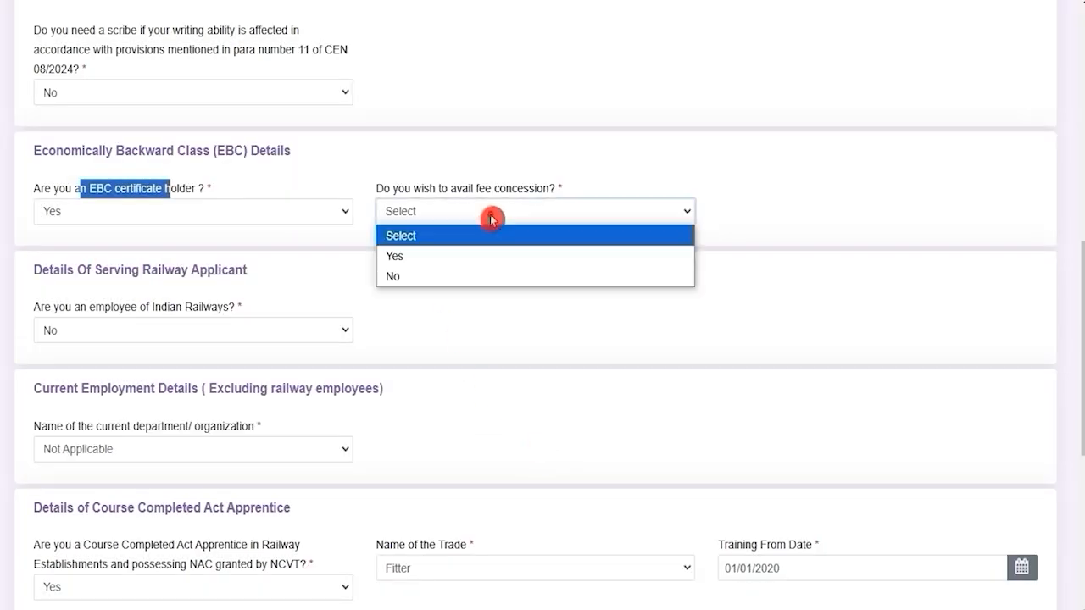
click(339, 212)
click(177, 287)
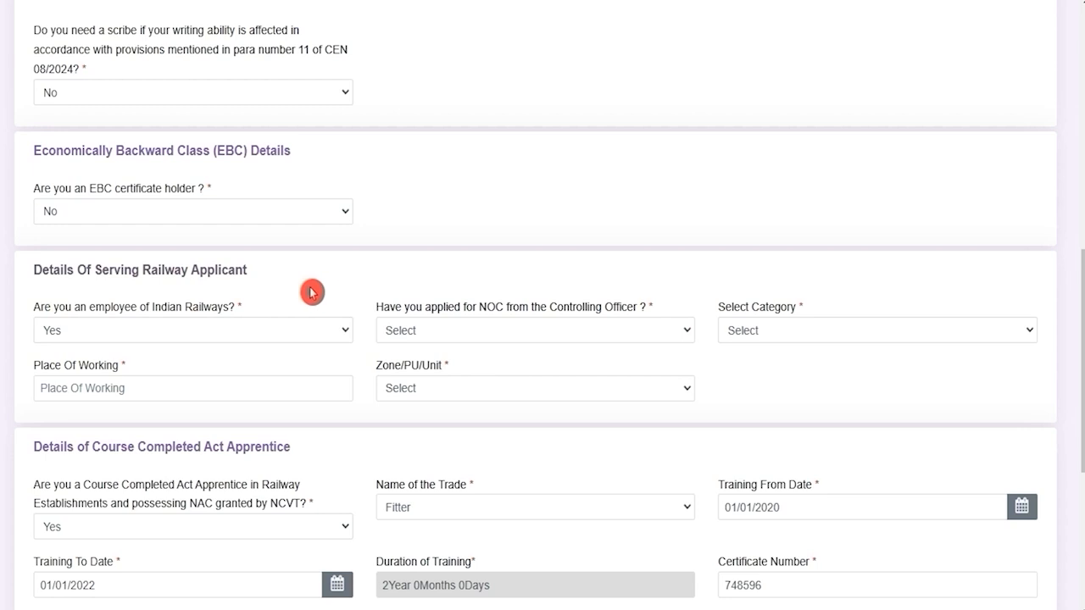
Answer No to the question about being an Indian Railways employee.
drag(75, 307, 201, 307)
click(188, 332)
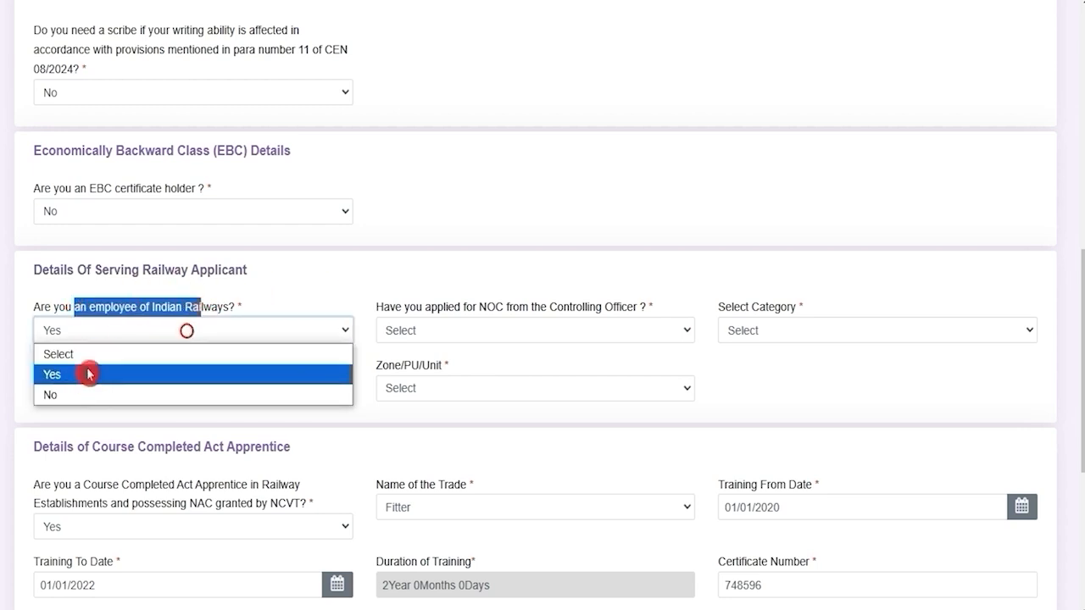
click(87, 374)
click(170, 330)
click(75, 392)
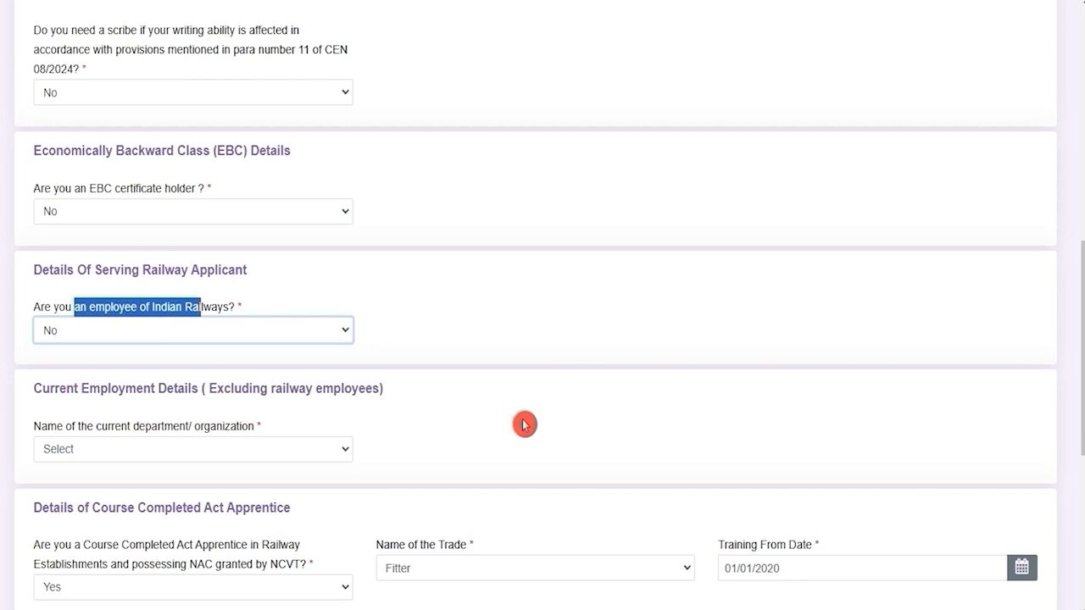
click(173, 388)
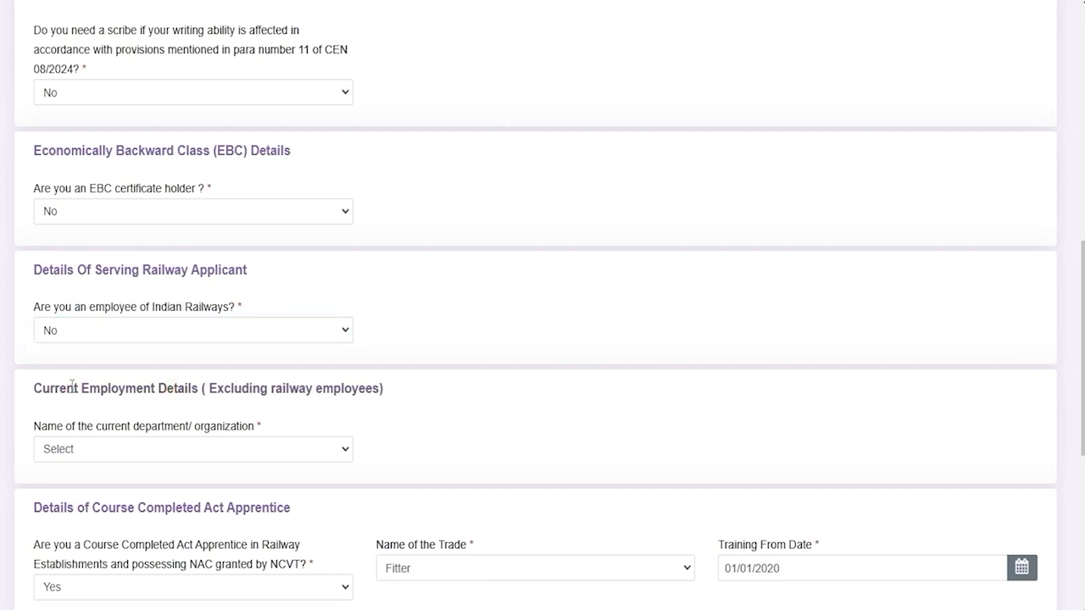
Set the current department/organization under Current Employment Details to Not Applicable.
drag(72, 388, 231, 388)
click(153, 449)
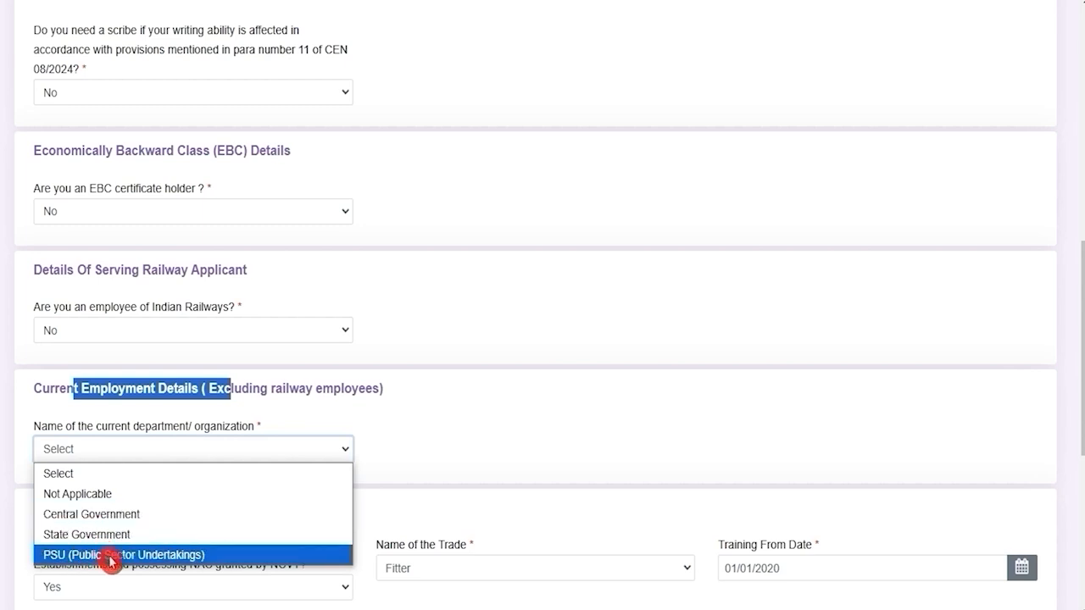
click(94, 494)
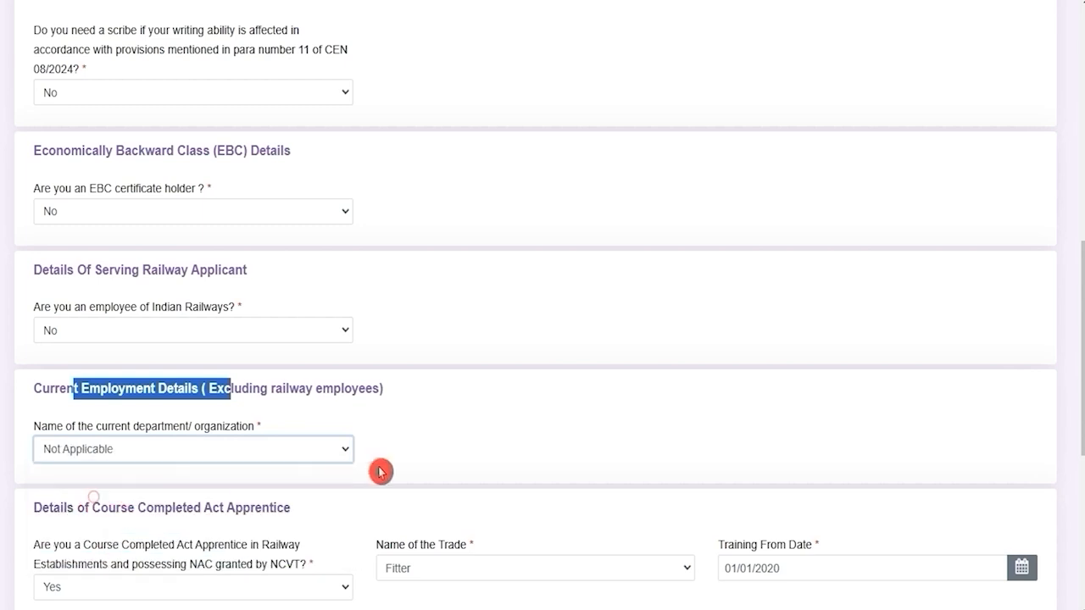
scroll(438, 449, down, 3)
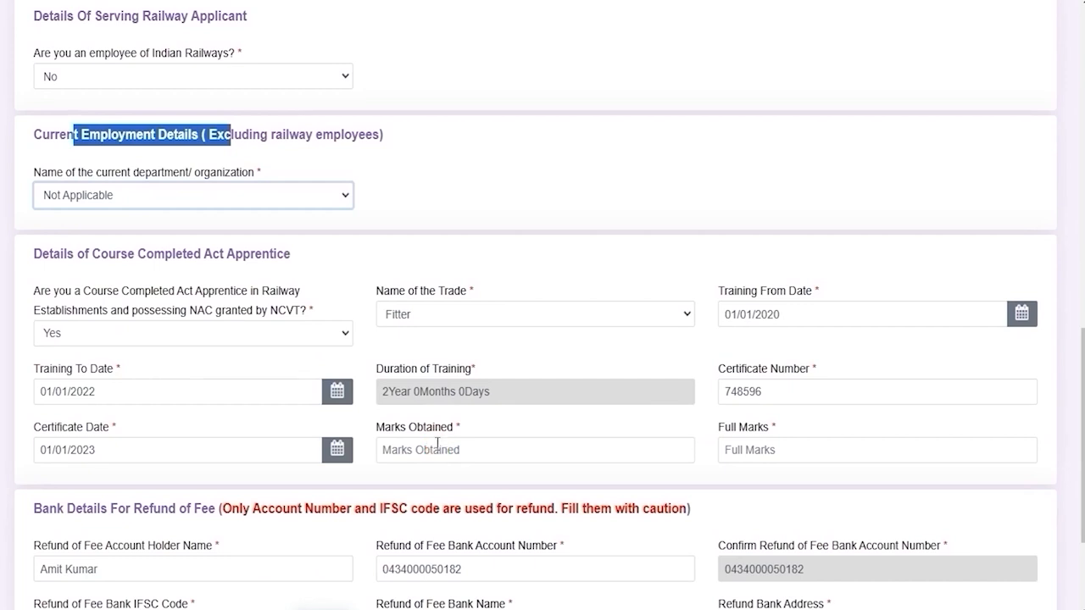
Toggle the Course Completed Act Apprentice answer to No and back to Yes.
scroll(437, 444, down, 1)
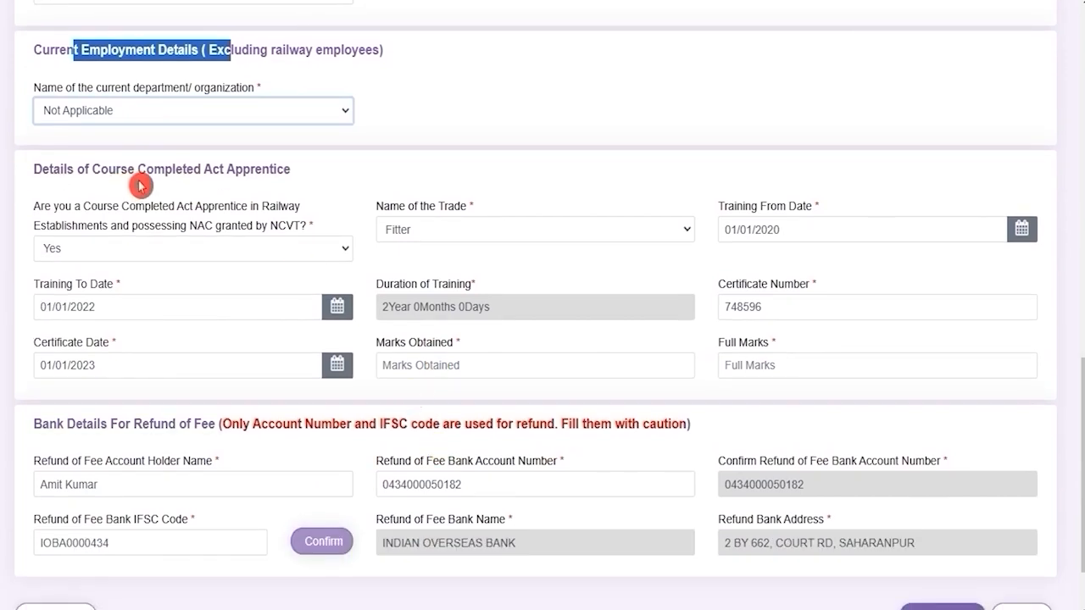
drag(61, 170, 237, 168)
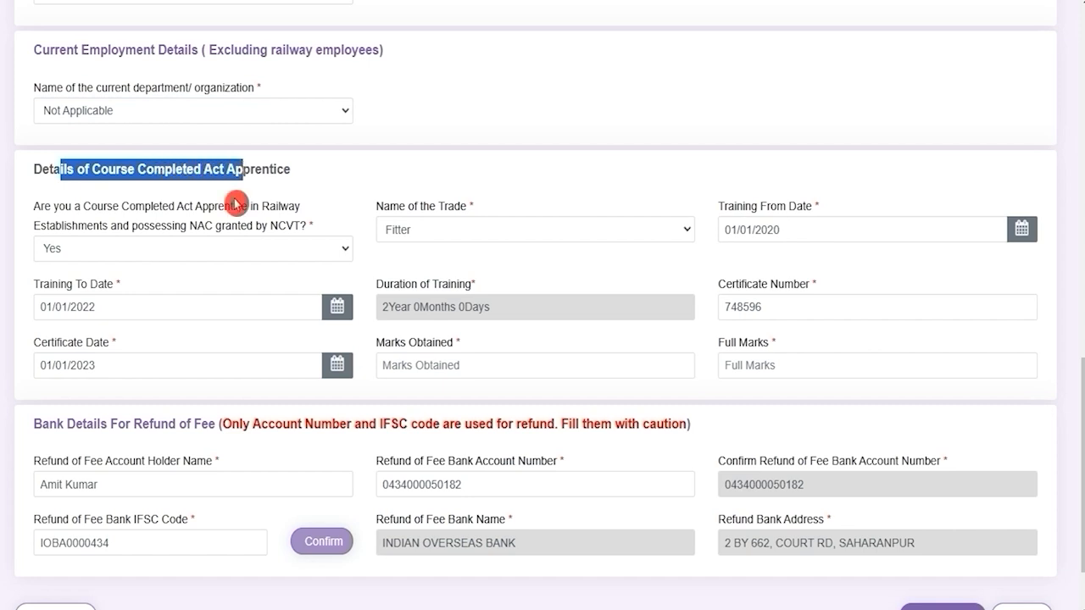
click(226, 247)
click(99, 293)
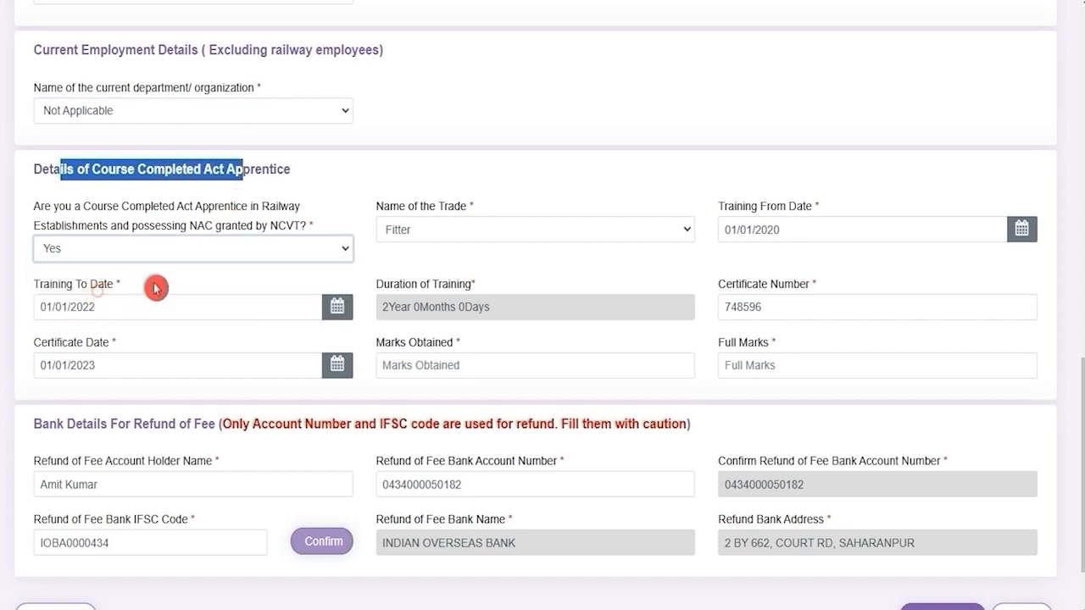
click(236, 247)
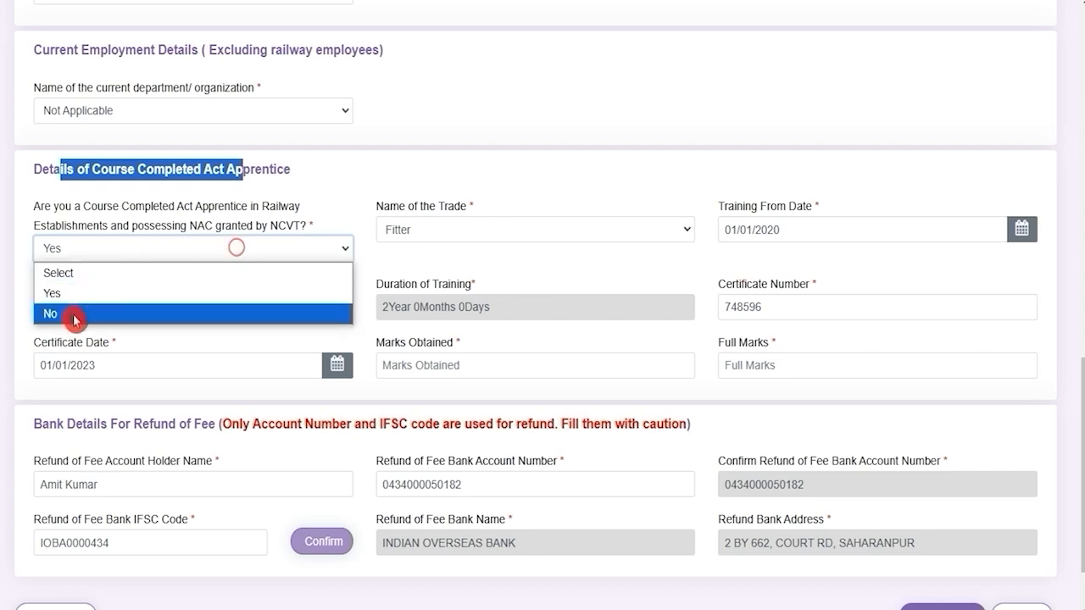
click(73, 313)
click(134, 271)
click(83, 317)
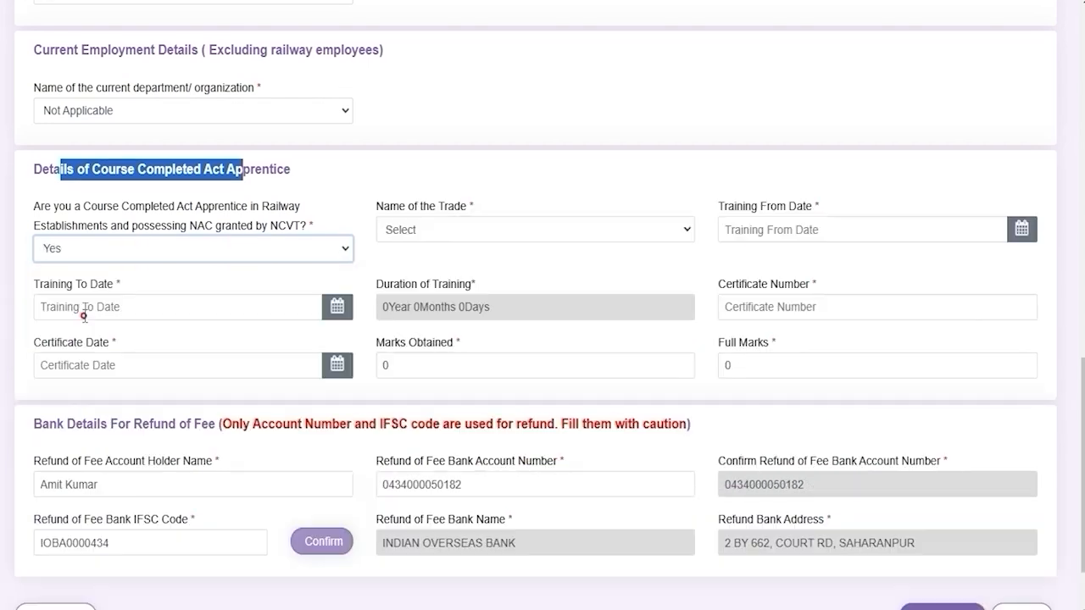
Select Fitter as the apprentice trade and go through the training and certificate date fields.
click(453, 229)
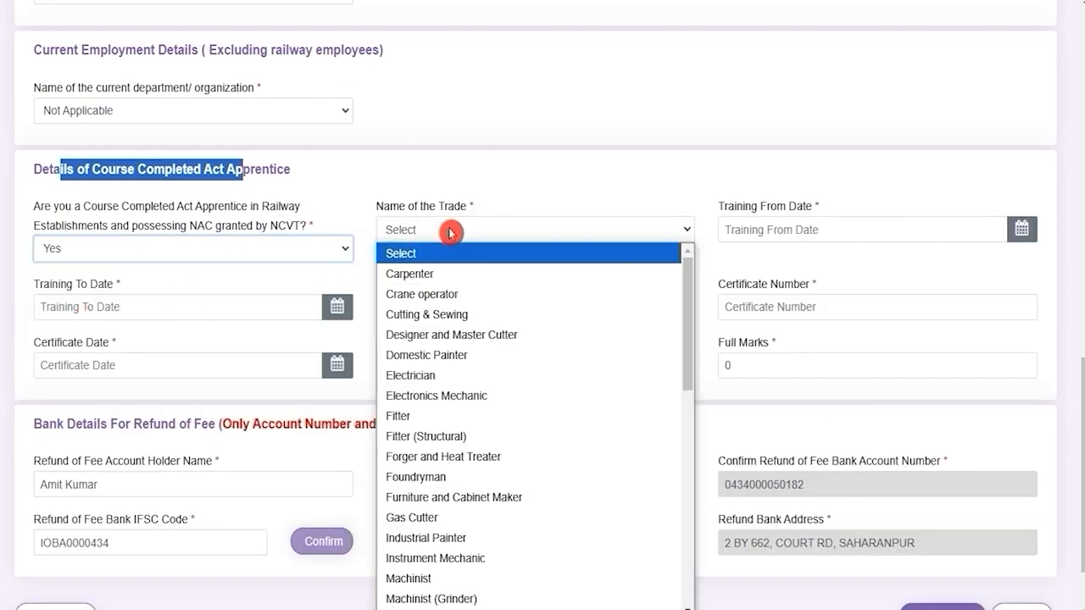
click(447, 416)
click(756, 231)
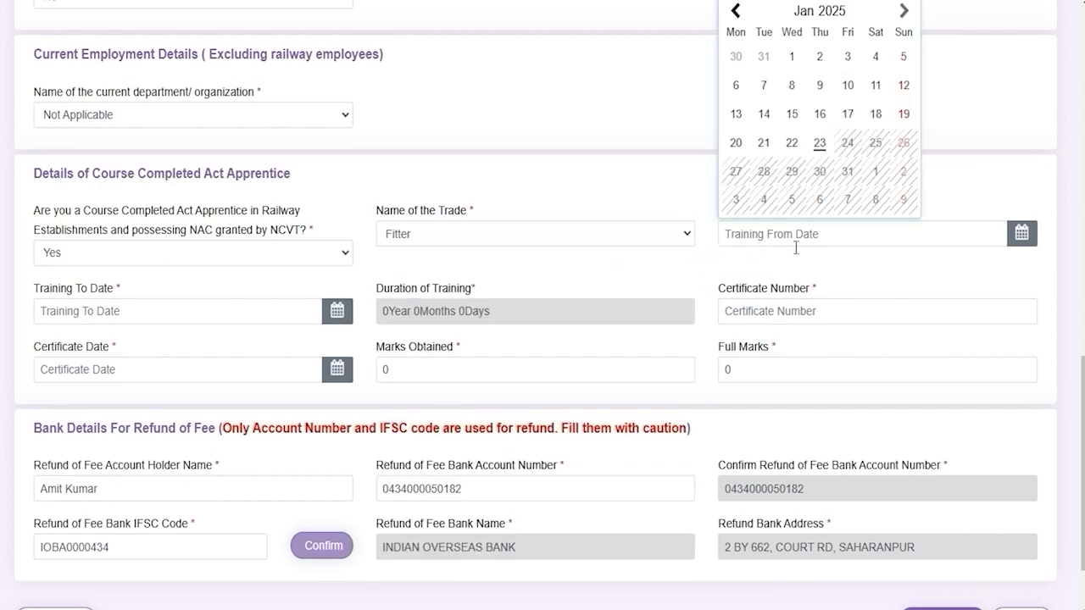
click(128, 312)
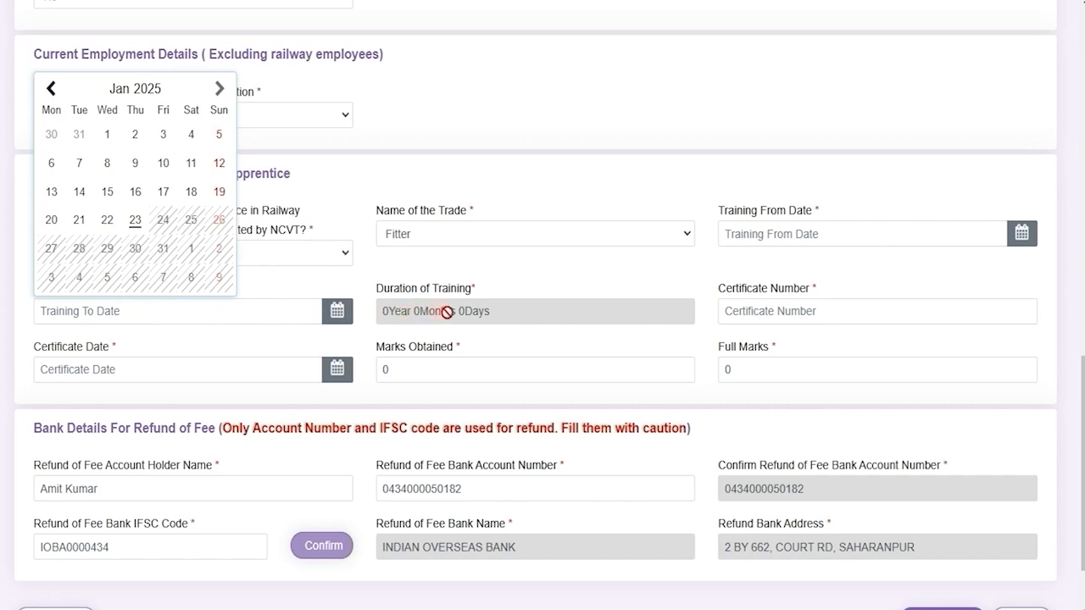
click(822, 310)
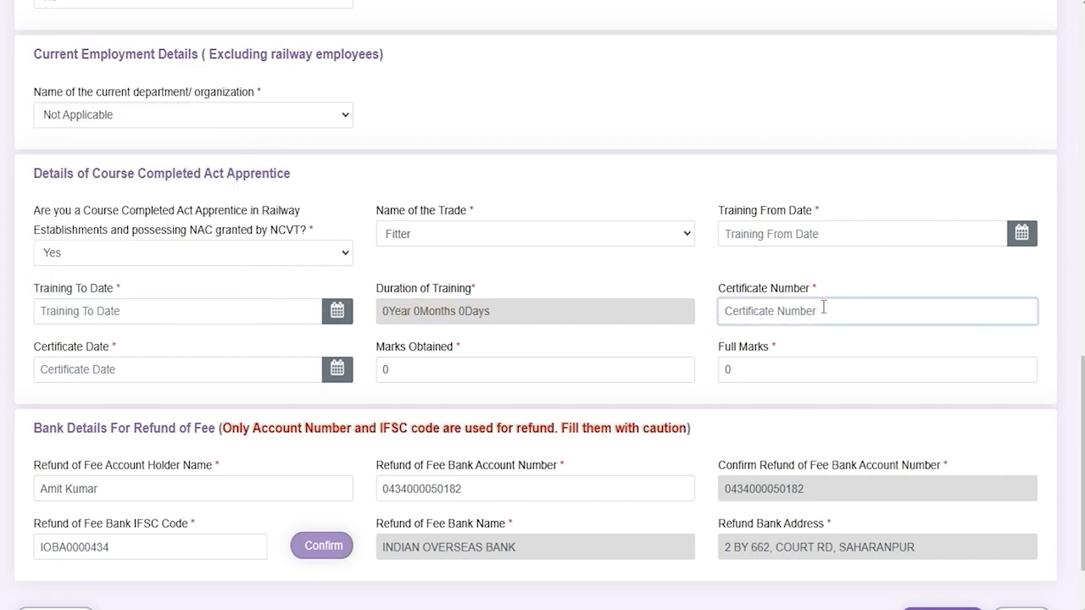
click(122, 370)
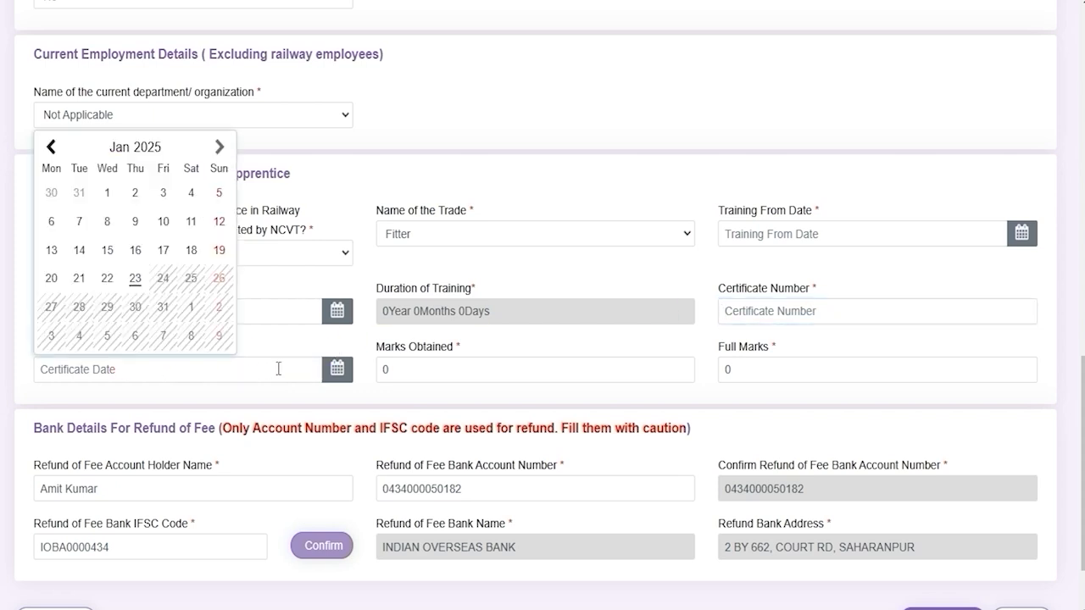
Enter marks obtained 450 and full marks 600 for the apprenticeship.
click(432, 372)
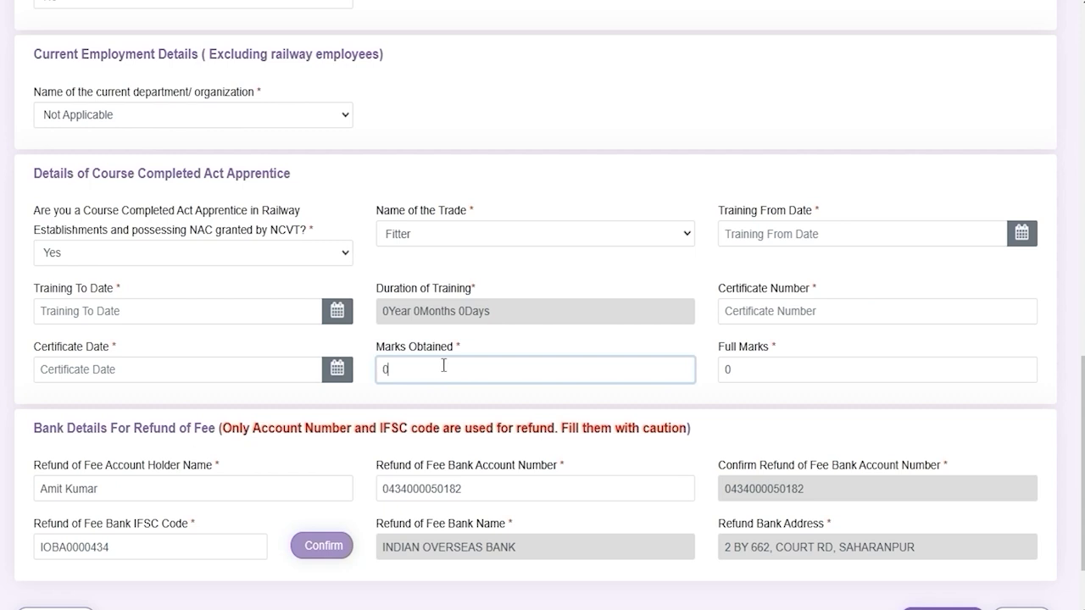
click(772, 375)
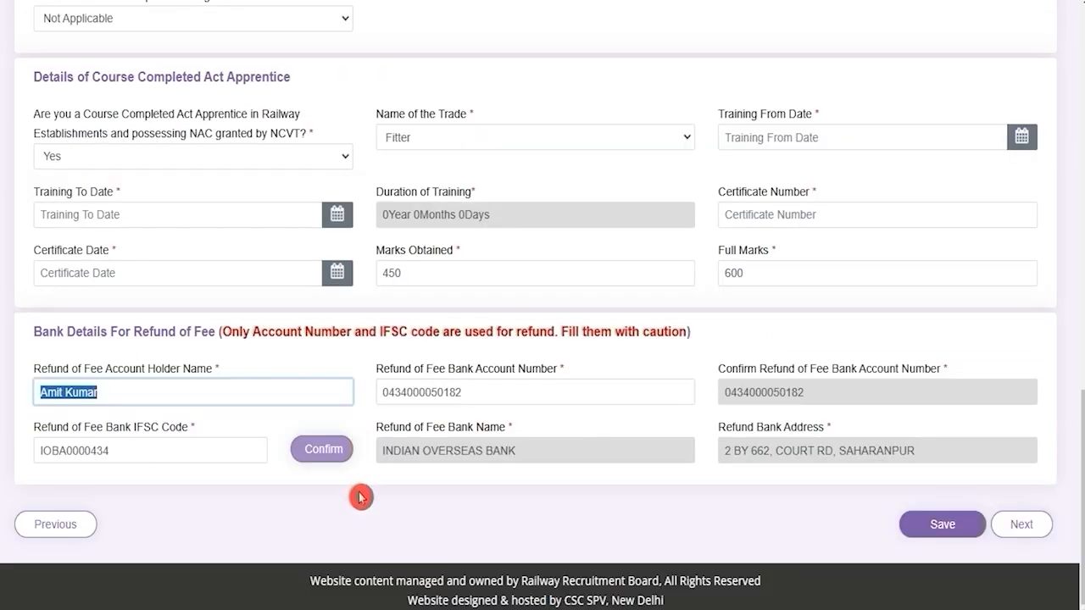
click(359, 492)
drag(50, 327, 191, 332)
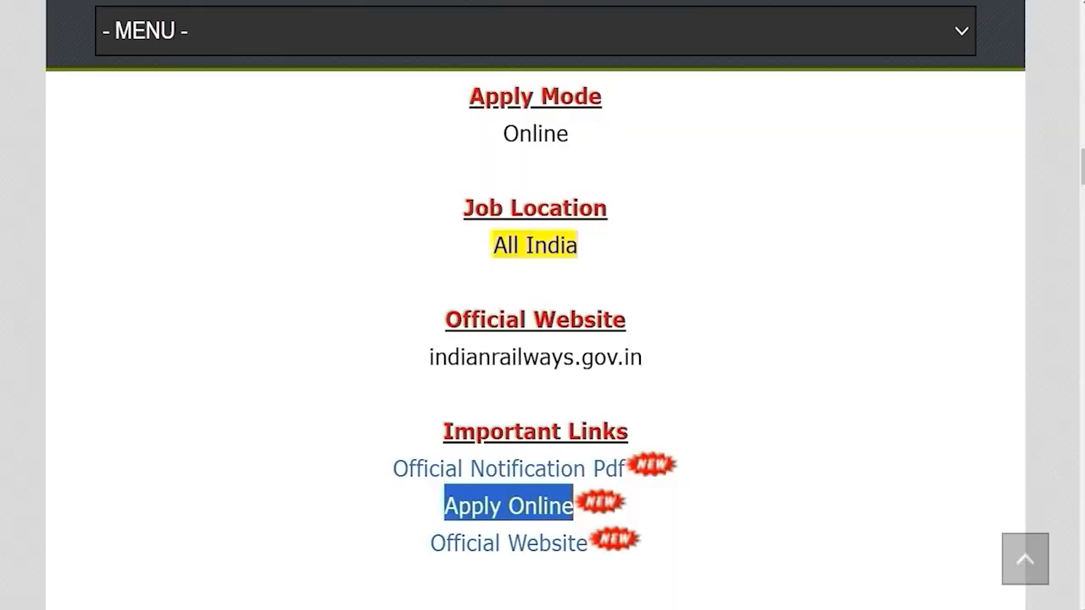
Check the 500 UR/OBC fee and 250 SC/ST/PWD/Women fee, then return to the RRB form.
scroll(423, 375, up, 5)
drag(462, 243, 612, 242)
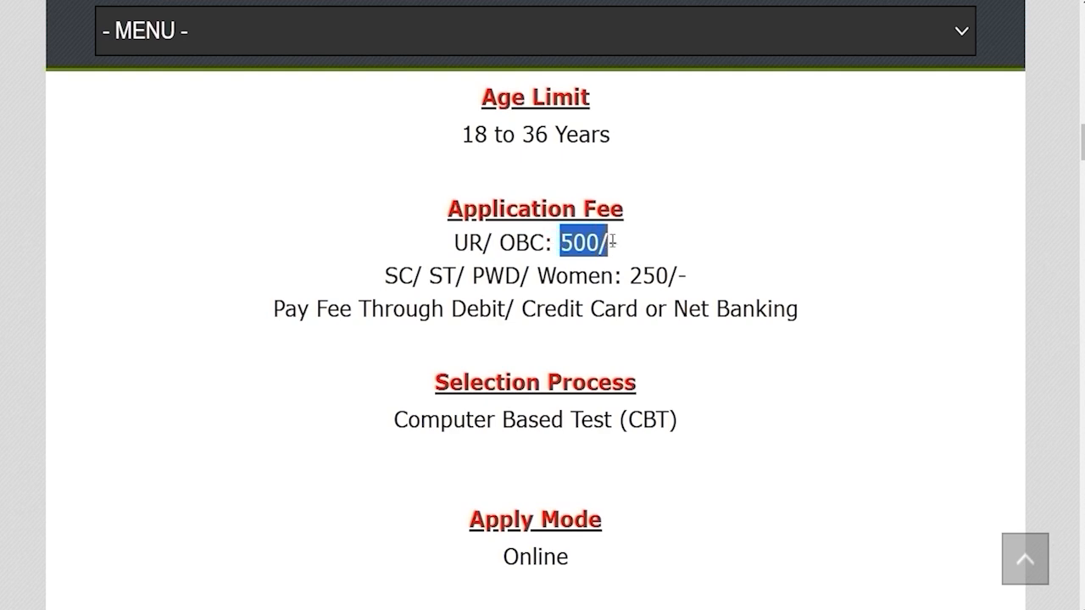
drag(388, 274, 678, 276)
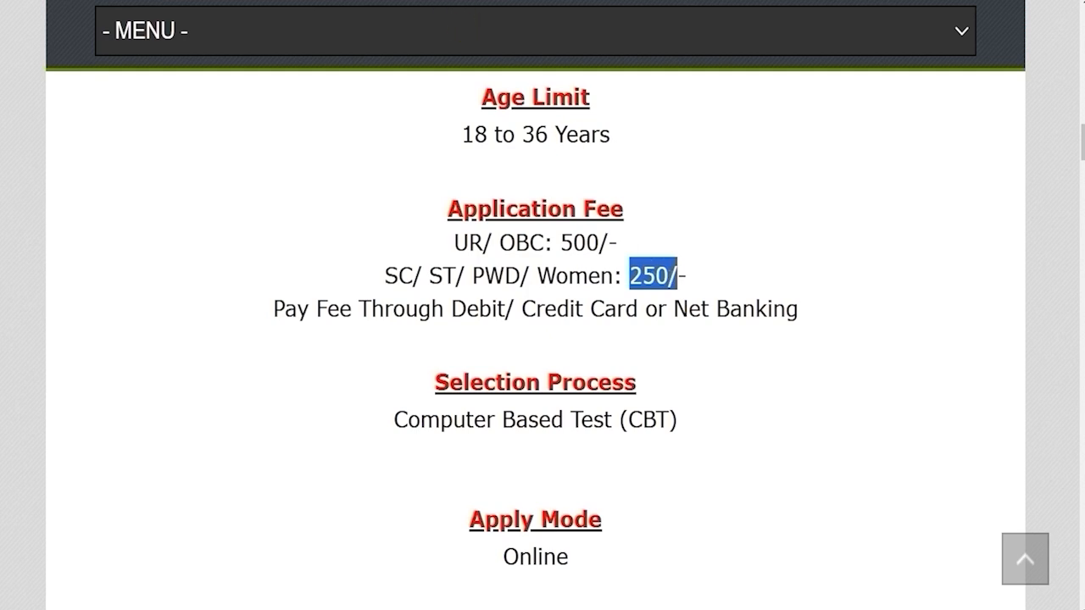
click(512, 1)
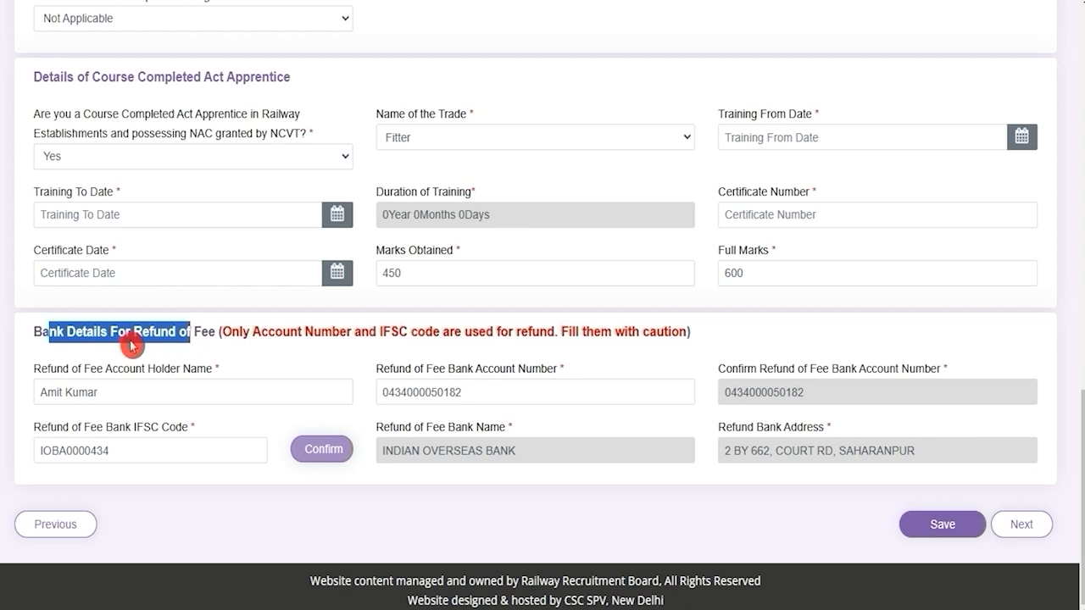
Review the refund account holder, account number, IFSC, bank name and address fields, then proceed to Educational Qualification.
drag(129, 368, 230, 368)
click(421, 374)
drag(425, 374, 525, 370)
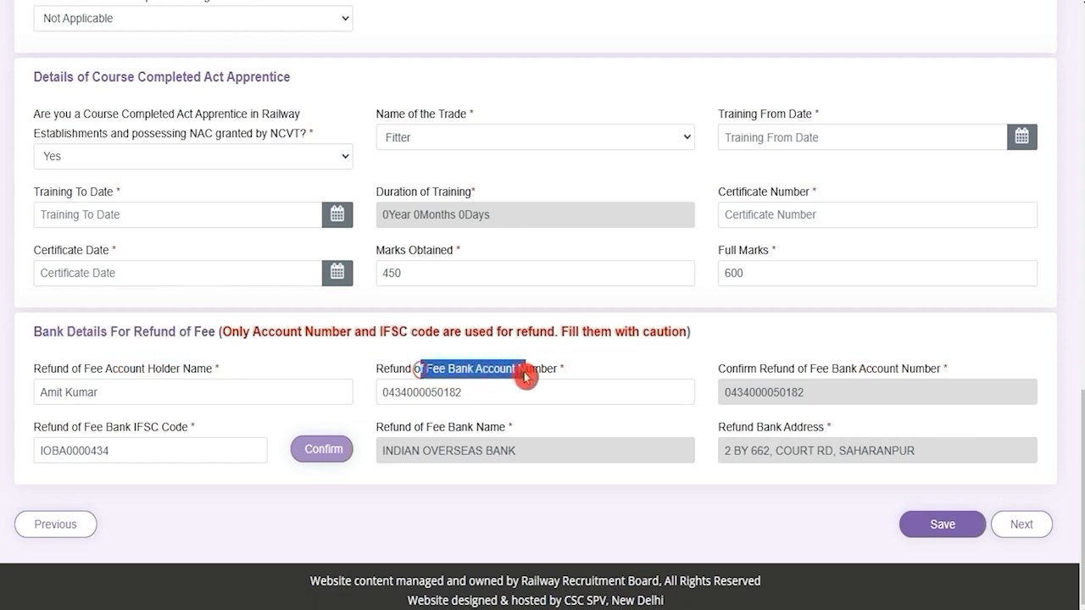
drag(769, 366, 811, 381)
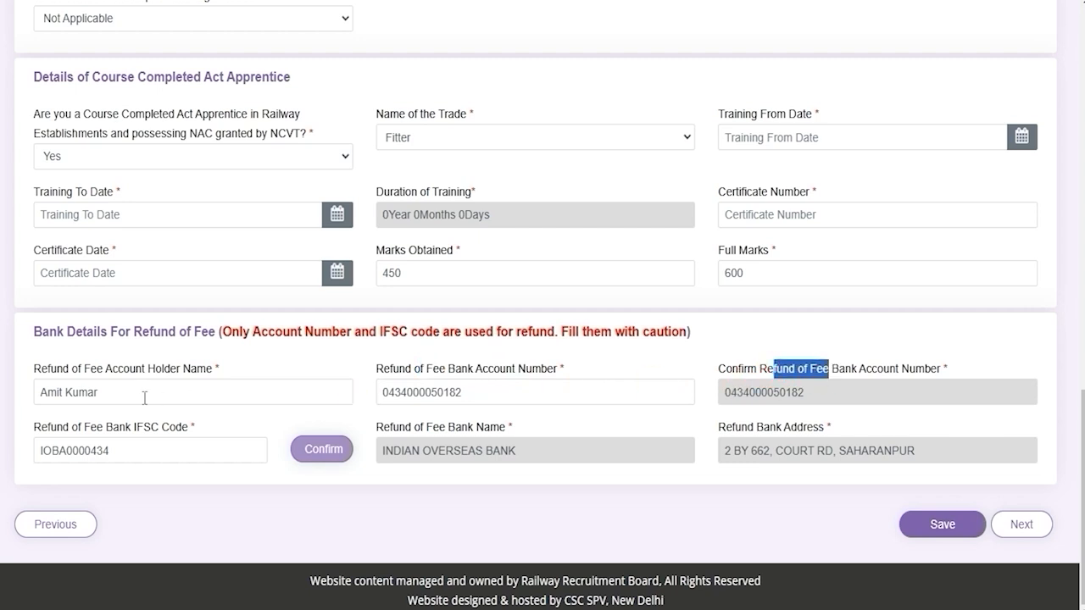
drag(95, 427, 179, 431)
click(443, 430)
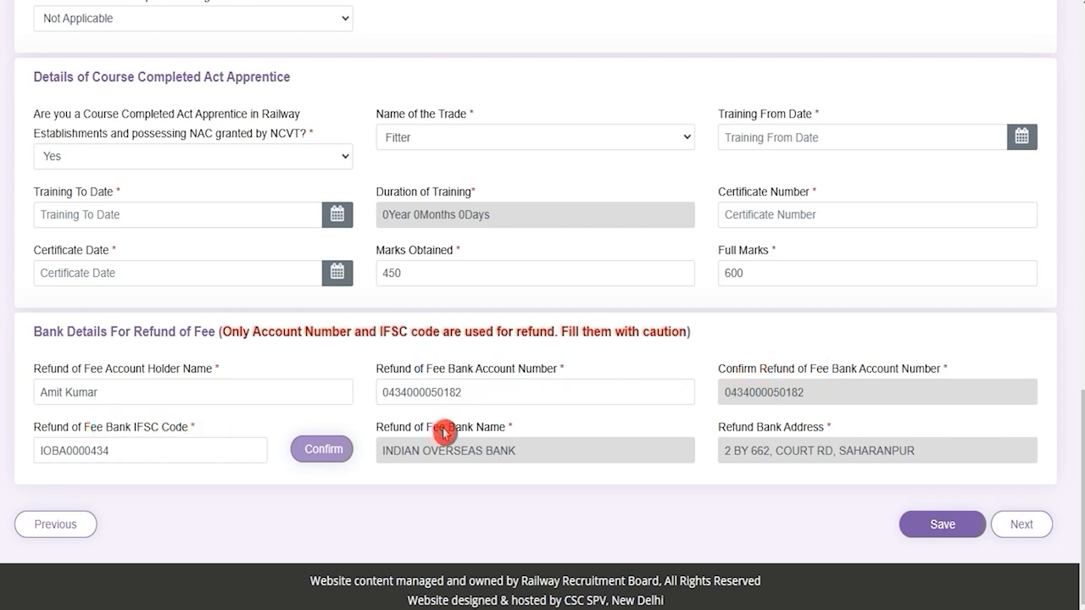
drag(442, 430, 474, 429)
click(744, 438)
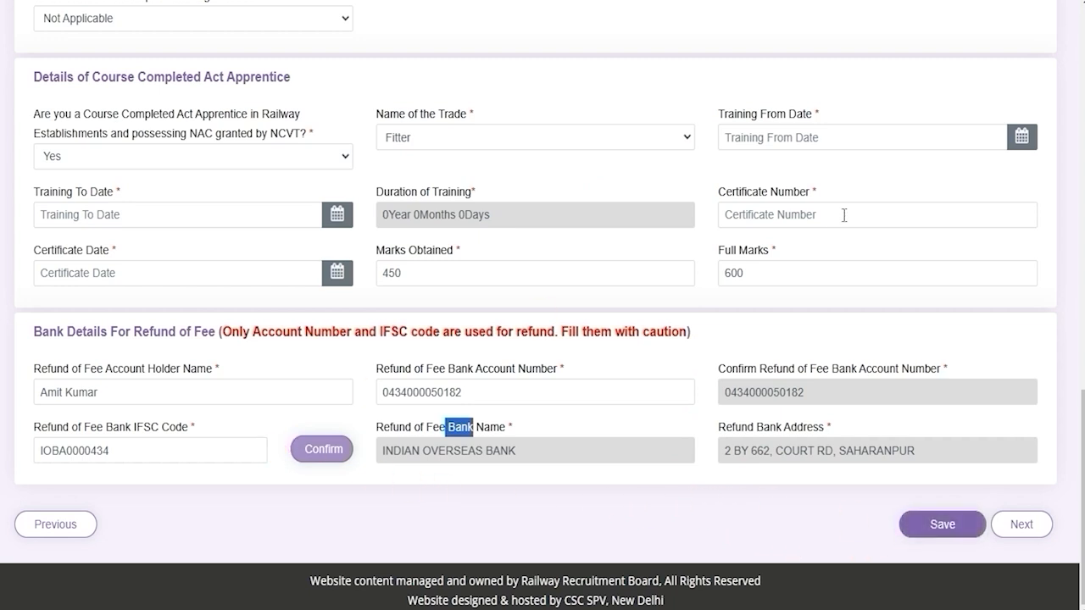
click(1035, 534)
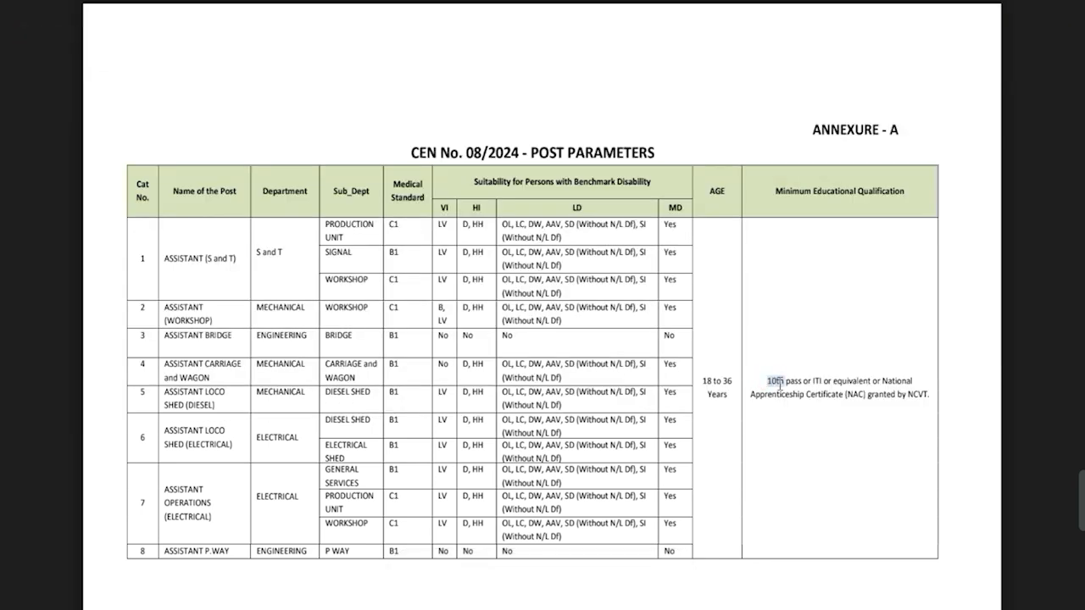
drag(801, 380, 822, 380)
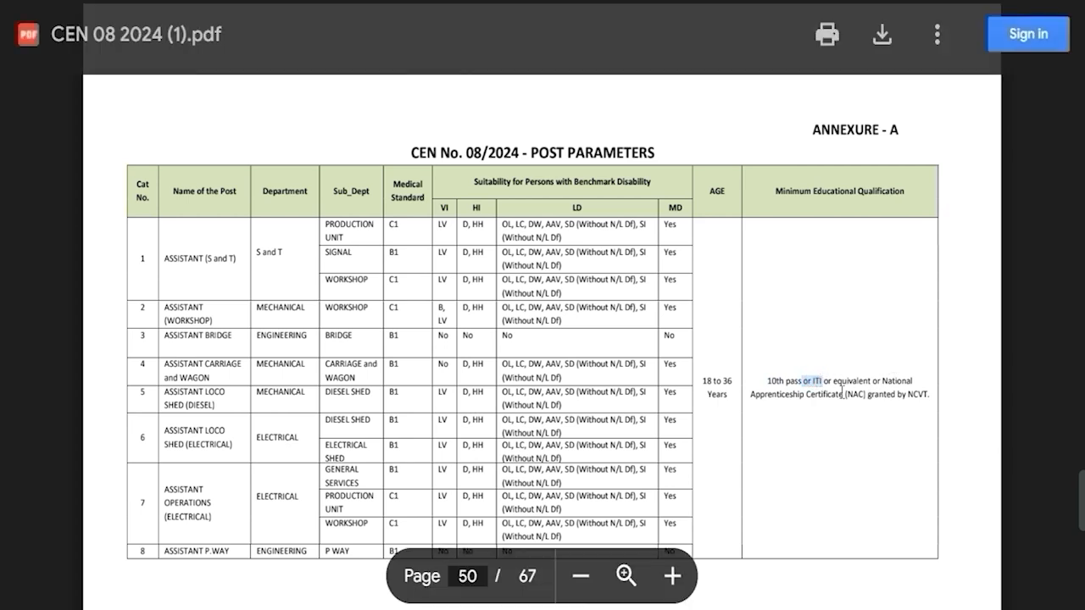
double_click(868, 394)
drag(910, 396, 922, 398)
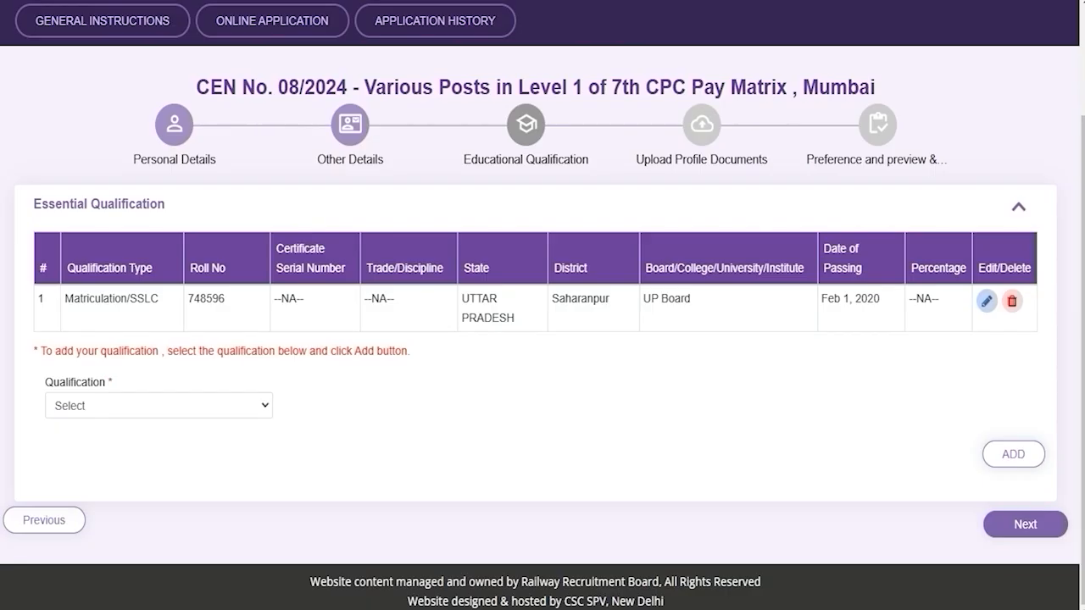
Open the Matriculation/SSLC entry for editing and review its type, state, district, board, passing date and roll number.
click(987, 302)
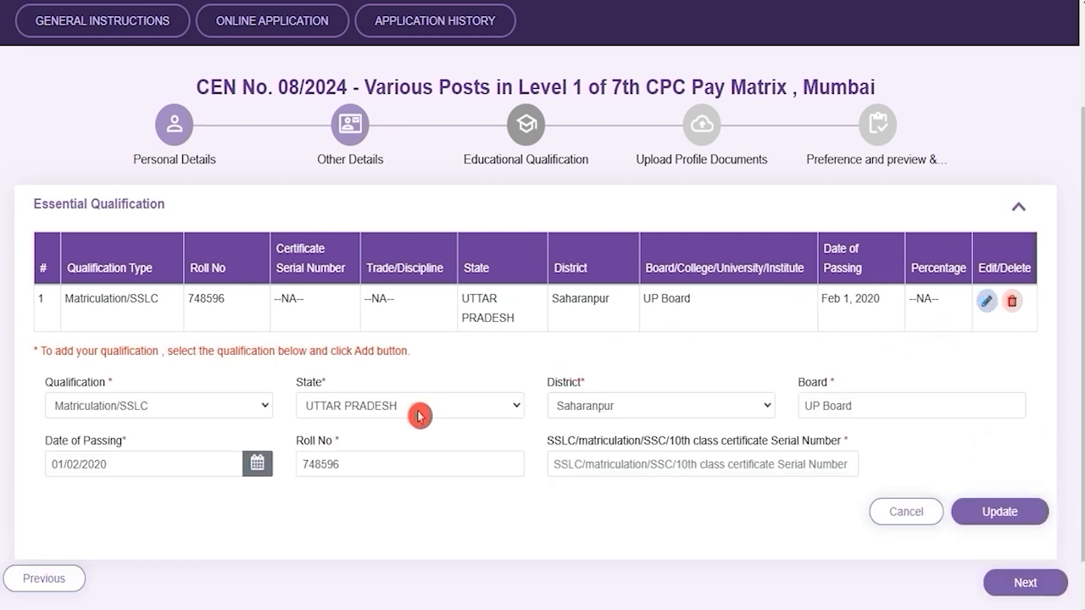
click(181, 406)
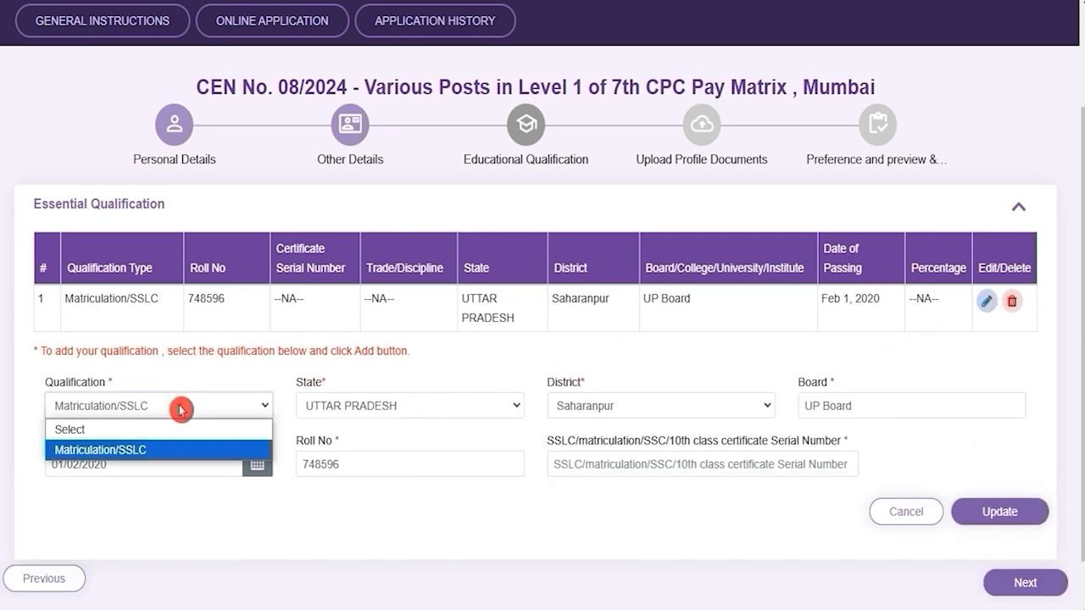
click(181, 409)
click(357, 406)
click(357, 406)
click(661, 409)
click(661, 409)
click(845, 409)
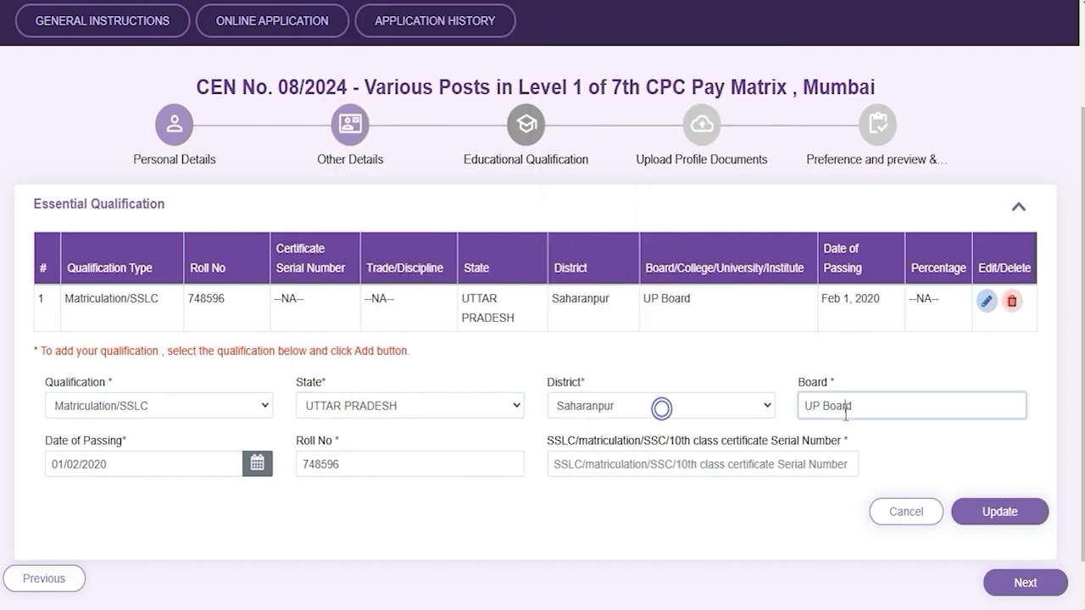
click(153, 466)
click(329, 517)
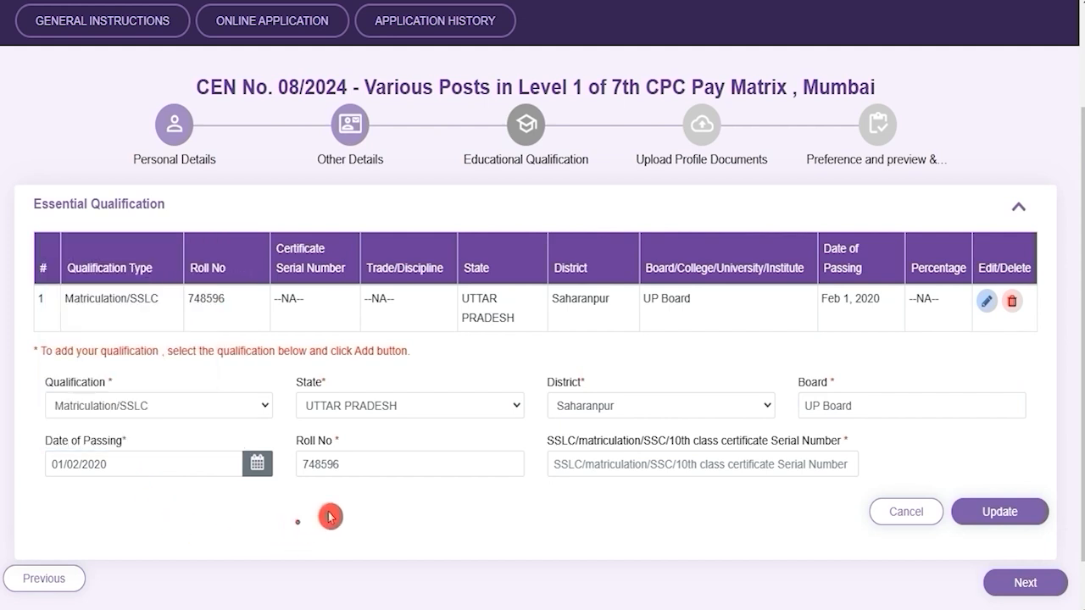
click(381, 463)
Enter the certificate serial number and update the Matriculation/SSLC entry.
click(718, 464)
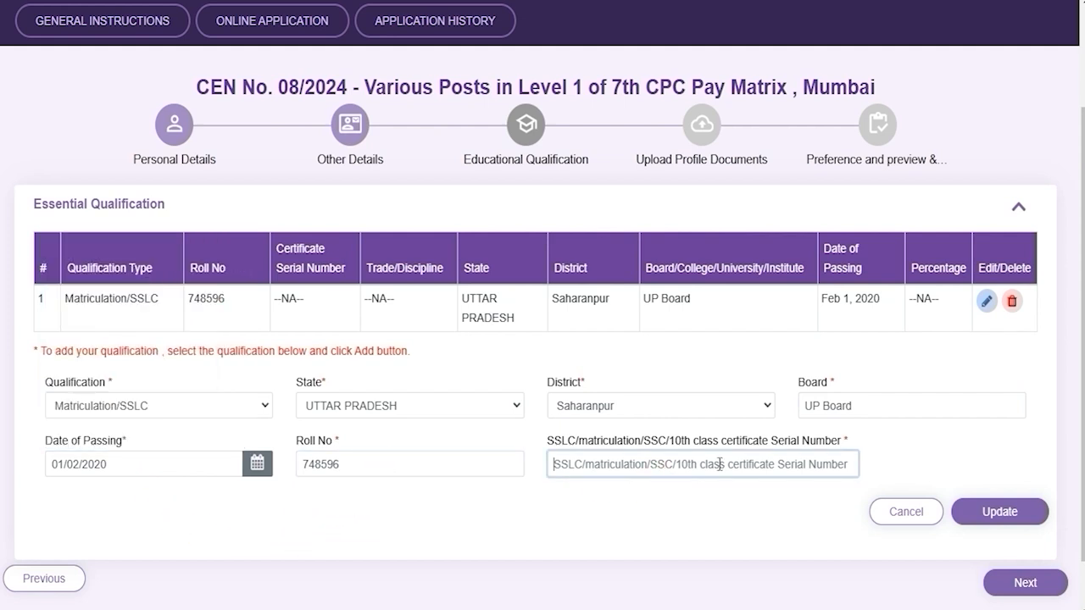
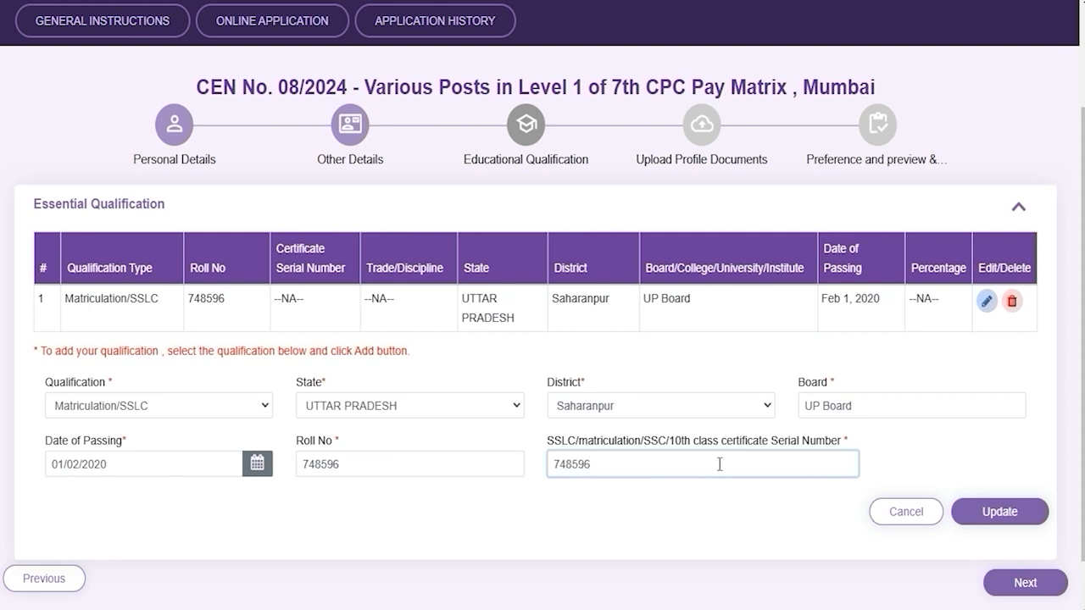
click(997, 517)
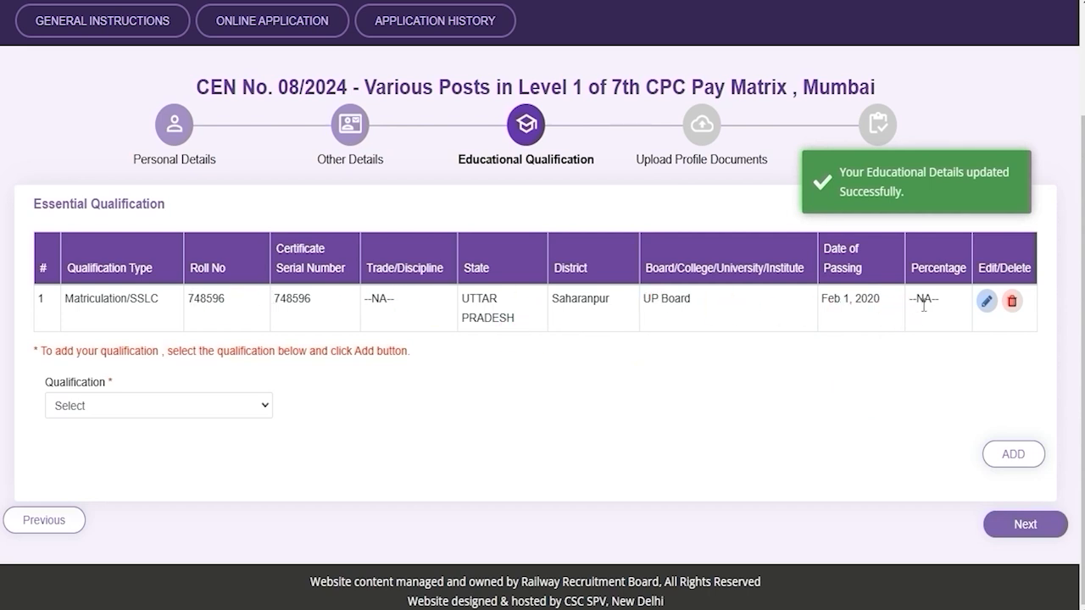
click(149, 406)
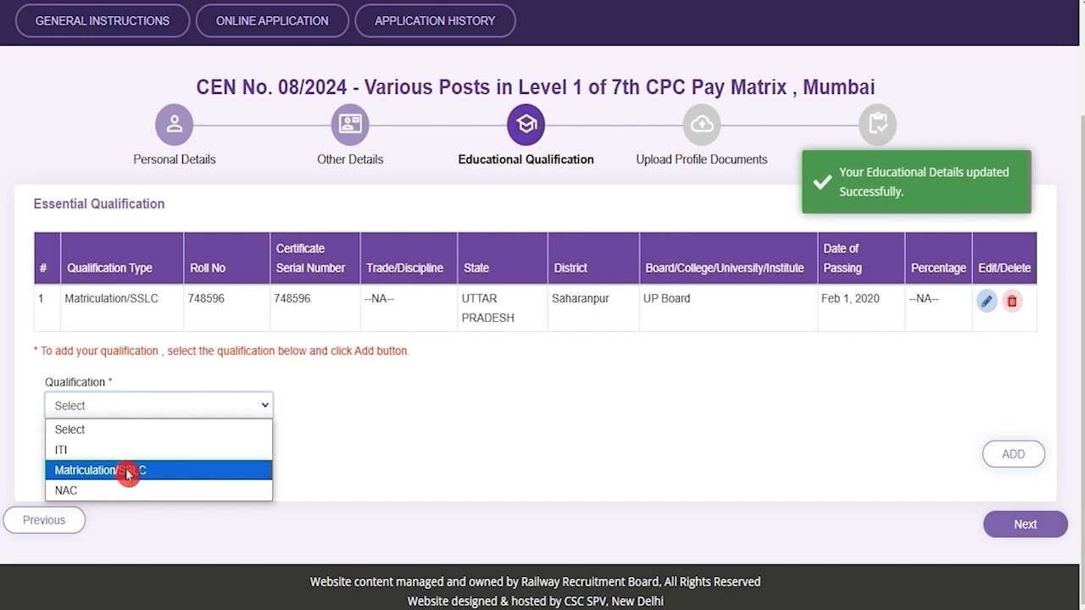
Start an ITI qualification with trade Any Discipline, state UTTAR PRADESH and district Saharanpur.
click(513, 405)
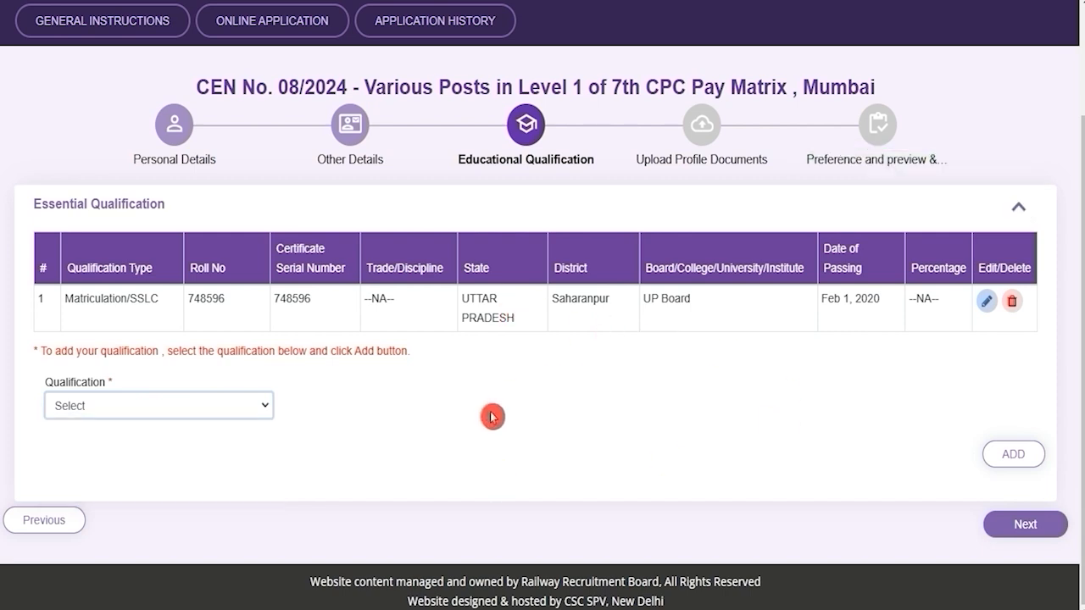
click(134, 409)
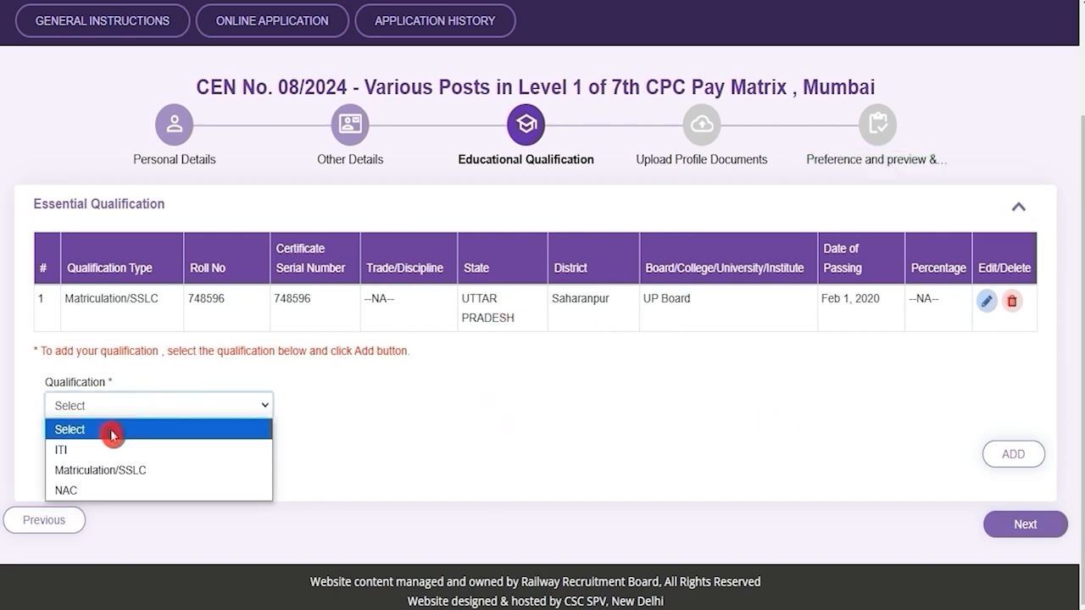
click(90, 450)
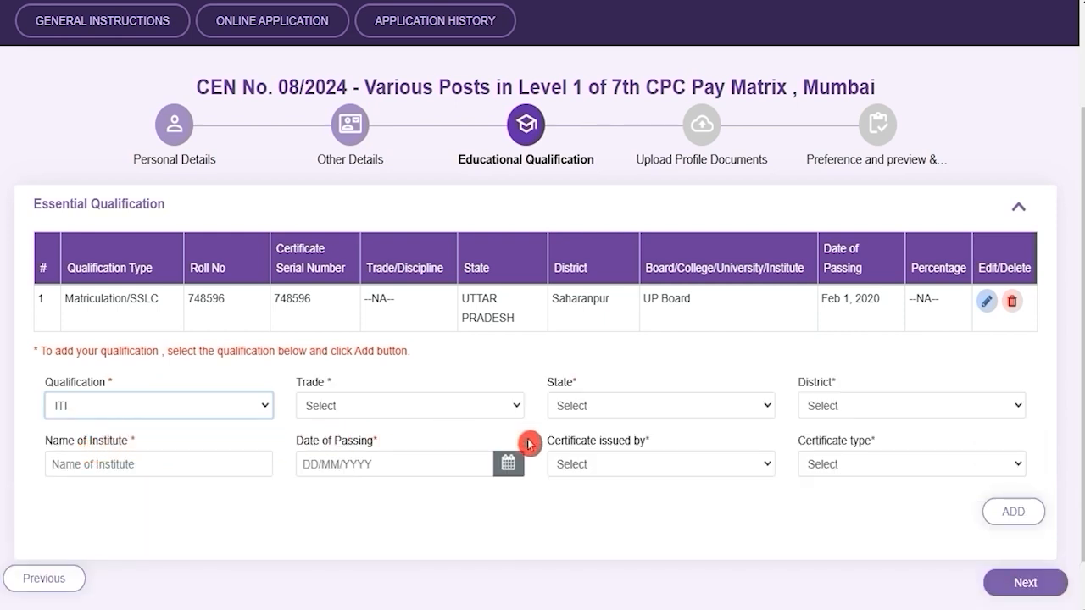
click(341, 407)
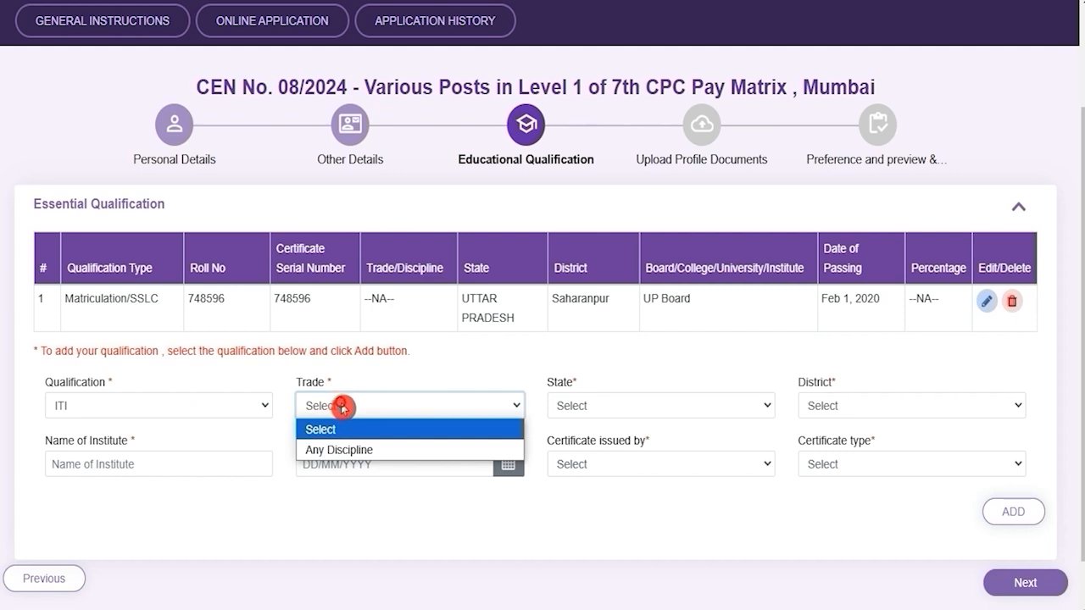
click(351, 449)
click(619, 411)
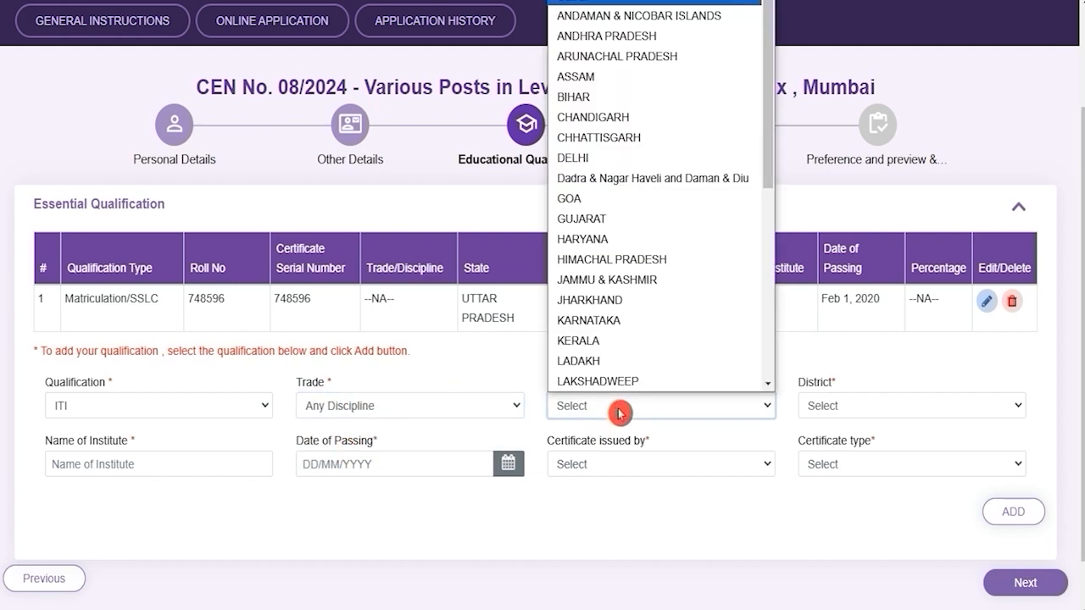
key(u)
key(Return)
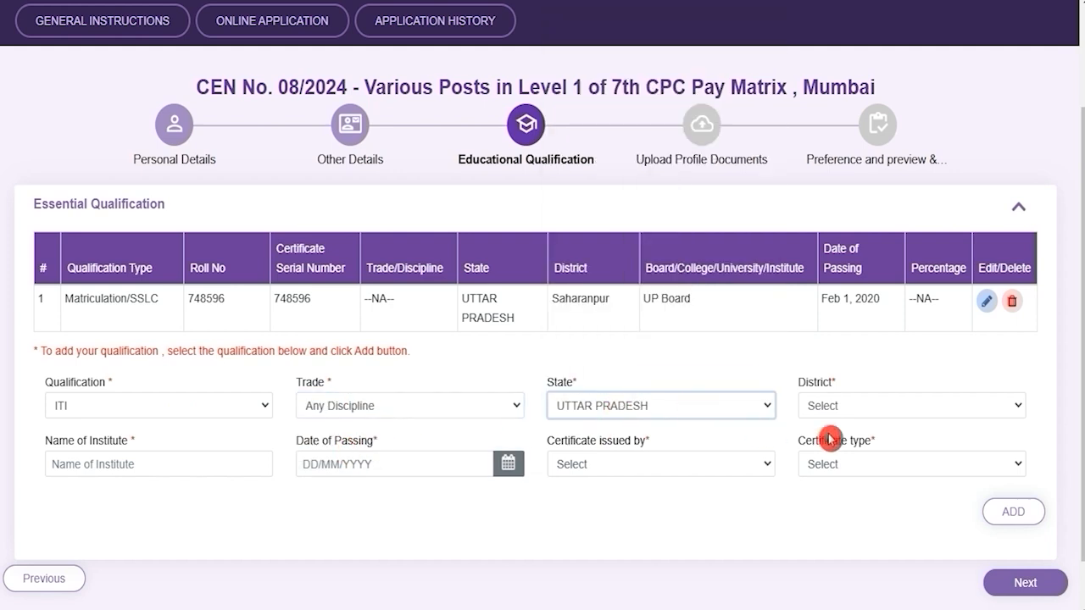
click(843, 408)
key(s)
click(840, 381)
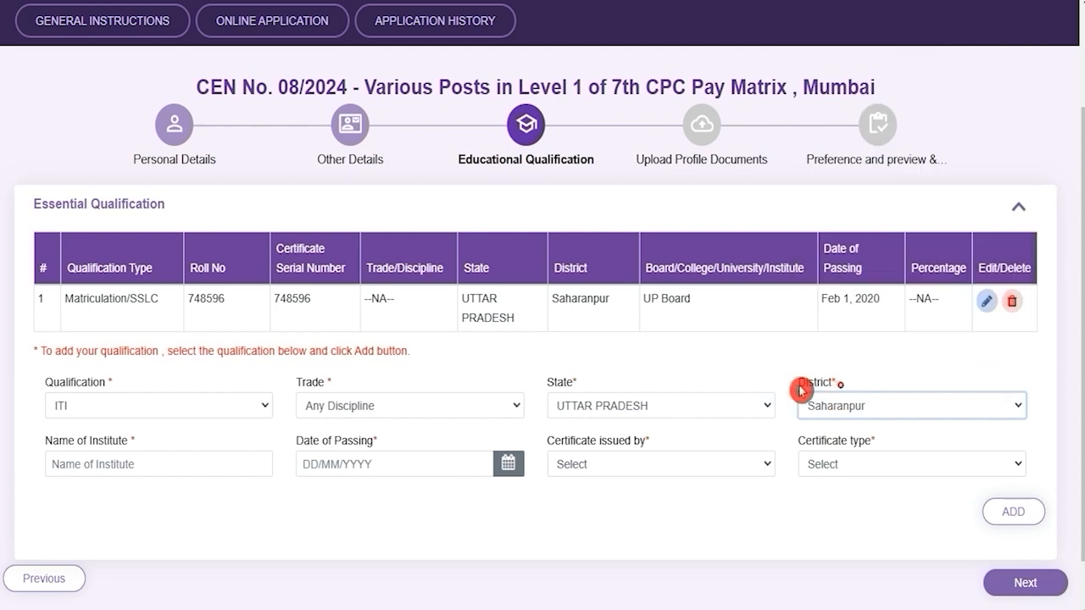
Fill institute NICT, passing date May 1, 2022, issuer NCVT and certificate type NTC.
click(129, 467)
text(NICT)
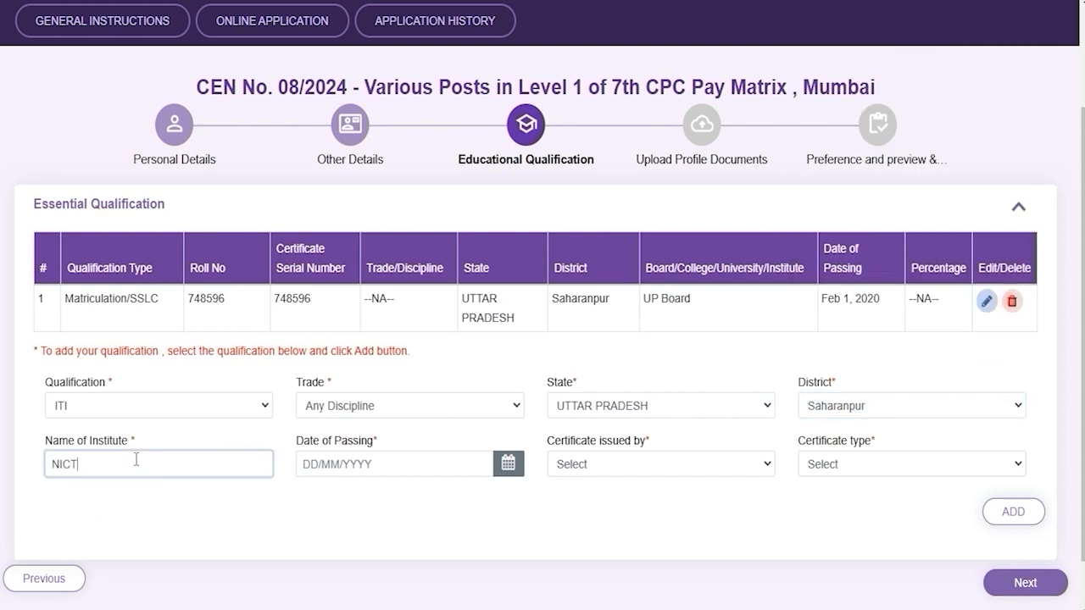
click(508, 465)
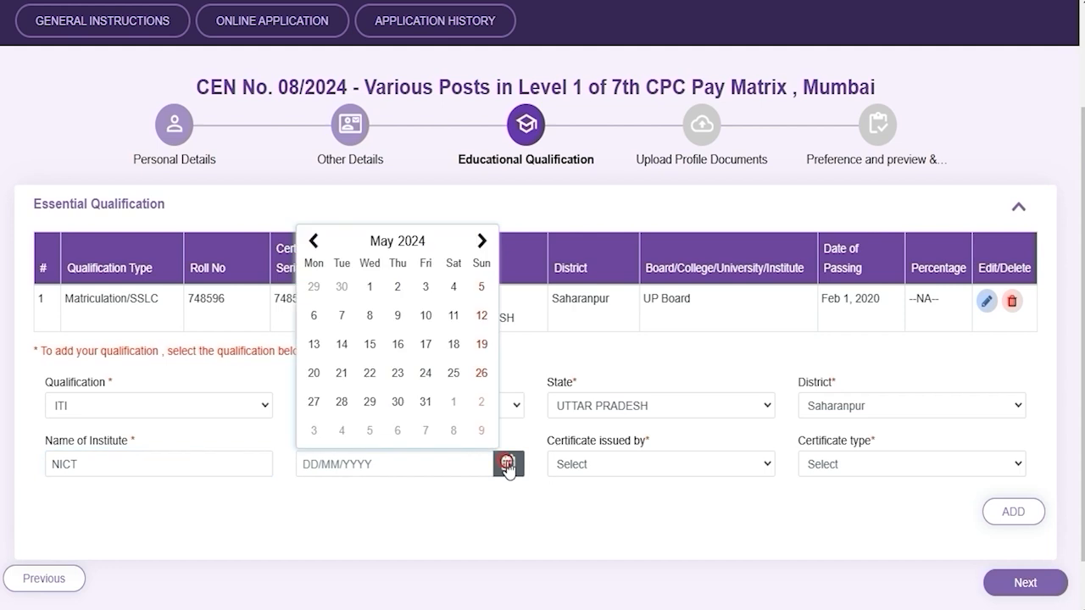
click(650, 464)
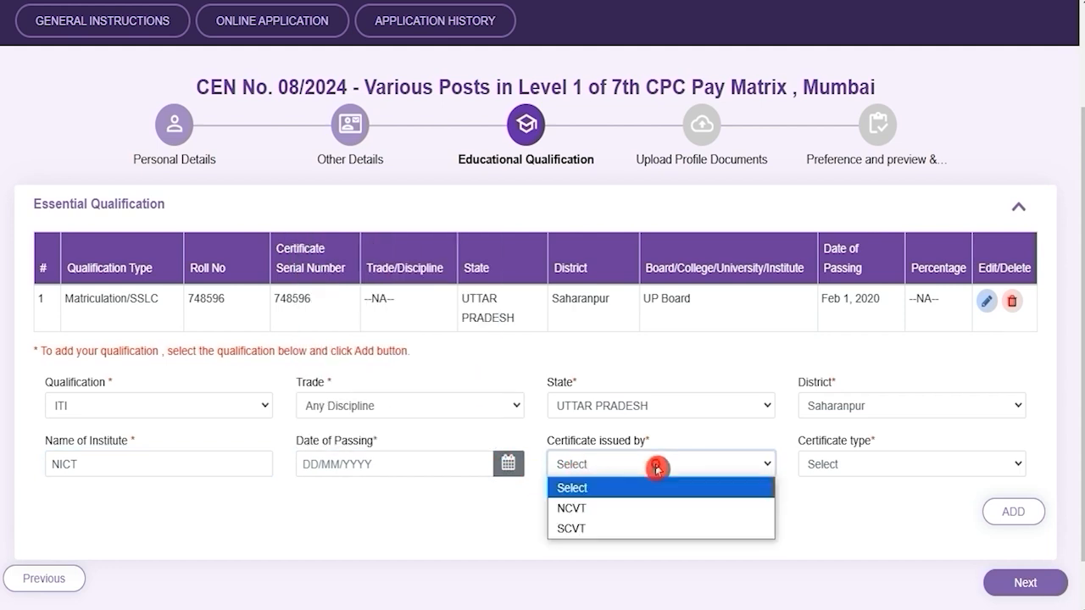
click(582, 509)
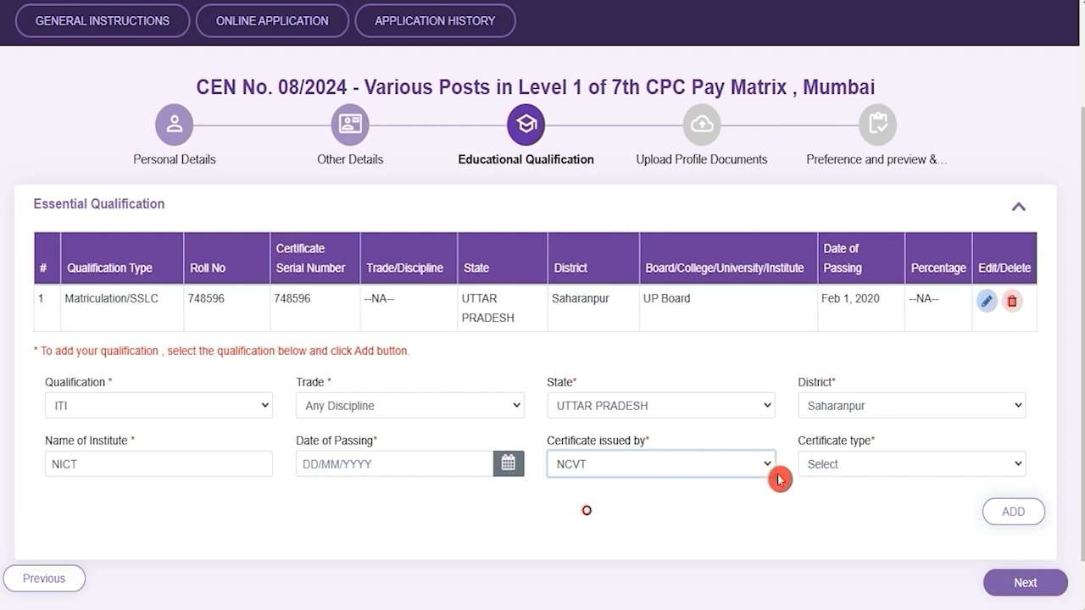
click(846, 465)
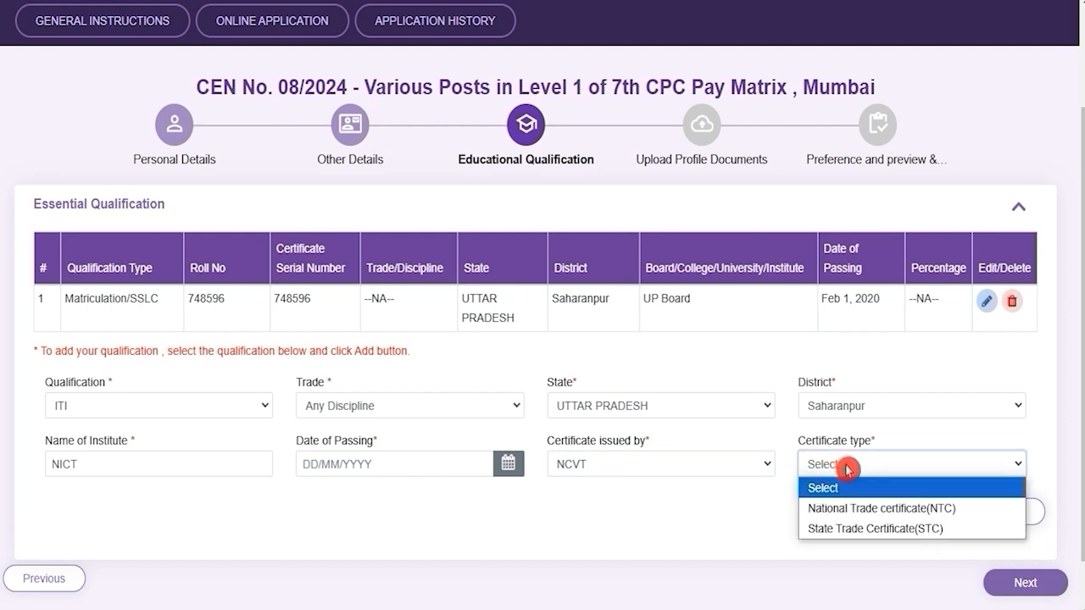
click(851, 508)
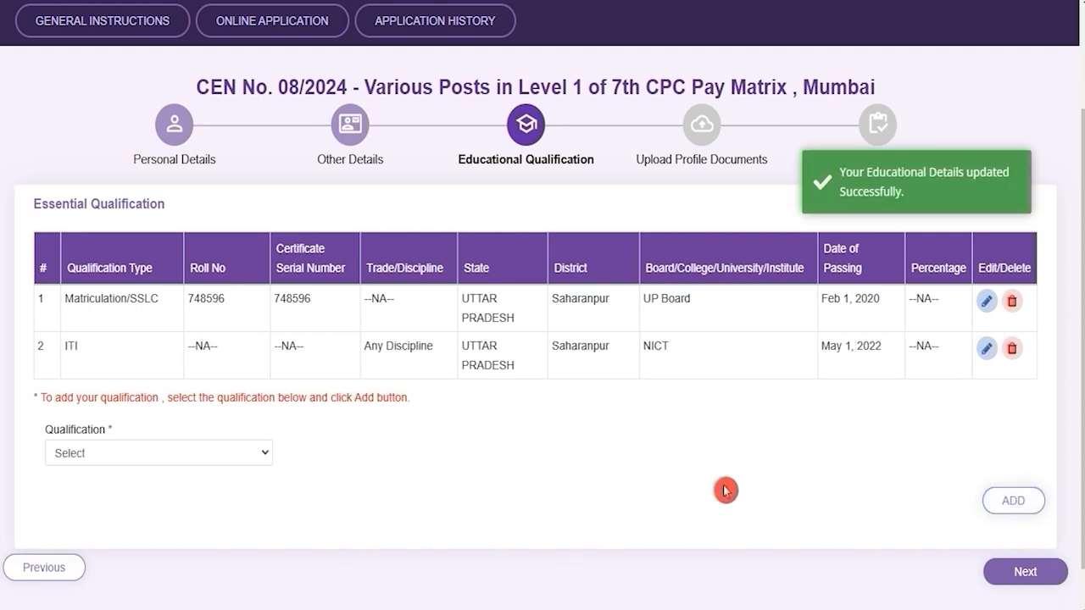
Start an NAC qualification with trade Any Discipline, state UTTAR PRADESH and district Saharanpur.
click(109, 456)
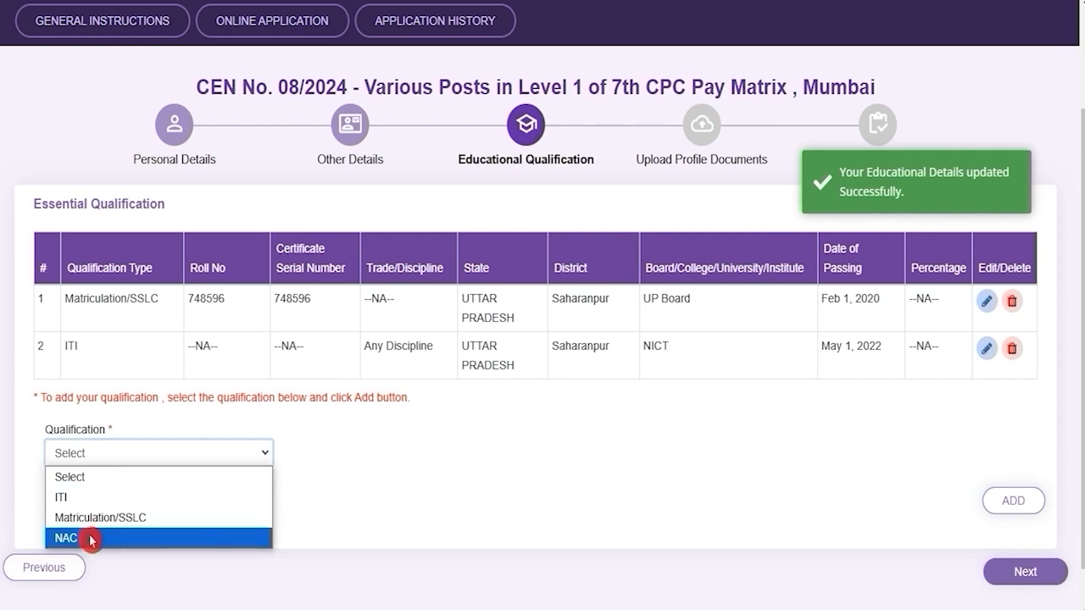
click(90, 539)
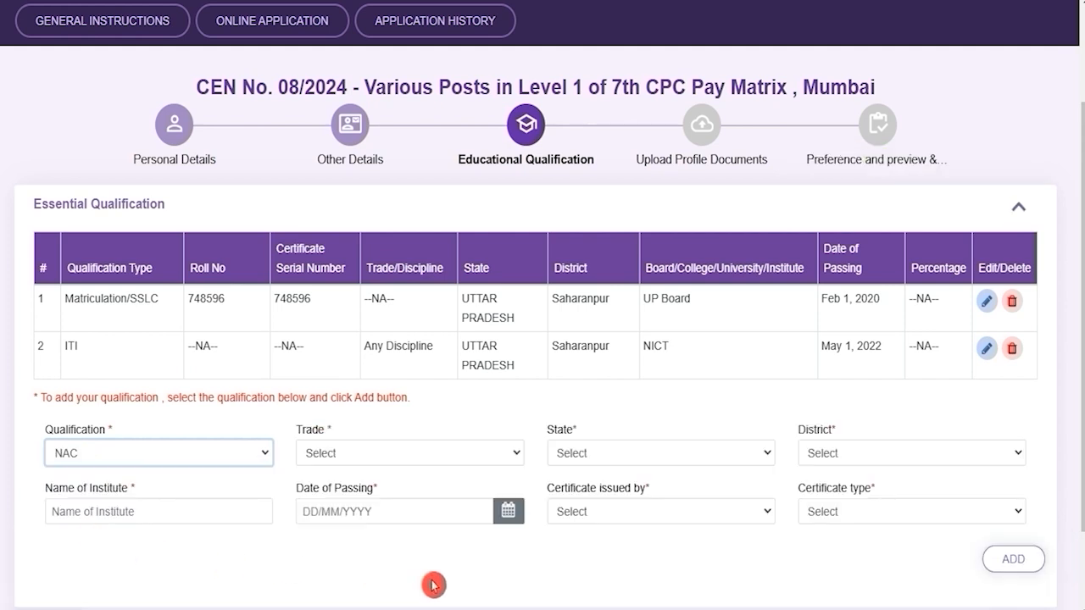
click(345, 453)
click(342, 500)
click(654, 460)
key(u)
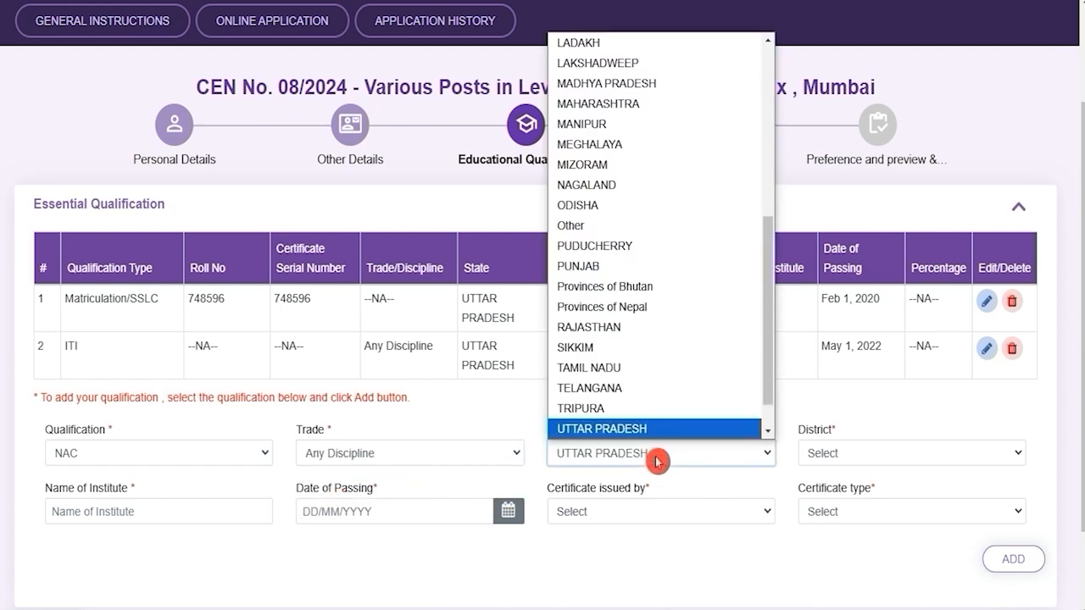
key(Return)
key(Tab)
key(s)
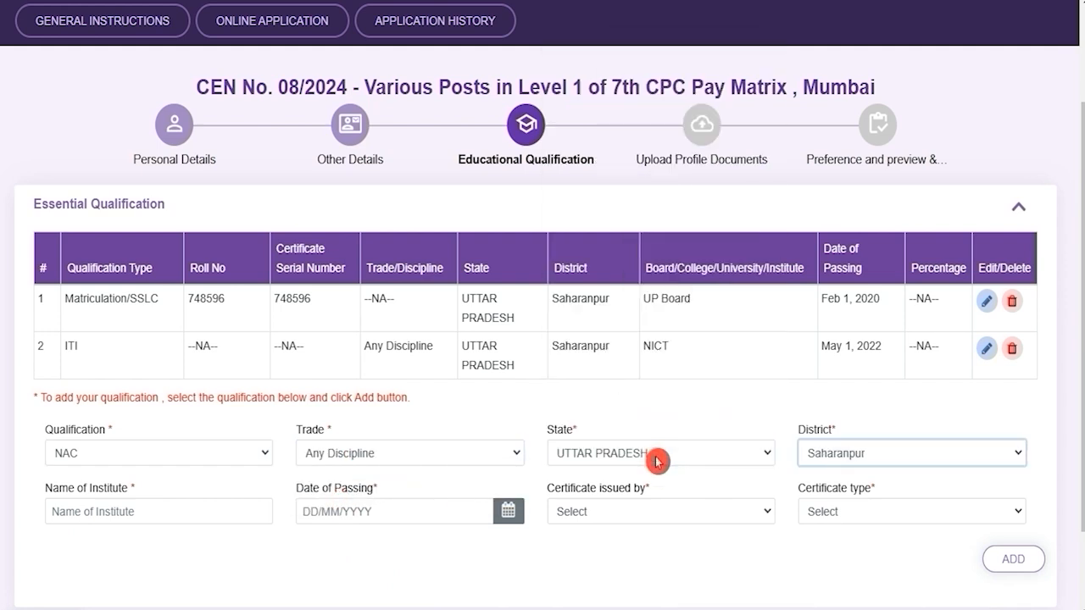
Fill institute NICT, passing date Jan 1, 2024, issuer NCVT and certificate type NAC.
click(135, 511)
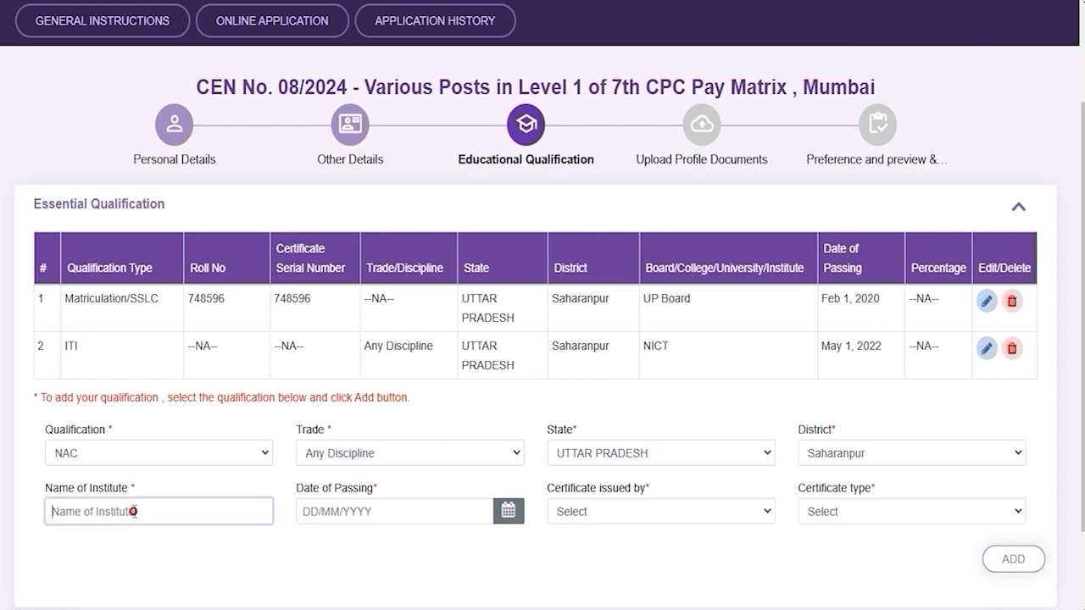
text(NICT)
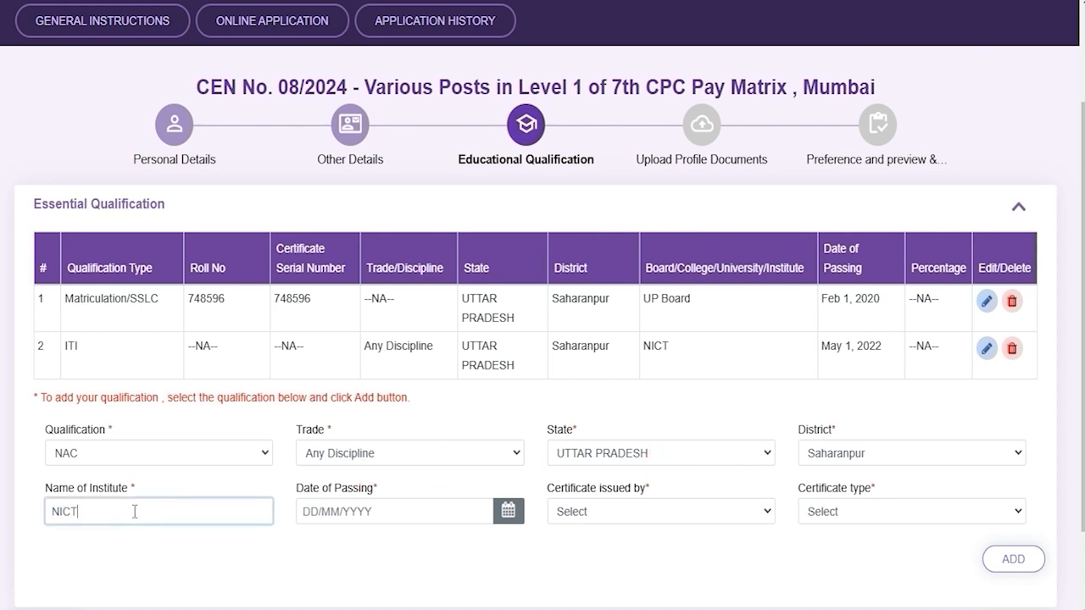
click(507, 511)
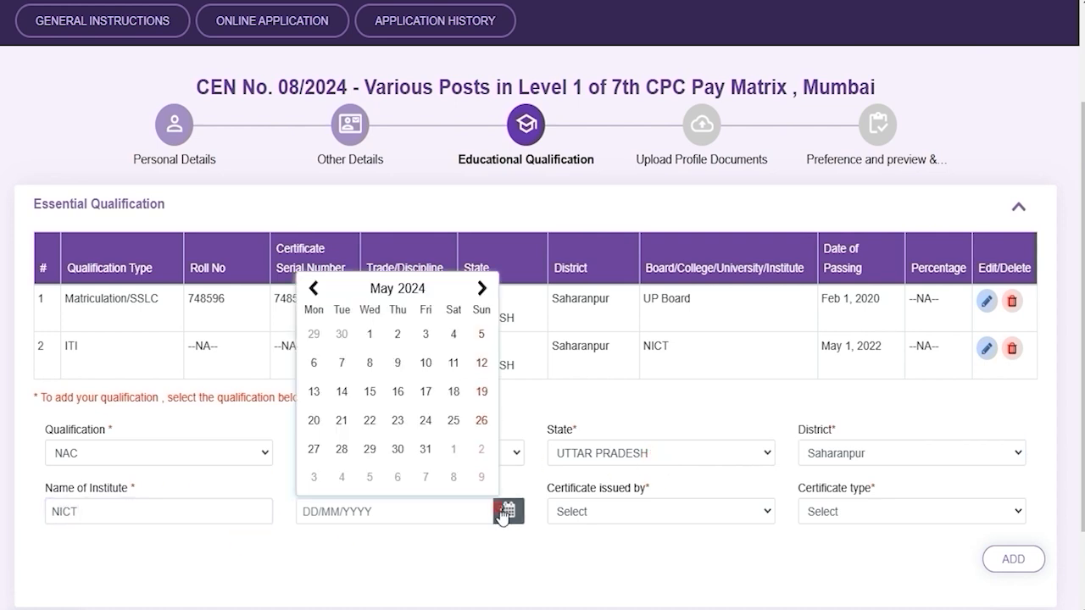
click(621, 564)
click(644, 513)
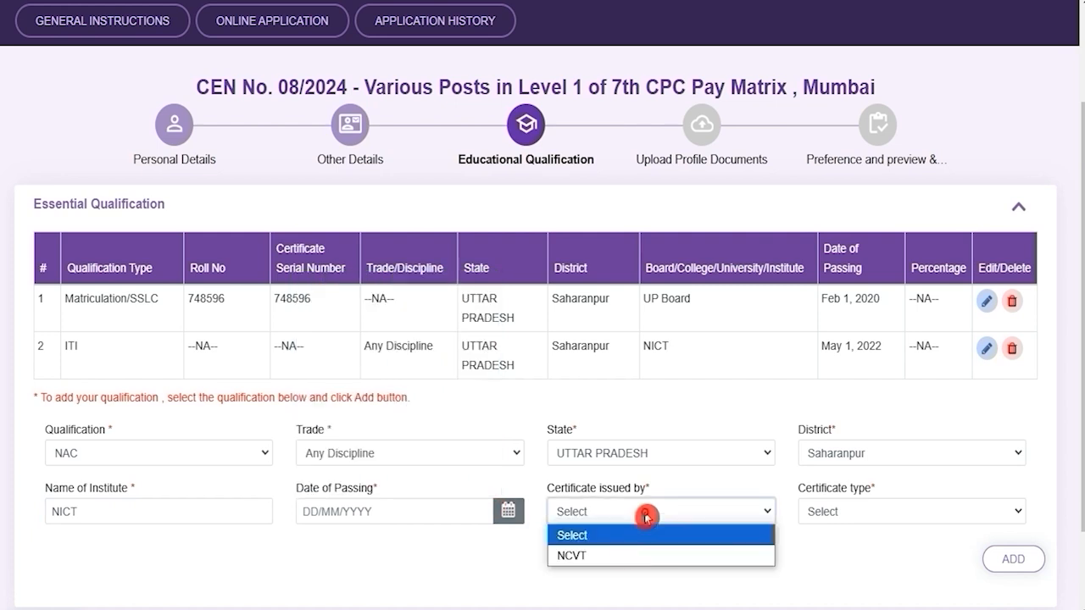
click(618, 556)
click(860, 509)
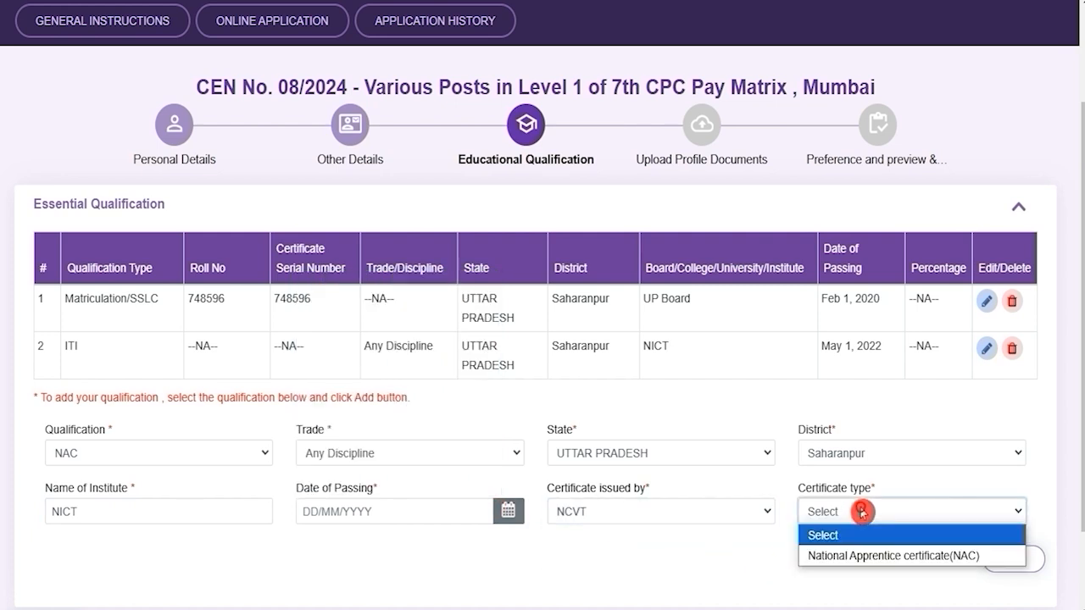
click(880, 558)
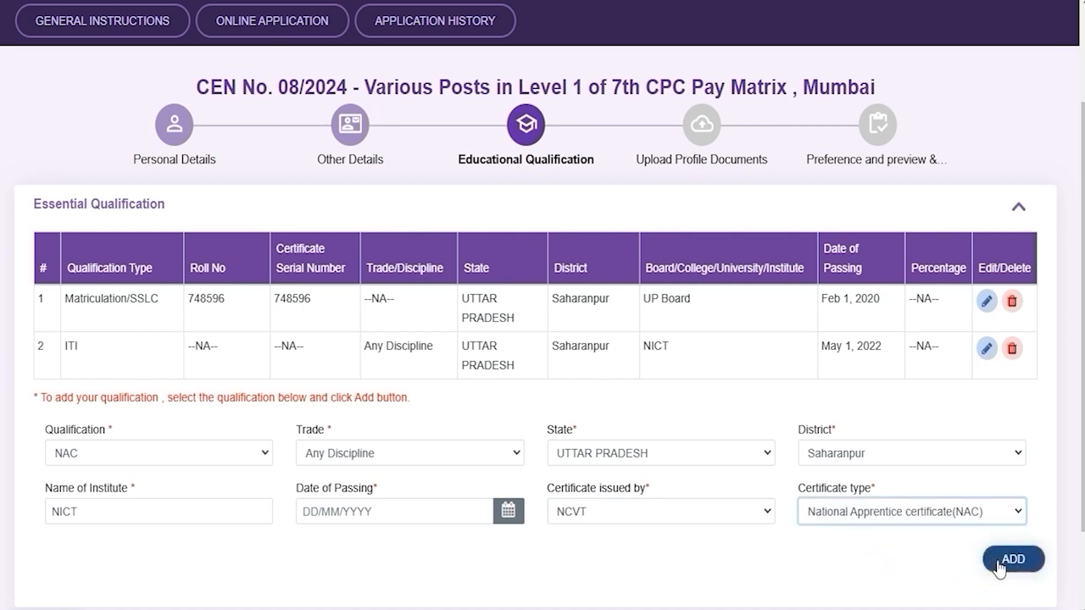
scroll(840, 562, down, 2)
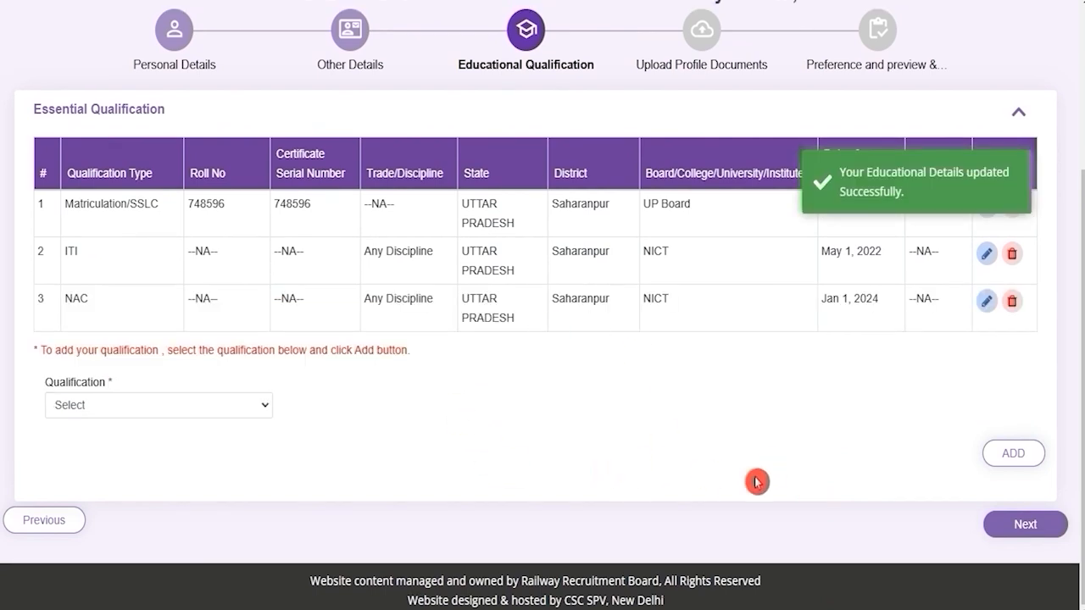
Go to Upload Profile Documents and note the photo's 100KB maximum size.
click(1025, 524)
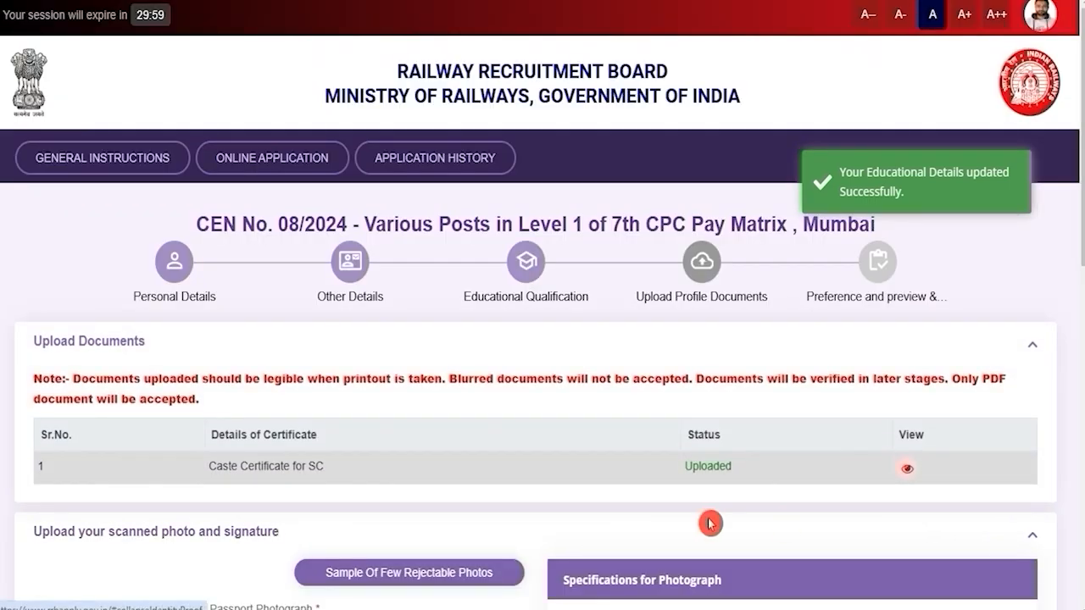
scroll(601, 489, down, 3)
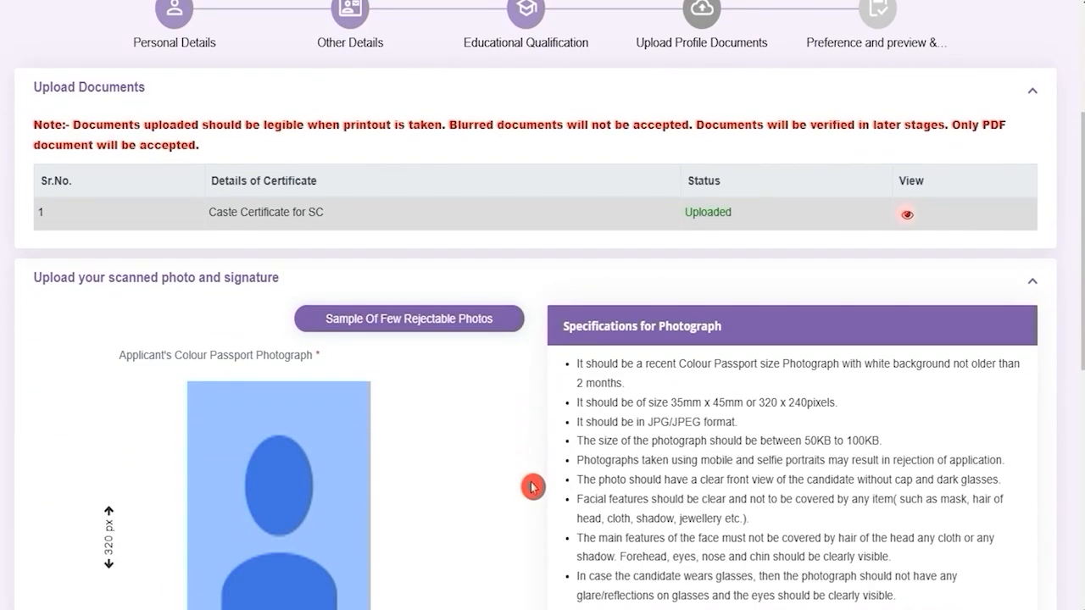
scroll(532, 487, down, 5)
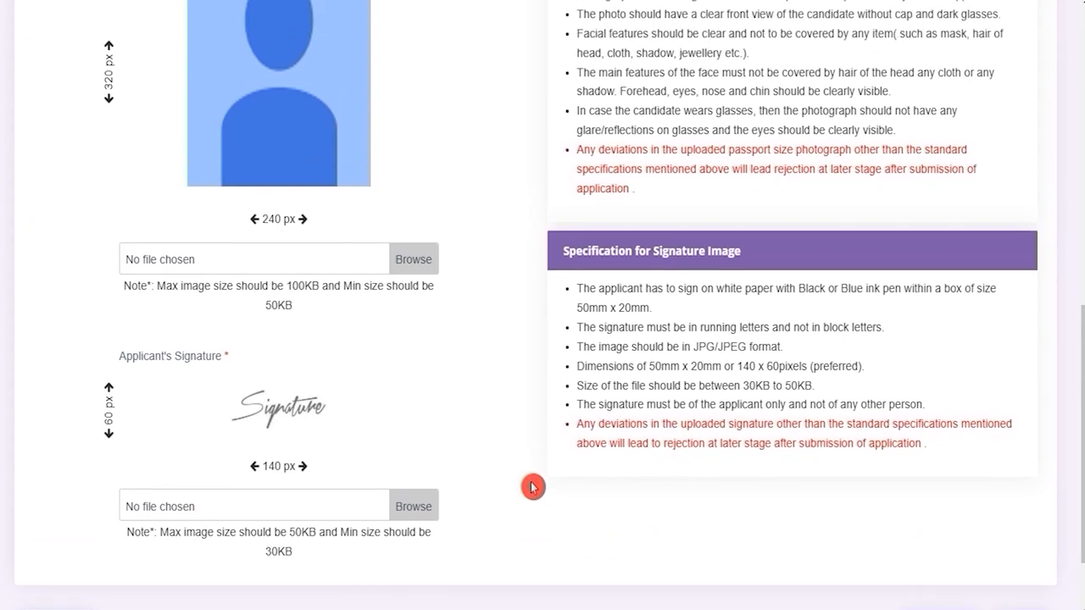
scroll(532, 487, up, 3)
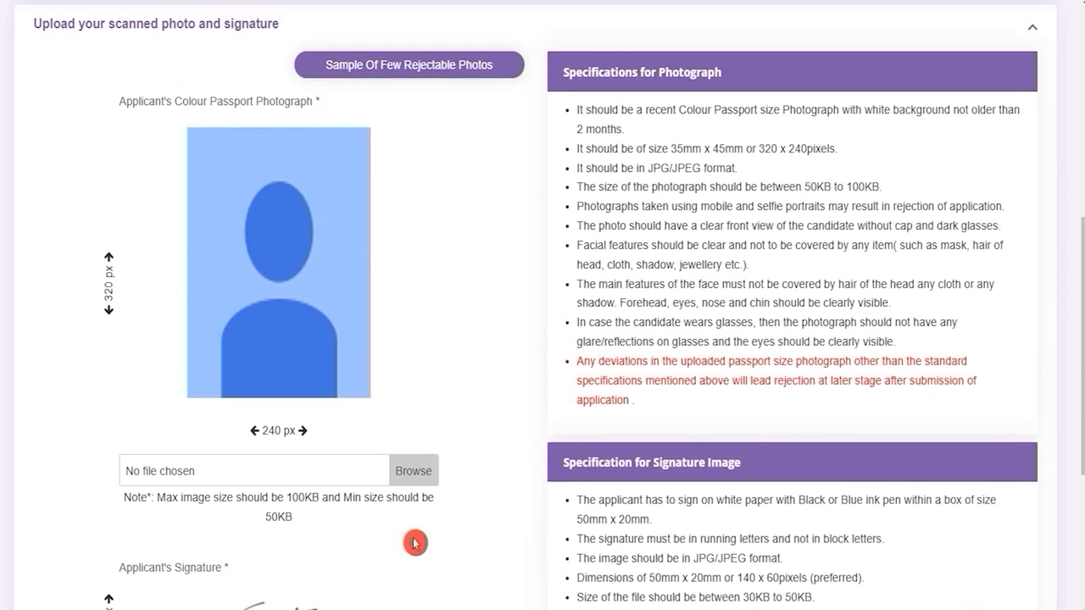
drag(288, 497, 332, 499)
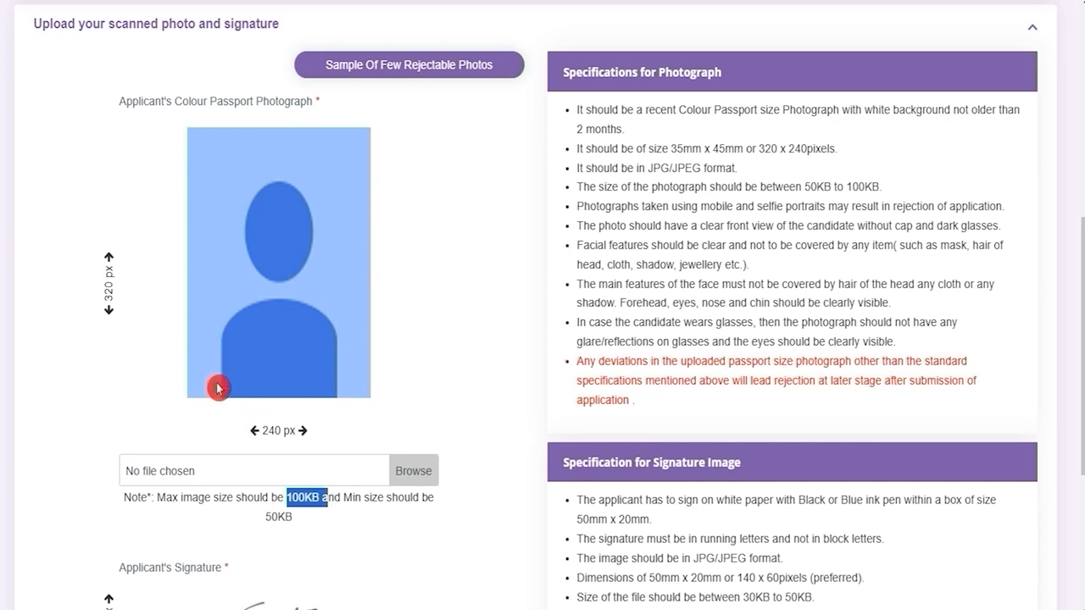
click(119, 271)
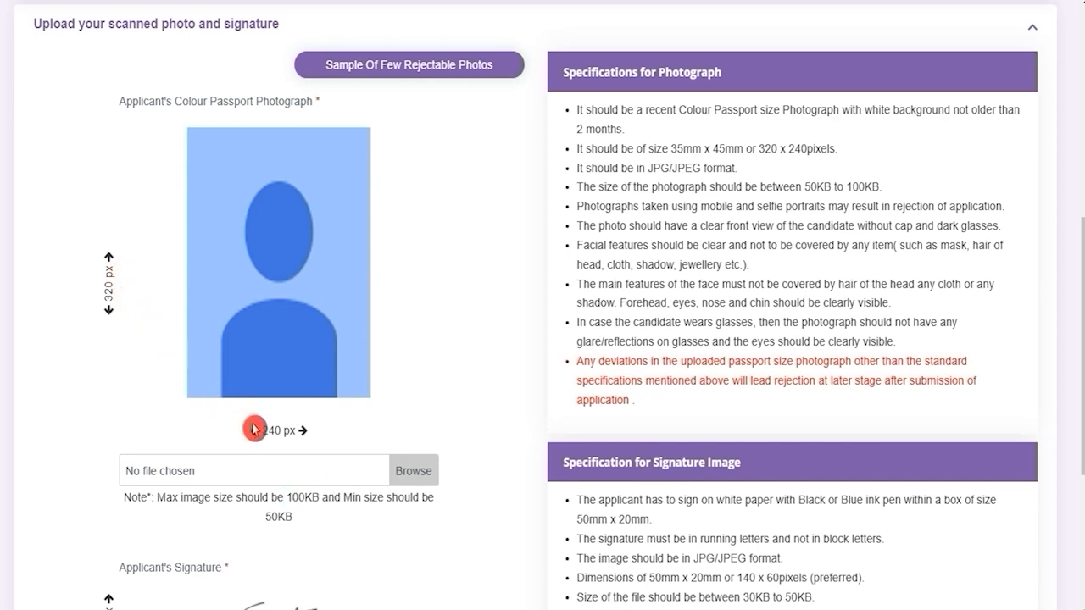
Note the signature's 50KB maximum and 30KB minimum, then review the photo and signature upload section.
scroll(321, 438, down, 3)
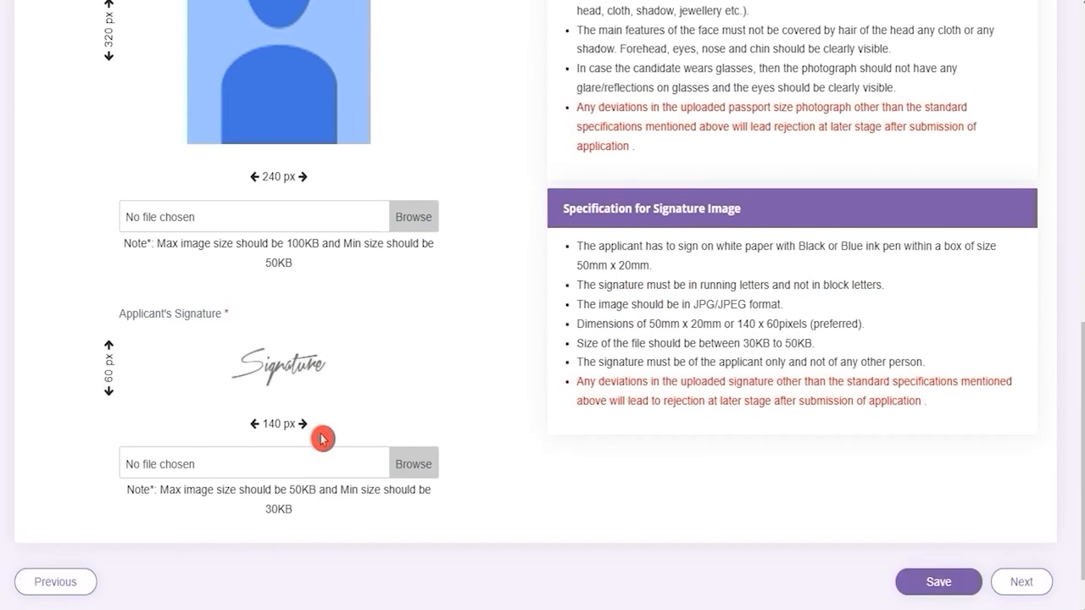
click(269, 505)
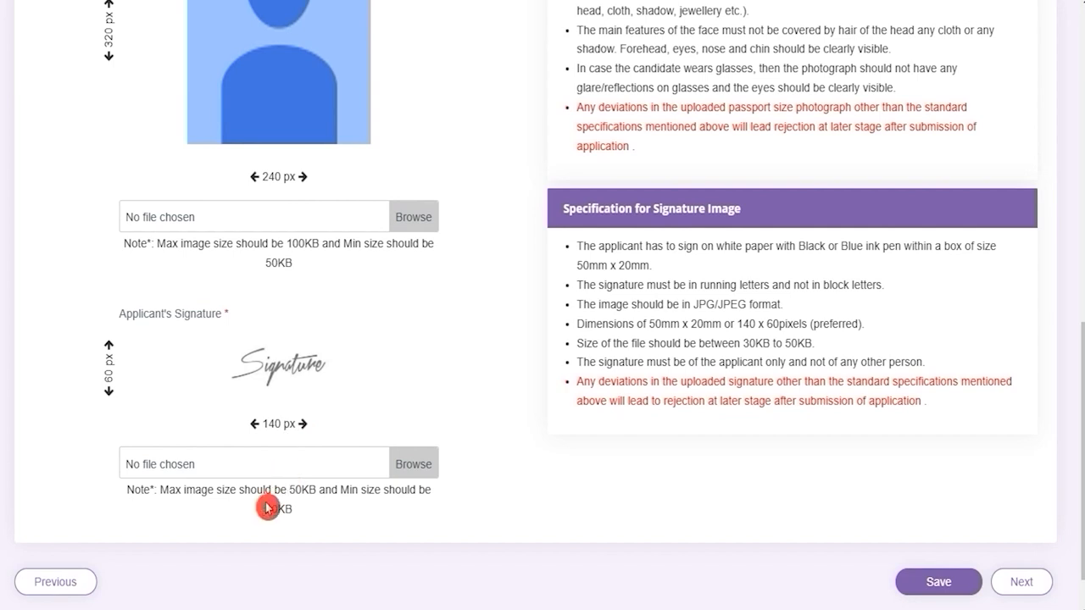
drag(290, 490, 294, 515)
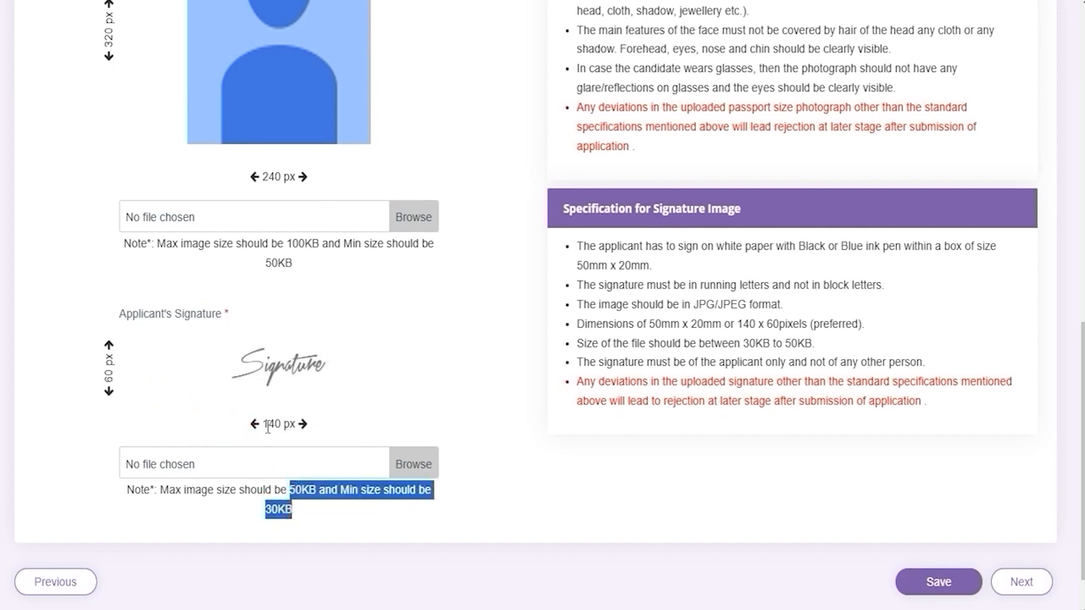
scroll(458, 455, up, 1)
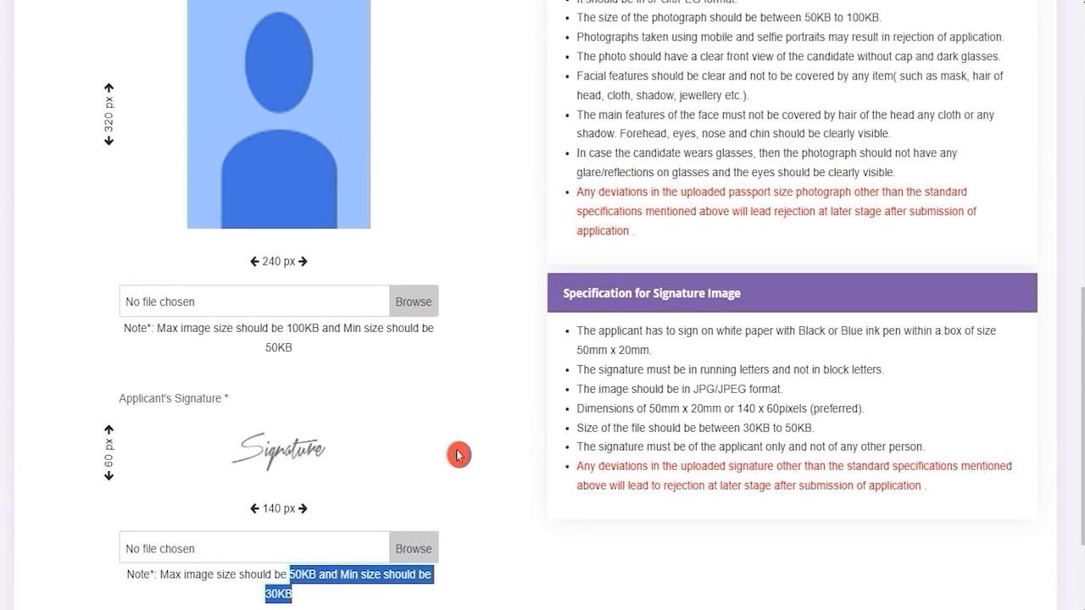
drag(697, 389, 745, 391)
scroll(623, 427, up, 3)
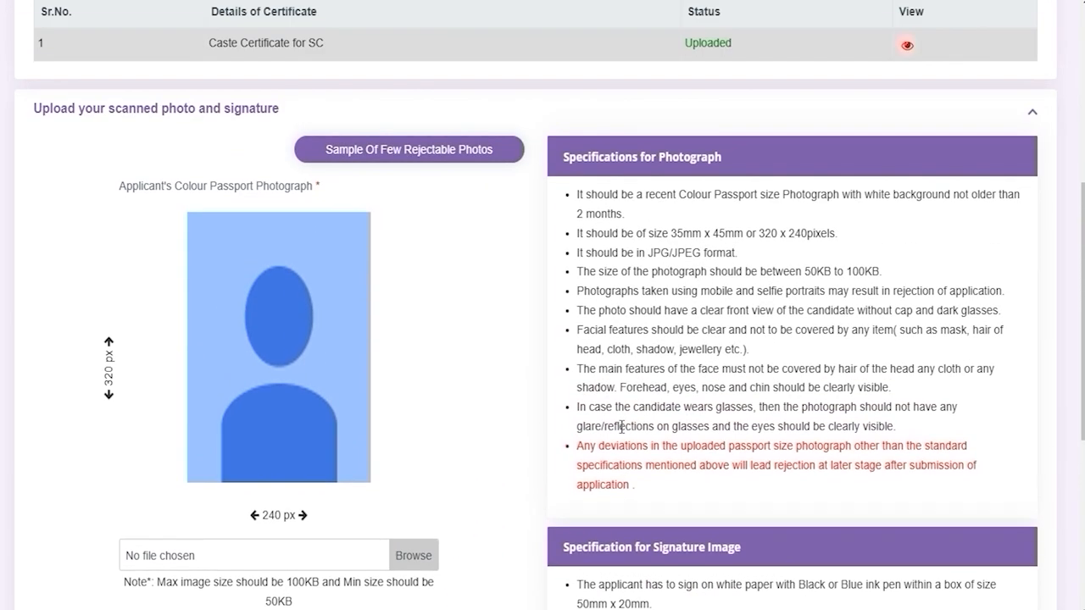
click(555, 379)
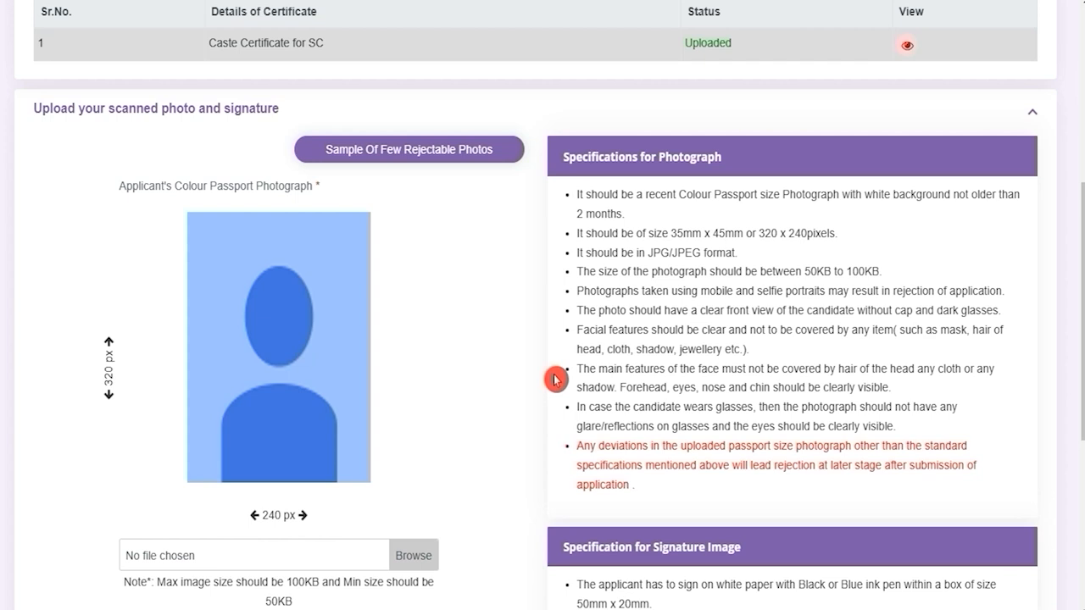
scroll(555, 380, down, 3)
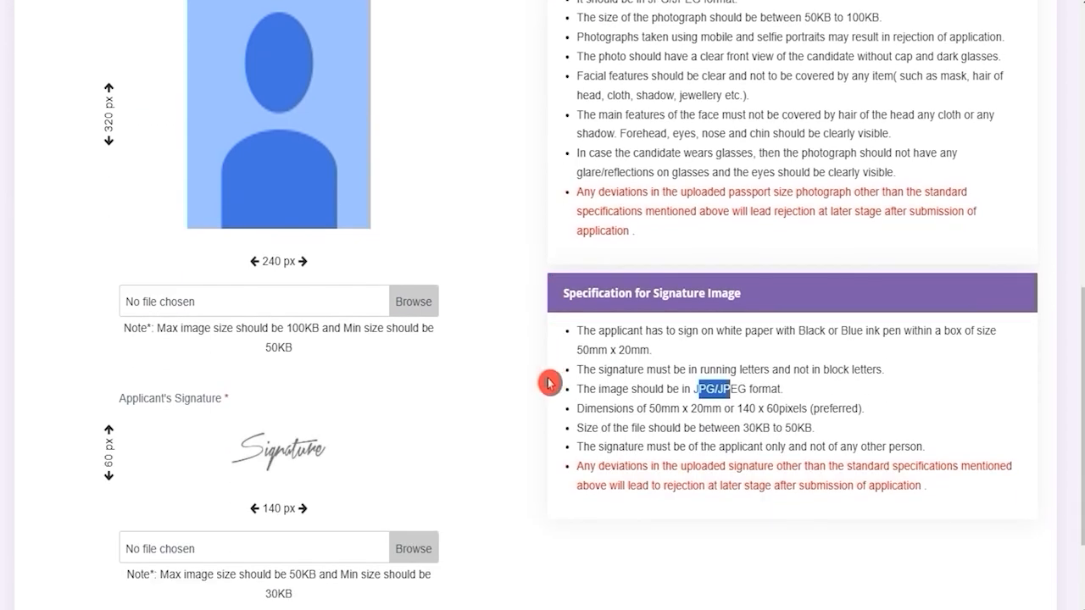
scroll(548, 383, up, 3)
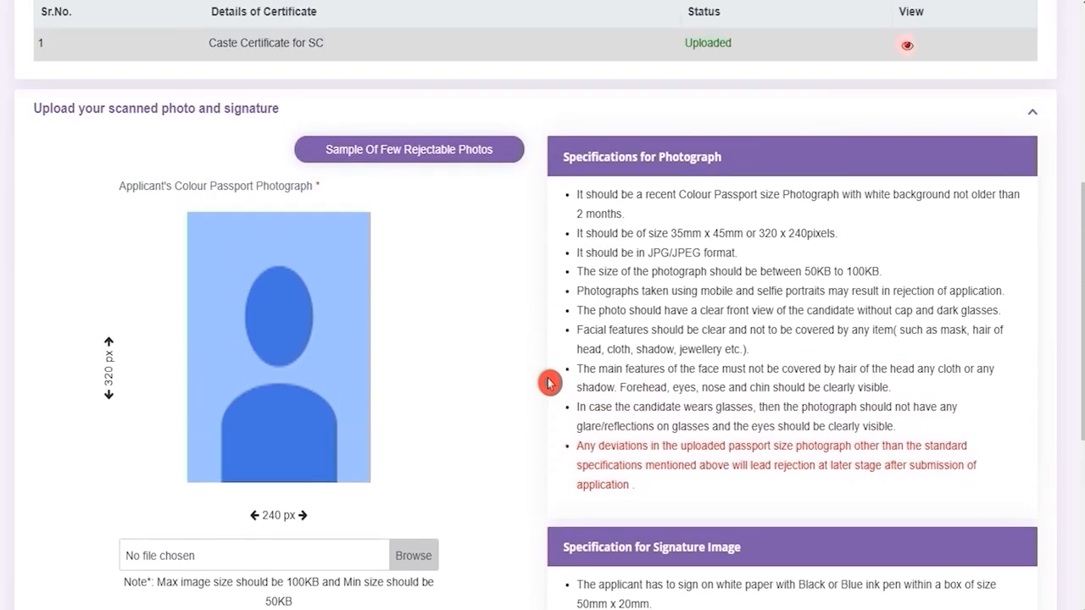
scroll(546, 383, down, 1)
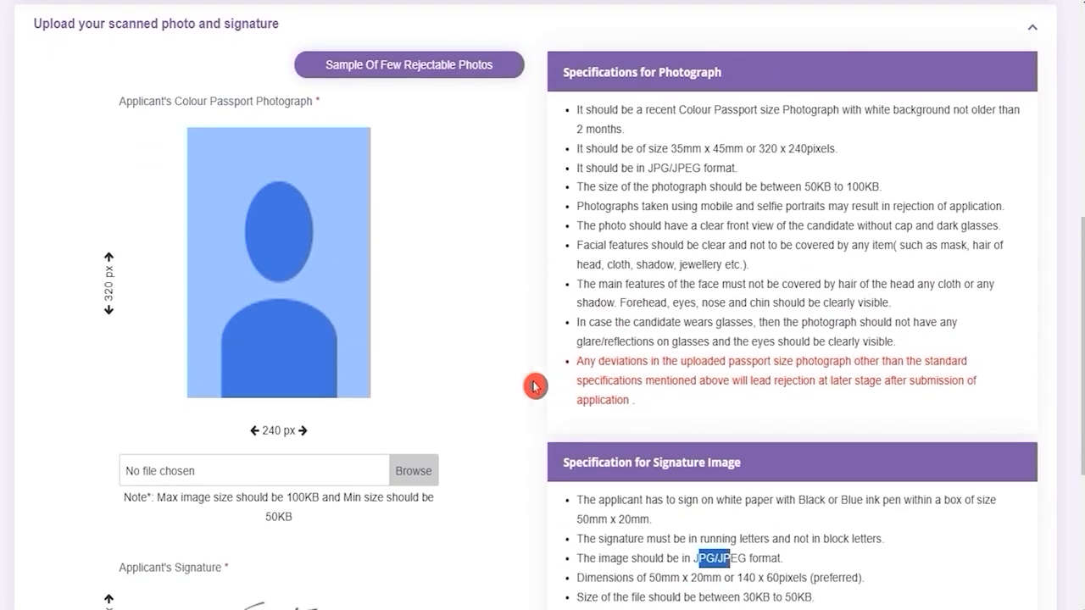
click(407, 473)
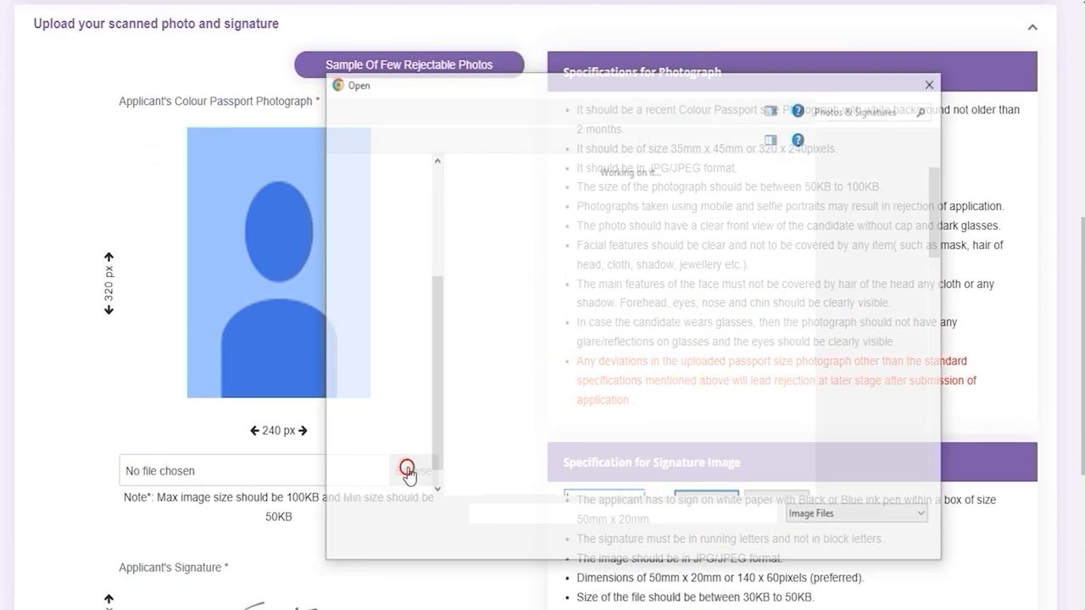
click(896, 540)
scroll(381, 479, down, 4)
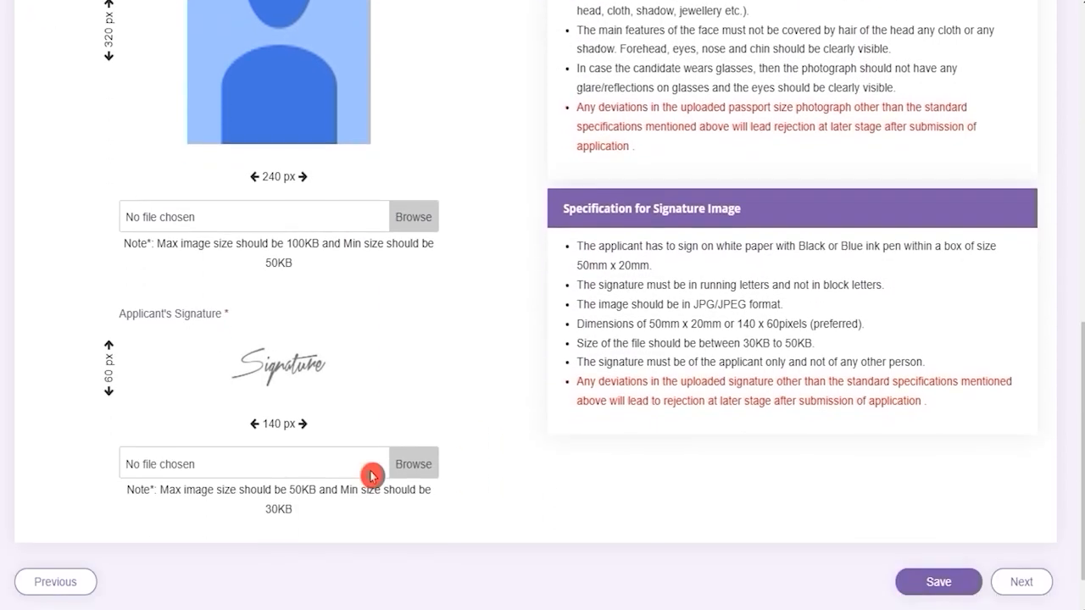
scroll(514, 408, up, 5)
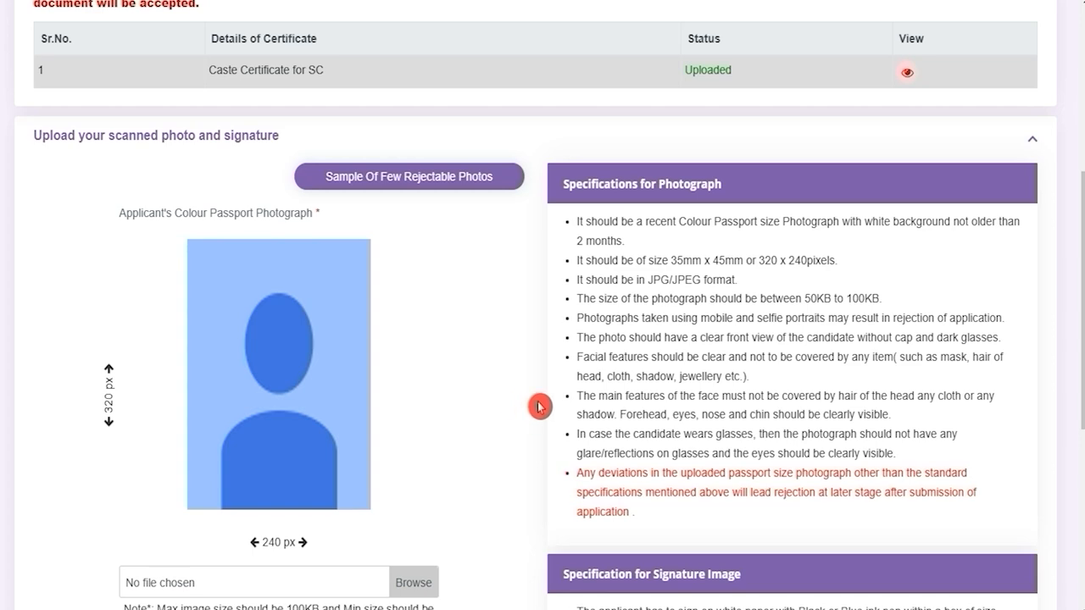
Check the 100KB photo size limit, then save the uploaded photo and signature and continue.
drag(679, 266, 766, 266)
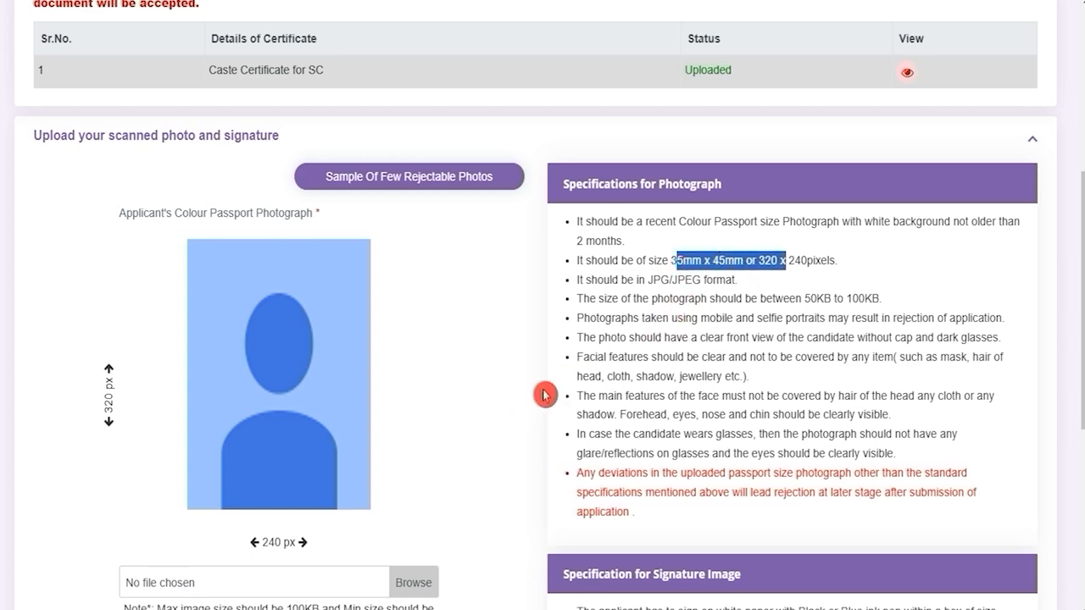
scroll(534, 403, down, 5)
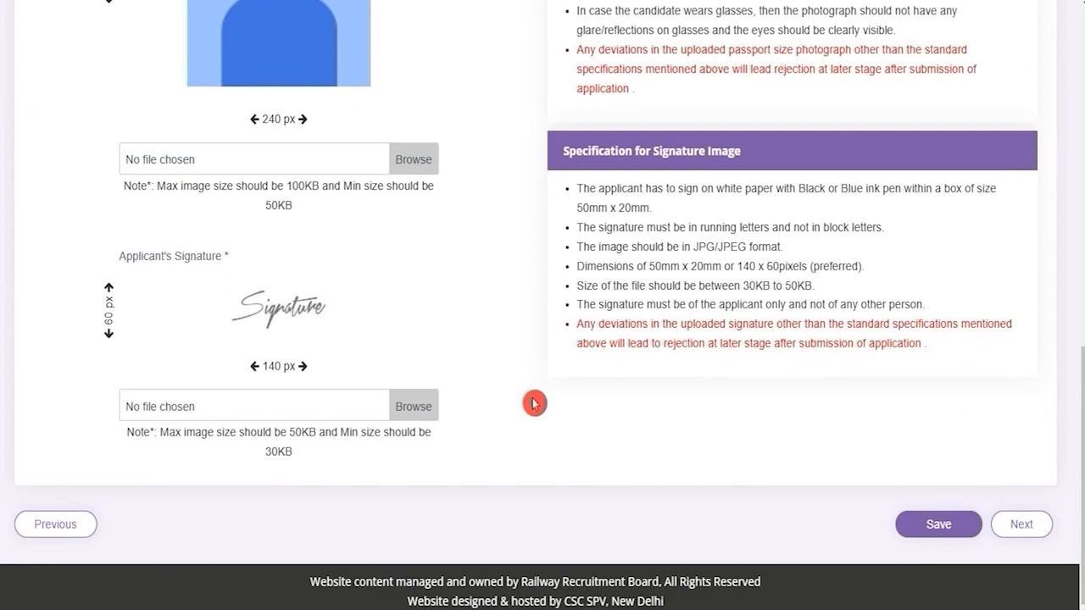
scroll(534, 403, up, 1)
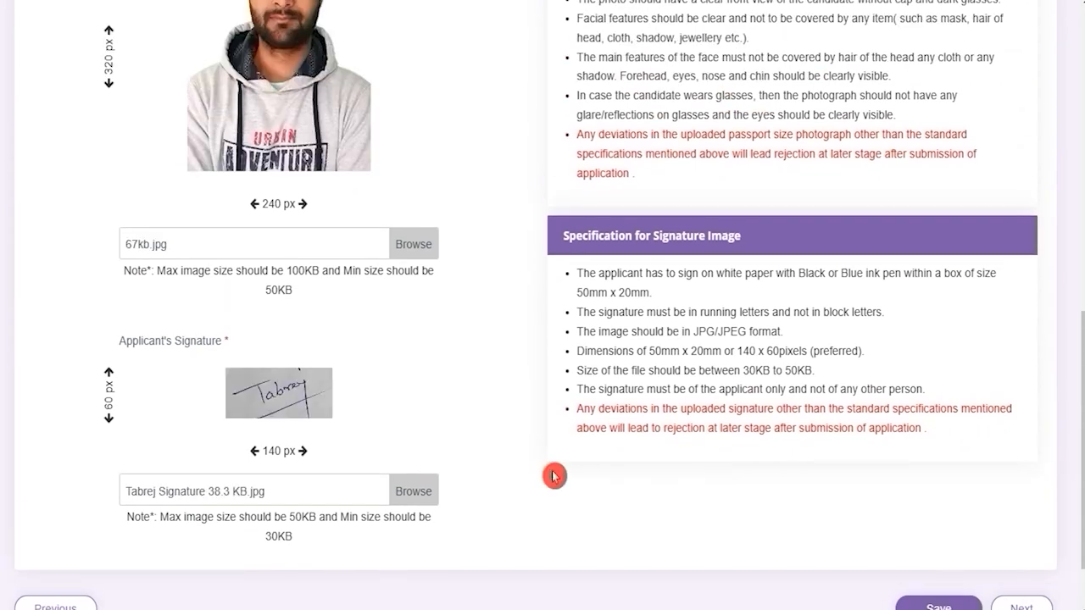
scroll(553, 477, down, 1)
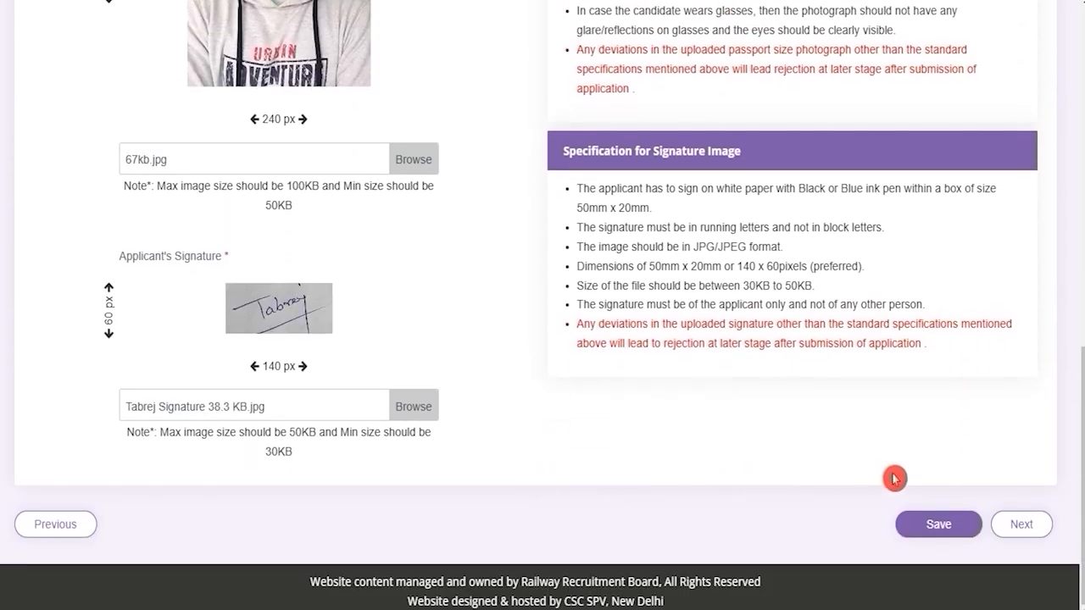
click(910, 542)
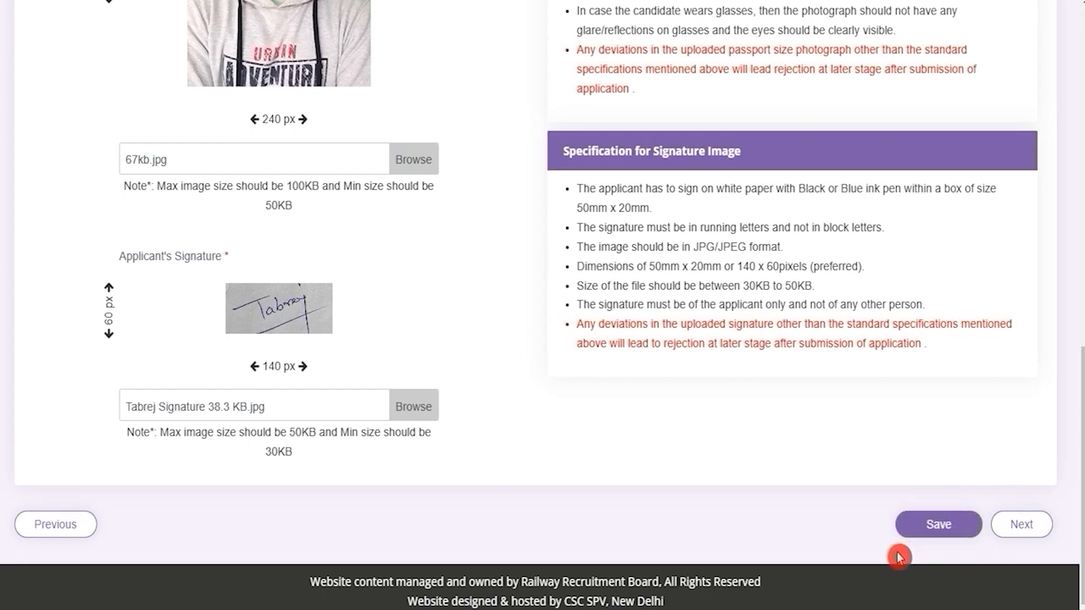
click(1013, 534)
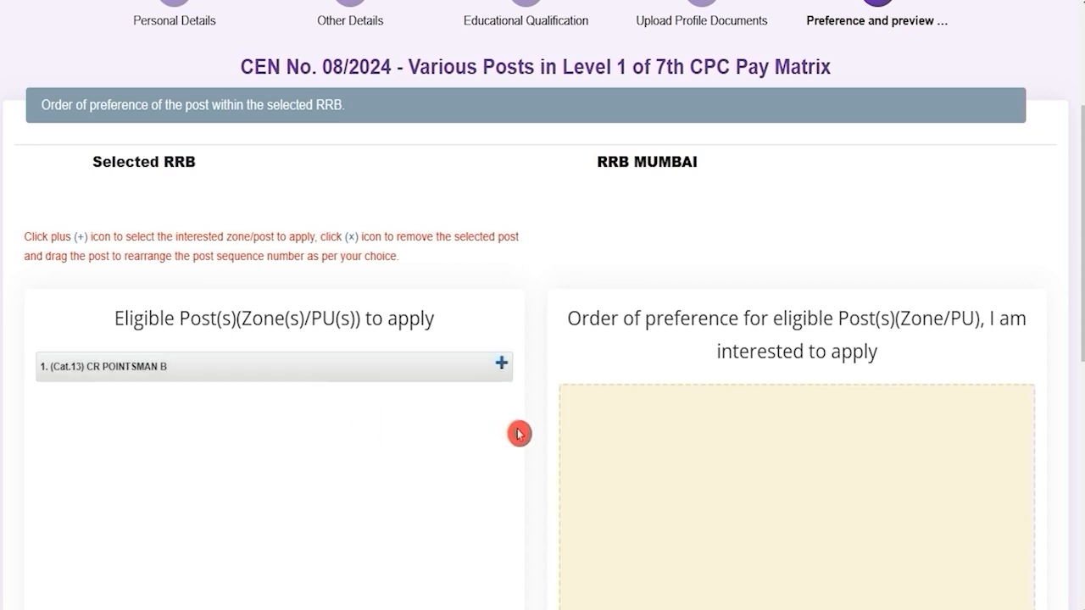
Add (Cat.13) CR POINTSMAN B as preference 1 under RRB MUMBAI.
drag(607, 162, 688, 167)
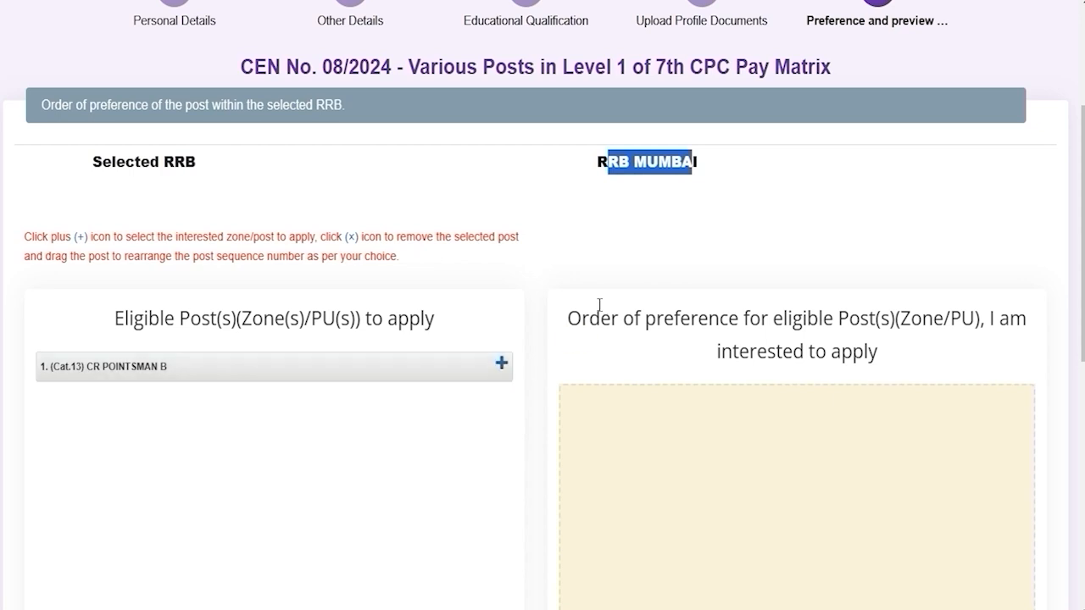
click(633, 168)
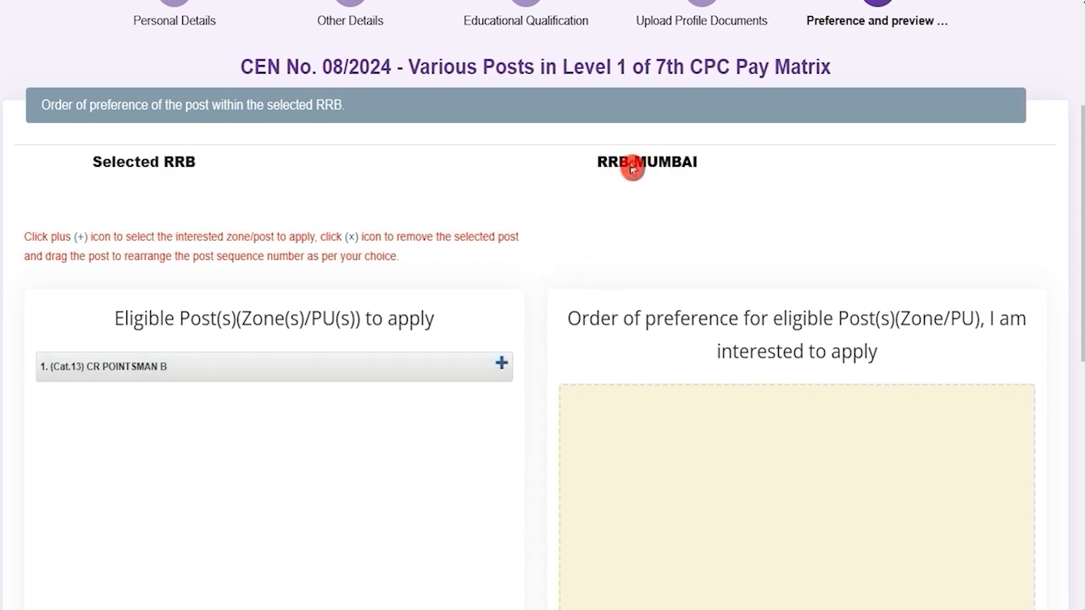
drag(617, 162, 671, 163)
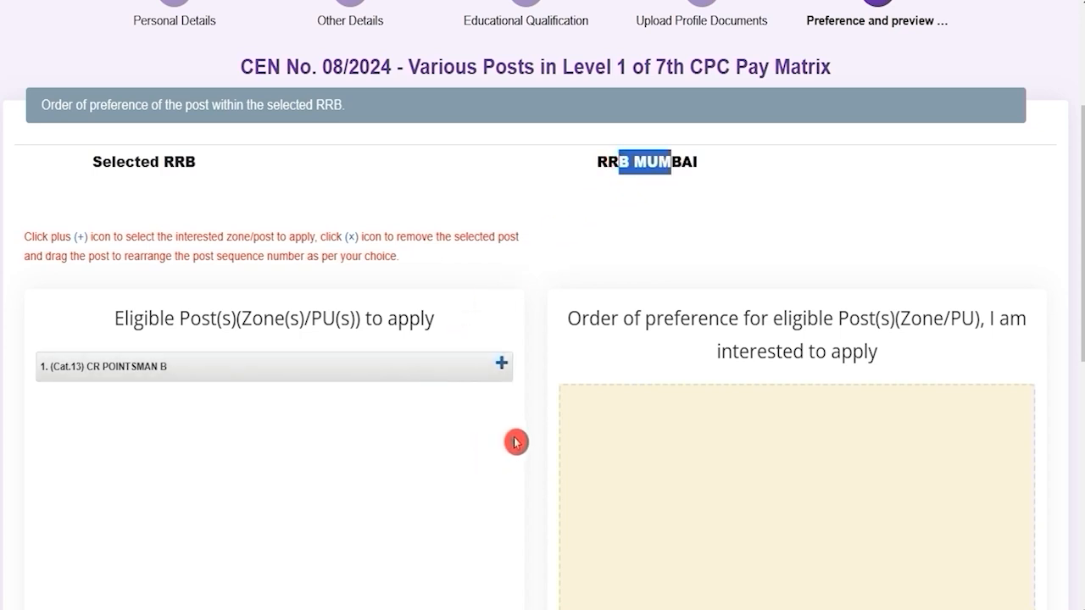
click(634, 172)
drag(608, 167, 679, 167)
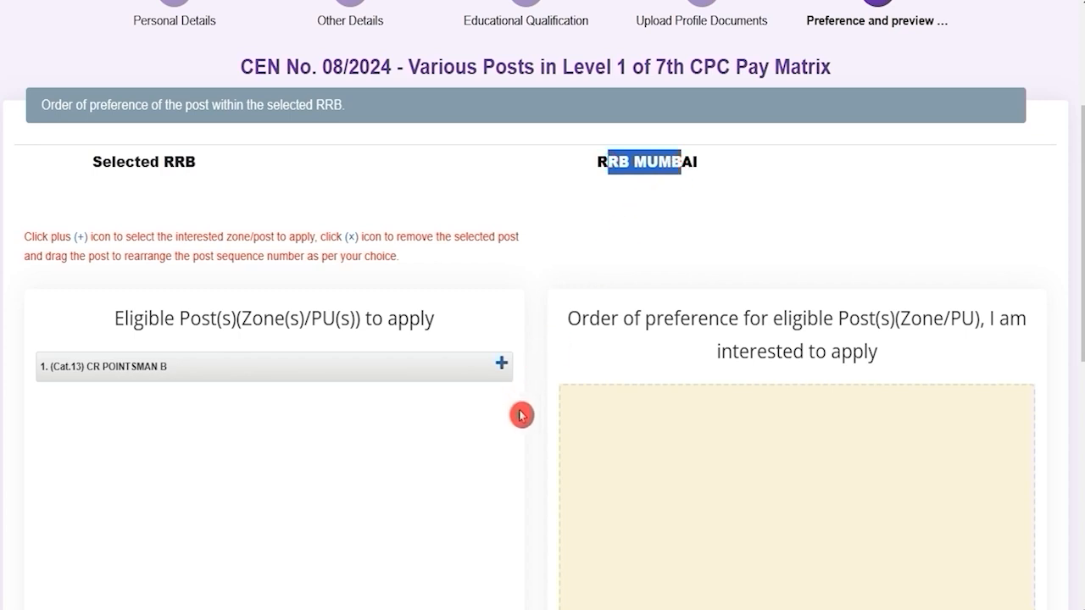
scroll(486, 449, down, 2)
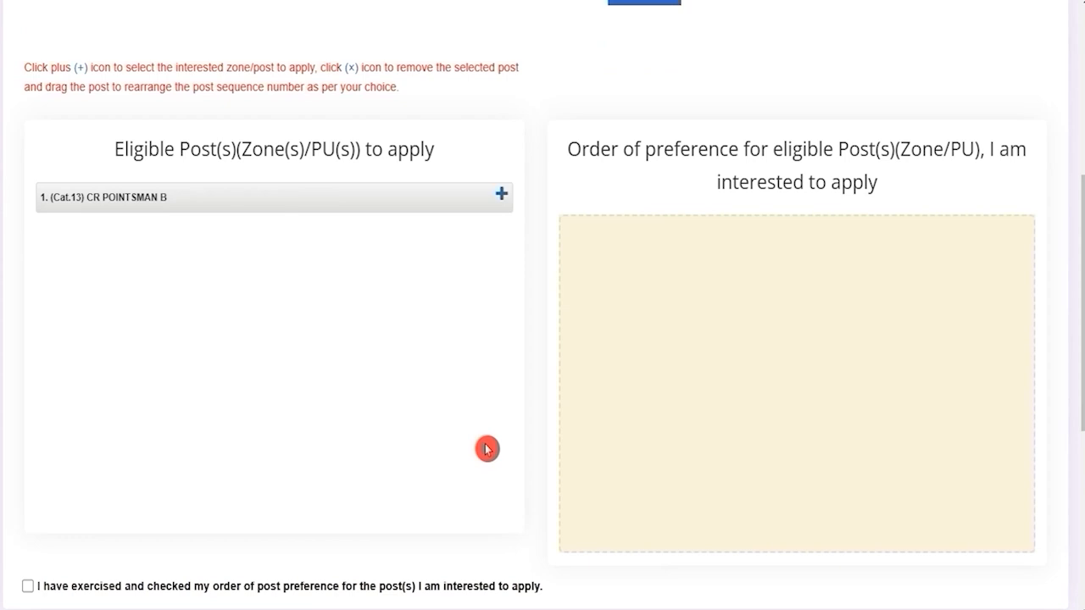
scroll(486, 448, up, 1)
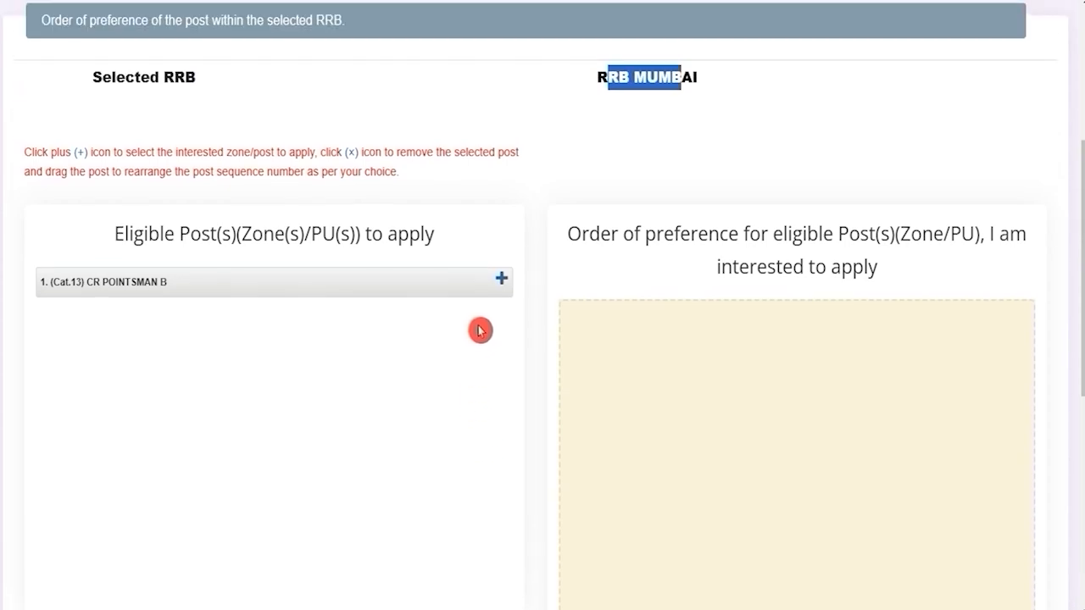
click(501, 280)
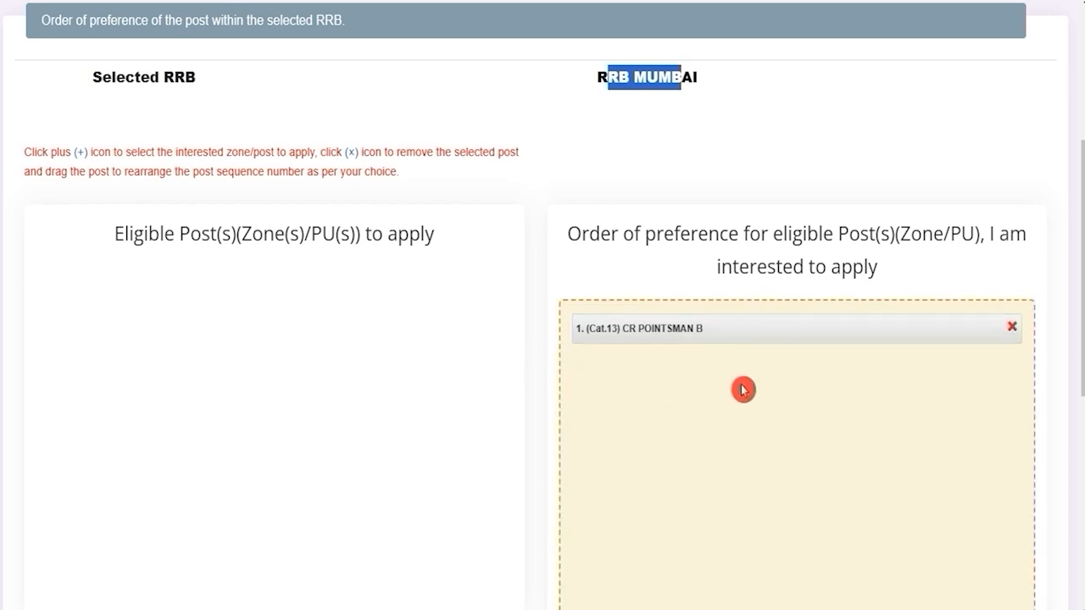
Tick the preference-order and eligibility declarations, fill Place, save, and open the application preview.
scroll(460, 329, down, 3)
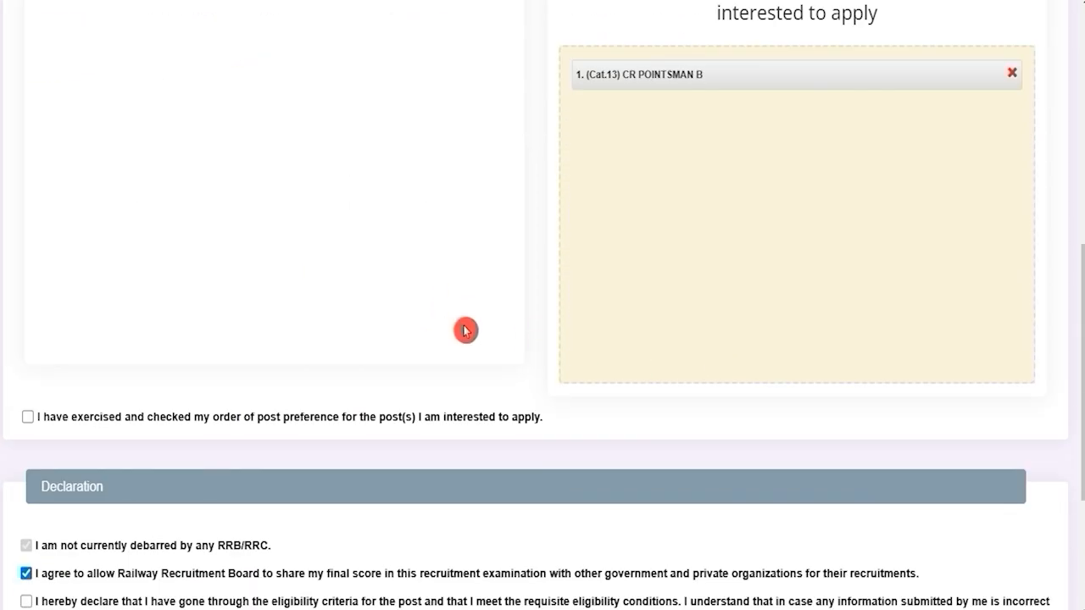
scroll(464, 331, up, 2)
scroll(465, 330, down, 4)
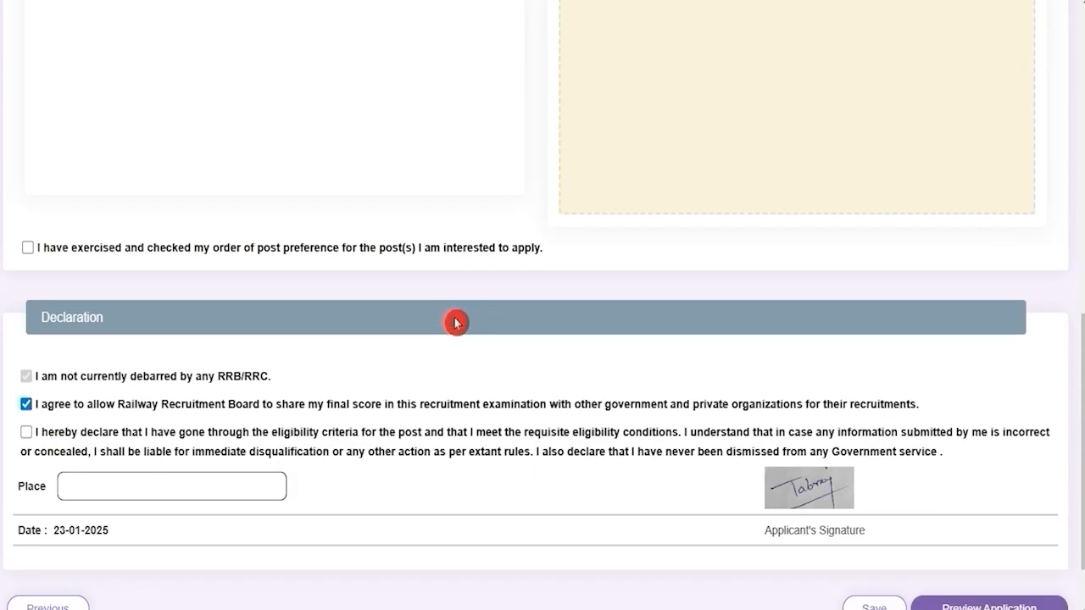
click(28, 248)
scroll(237, 348, down, 1)
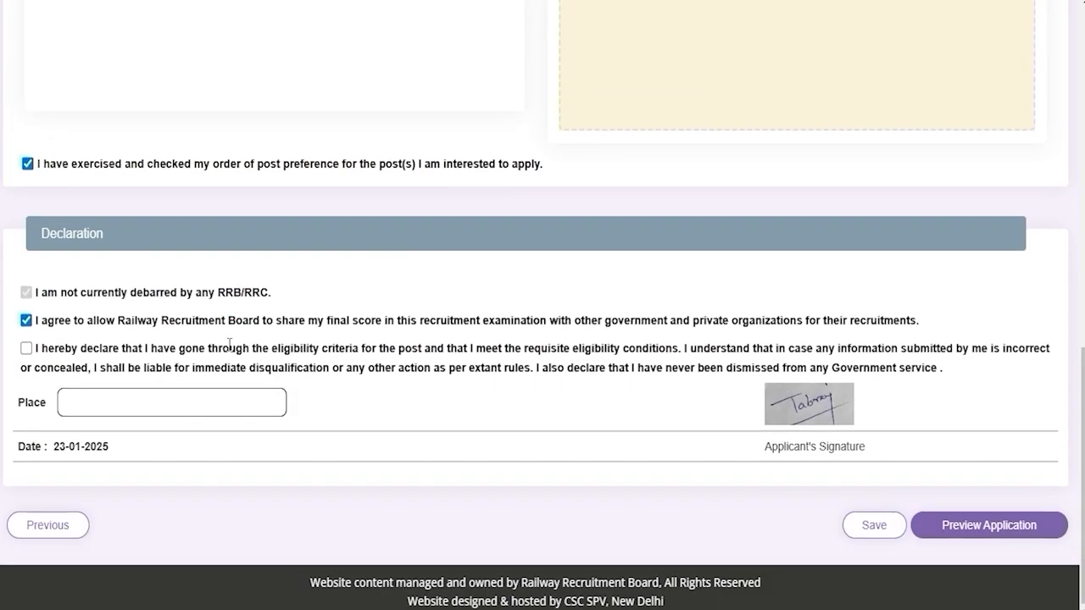
click(27, 348)
click(74, 397)
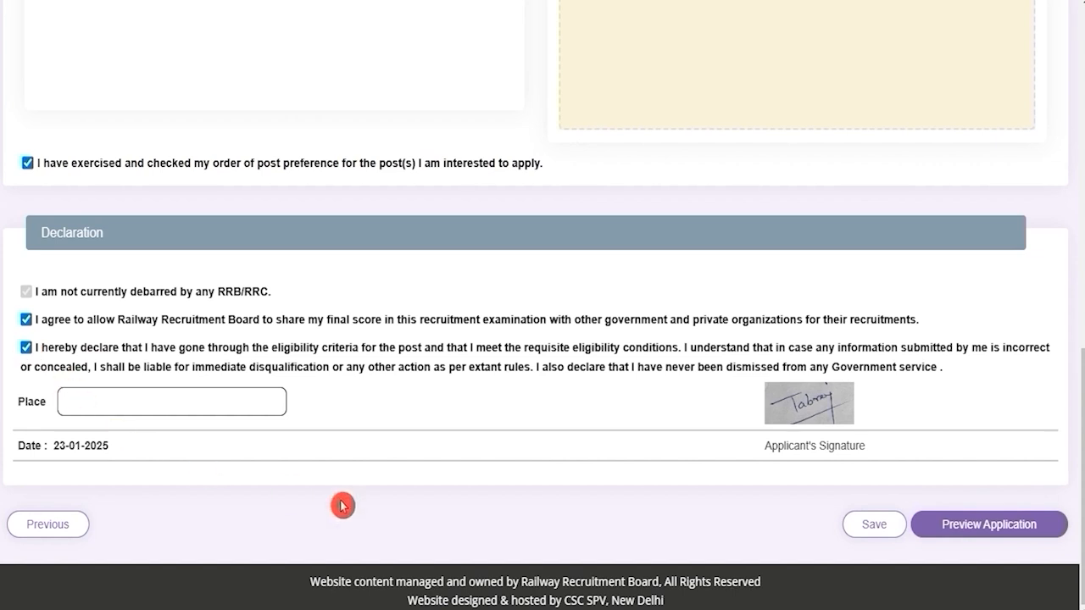
click(855, 534)
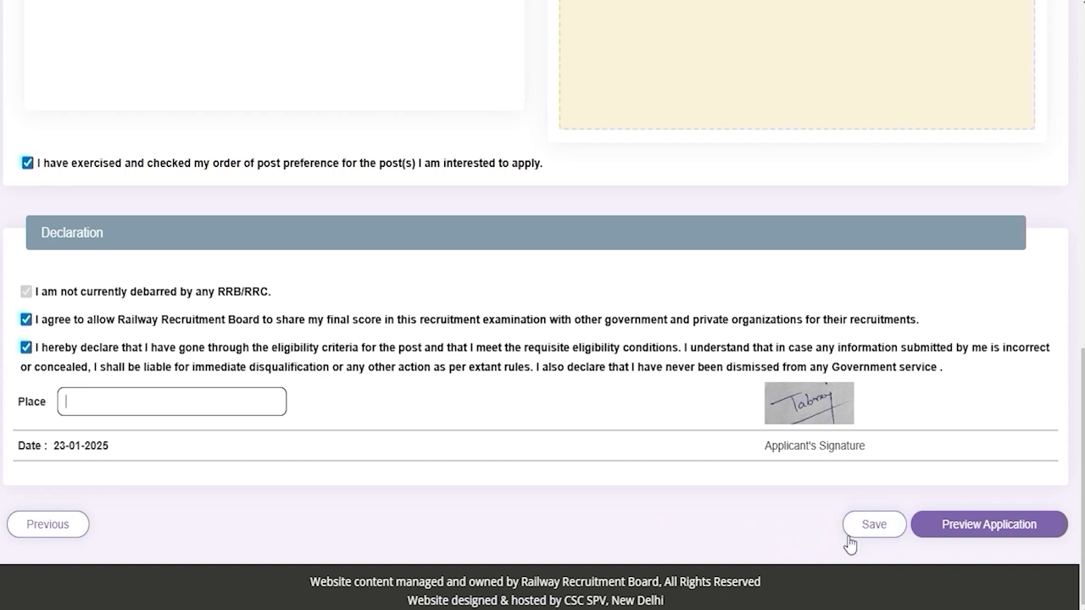
click(960, 526)
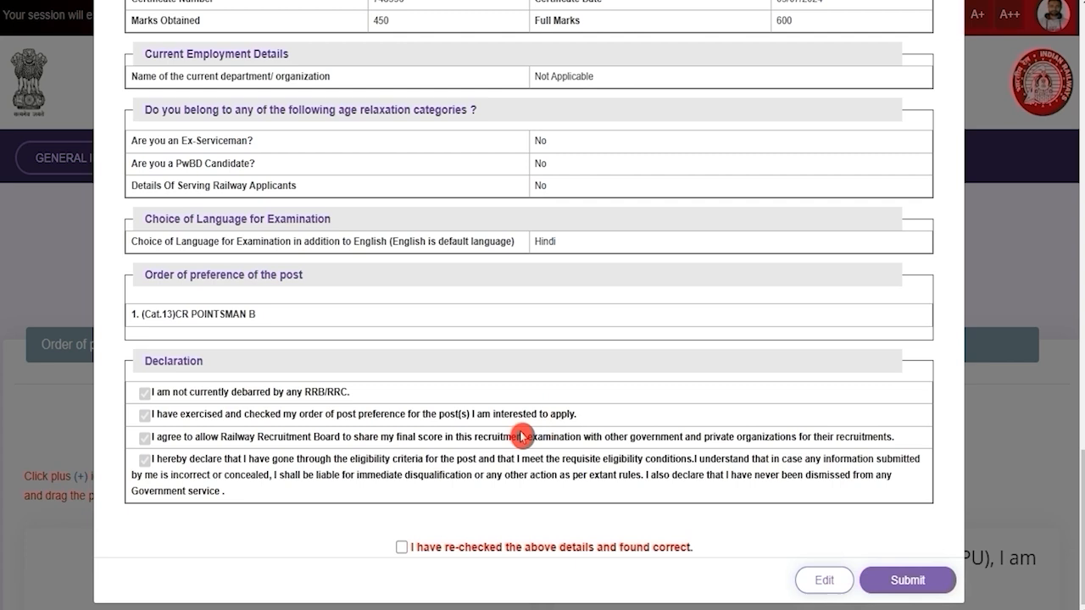
Confirm the previewed details were re-checked and give final submission of the application.
click(400, 547)
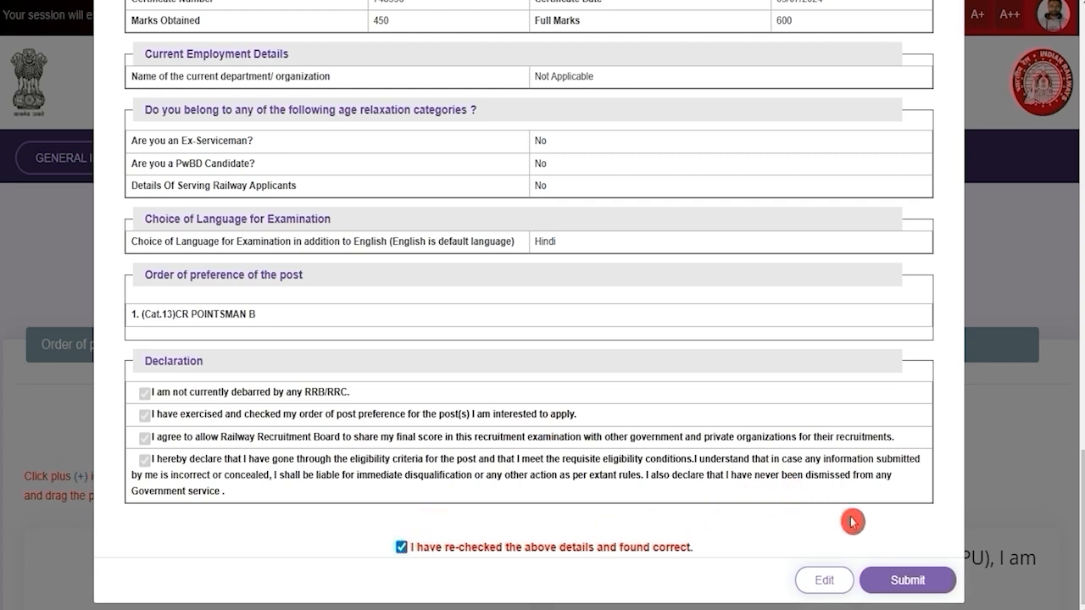
click(890, 576)
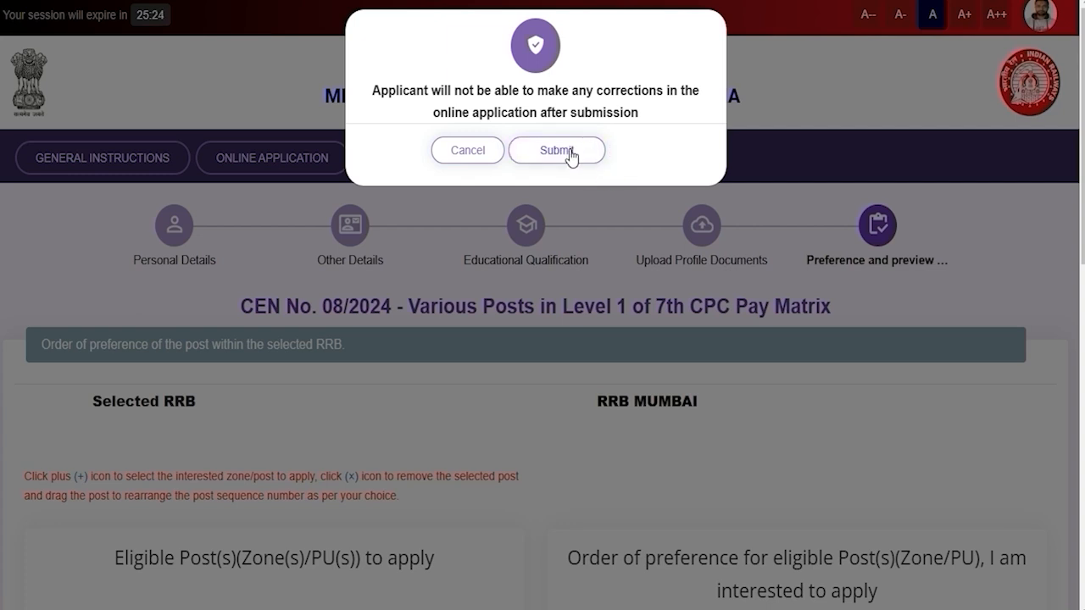
click(570, 151)
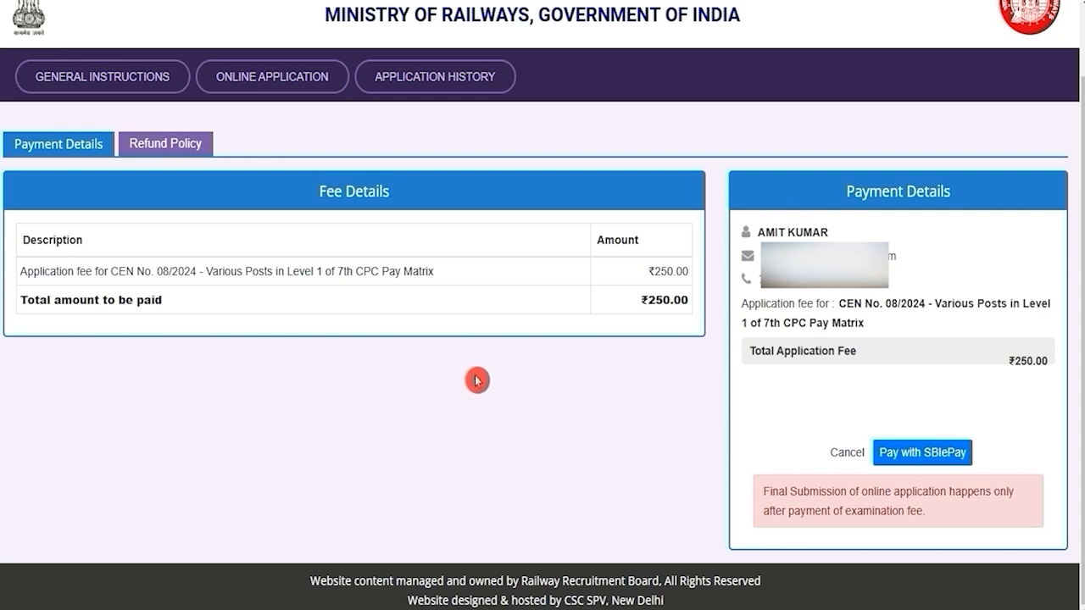
Review the fee table: ₹250.00 due, 500 for UR/OBC, and the SC/ST/PWD/Women category.
drag(653, 271, 675, 272)
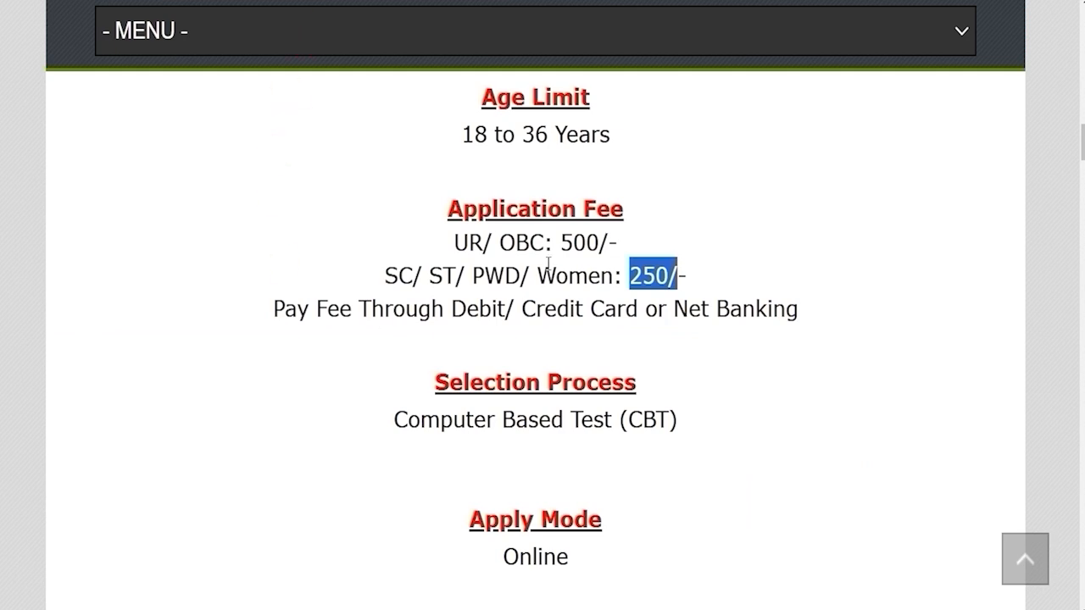
drag(458, 242, 529, 242)
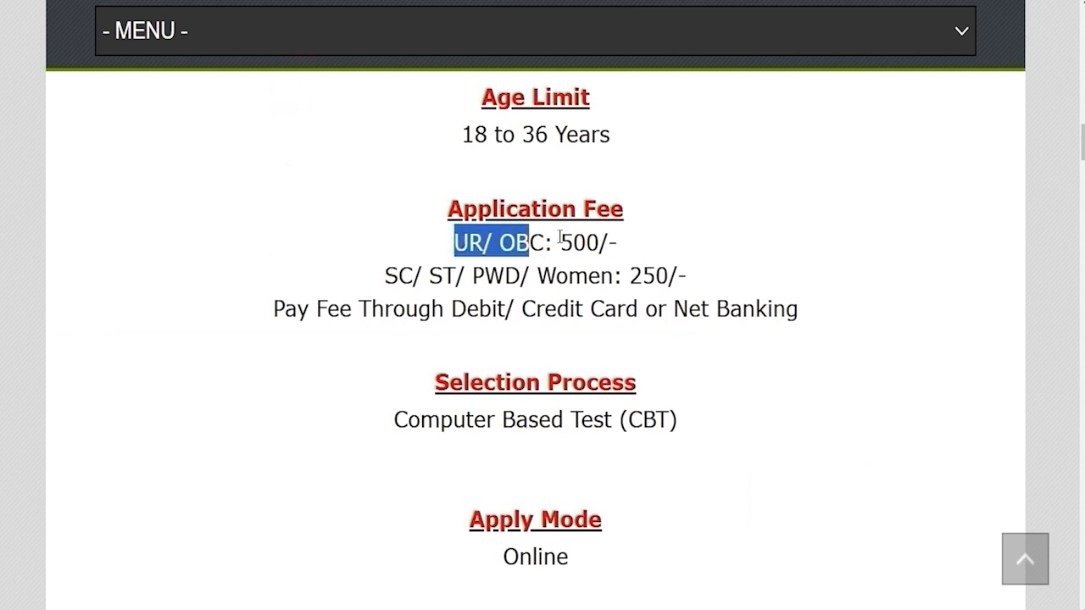
double_click(562, 242)
drag(386, 275, 612, 276)
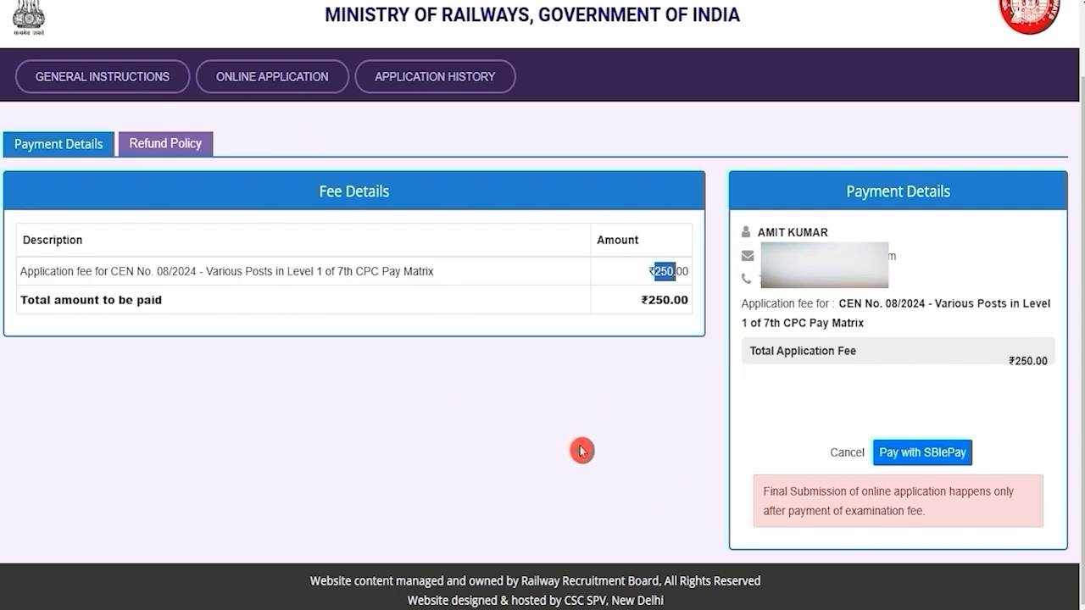
Choose Pay with SBIePay, agree to the Terms & Conditions, and proceed to the gateway.
click(927, 454)
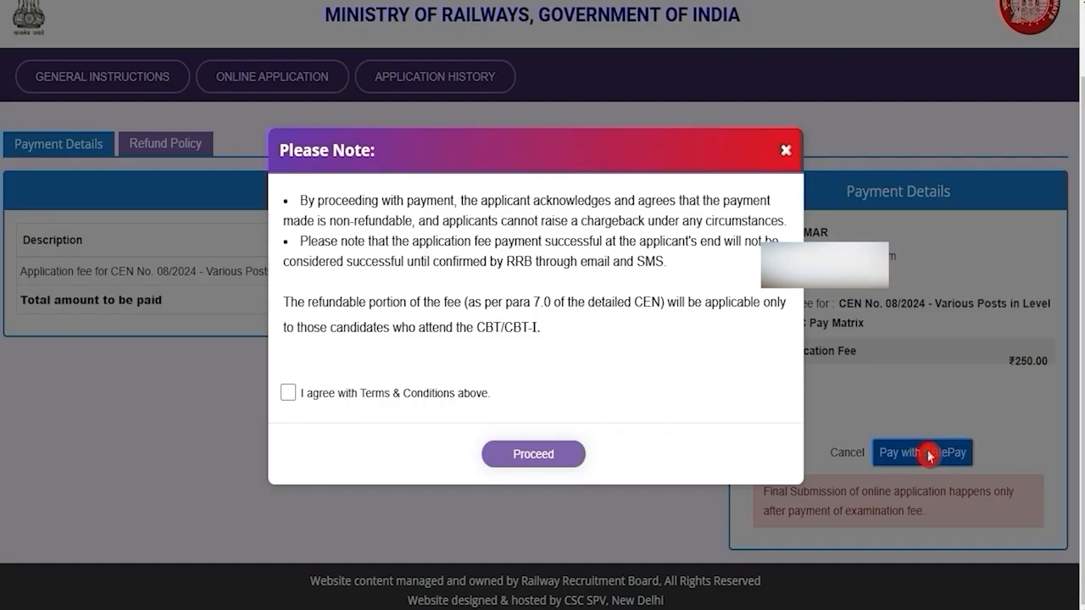
click(289, 395)
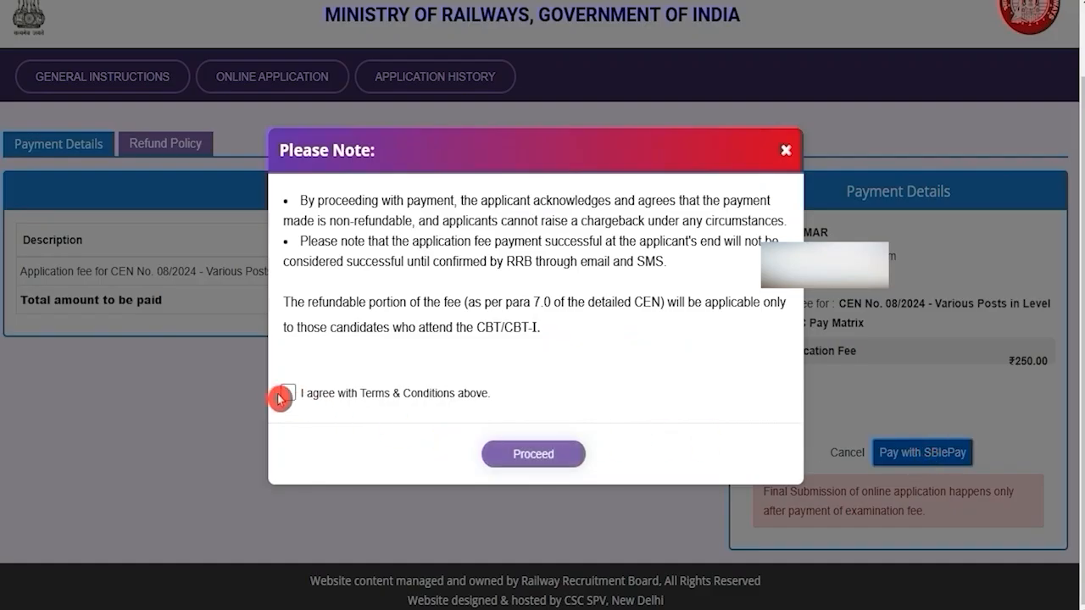
click(548, 462)
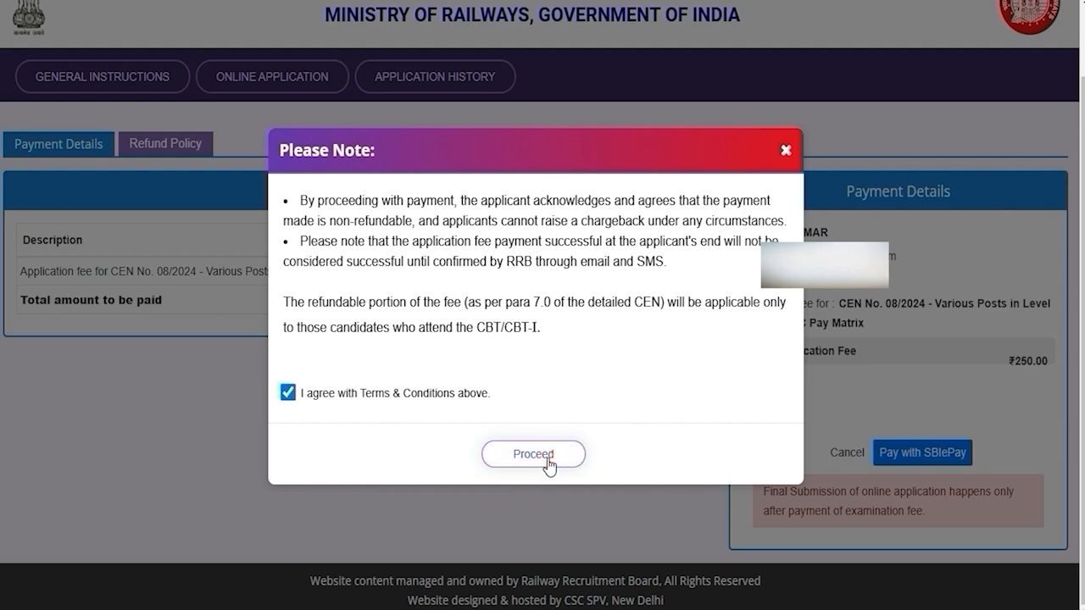
click(549, 462)
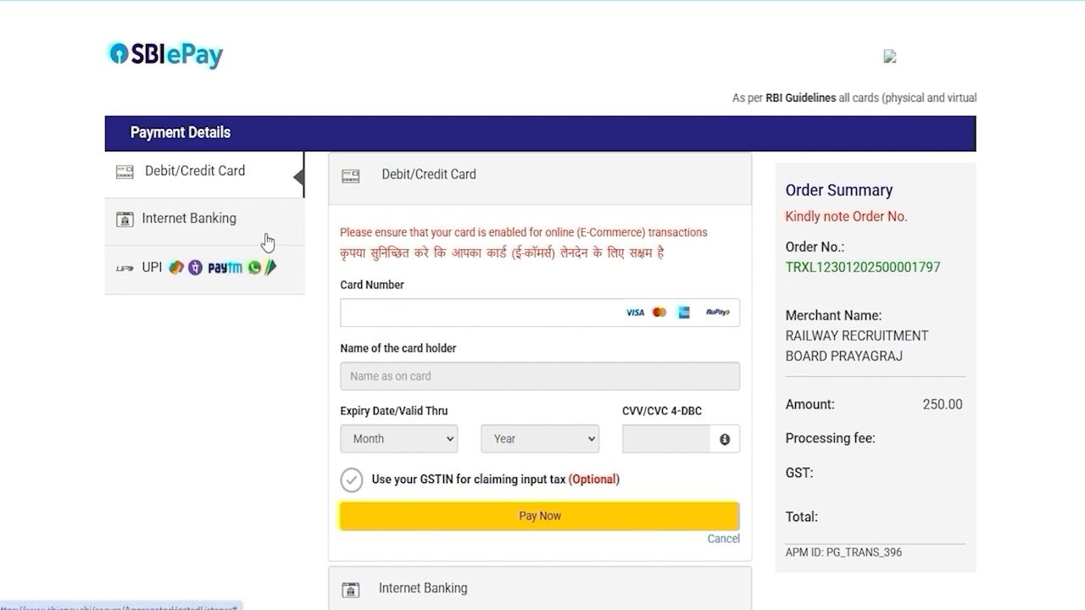
Pay the 250.00 INR fee by UPI, choosing the UPI QR option.
click(148, 271)
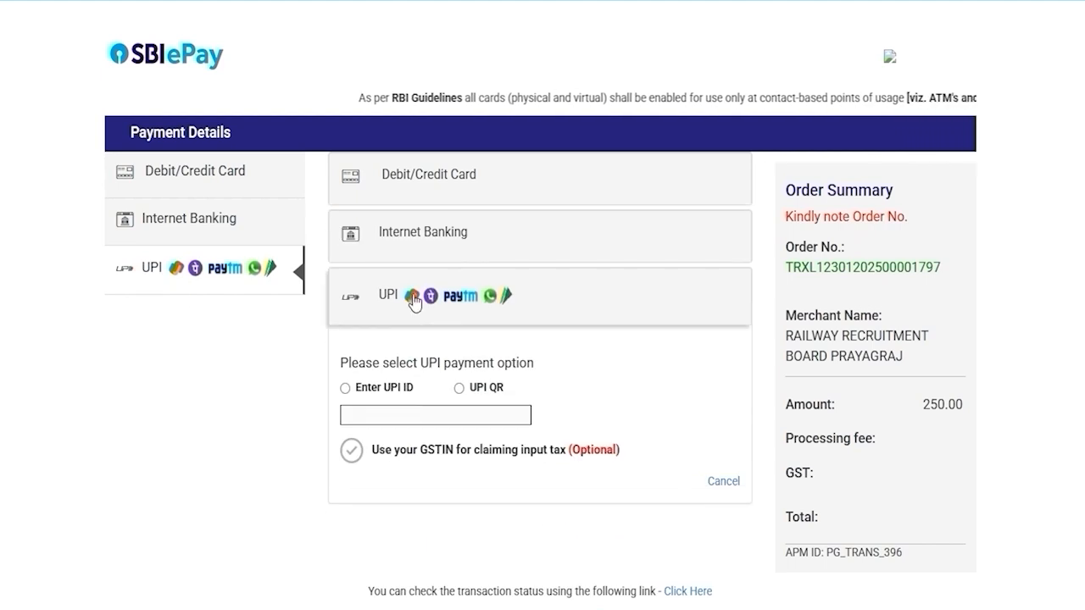
click(346, 390)
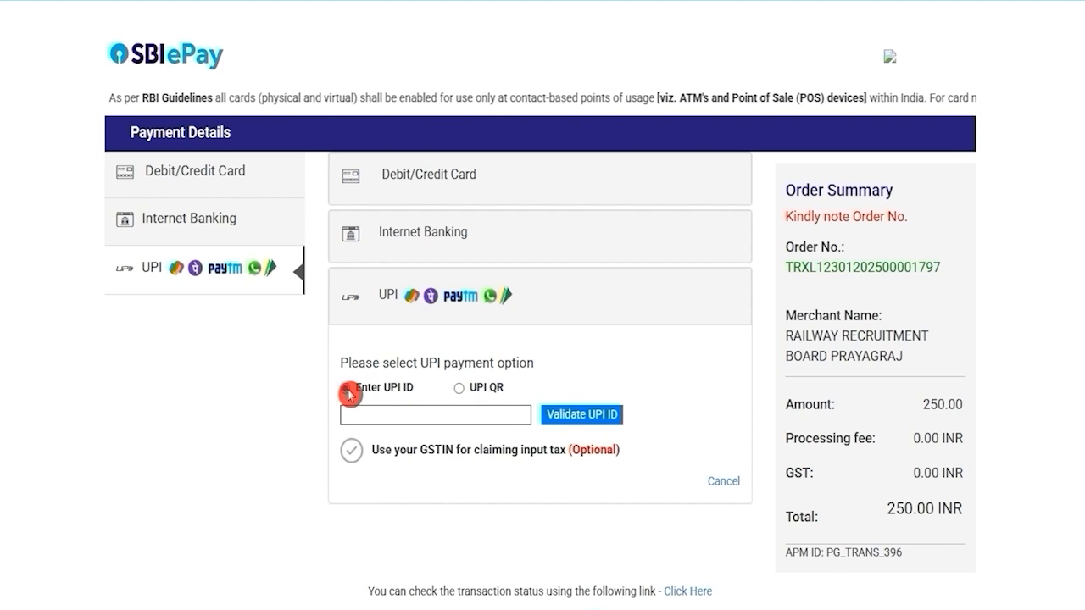
click(458, 388)
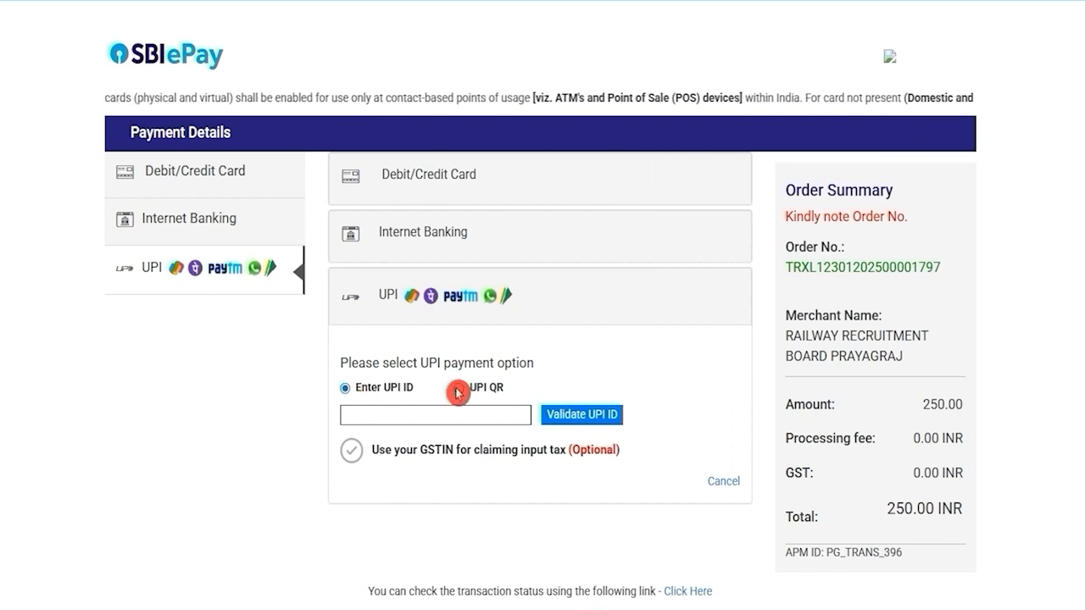
click(511, 401)
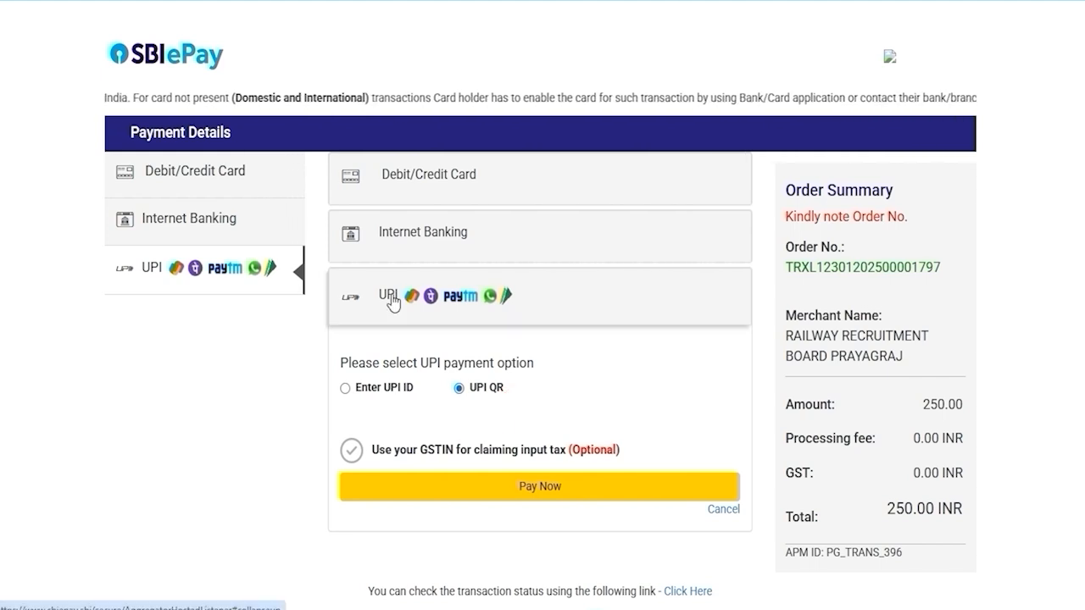
click(265, 436)
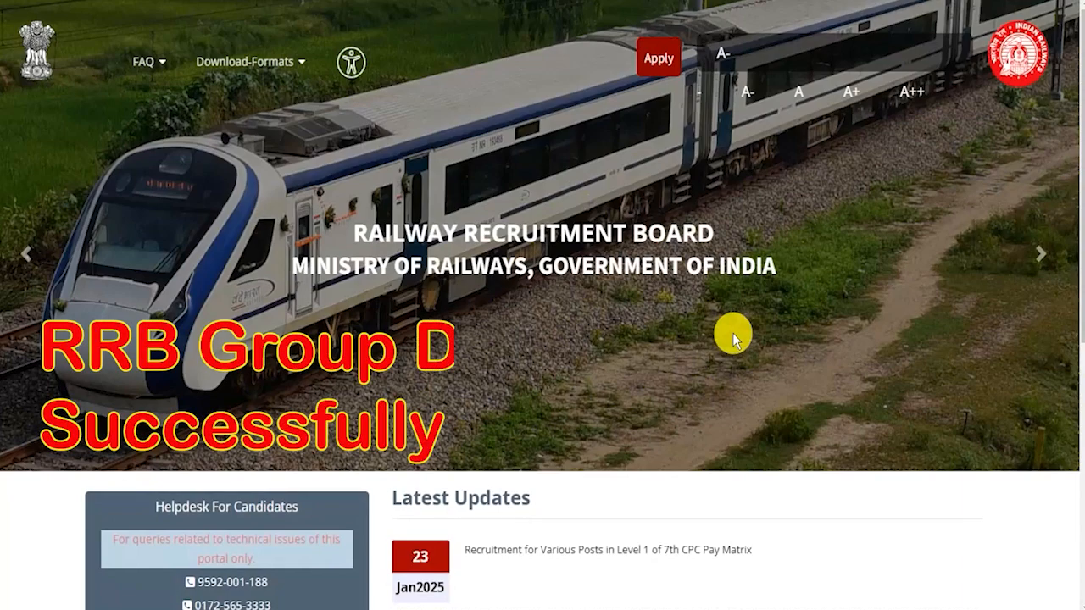
scroll(733, 338, down, 3)
scroll(733, 338, up, 3)
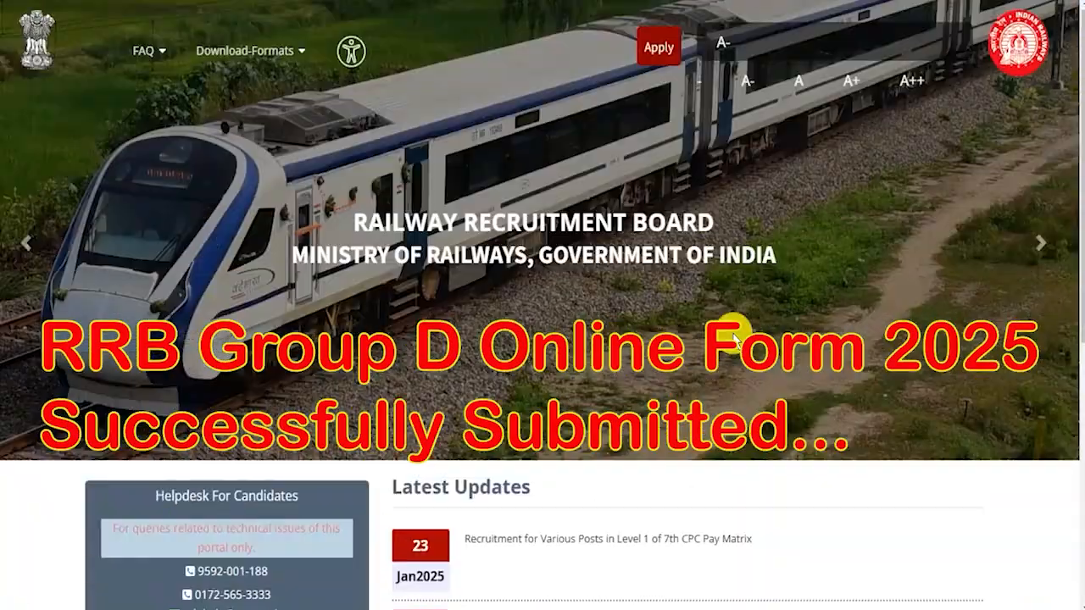
click(1039, 257)
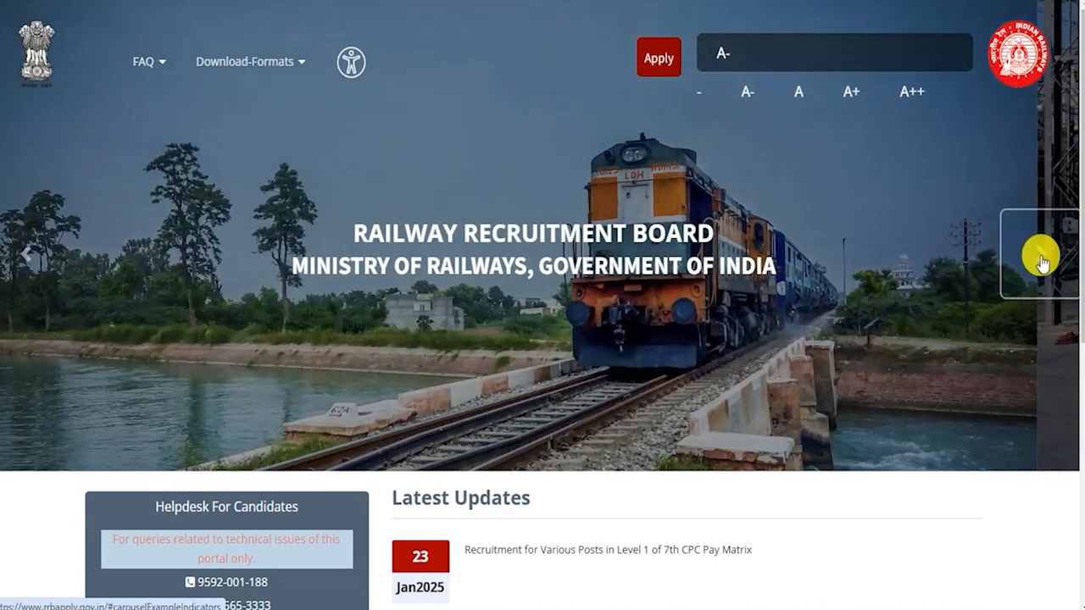
click(1039, 257)
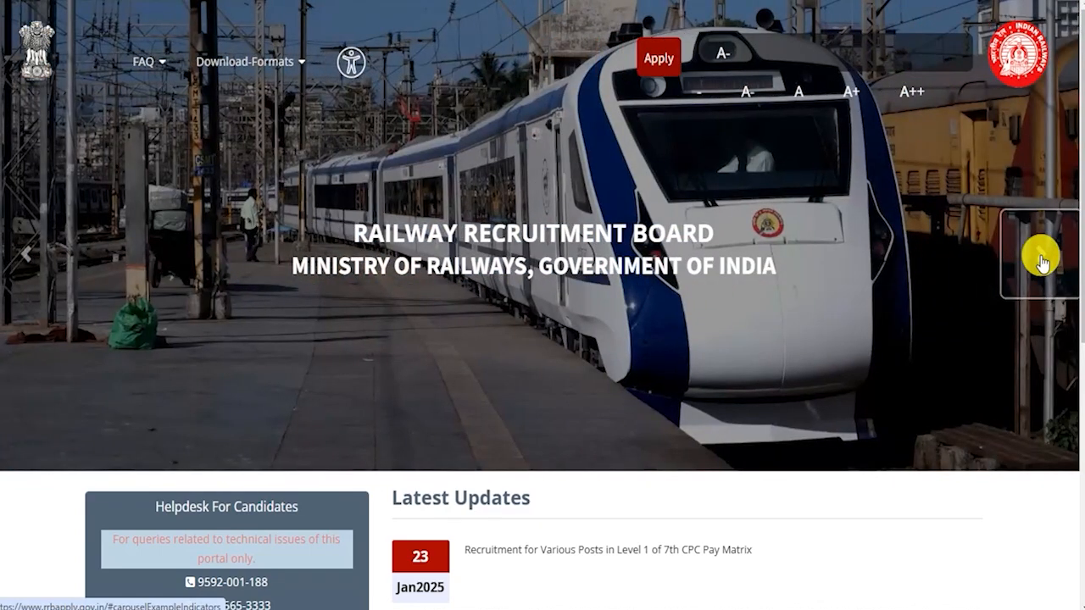
click(1040, 261)
click(1041, 261)
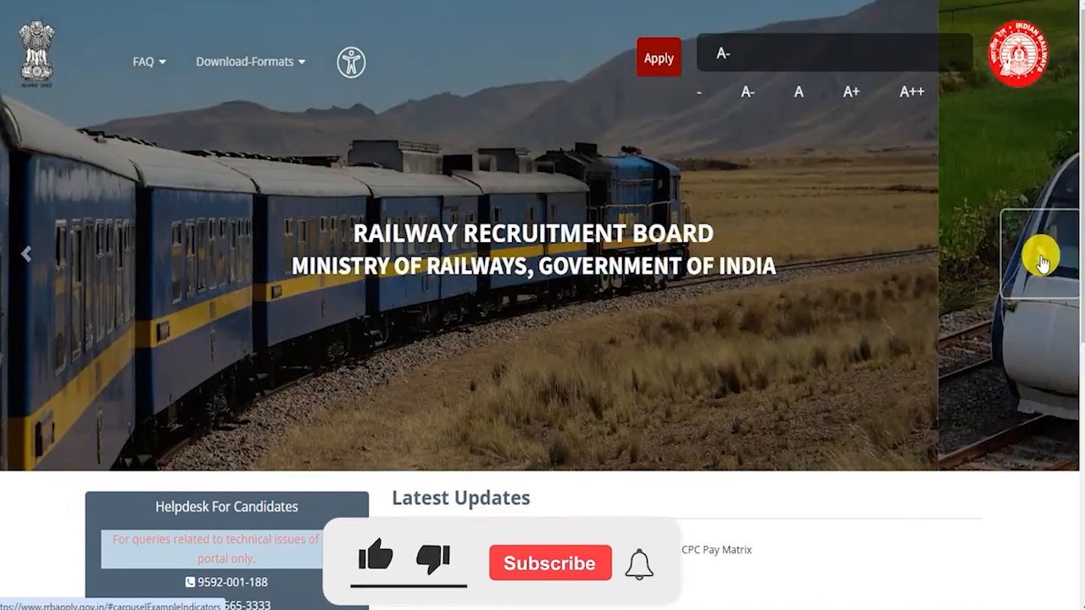
click(1042, 259)
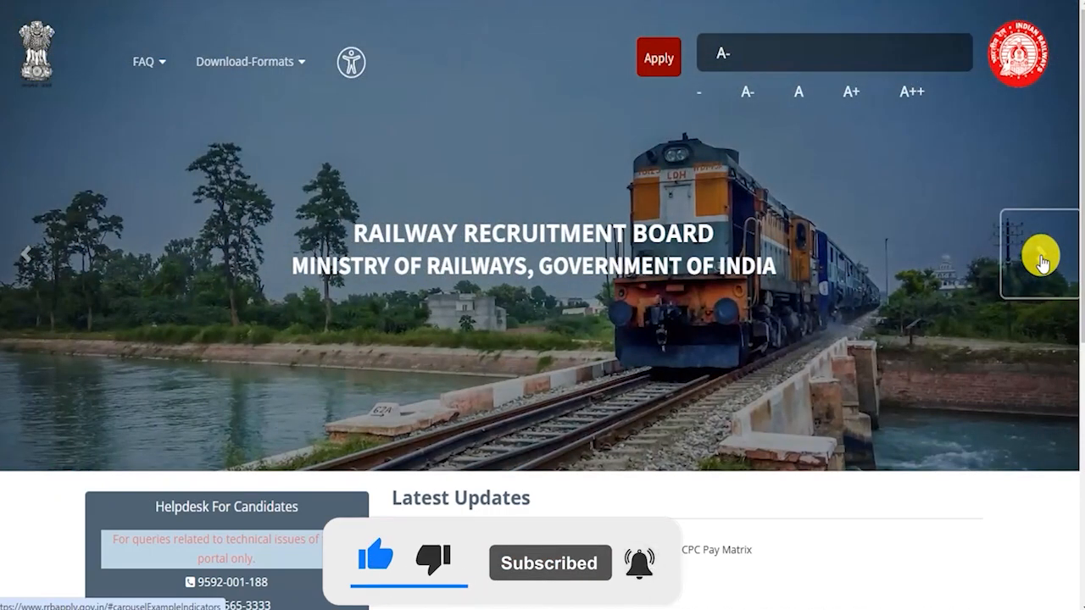
click(1042, 259)
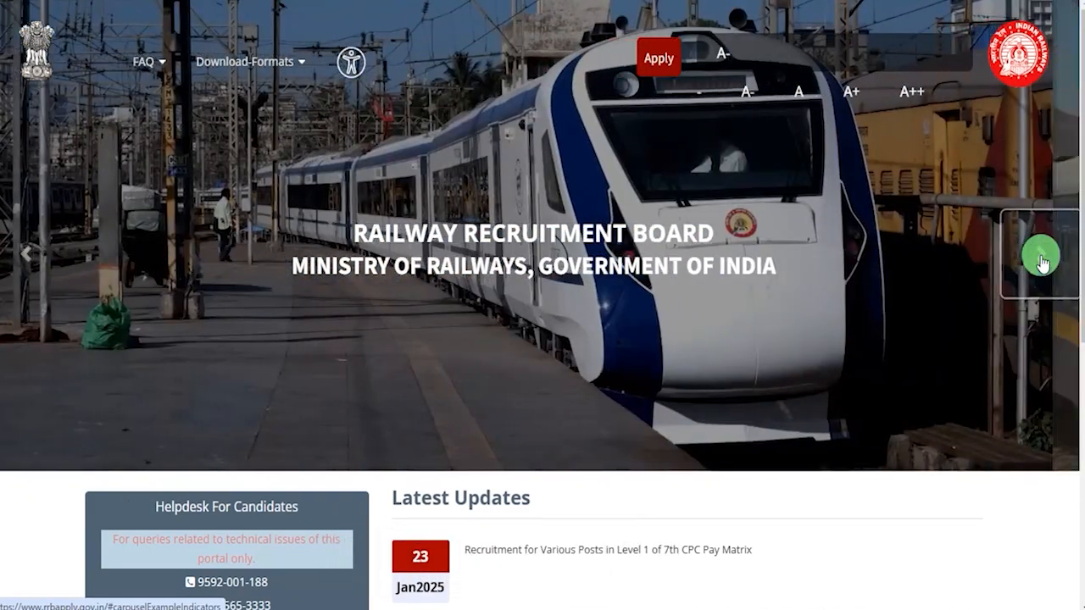